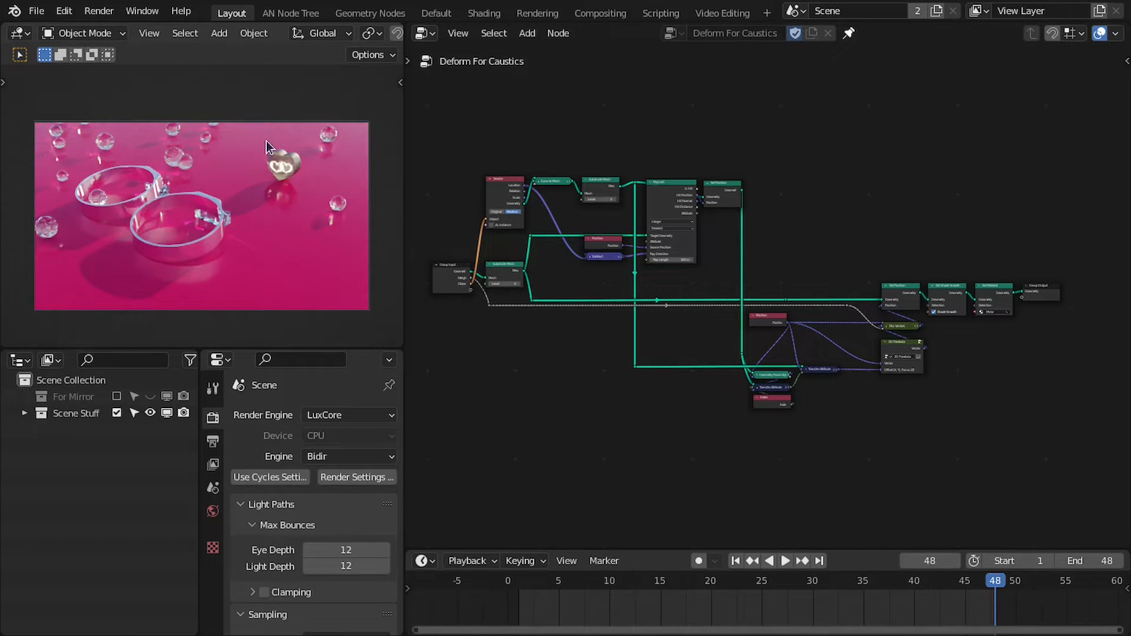
- Show the viewport overlays on the rings scene and look over the Deform For Caustics node tree
middle_drag(527, 179, 568, 171)
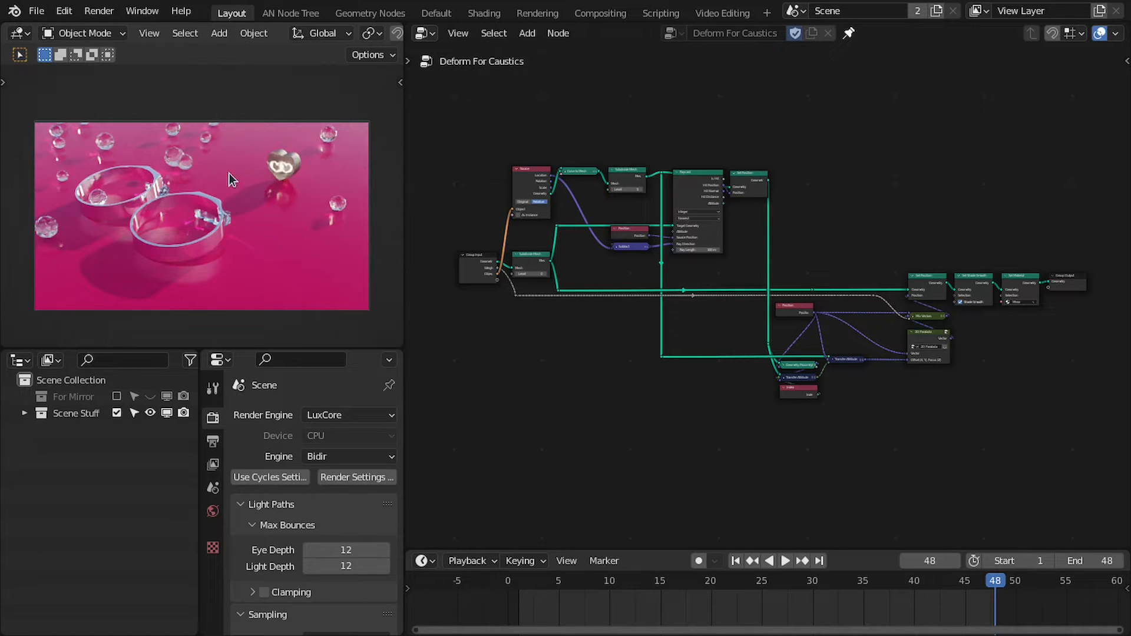
key(shift+alt+z)
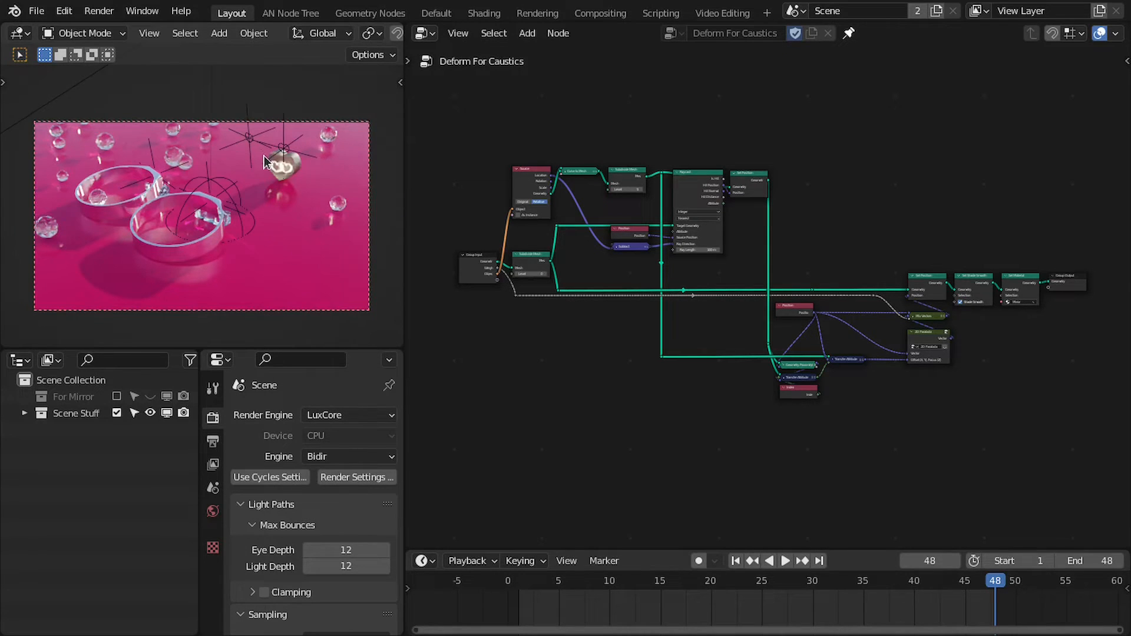
key(Home)
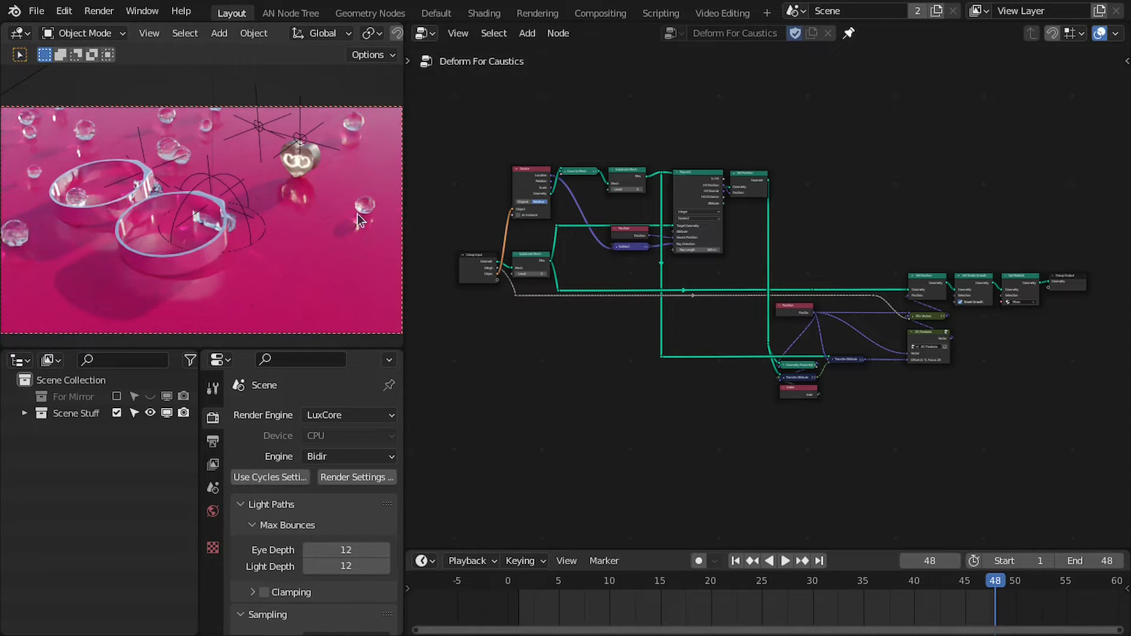
scroll(613, 252, up, 2)
middle_drag(594, 263, 623, 262)
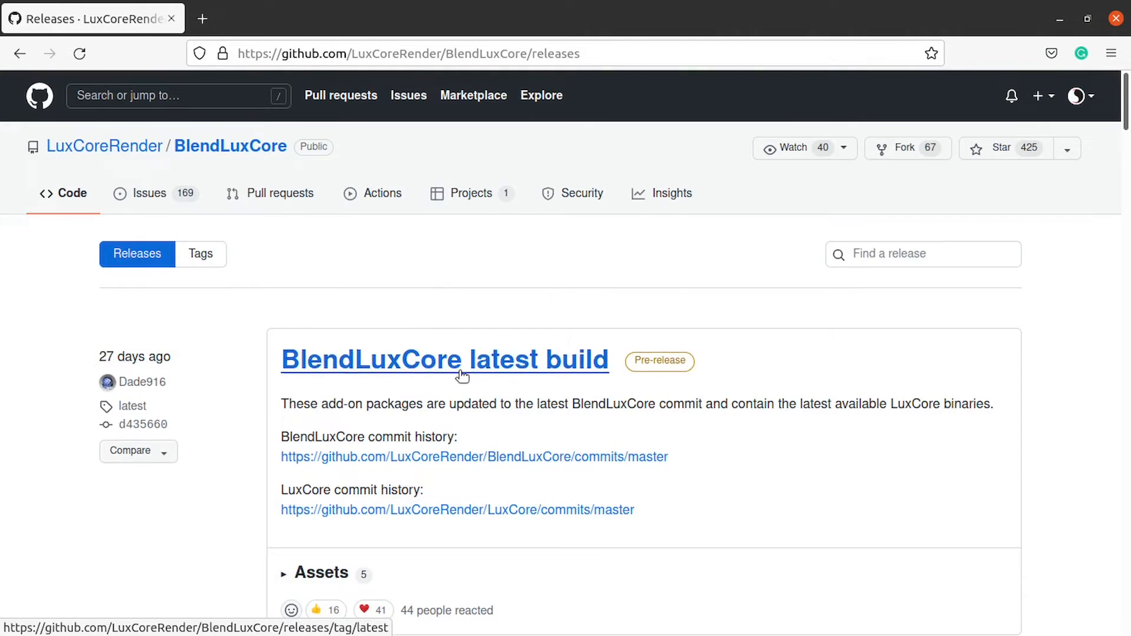
- Look up the download assets of the BlendLuxCore latest build on GitHub, and close the browser to return to Blender
scroll(462, 376, down, 3)
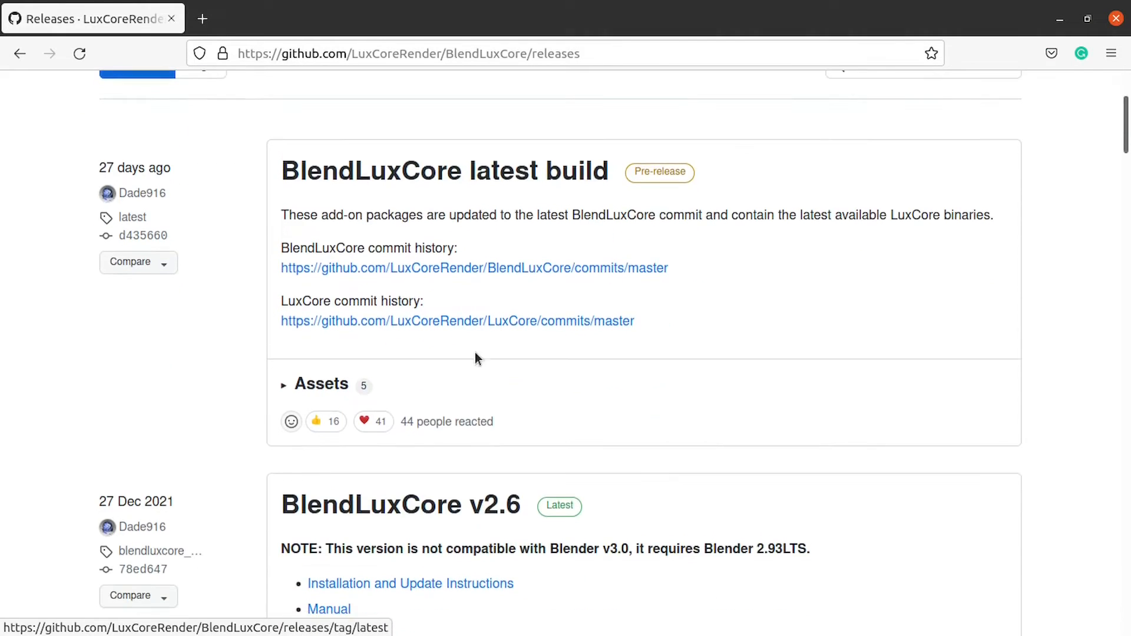
click(291, 386)
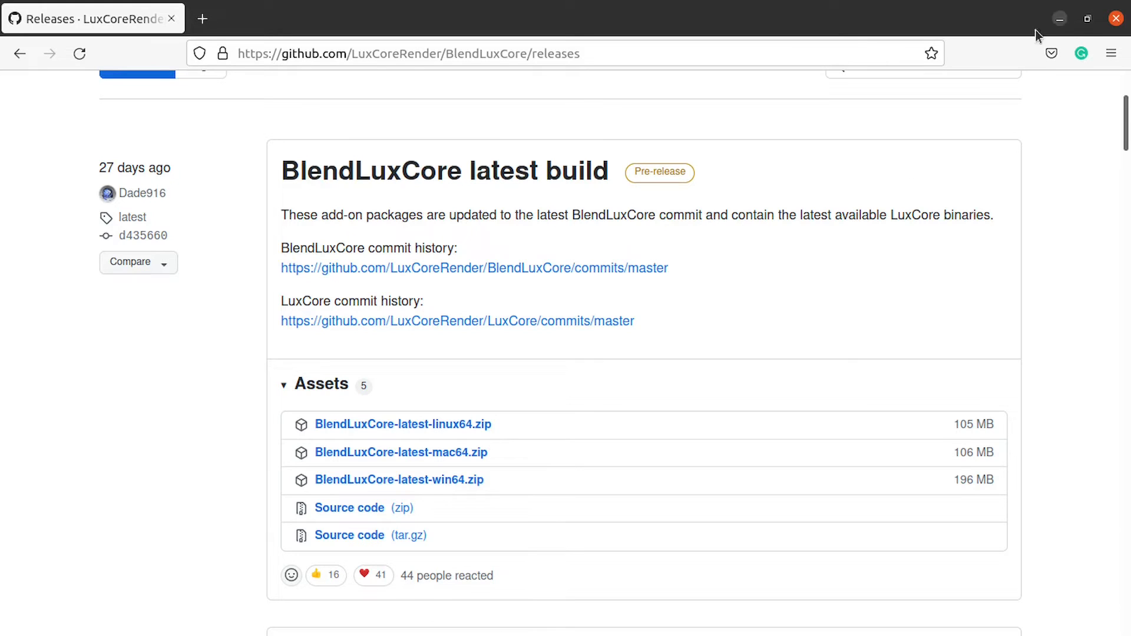
double_click(992, 19)
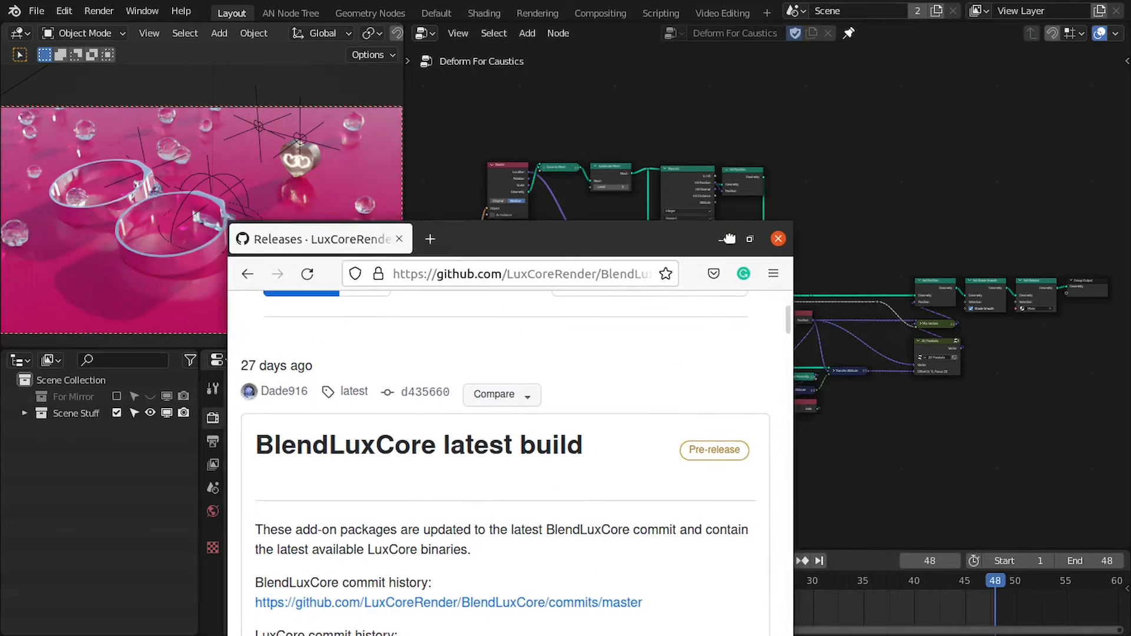
click(775, 237)
- Delete the default cube from the new scene
scroll(522, 278, up, 3)
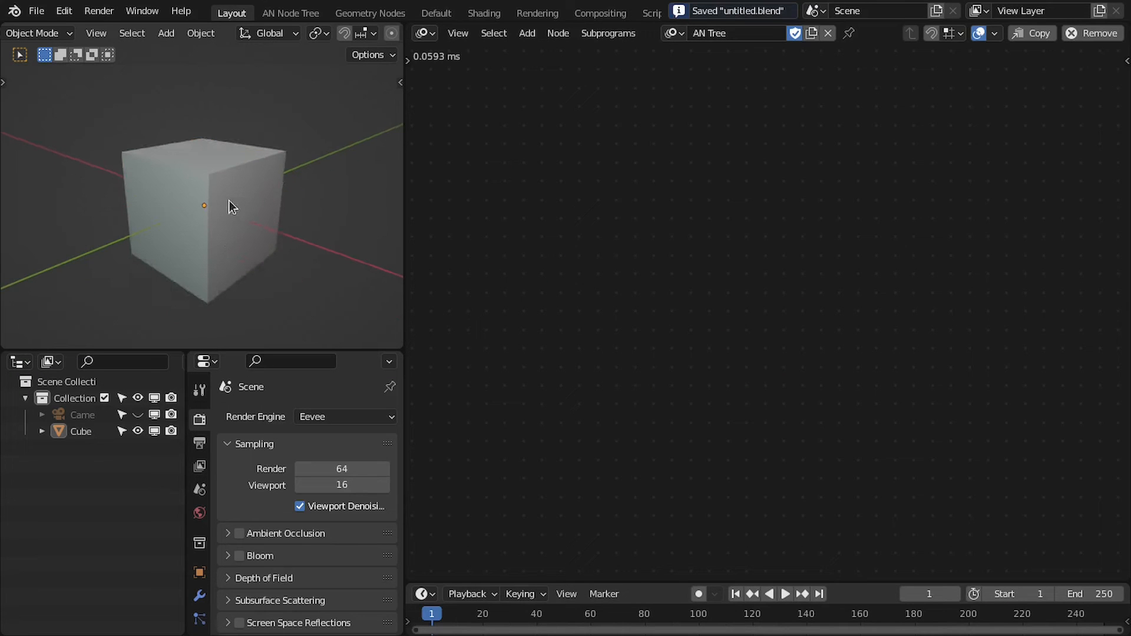
click(215, 247)
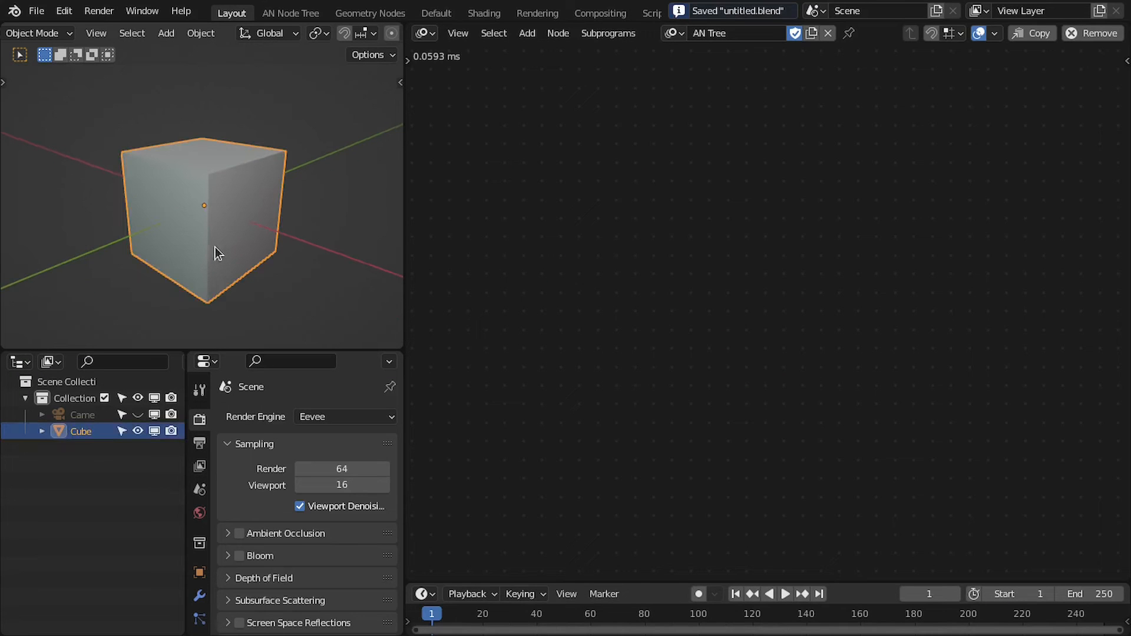
key(x)
click(217, 242)
- Add a mesh plane at the origin, seen from the front in a maximized viewport
key(KP_1)
key(ctrl+space)
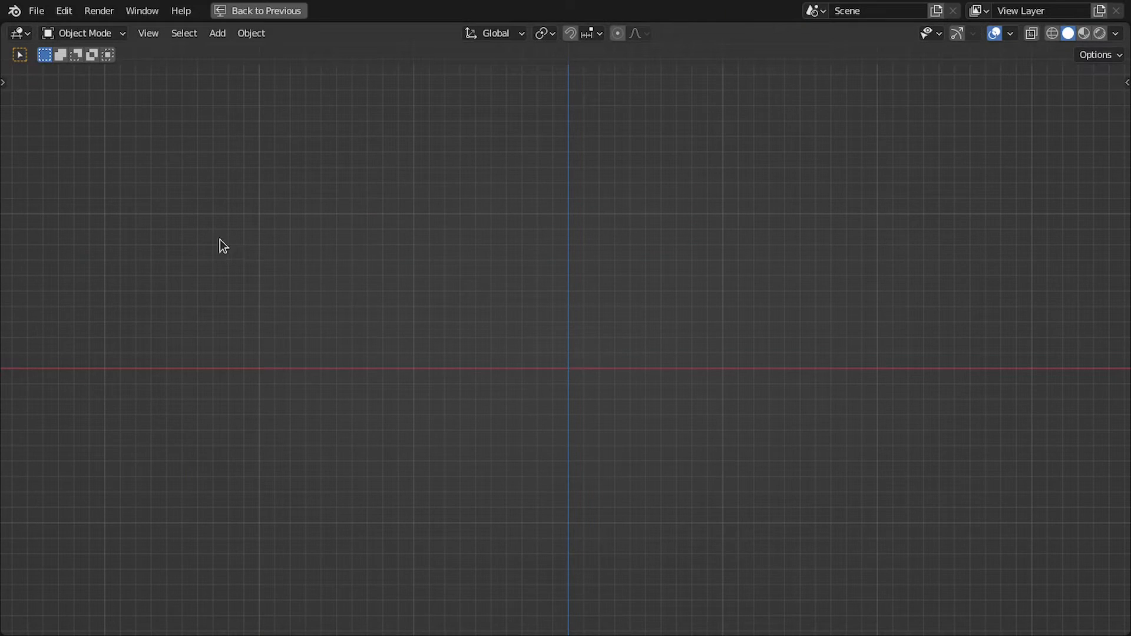
key(shift+a)
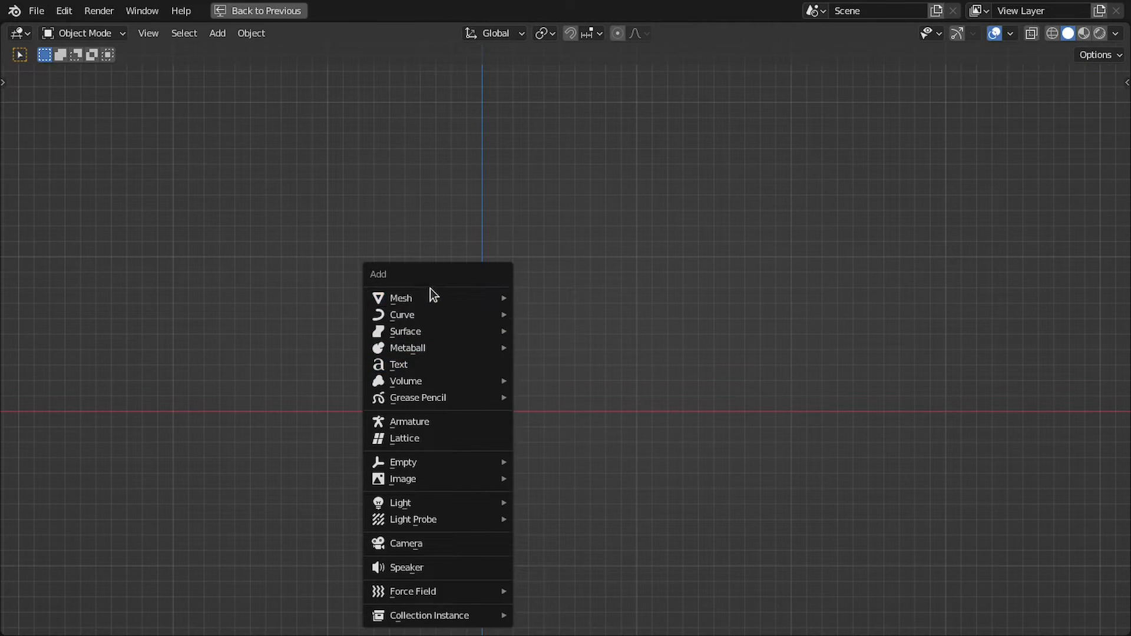
mouse_move(416, 296)
click(548, 297)
scroll(497, 377, up, 2)
shift+middle_drag(497, 377, 468, 443)
shift+middle_drag(408, 338, 403, 377)
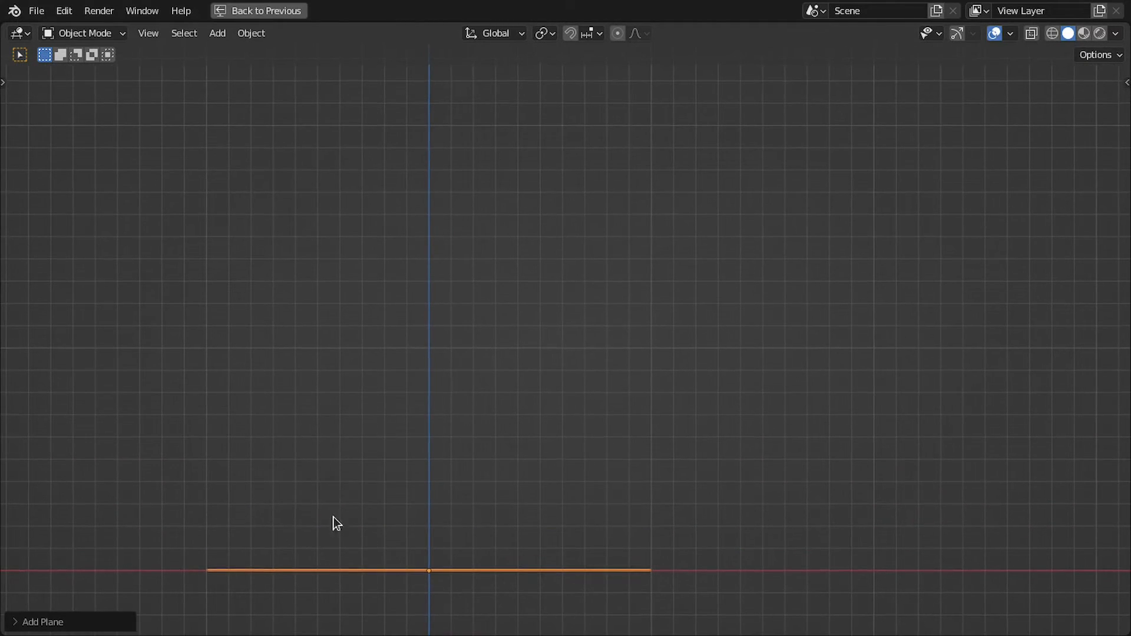
shift+middle_drag(465, 330, 452, 347)
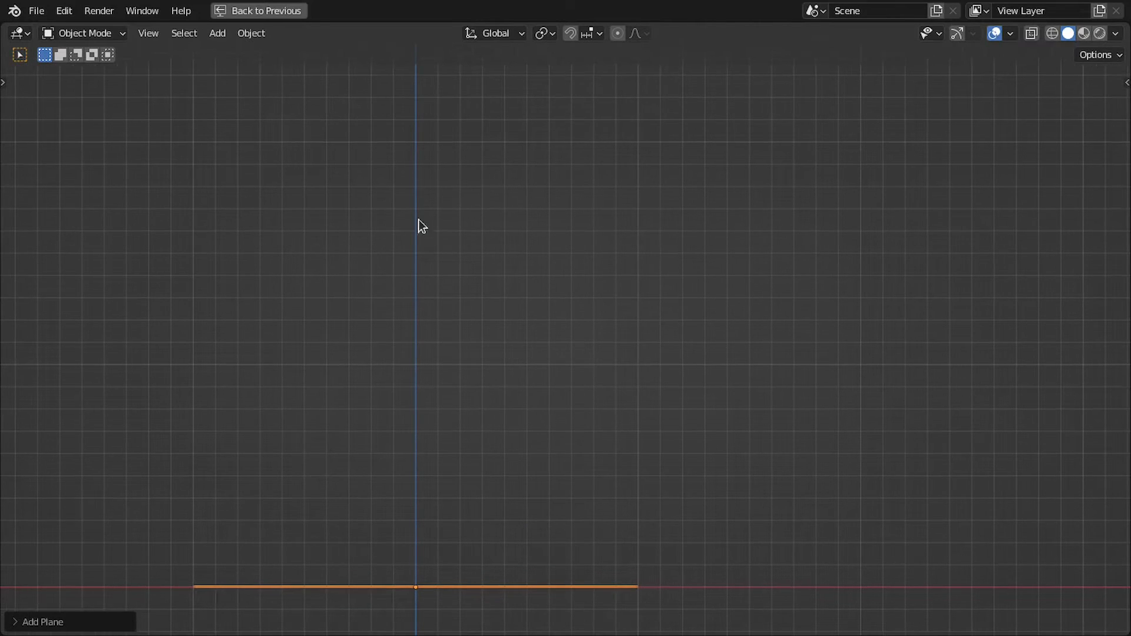
- Annotate a star-shaped light source high above the plane's centre and a small target point midway between them
key(shift+space)
key(d)
mouse_move(415, 111)
mouse_down()
mouse_move(407, 130)
mouse_move(458, 112)
mouse_up()
shift+middle_drag(440, 151, 438, 141)
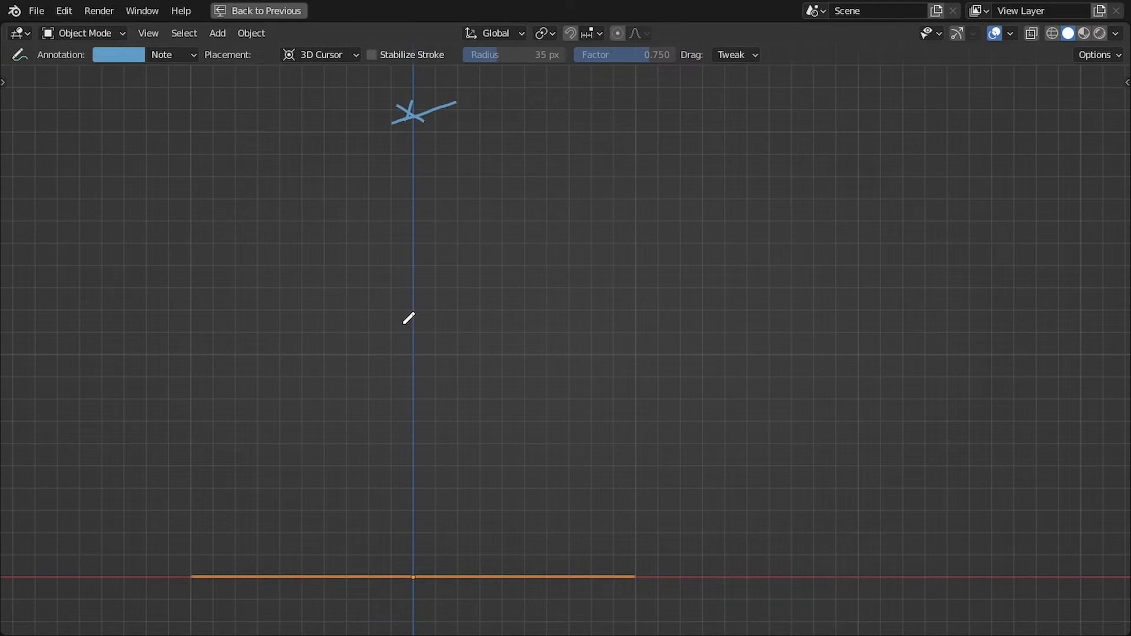
drag(412, 356, 410, 360)
- Draw one light ray on each side going down to the plane and reflecting towards the target point, with arrowheads
mouse_move(208, 97)
mouse_down()
mouse_move(221, 568)
mouse_move(351, 452)
mouse_move(389, 380)
mouse_move(382, 404)
mouse_up()
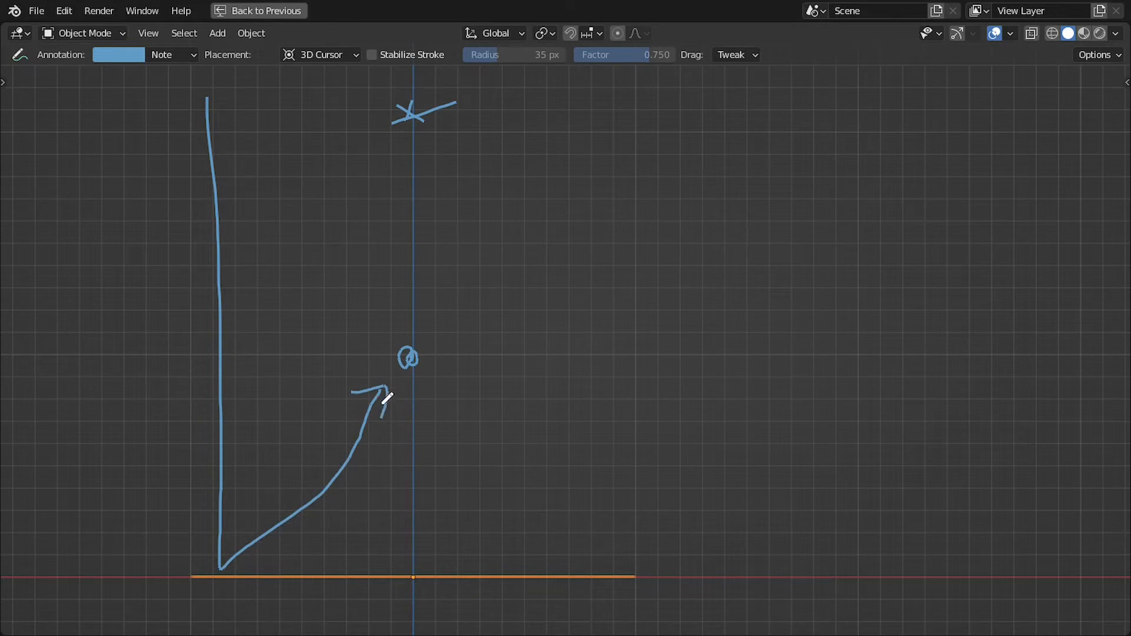
mouse_move(625, 106)
mouse_down()
mouse_move(592, 551)
mouse_move(487, 485)
mouse_move(417, 377)
mouse_up()
key(ctrl+z)
mouse_move(582, 141)
mouse_down()
mouse_move(580, 558)
mouse_move(423, 376)
mouse_move(439, 391)
mouse_up()
- Sketch an upward-opening parabola beside the first diagram, with a focus point inside it and a light source above
shift+middle_drag(473, 396, 348, 401)
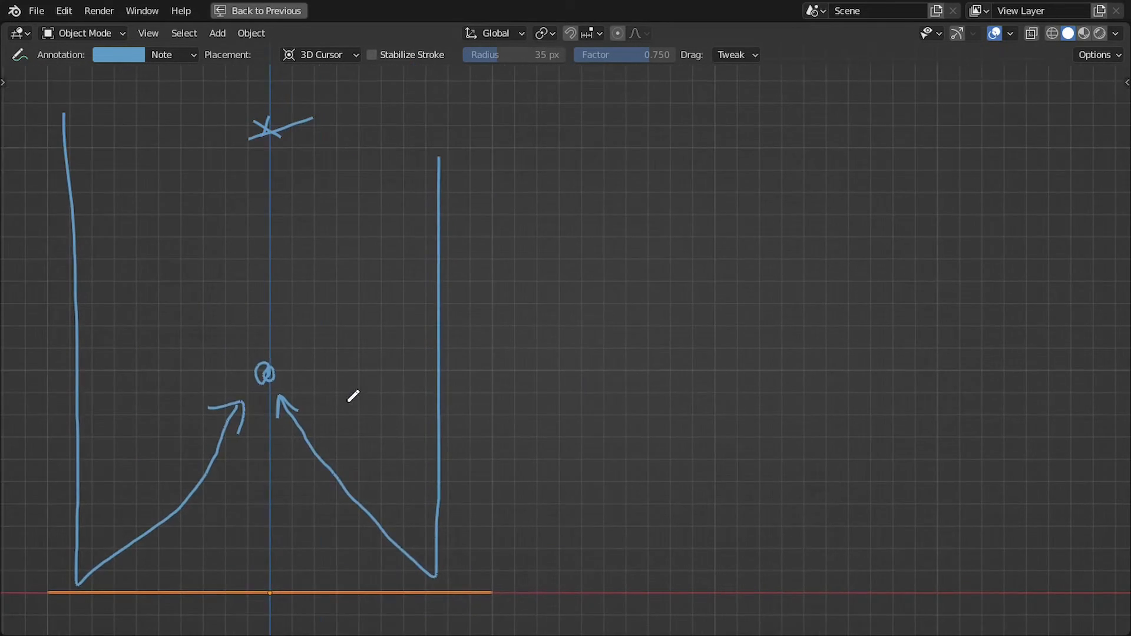
scroll(268, 404, down, 1)
shift+middle_drag(268, 404, 267, 386)
shift+middle_drag(403, 377, 369, 372)
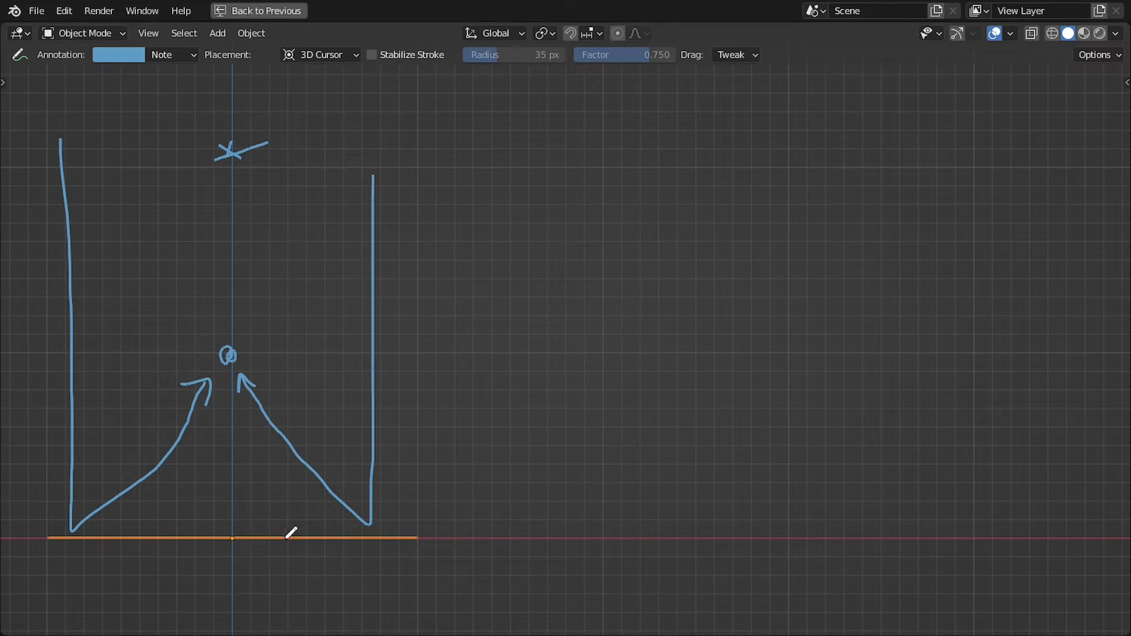
middle_drag(340, 537, 419, 523)
key(KP_1)
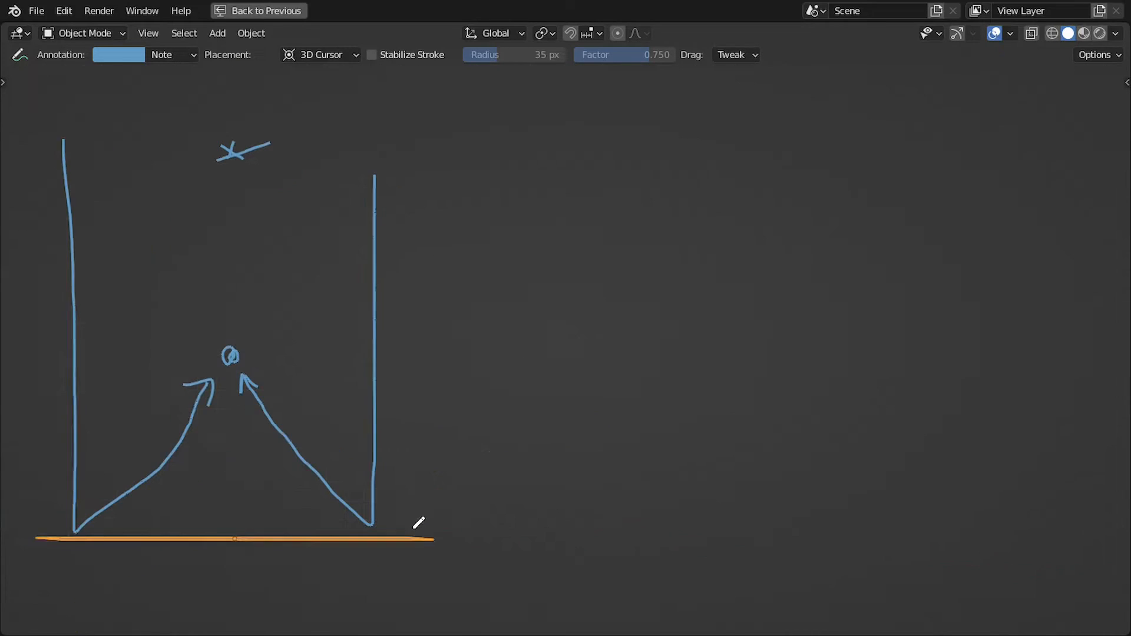
shift+middle_drag(553, 480, 452, 469)
mouse_move(384, 364)
mouse_down()
mouse_move(690, 463)
mouse_move(755, 377)
mouse_up()
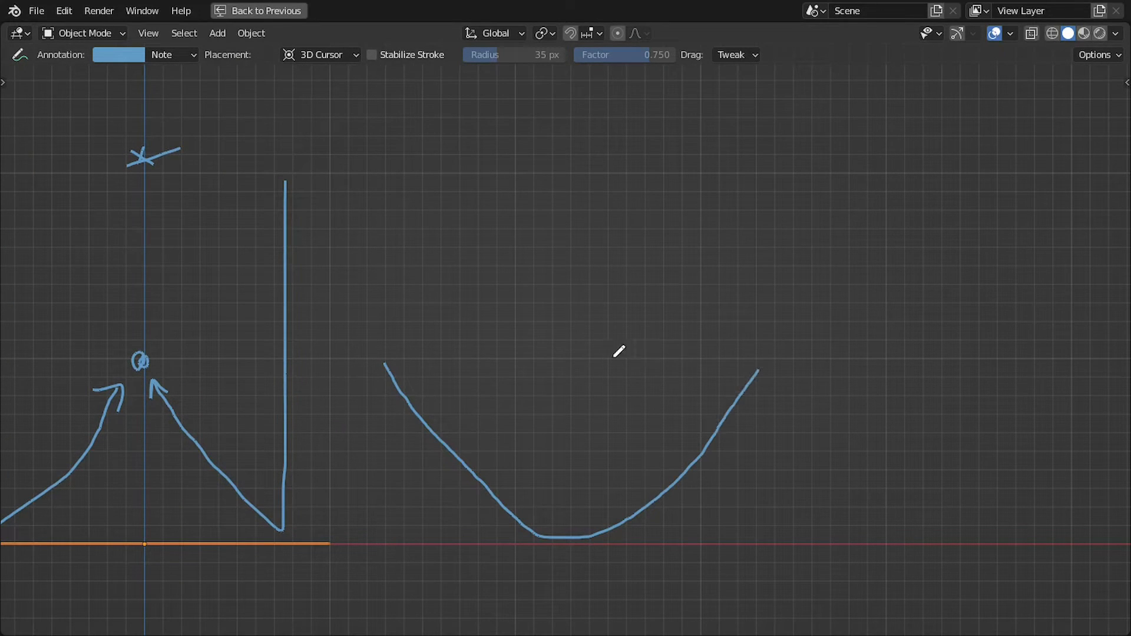
mouse_move(579, 357)
mouse_down()
mouse_move(583, 367)
mouse_move(573, 350)
mouse_up()
shift+middle_drag(586, 89, 565, 130)
mouse_move(566, 124)
mouse_down()
mouse_move(553, 142)
mouse_move(577, 136)
mouse_up()
- Draw two light rays coming down onto either side of the parabola and reflecting to its focus point, with arrowheads
shift+middle_drag(570, 157, 537, 140)
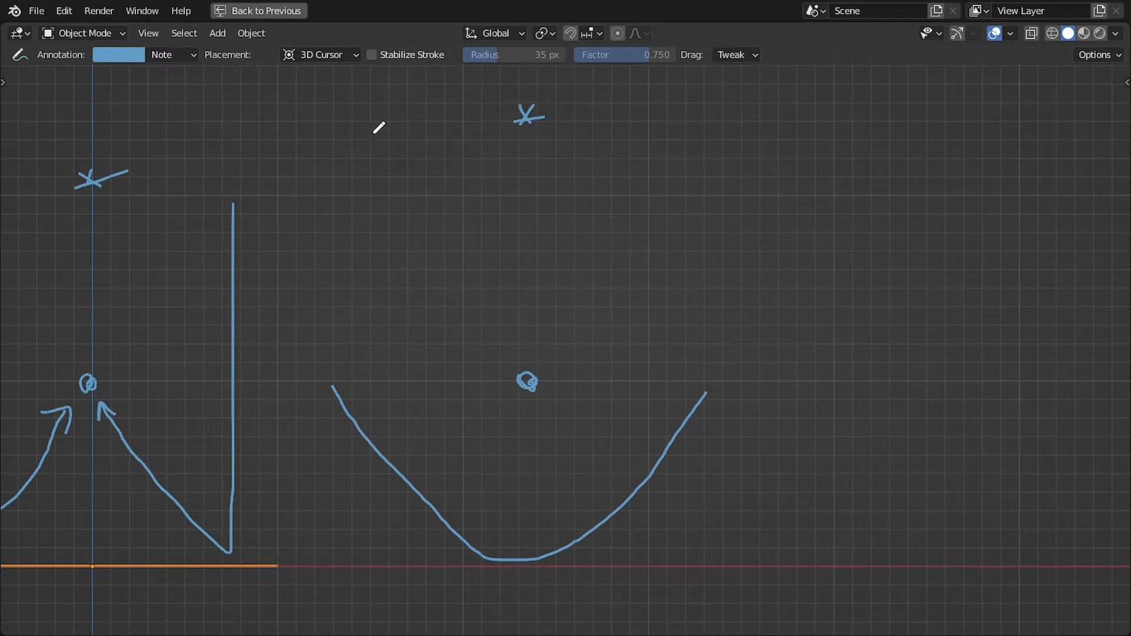
mouse_move(380, 106)
mouse_down()
mouse_move(378, 440)
mouse_move(510, 374)
mouse_up()
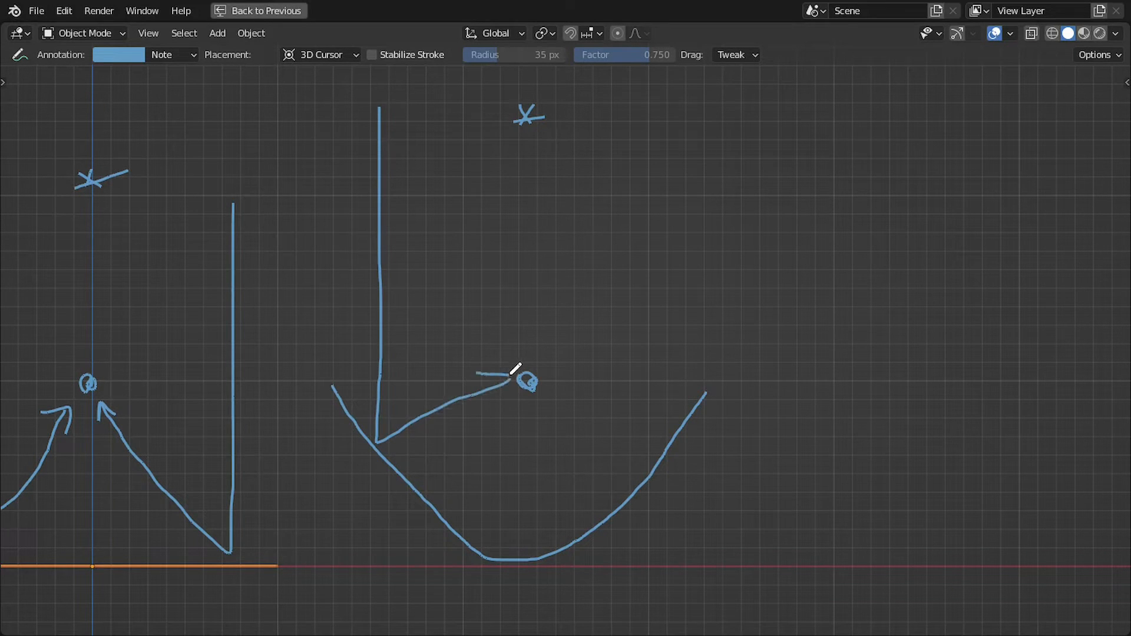
mouse_move(664, 108)
mouse_down()
mouse_move(651, 461)
mouse_move(558, 399)
mouse_move(549, 407)
mouse_move(577, 403)
mouse_up()
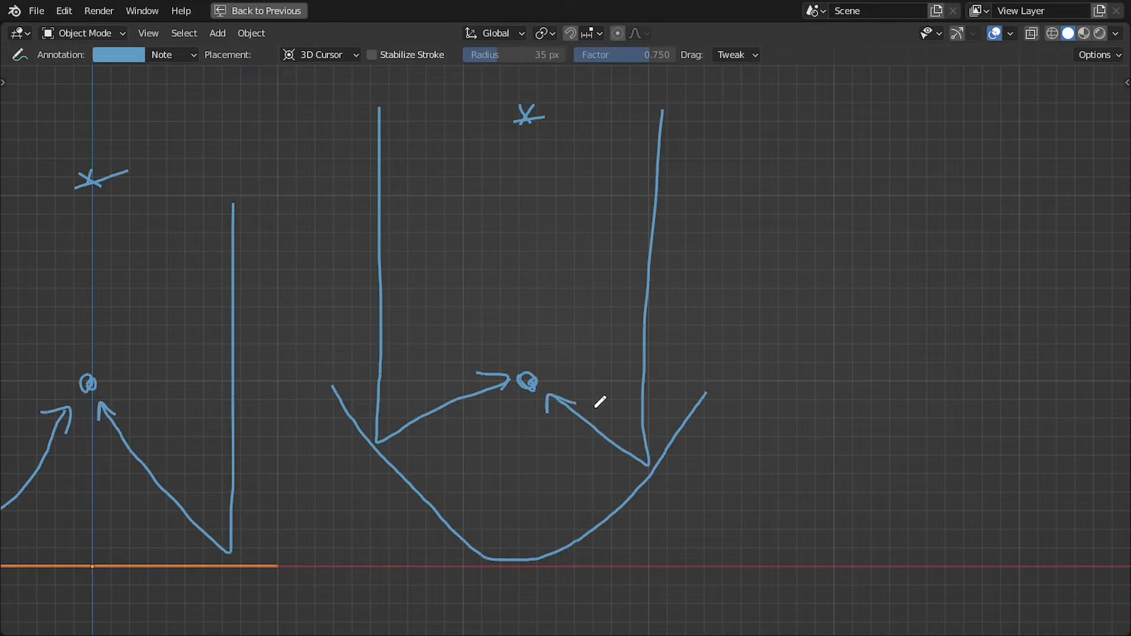
- Mark the height from the parabola's base to its focus with a vertical dimension line labelled F
shift+middle_drag(596, 396, 466, 369)
mouse_move(628, 374)
mouse_down()
mouse_move(674, 371)
mouse_move(653, 524)
mouse_move(656, 554)
mouse_move(671, 551)
mouse_up()
mouse_move(674, 452)
mouse_down()
mouse_move(675, 423)
mouse_move(701, 420)
mouse_move(701, 437)
mouse_up()
shift+scroll(490, 416, up, 1)
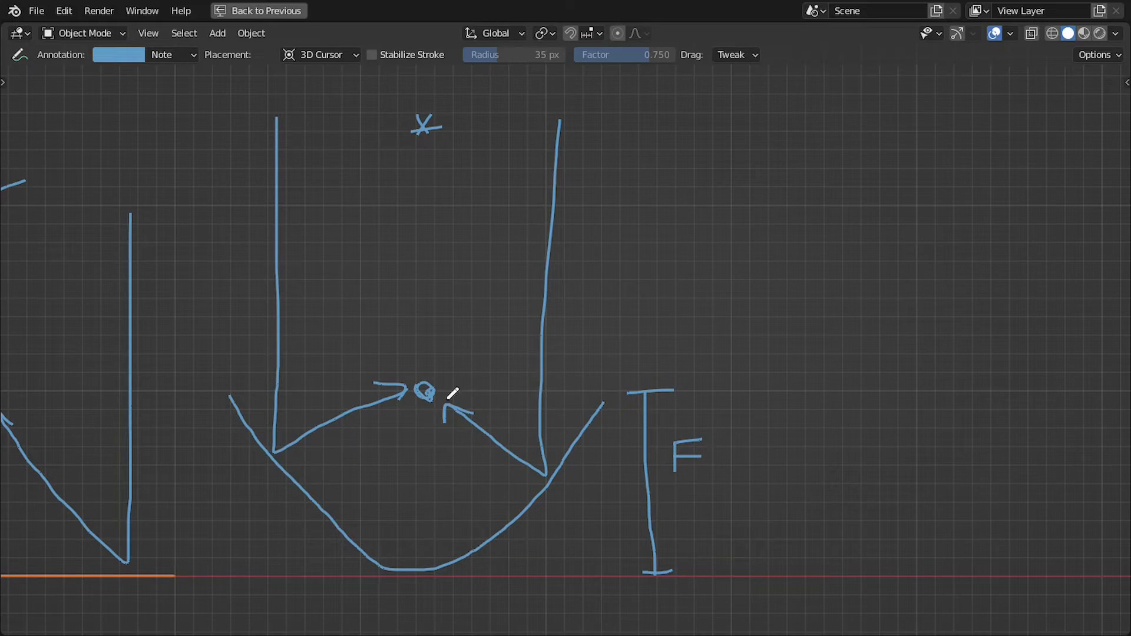
- Annotate the parabola's axes with an upward arrow labelled z and a horizontal arrow below labelled x
mouse_move(507, 481)
shift+middle_down()
mouse_move(454, 479)
mouse_move(470, 448)
shift+middle_up()
drag(359, 152, 356, 250)
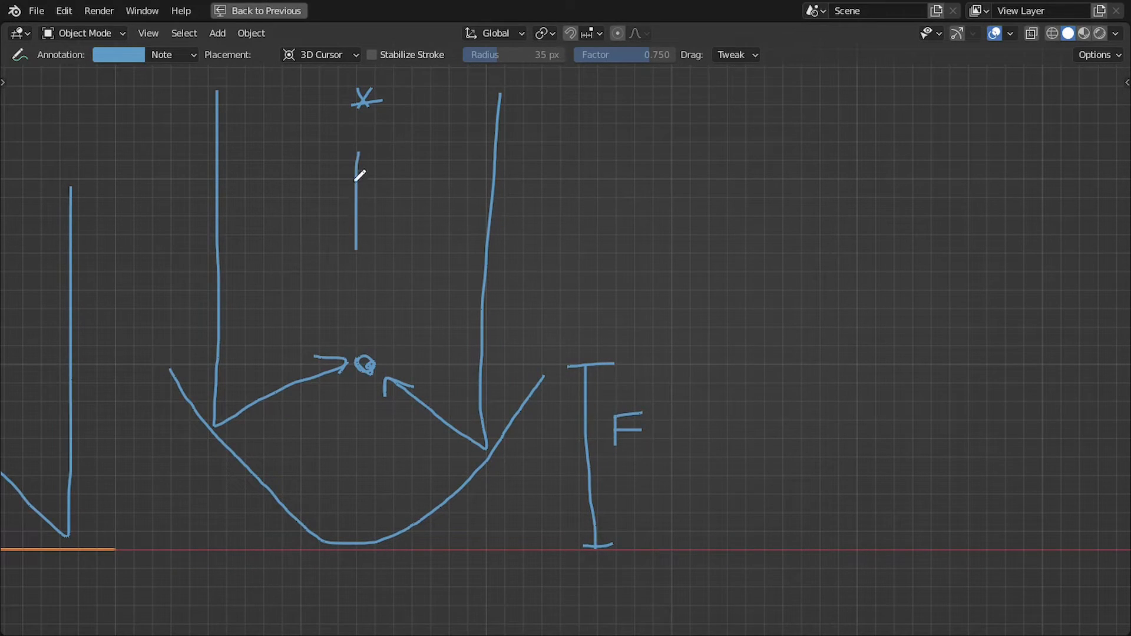
drag(353, 159, 379, 197)
mouse_move(383, 149)
mouse_down()
mouse_move(401, 171)
mouse_move(432, 173)
mouse_up()
shift+middle_drag(385, 443, 378, 384)
mouse_move(363, 541)
mouse_down()
mouse_move(463, 545)
mouse_move(397, 582)
mouse_move(424, 598)
mouse_up()
- Write the parabola equation z = (x-h)² / 4F in the empty space beside the parabola diagram
shift+middle_drag(448, 504, 449, 536)
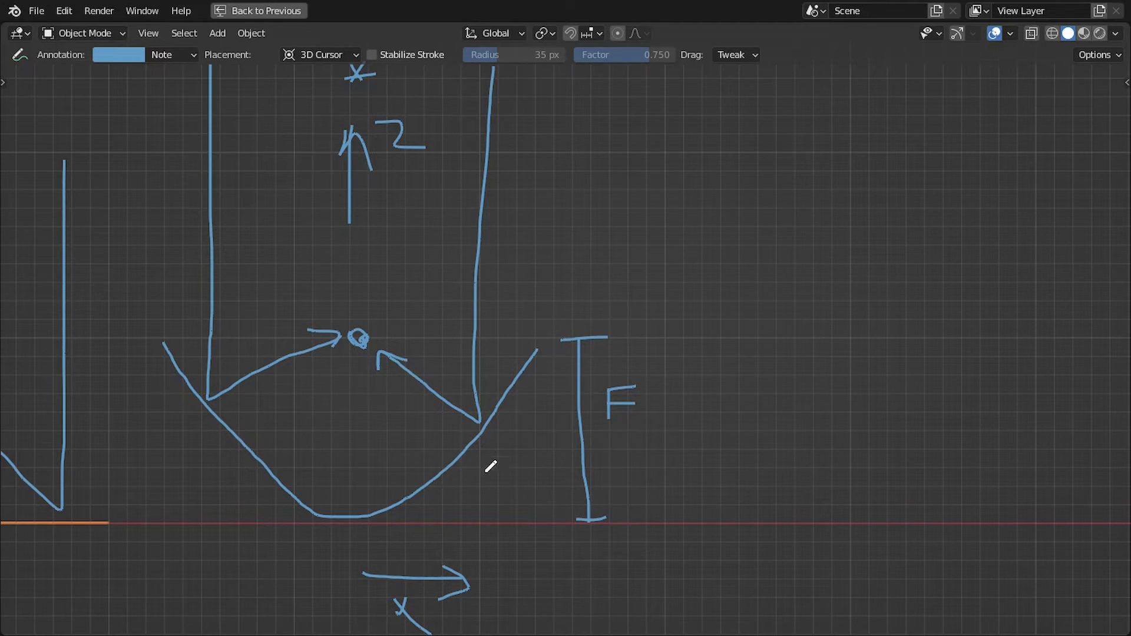
shift+middle_drag(518, 396, 482, 449)
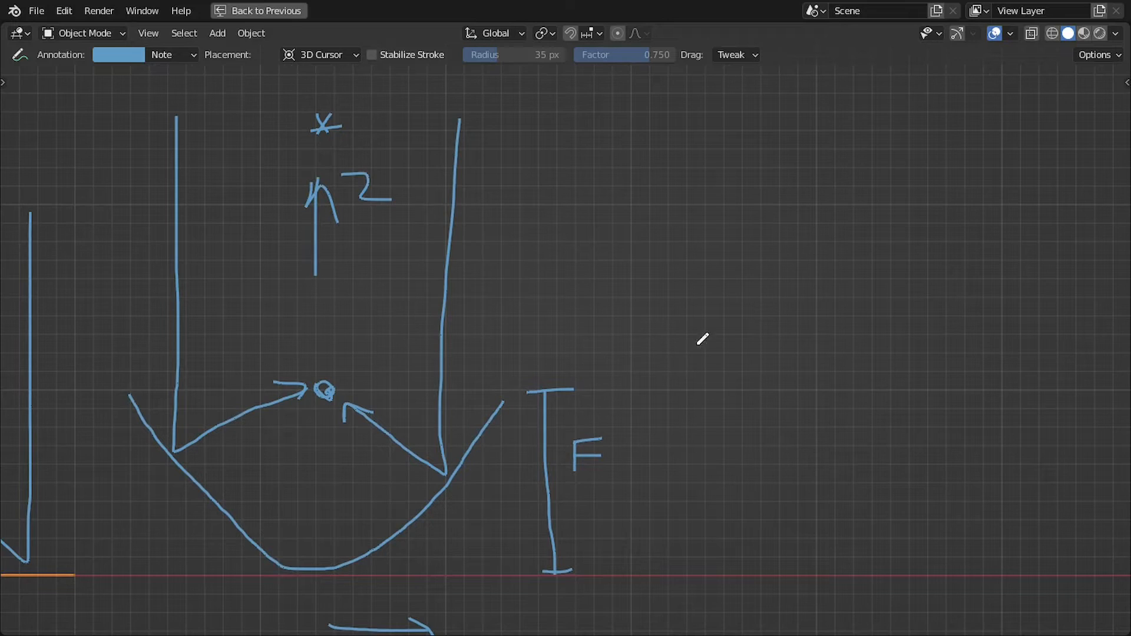
shift+middle_drag(703, 339, 617, 363)
mouse_move(507, 241)
mouse_down()
mouse_move(548, 243)
mouse_move(546, 275)
mouse_move(610, 252)
mouse_move(623, 268)
mouse_up()
mouse_move(663, 219)
mouse_down()
mouse_move(652, 259)
mouse_move(684, 258)
mouse_move(741, 229)
mouse_move(765, 195)
mouse_move(793, 251)
mouse_up()
mouse_move(816, 196)
mouse_down()
mouse_move(830, 242)
mouse_move(817, 257)
mouse_up()
mouse_move(834, 168)
mouse_down()
mouse_move(846, 189)
mouse_move(861, 191)
mouse_up()
drag(655, 288, 857, 276)
drag(706, 294, 723, 348)
drag(742, 307, 741, 347)
drag(741, 307, 769, 303)
drag(743, 327, 787, 317)
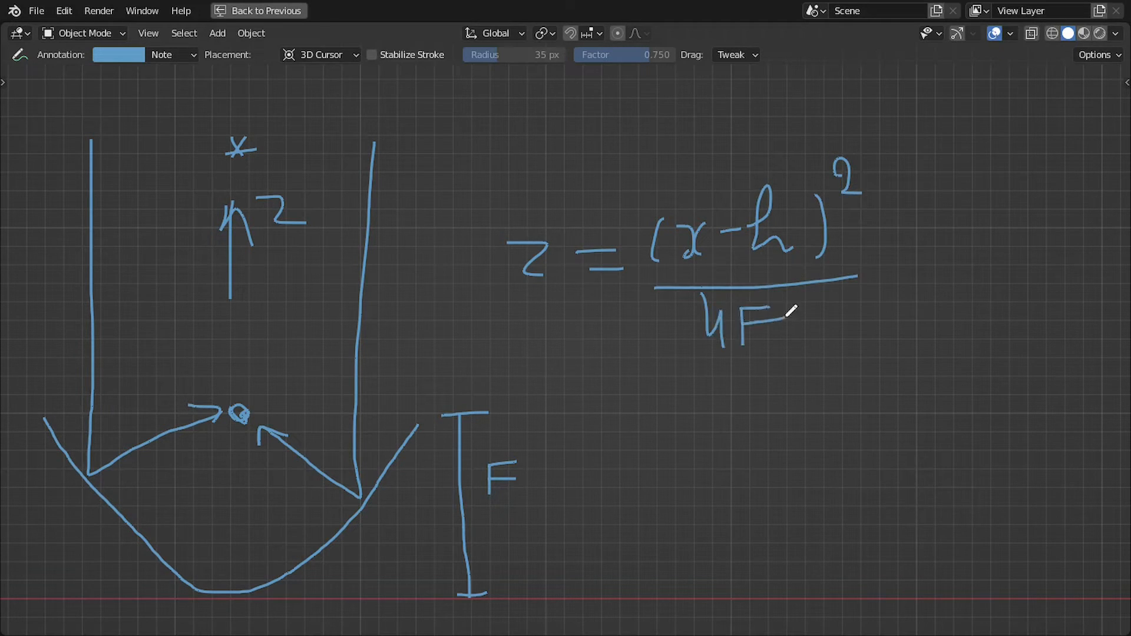
- Draw a second target point beside the one above the plane and label the double arrow between them h
shift+middle_drag(426, 330, 751, 301)
mouse_move(167, 417)
shift+middle_down()
mouse_move(419, 410)
mouse_move(423, 337)
mouse_move(377, 332)
mouse_move(356, 361)
shift+middle_up()
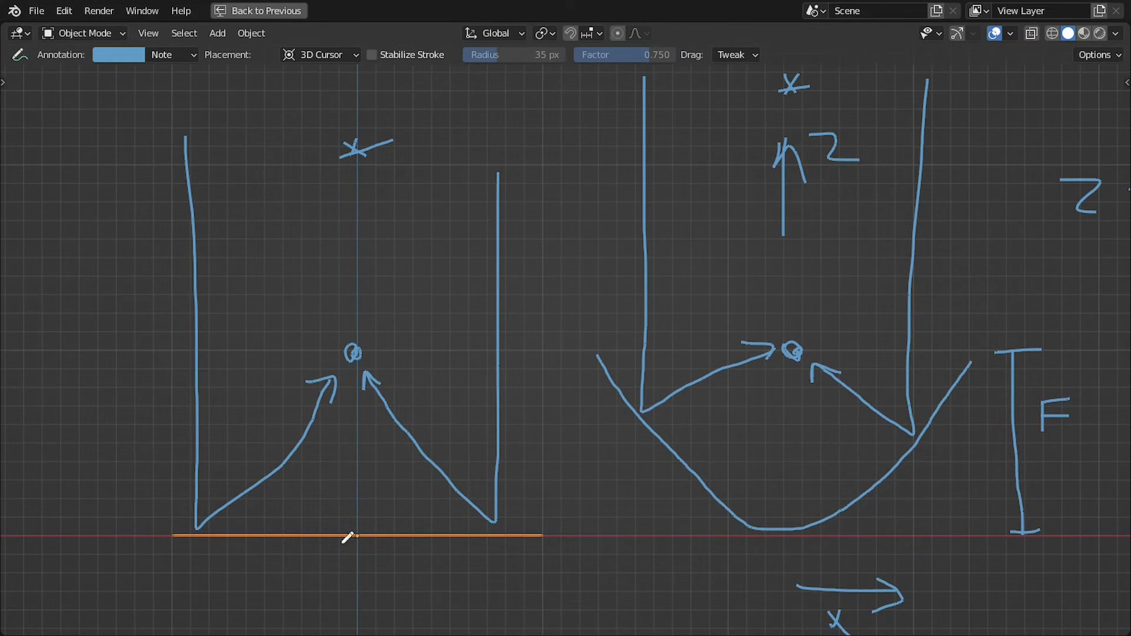
mouse_move(472, 355)
mouse_down()
mouse_move(470, 333)
mouse_move(464, 353)
mouse_up()
mouse_move(371, 314)
mouse_down()
mouse_move(361, 330)
mouse_move(380, 343)
mouse_move(463, 332)
mouse_move(453, 333)
mouse_up()
mouse_move(407, 261)
mouse_down()
mouse_move(412, 301)
mouse_move(431, 304)
mouse_up()
- Put the plane into Edit Mode, viewed at an angle in the maximized viewport
shift+middle_drag(522, 313, 443, 351)
mouse_move(825, 353)
shift+middle_down()
mouse_move(702, 328)
mouse_move(656, 349)
shift+middle_up()
scroll(707, 330, down, 2)
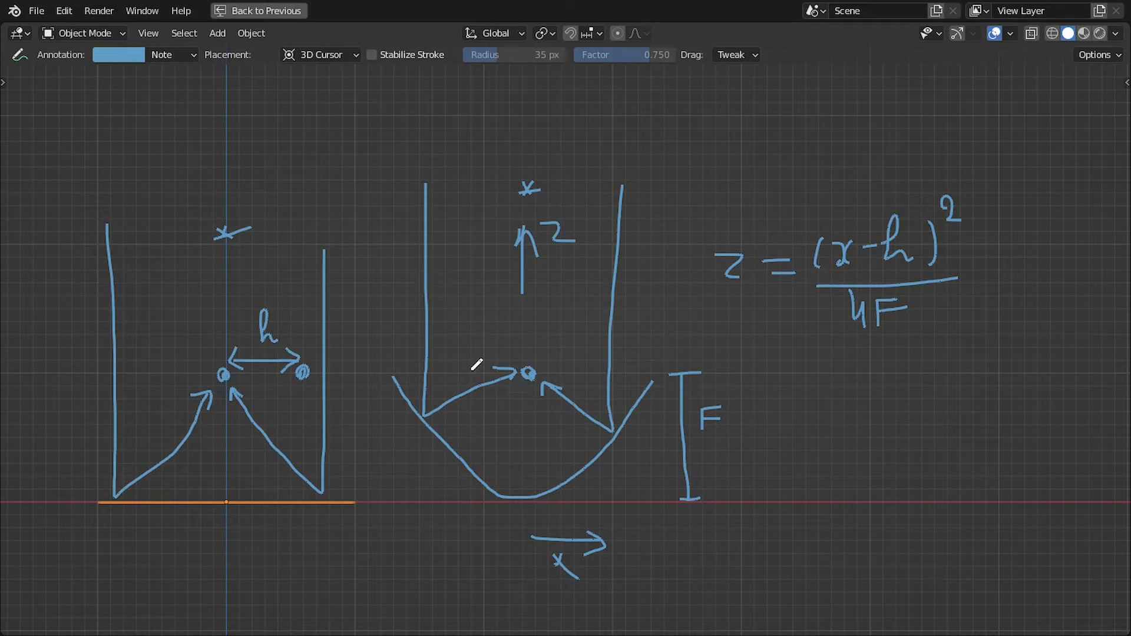
key(ctrl+space)
shift+middle_drag(149, 212, 240, 232)
scroll(188, 257, up, 3)
shift+middle_drag(179, 260, 196, 217)
mouse_move(275, 241)
middle_down()
mouse_move(196, 272)
mouse_move(218, 258)
middle_up()
key(Tab)
key(ctrl+space)
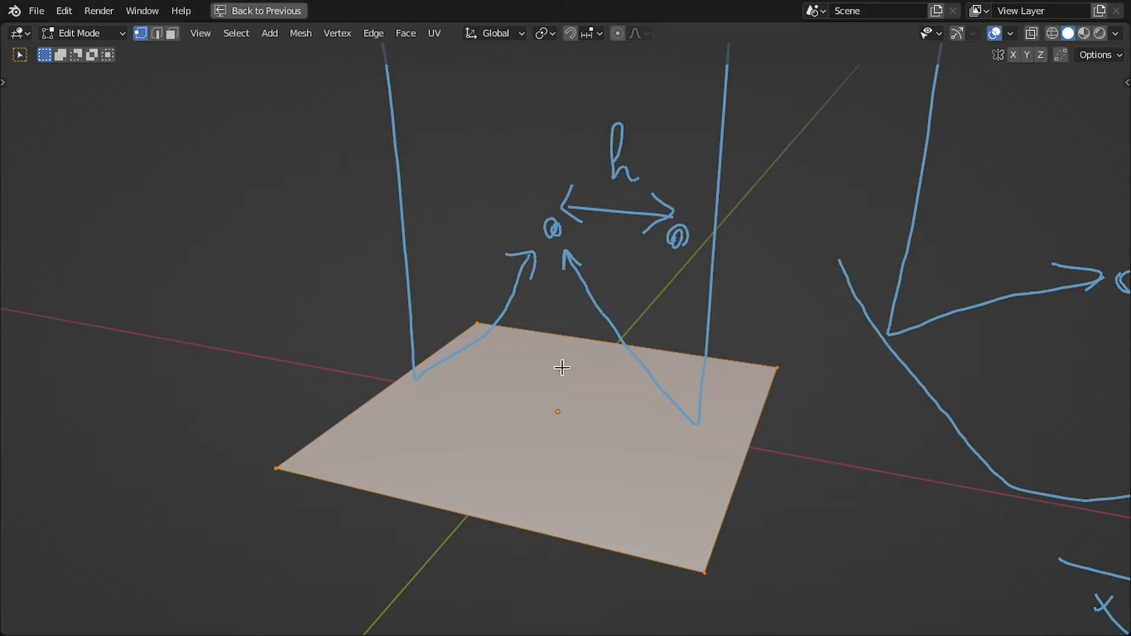
- Subdivide the plane's whole mesh repeatedly into a very dense grid
middle_drag(561, 369, 532, 377)
mouse_move(430, 475)
middle_down()
mouse_move(497, 401)
mouse_move(479, 441)
middle_up()
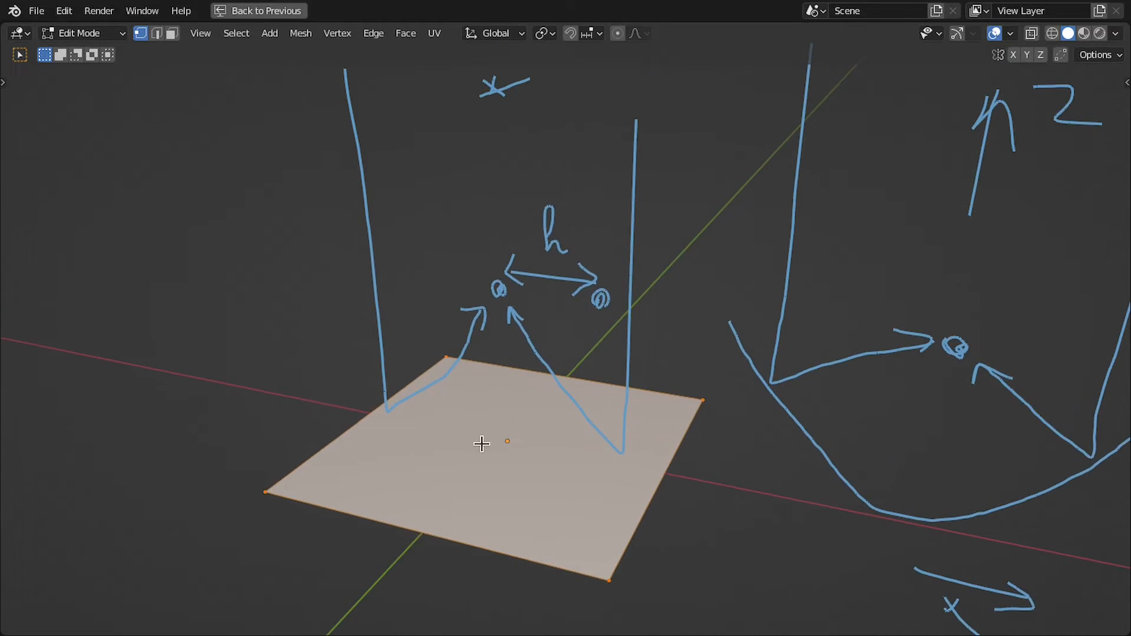
middle_drag(558, 411, 590, 427)
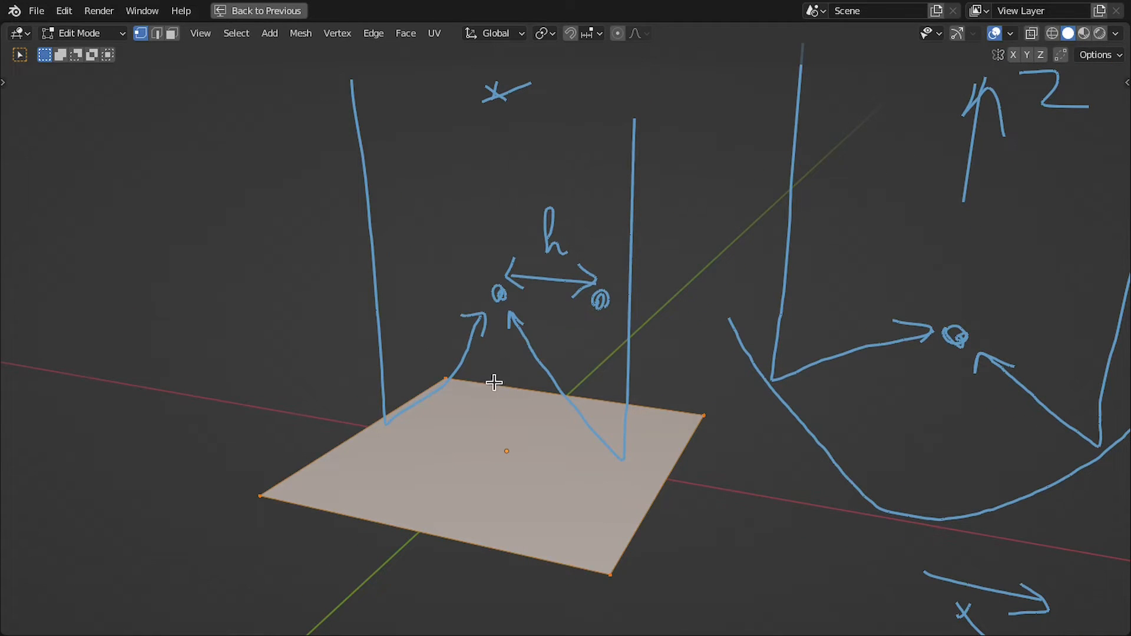
middle_drag(537, 395, 530, 402)
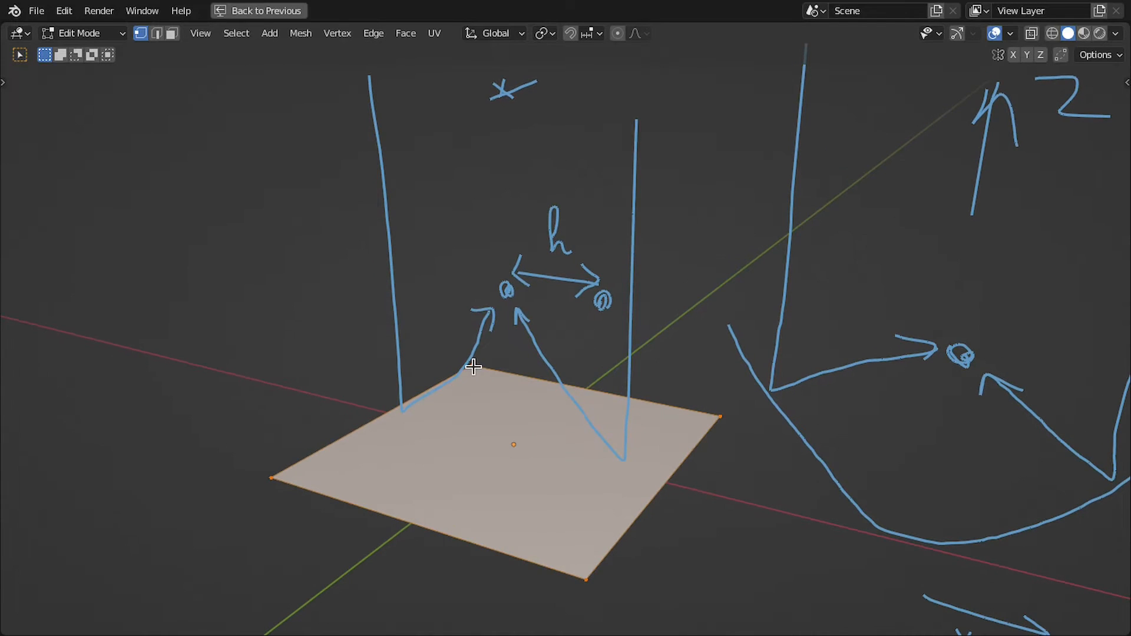
right_click(481, 347)
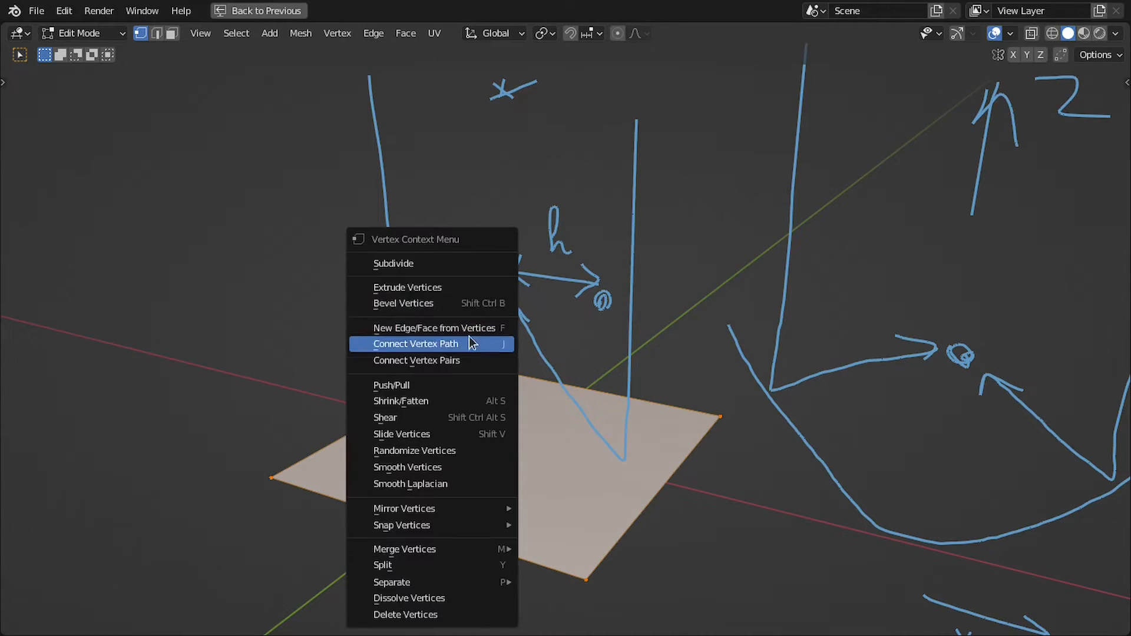
click(419, 261)
right_click(417, 259)
click(419, 260)
right_click(417, 261)
click(418, 261)
right_click(417, 262)
click(417, 262)
right_click(417, 263)
click(417, 262)
right_click(418, 265)
click(417, 265)
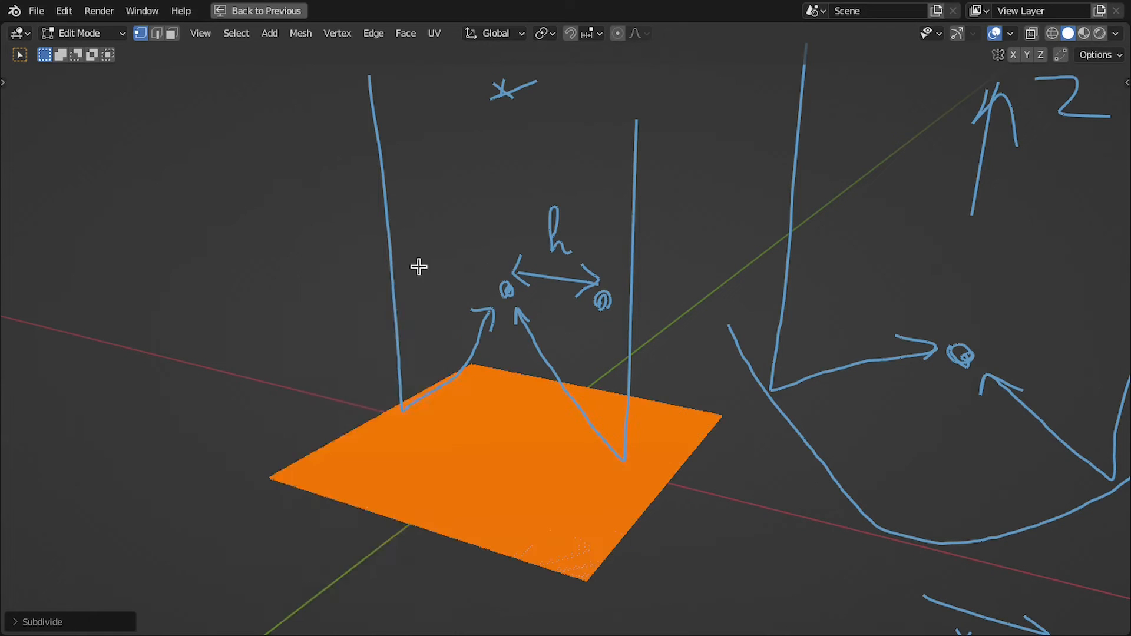
- Insert a Set Position node into the link between the Group Input and Group Output nodes
right_click(419, 266)
click(418, 266)
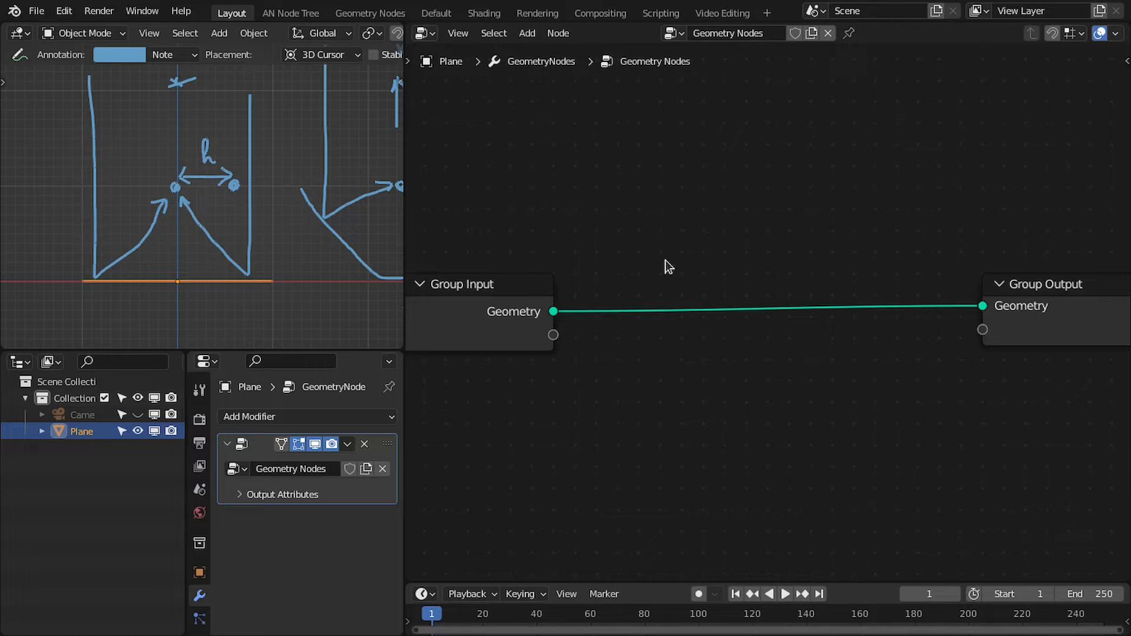
middle_drag(665, 260, 728, 172)
scroll(707, 200, down, 2)
scroll(675, 159, up, 2)
key(shift+a)
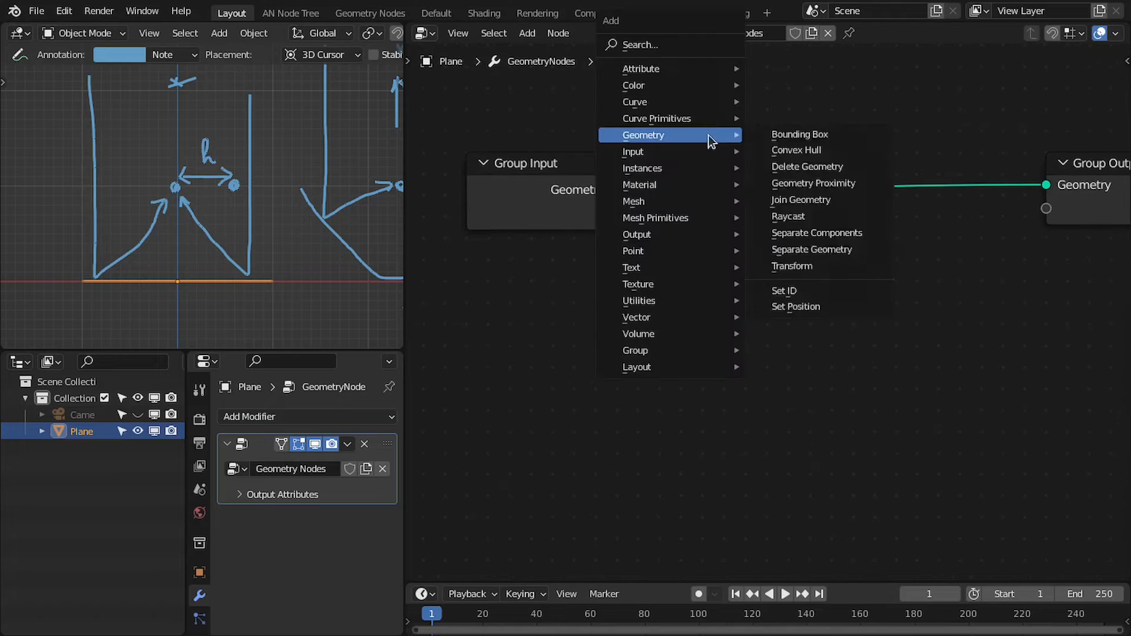
click(692, 47)
text(set po)
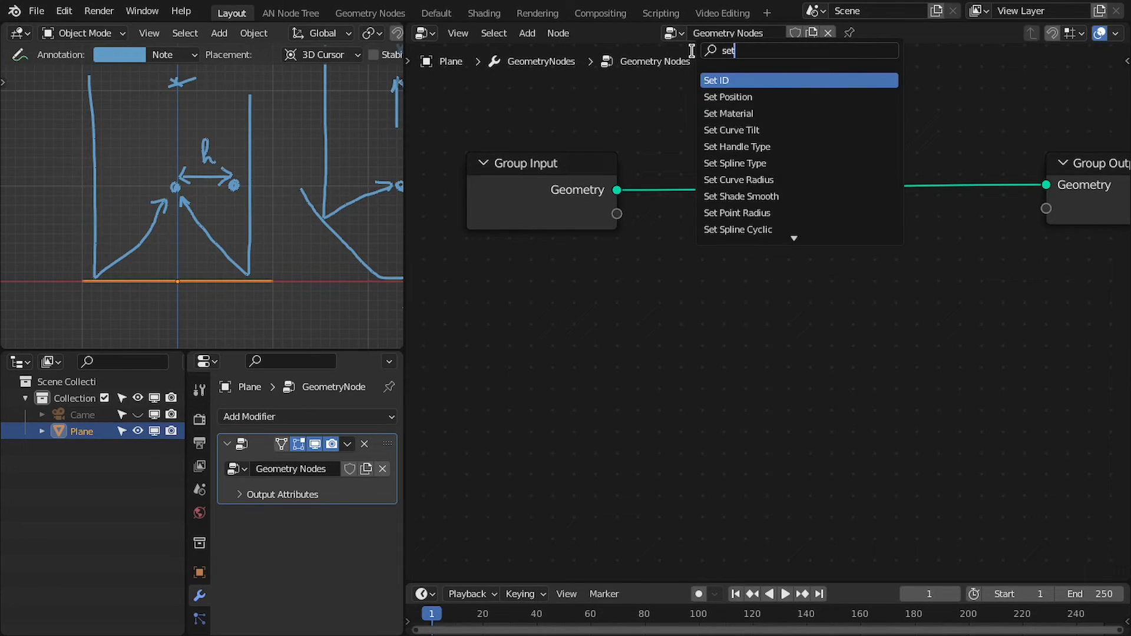
key(Return)
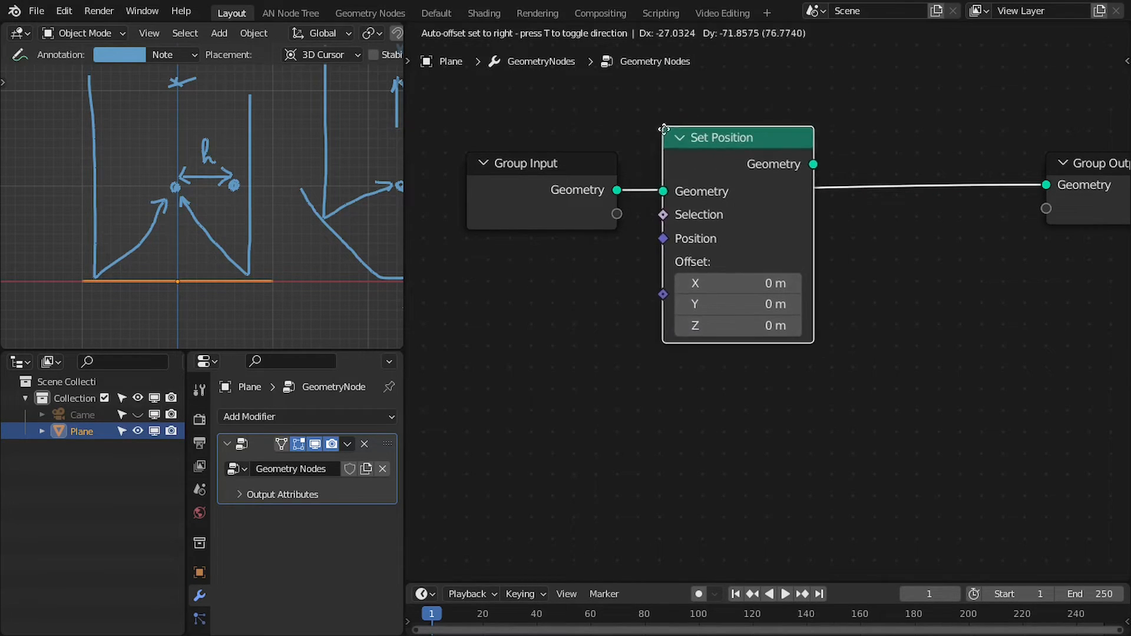
click(698, 143)
- Add a Position node below the Group Input node
mouse_move(648, 199)
middle_down()
mouse_move(696, 199)
mouse_move(649, 195)
middle_up()
key(shift+a)
click(587, 218)
text(posi)
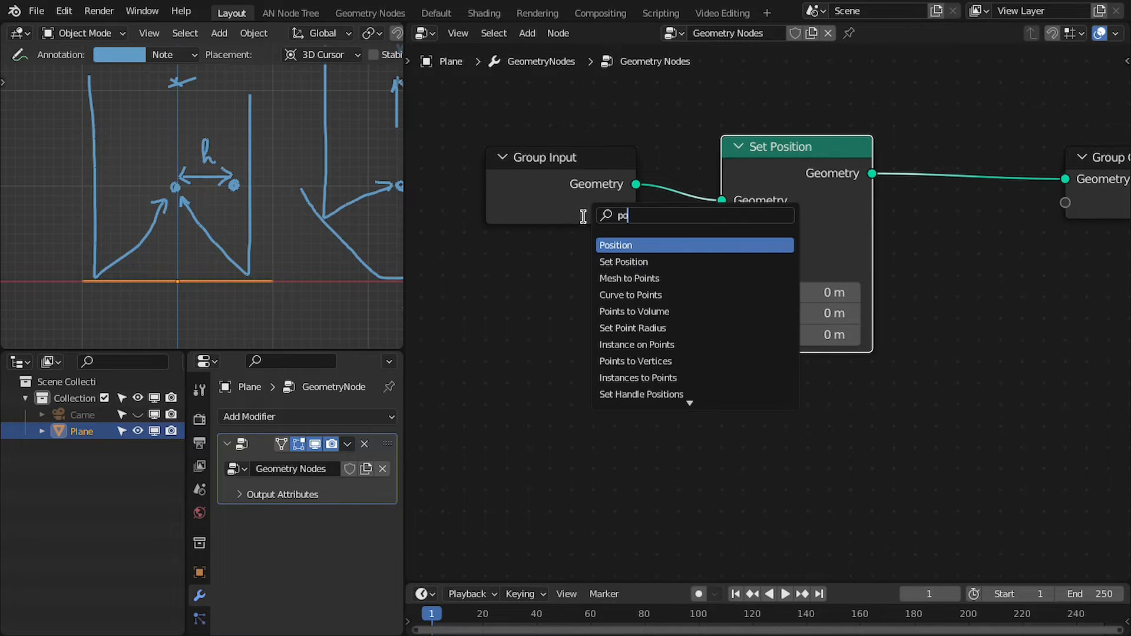
key(Return)
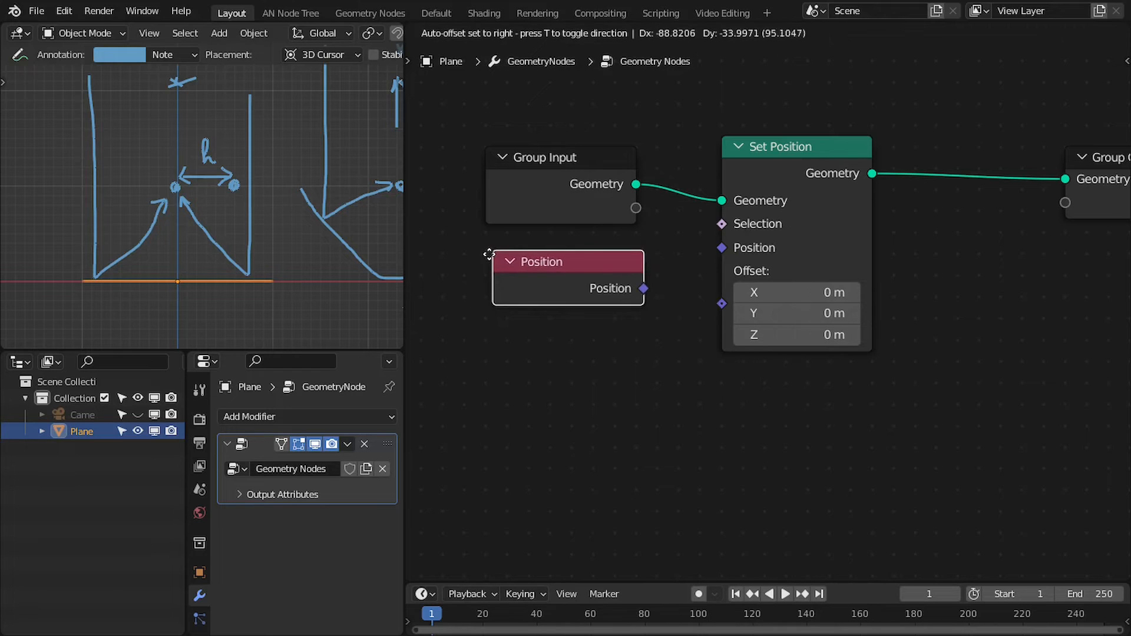
click(494, 250)
- Add a Combine XYZ node below the Set Position node
key(shift+a)
click(616, 221)
text(xyz)
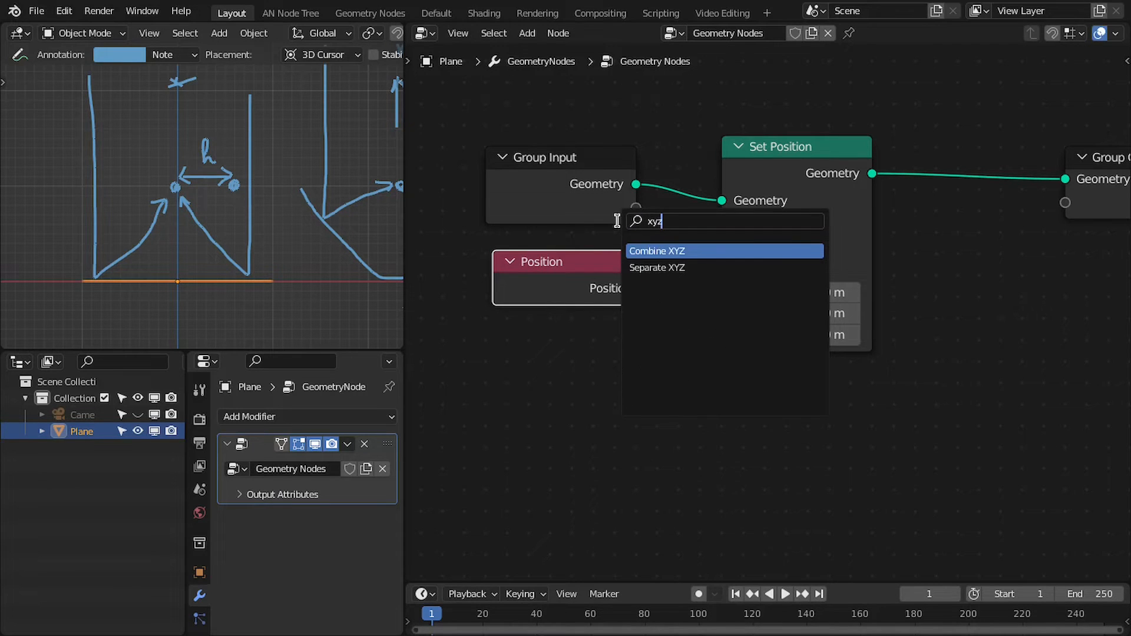
key(Return)
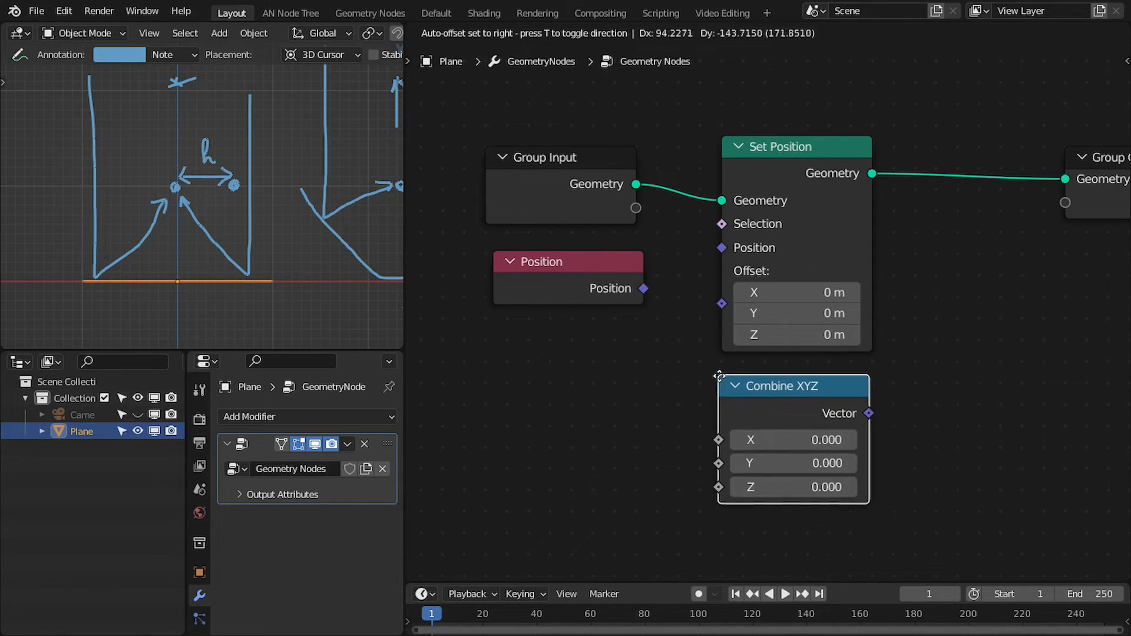
click(727, 379)
- Add a Separate XYZ node below the Position node
key(shift+a)
click(664, 294)
text(xyz)
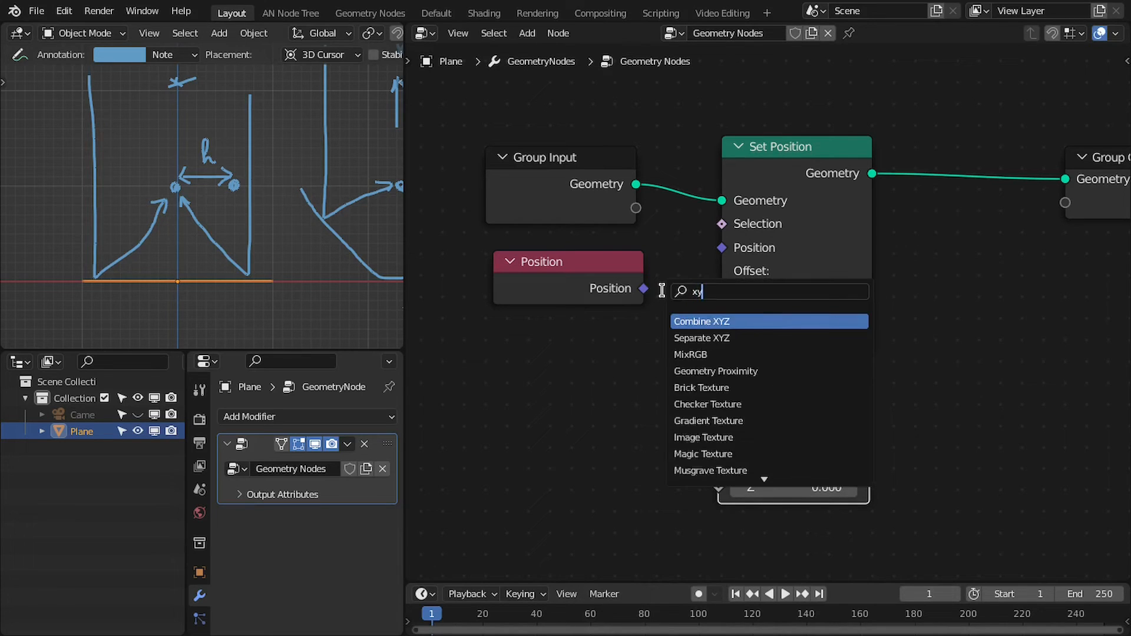
key(Down)
key(Return)
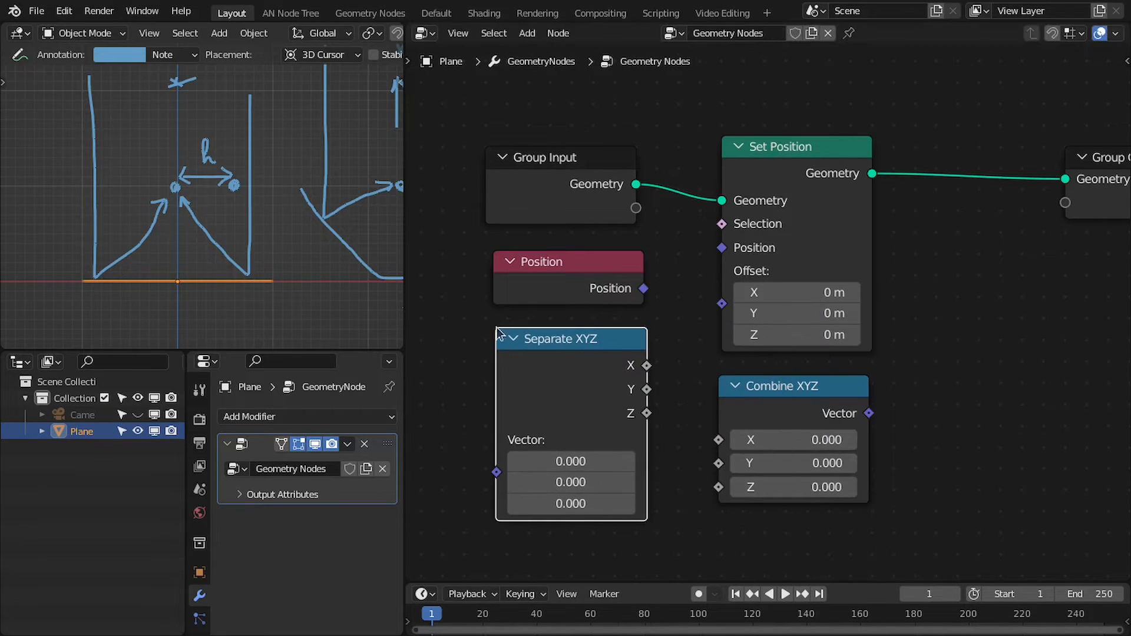
click(498, 327)
- Connect Position to Separate XYZ, its X and Y outputs to Combine XYZ, and the combined vector to Set Position's Position input
middle_drag(570, 351, 561, 253)
drag(635, 190, 489, 375)
key(Home)
drag(604, 318, 676, 392)
drag(603, 341, 676, 415)
drag(825, 365, 690, 248)
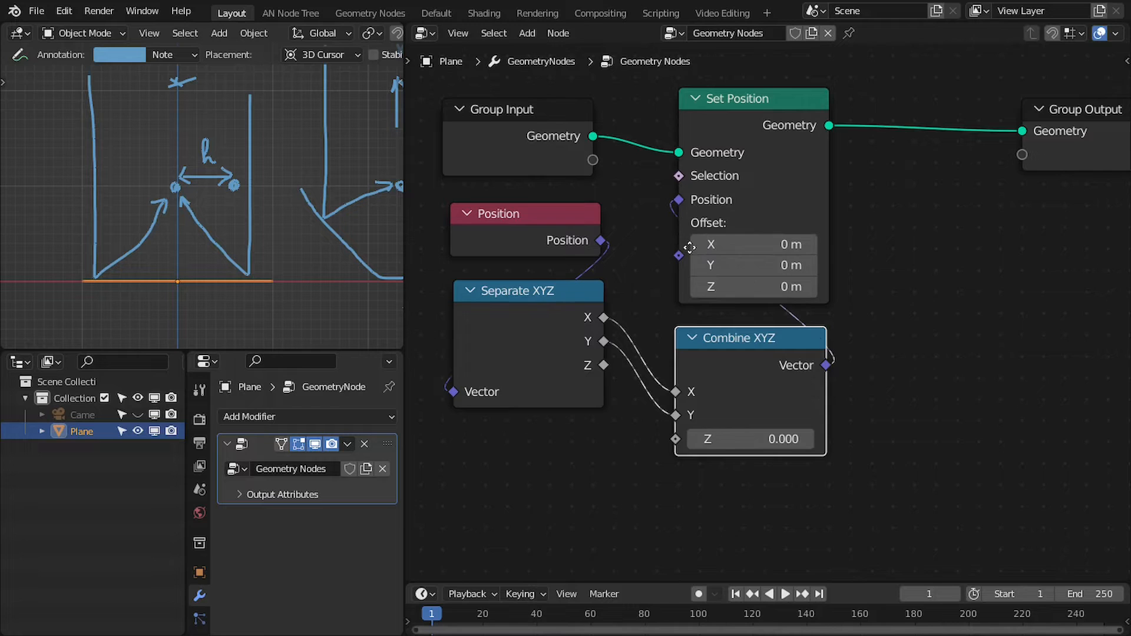
middle_drag(690, 247, 755, 223)
middle_drag(740, 281, 731, 286)
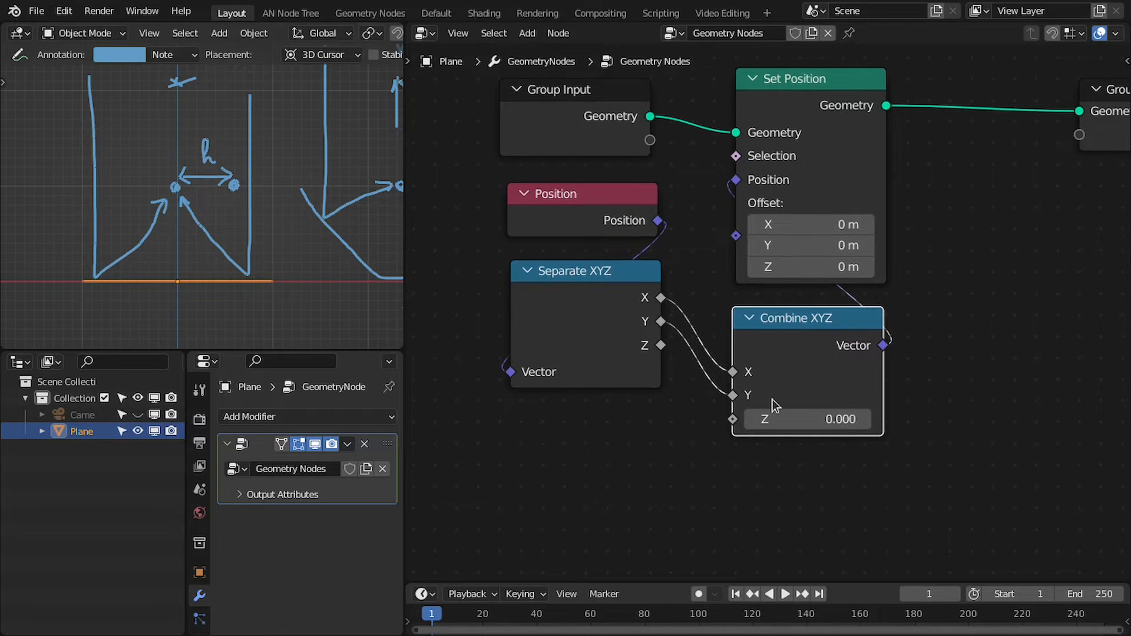
- Vary the Z value of the Combine XYZ node as a trial and set it back to 0
drag(775, 419, 805, 419)
click(782, 419)
text(0)
key(Return)
- Examine the handwritten parabola equation up close in the 3D viewport
scroll(228, 320, down, 3)
shift+middle_drag(259, 280, 171, 320)
scroll(348, 208, up, 1)
shift+middle_drag(365, 199, 241, 205)
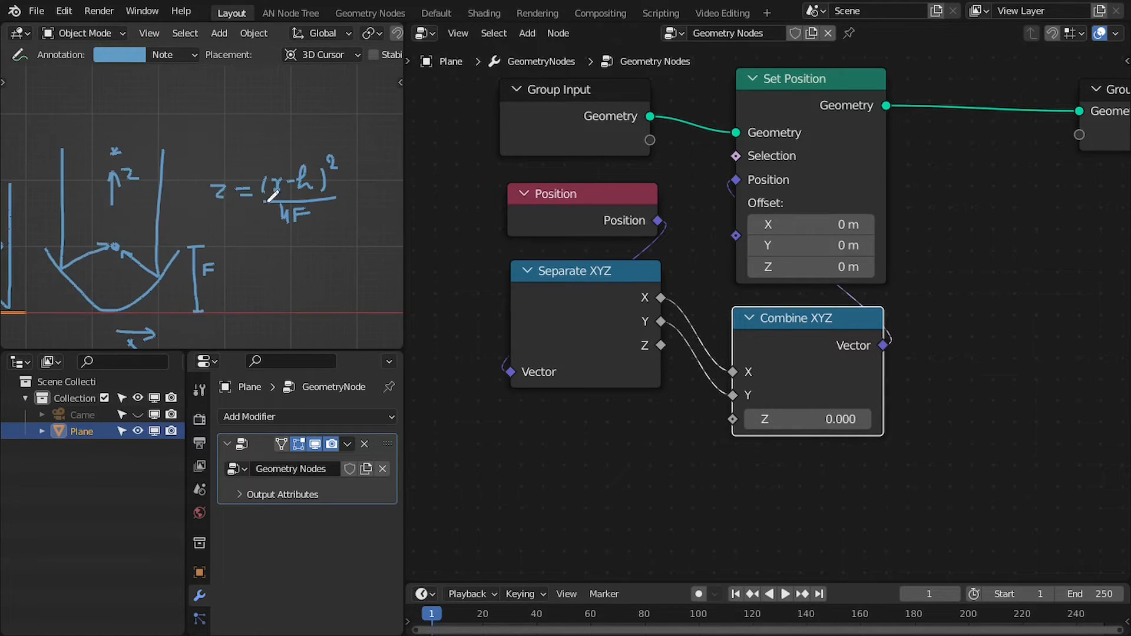
scroll(317, 184, up, 4)
shift+middle_drag(348, 204, 206, 208)
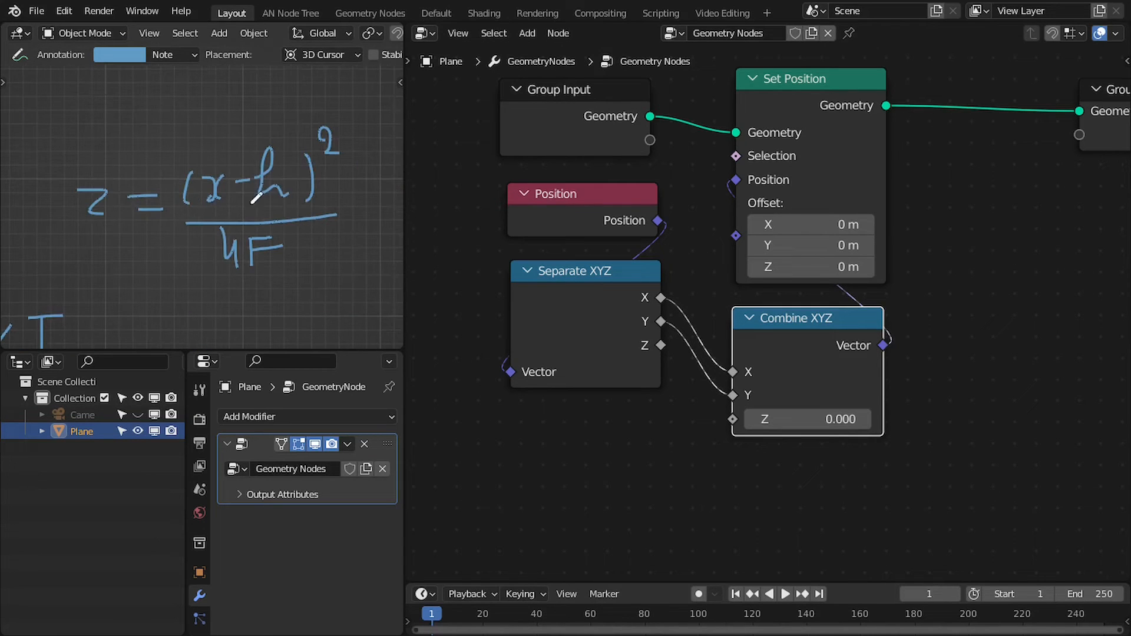
scroll(692, 422, down, 2)
- Add a Math node in the empty space below the Separate XYZ node
middle_drag(692, 422, 688, 252)
key(shift+a)
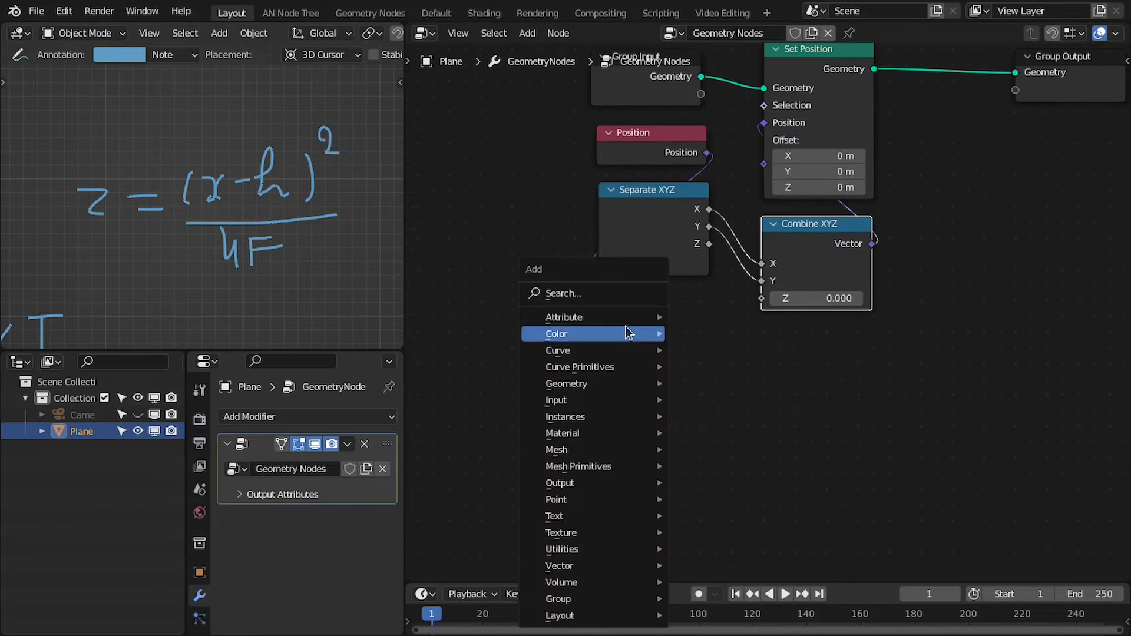
click(577, 296)
text(math)
key(Return)
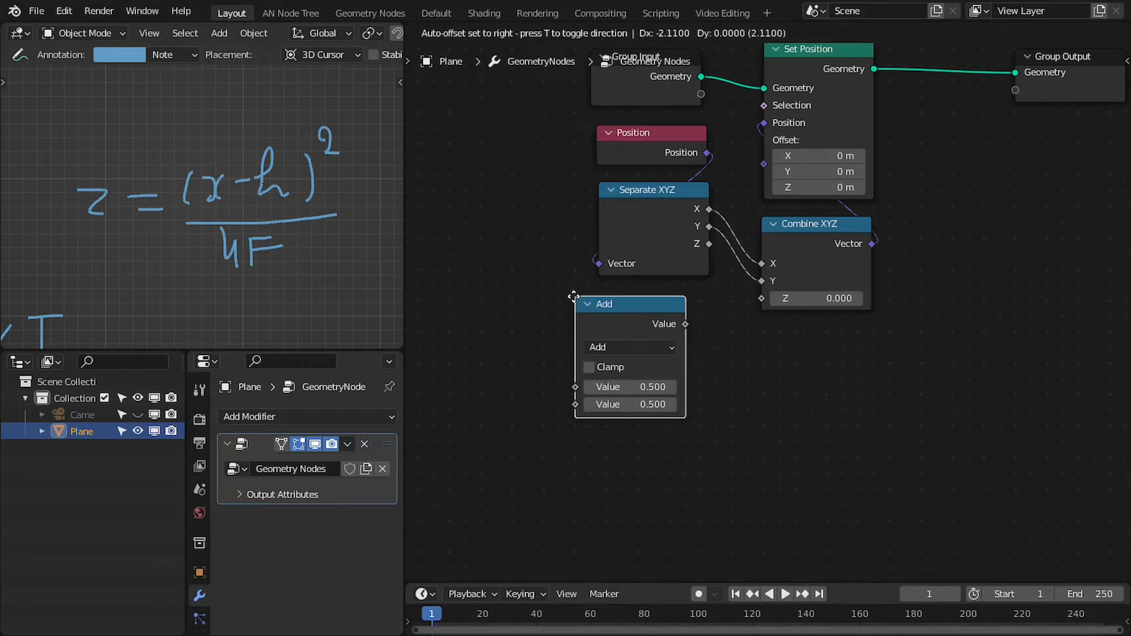
click(590, 340)
- Duplicate the Math node three times and arrange the four nodes as a two-by-two block
middle_drag(639, 358, 610, 308)
key(alt+a)
drag(611, 312, 616, 316)
key(shift+d)
click(750, 324)
key(shift+d)
click(619, 470)
key(shift+d)
click(762, 466)
middle_drag(760, 465, 750, 445)
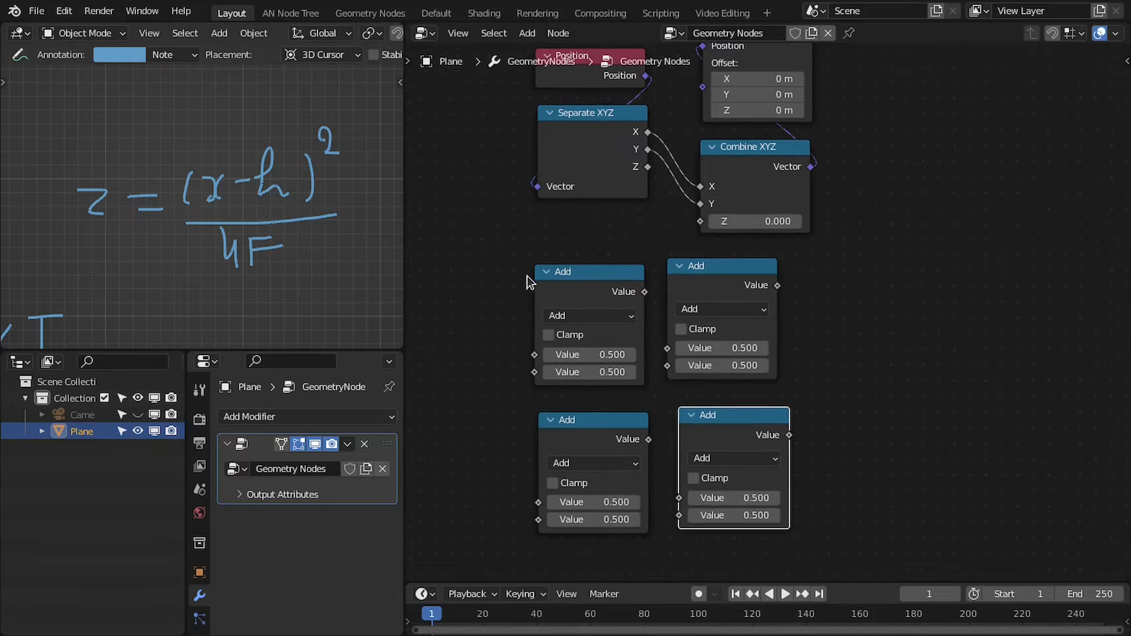
- Set the first Math node to Subtract and feed its result into both inputs of the adjacent node, set to Multiply
middle_drag(527, 275, 567, 287)
click(602, 325)
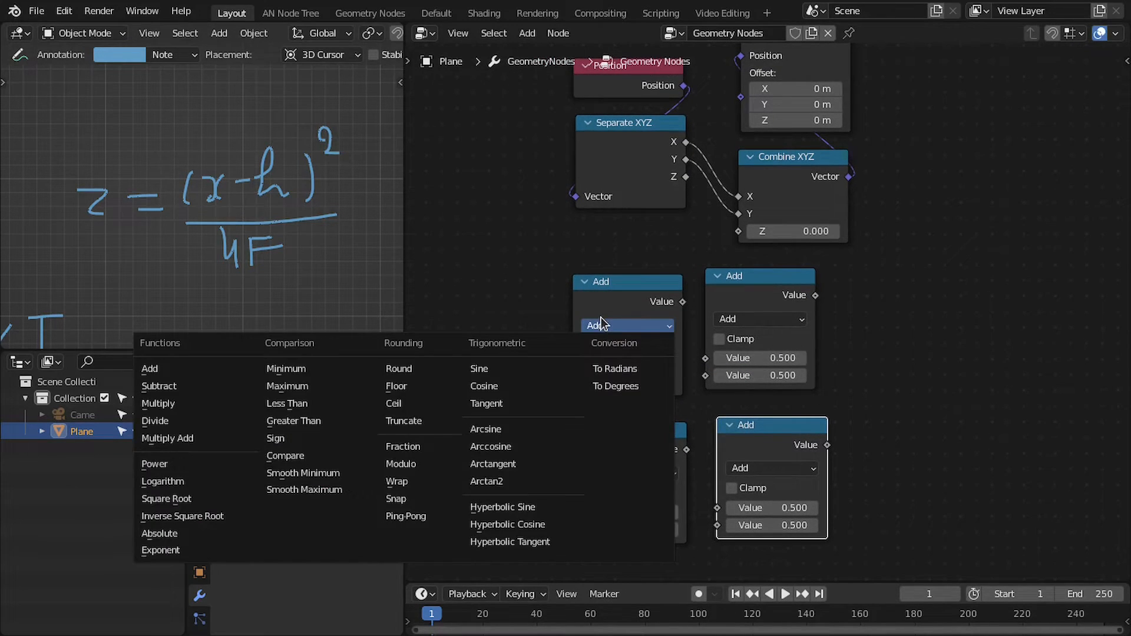
click(159, 386)
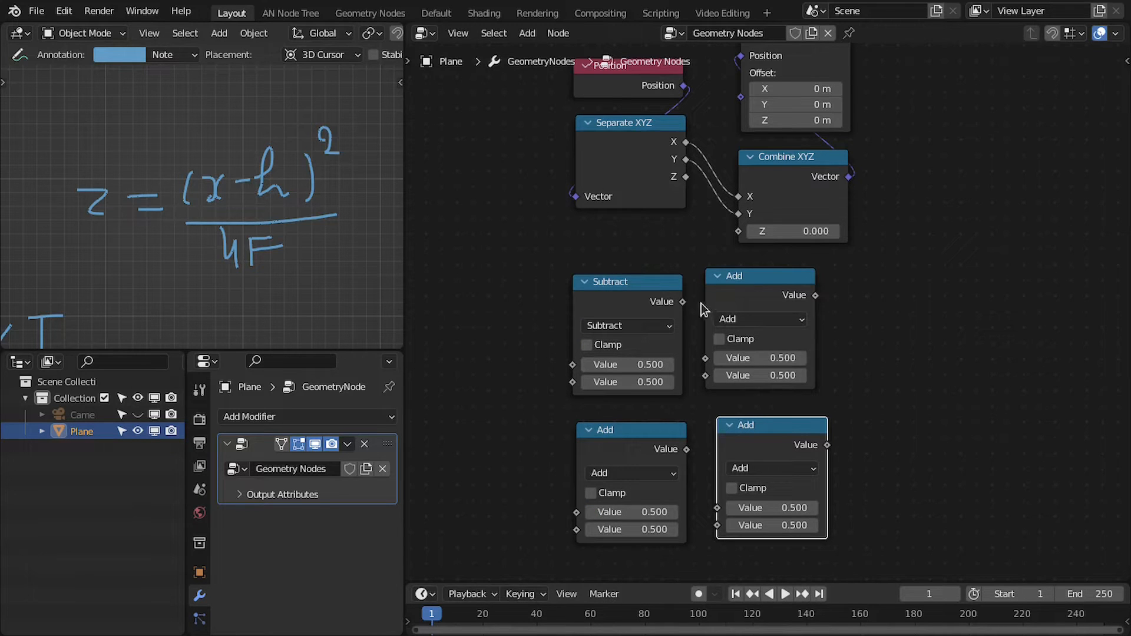
drag(682, 302, 706, 376)
click(740, 319)
click(289, 396)
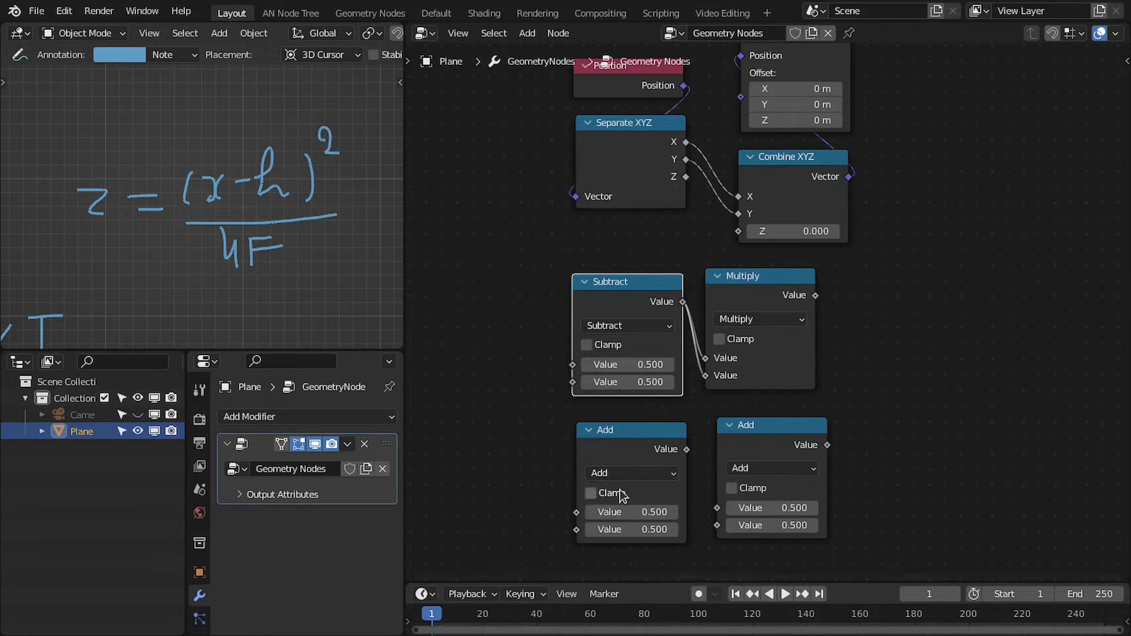
- Set the Math node below Subtract to Multiply with a first value of 4
click(626, 472)
key(m)
click(631, 513)
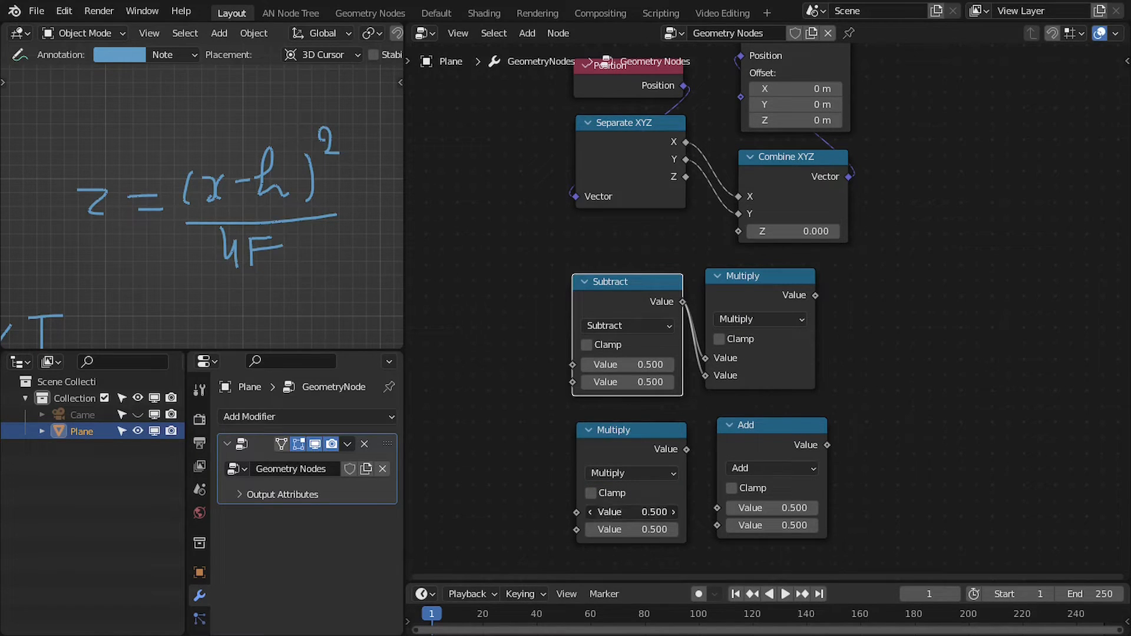
key(Return)
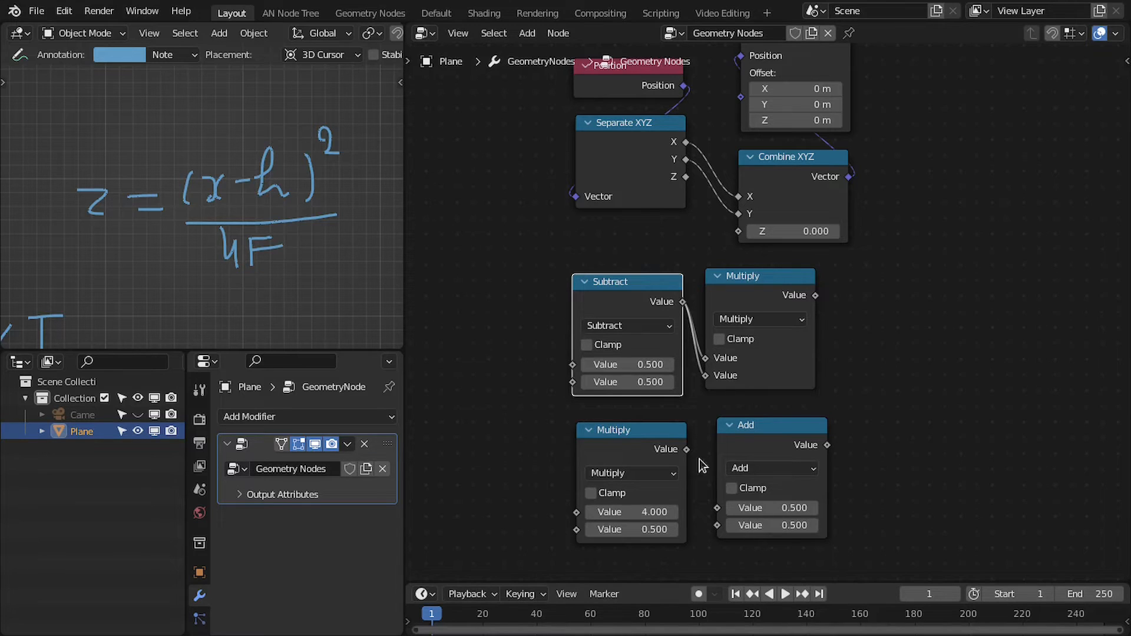
- Set the last Math node to Divide, with the squared difference as first input and the multiply-by-4 result as second
drag(687, 450, 730, 529)
drag(816, 295, 788, 528)
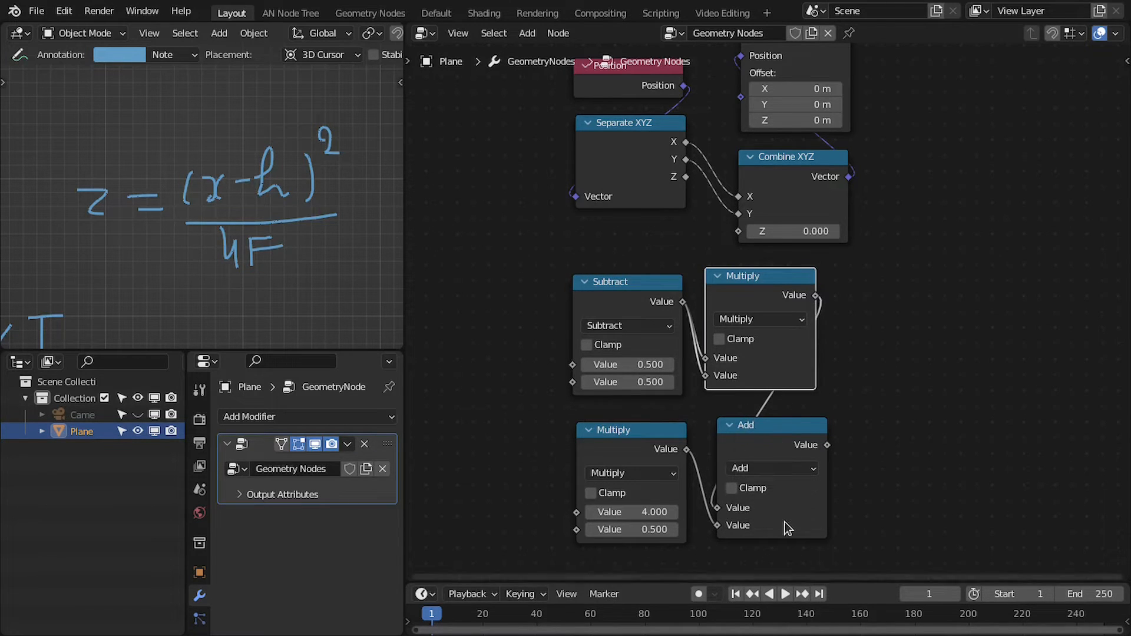
click(778, 468)
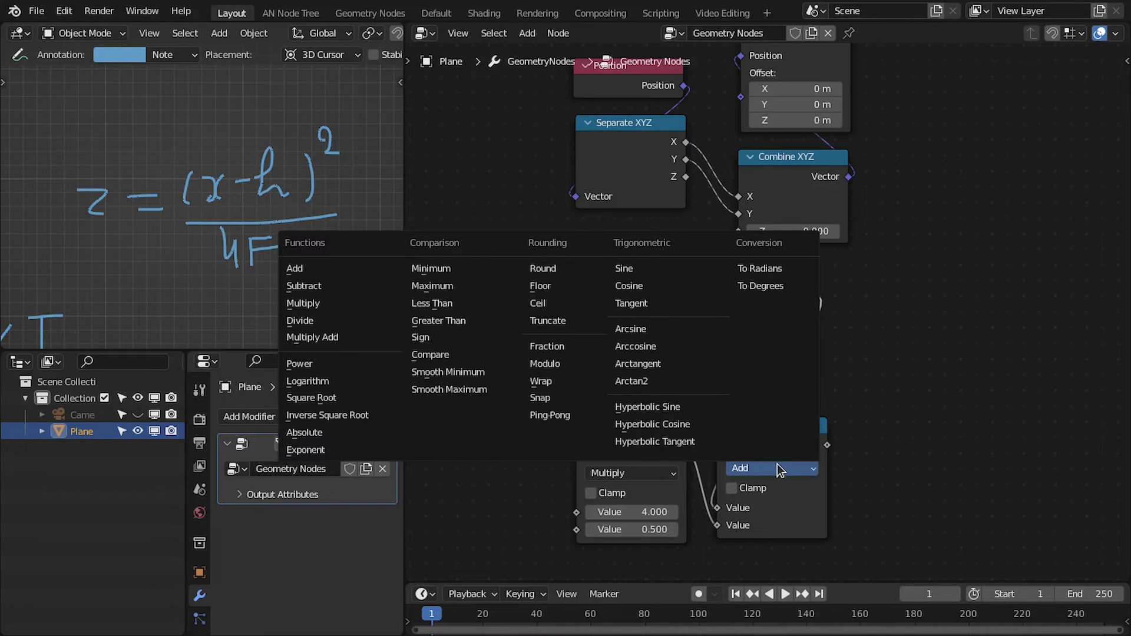
key(d)
- Group the four connected Math nodes into a node group in the maximized node editor
key(ctrl+space)
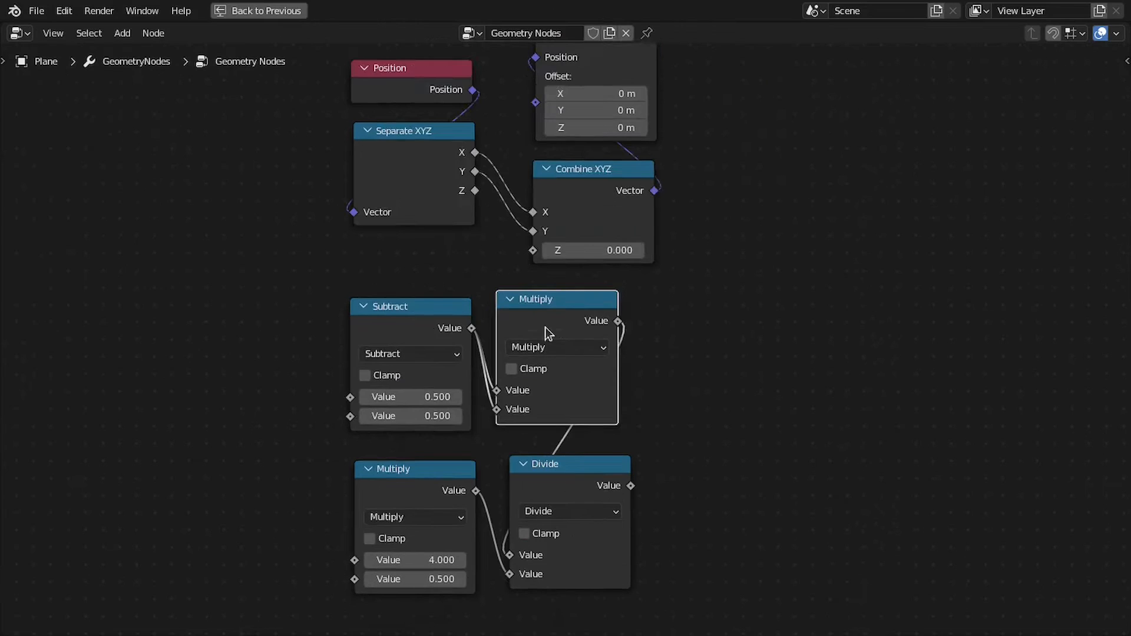
middle_drag(545, 329, 585, 232)
drag(336, 202, 685, 384)
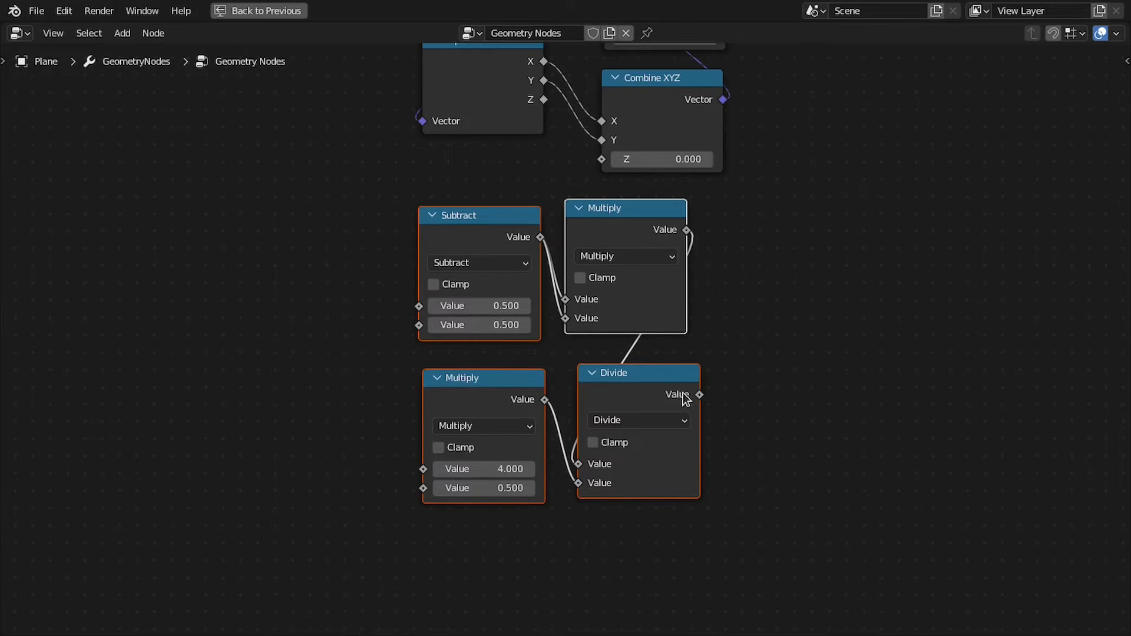
key(ctrl+g)
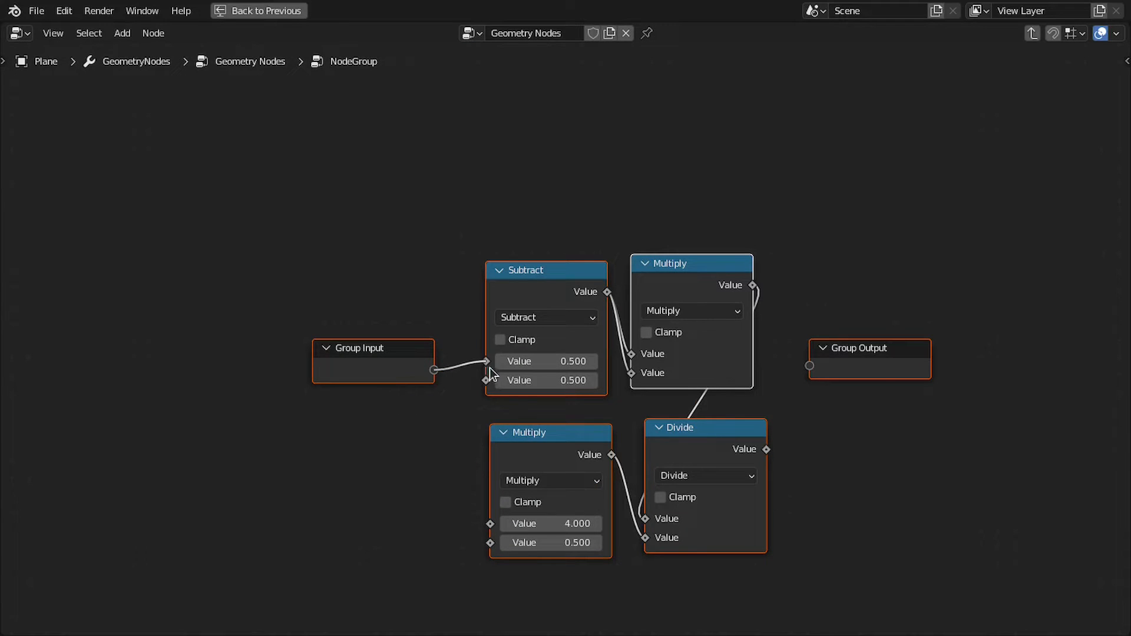
- Expose both Subtract inputs and the free input of the multiply-by-4 node as group inputs, and the Divide result as group output
drag(490, 375, 487, 361)
drag(434, 389, 486, 380)
drag(434, 408, 490, 543)
drag(816, 382, 817, 365)
- Rename the group's second input Offset and its third input Focus
click(406, 368)
key(n)
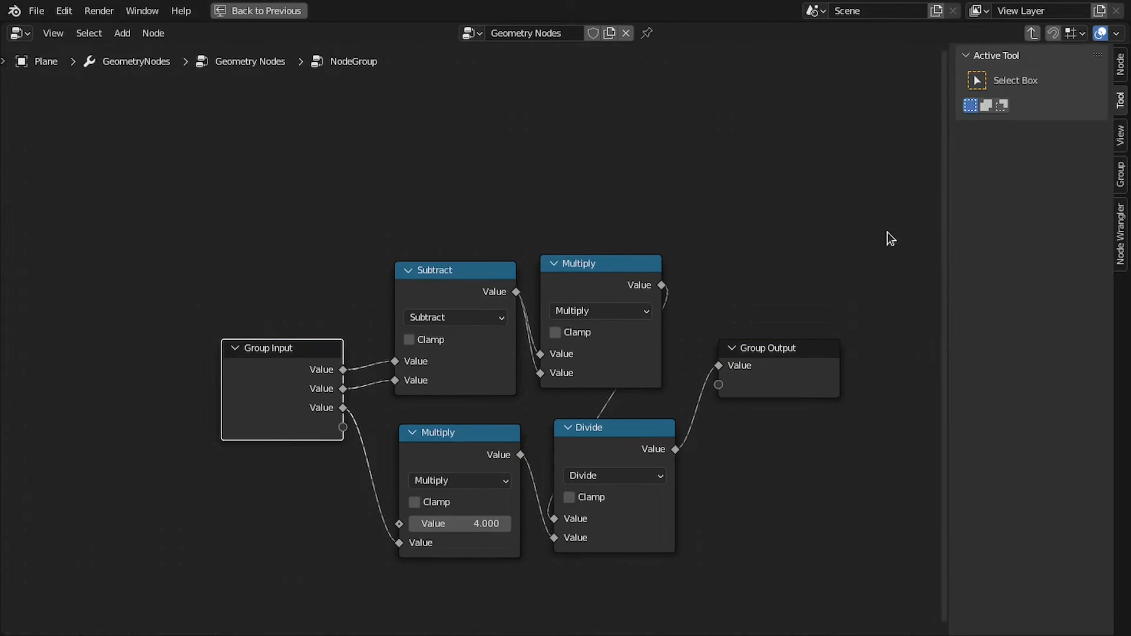
click(1122, 175)
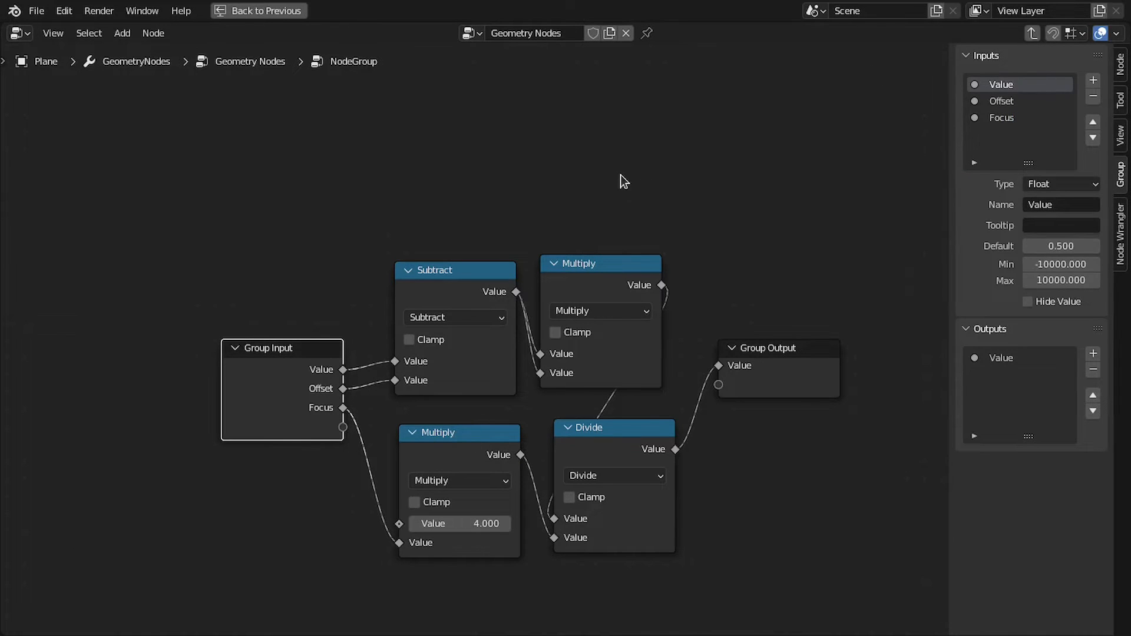
key(n)
- Leave the group, name it 1D Parabola and restore the multi-editor layout
key(Tab)
double_click(551, 348)
text(1D)
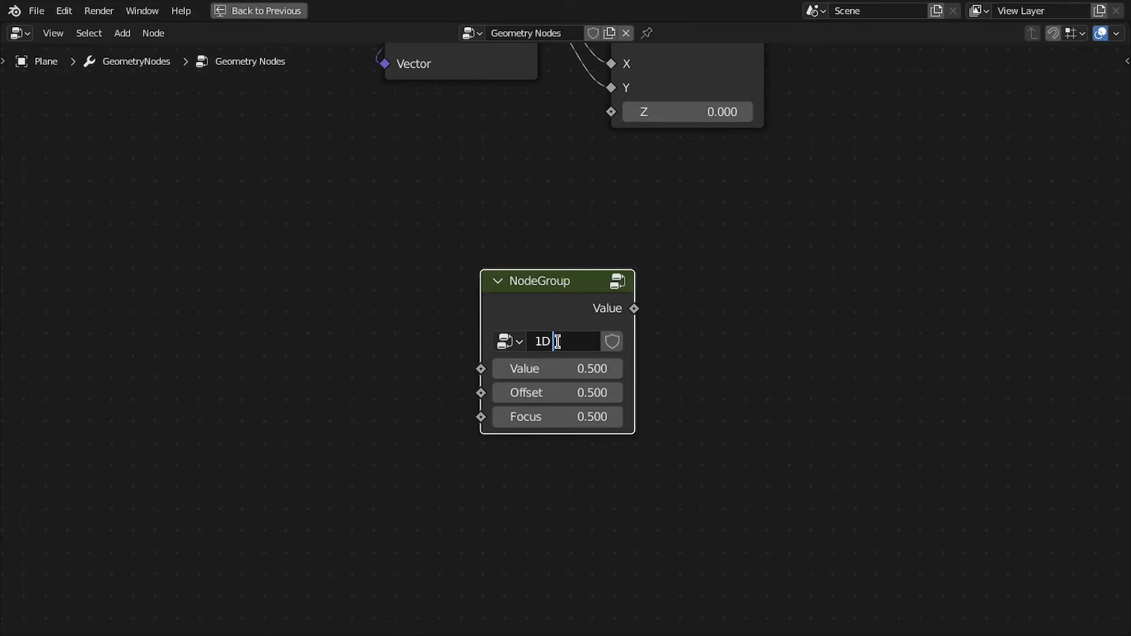
text( Paqr)
text(ab...)
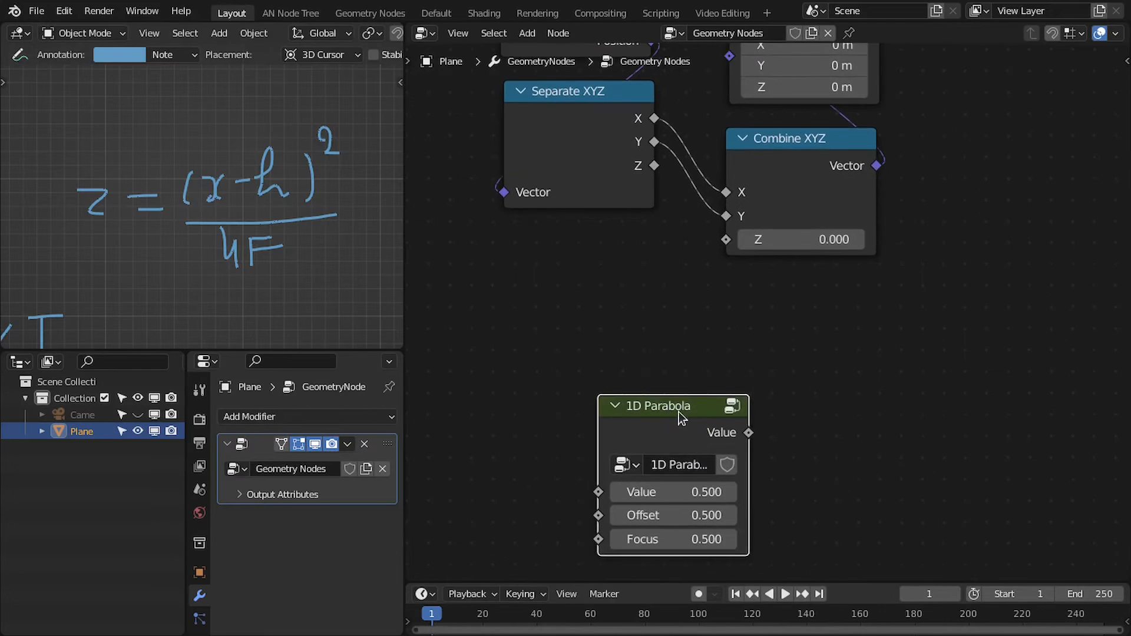
- Place the 1D Parabola group just below Separate XYZ and connect the X output to its Value input
drag(679, 412, 599, 288)
middle_drag(608, 297, 663, 321)
drag(704, 142, 575, 390)
scroll(774, 357, down, 1)
scroll(724, 325, up, 1)
middle_drag(728, 332, 796, 277)
- Hide the Note annotation layer so only the plane shows in the 3D viewport
scroll(85, 210, down, 4)
mouse_move(86, 242)
shift+middle_down()
mouse_move(222, 257)
mouse_move(25, 240)
shift+middle_up()
scroll(259, 285, up, 2)
mouse_move(280, 282)
shift+middle_down()
mouse_move(224, 233)
mouse_move(152, 219)
shift+middle_up()
key(n)
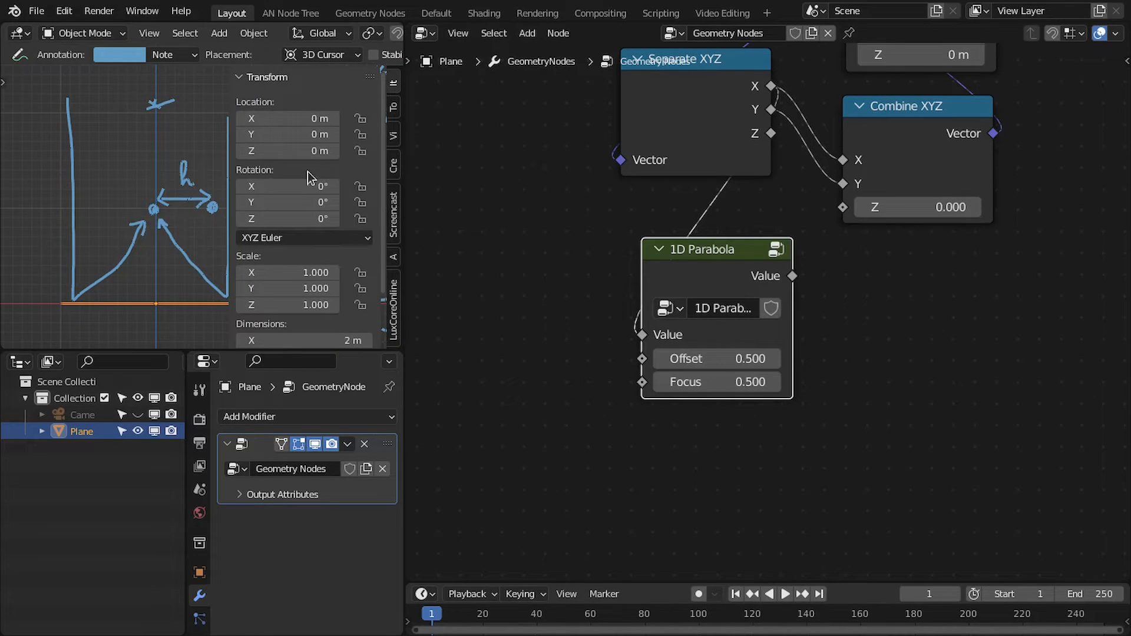
click(392, 135)
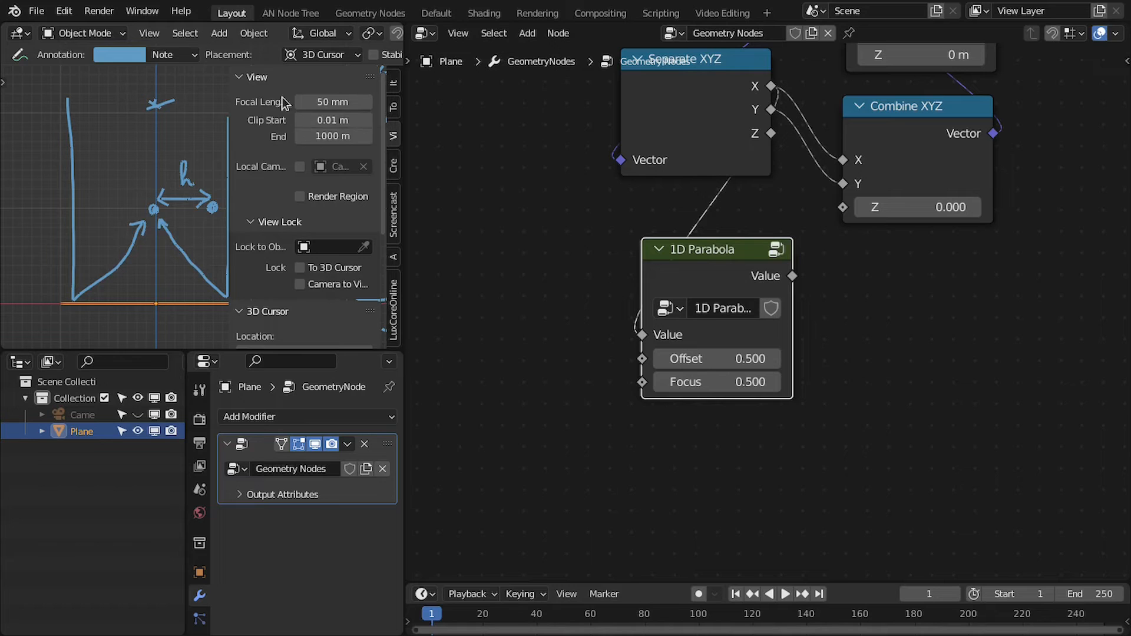
click(262, 76)
click(267, 109)
click(282, 145)
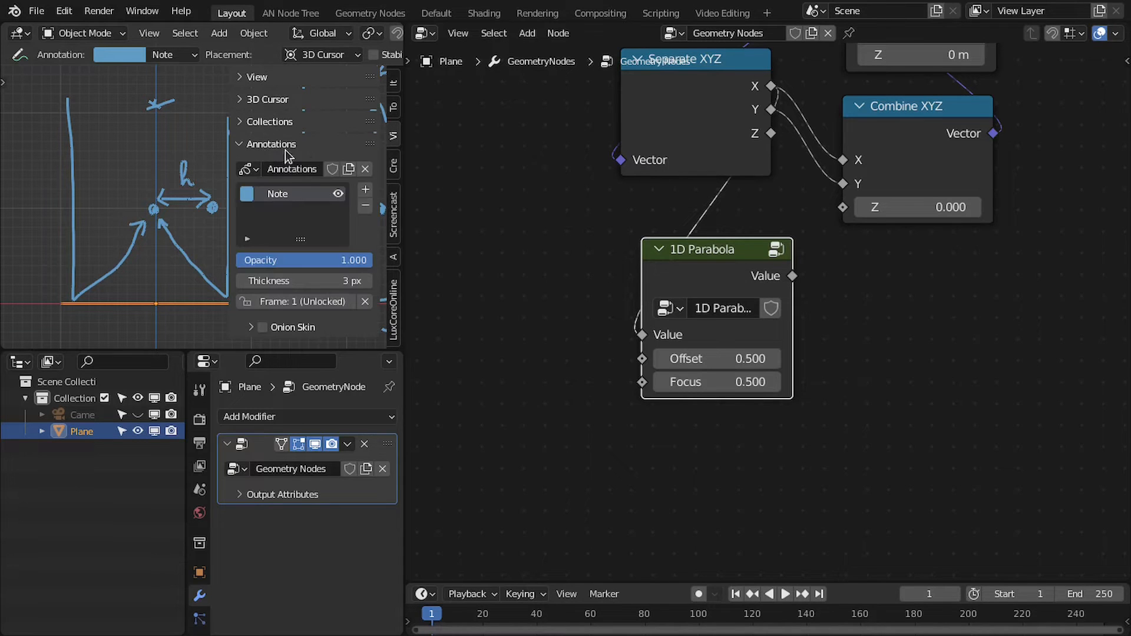
click(339, 189)
key(n)
shift+middle_drag(155, 267, 180, 221)
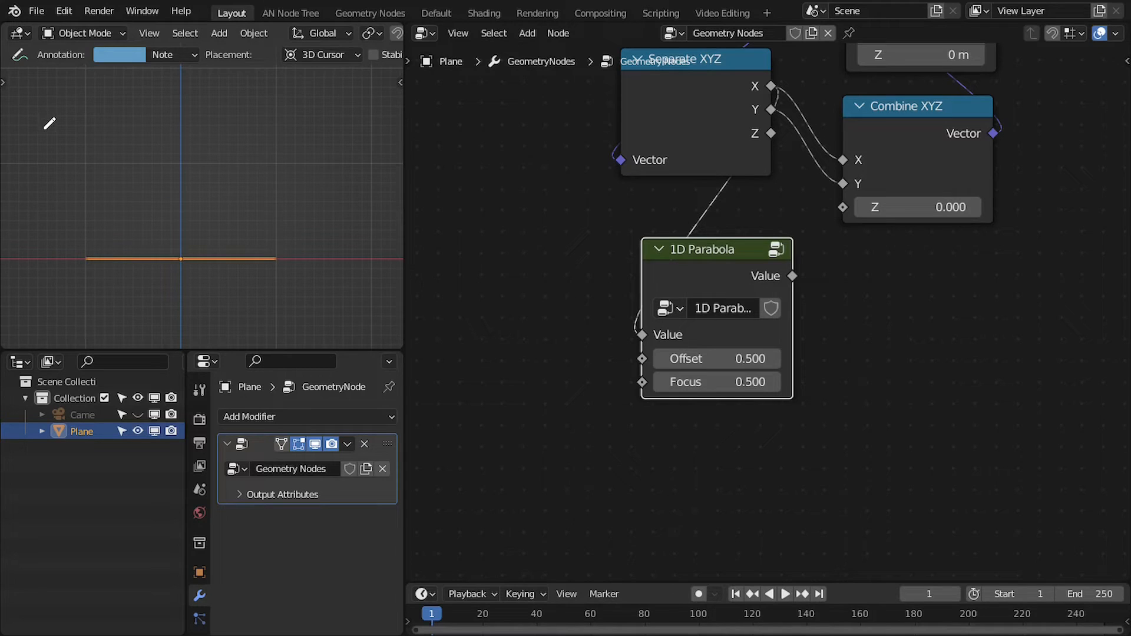
- Switch from annotating back to selecting, add a Plain Axes empty and clear its location to the world origin
key(t)
click(26, 86)
key(t)
key(shift+a)
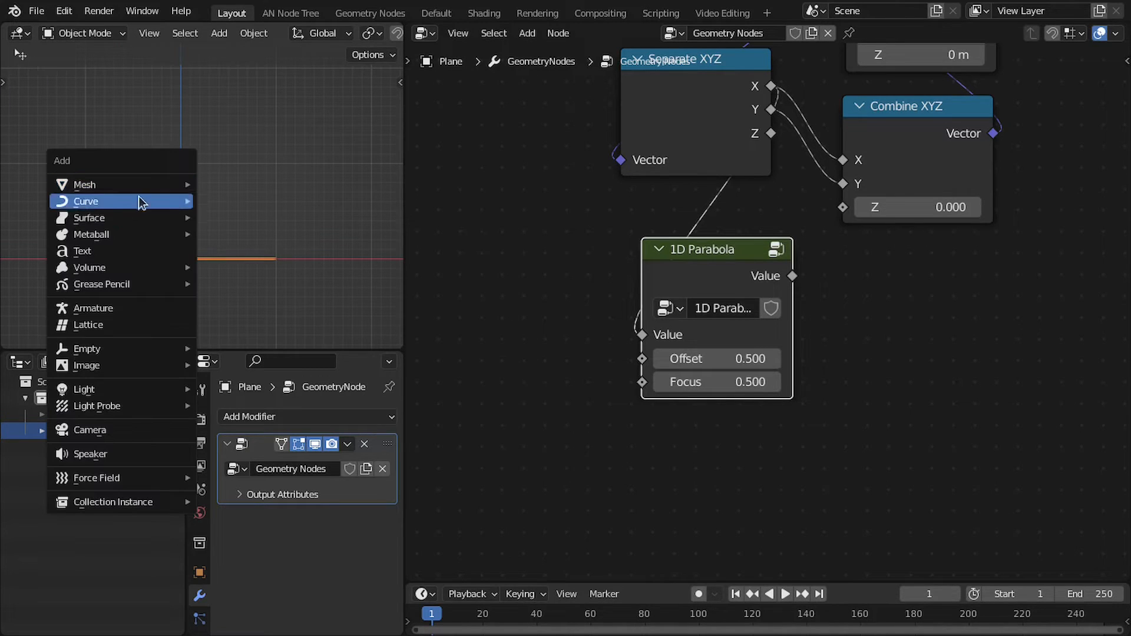
mouse_move(147, 349)
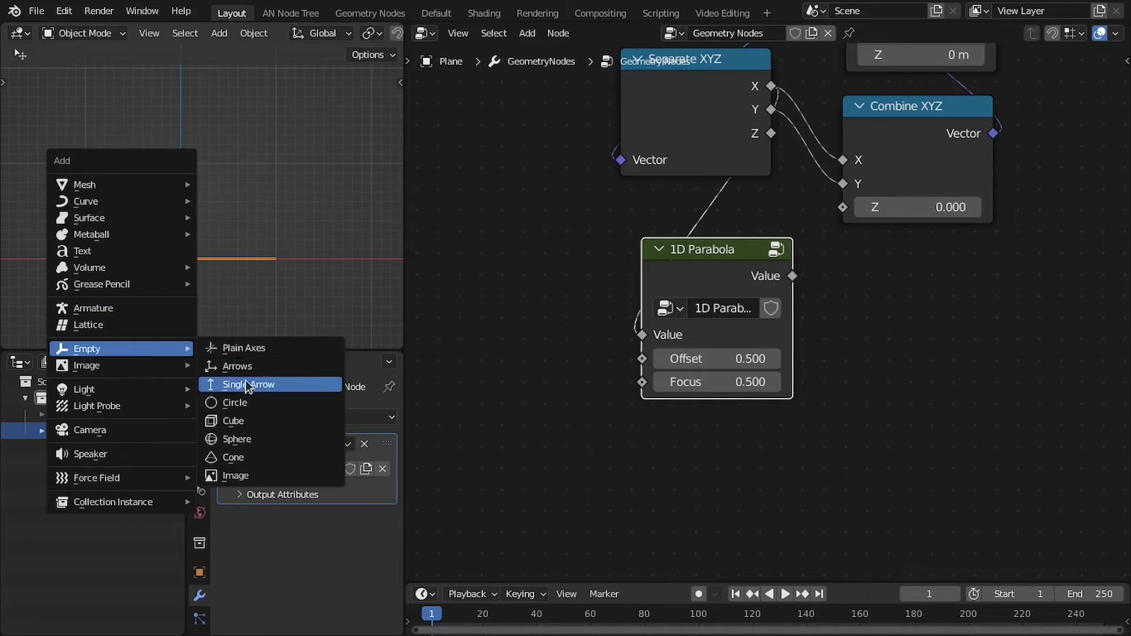
click(252, 349)
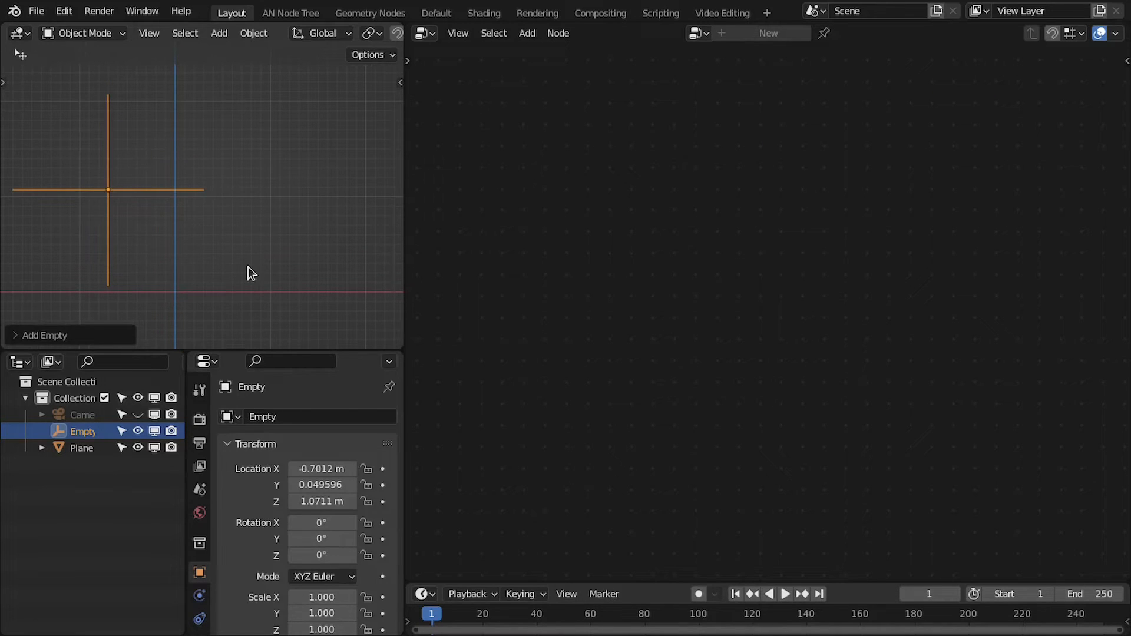
key(alt+g)
shift+middle_drag(280, 283, 259, 243)
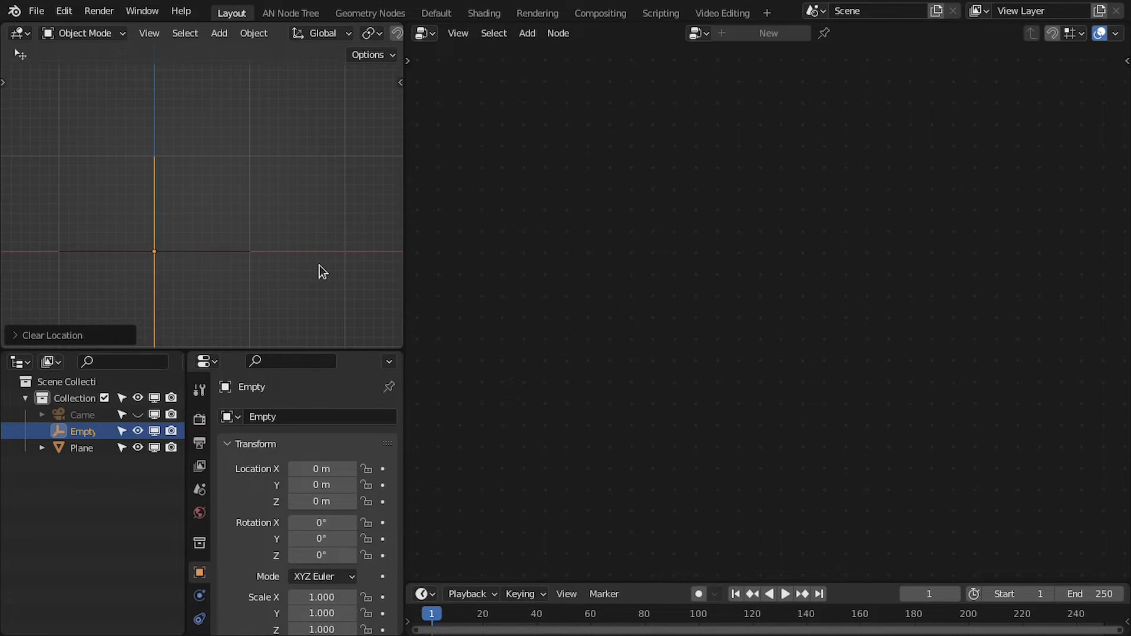
- Scale the empty down to about 0.142 and raise it about 1.3 m along Z
key(s)
click(176, 255)
key(g)
key(z)
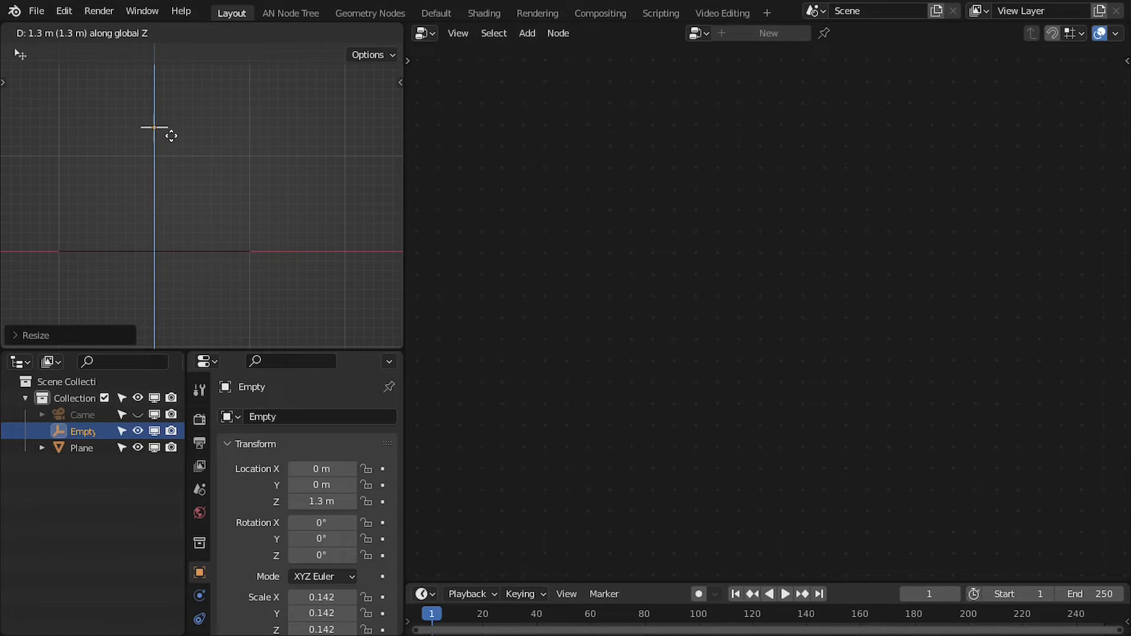
click(171, 136)
- Select the plane and bring the Empty into its node tree as an Object Info node, to the lower left of 1D Parabola
shift+middle_drag(182, 224, 181, 231)
click(178, 256)
click(178, 253)
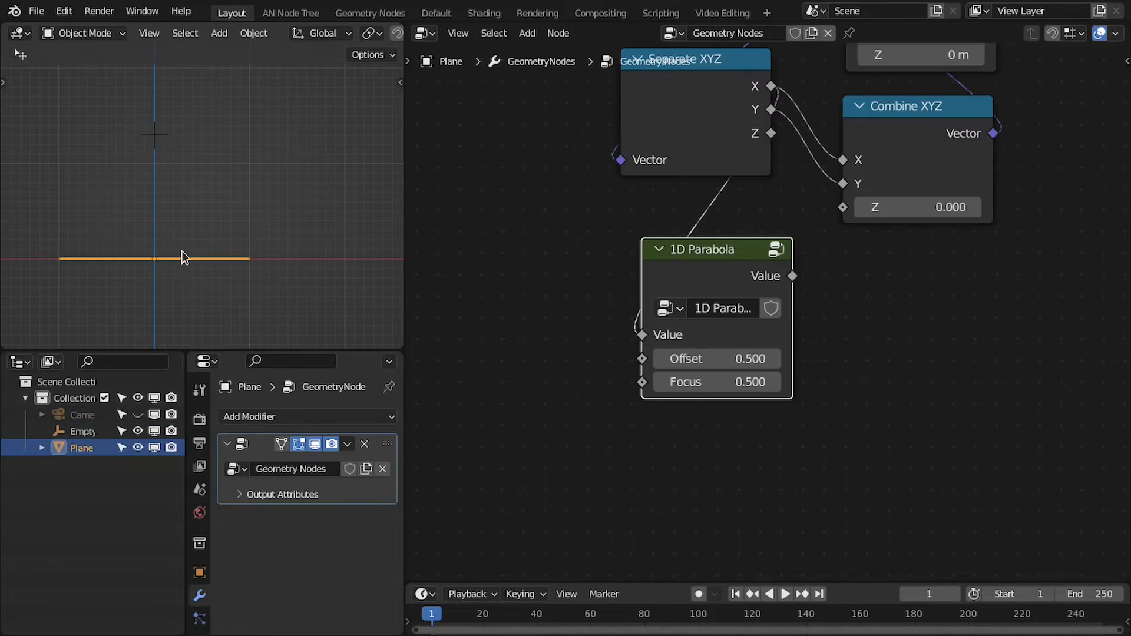
drag(85, 431, 449, 423)
middle_drag(572, 413, 613, 410)
scroll(624, 342, down, 2)
drag(588, 428, 495, 392)
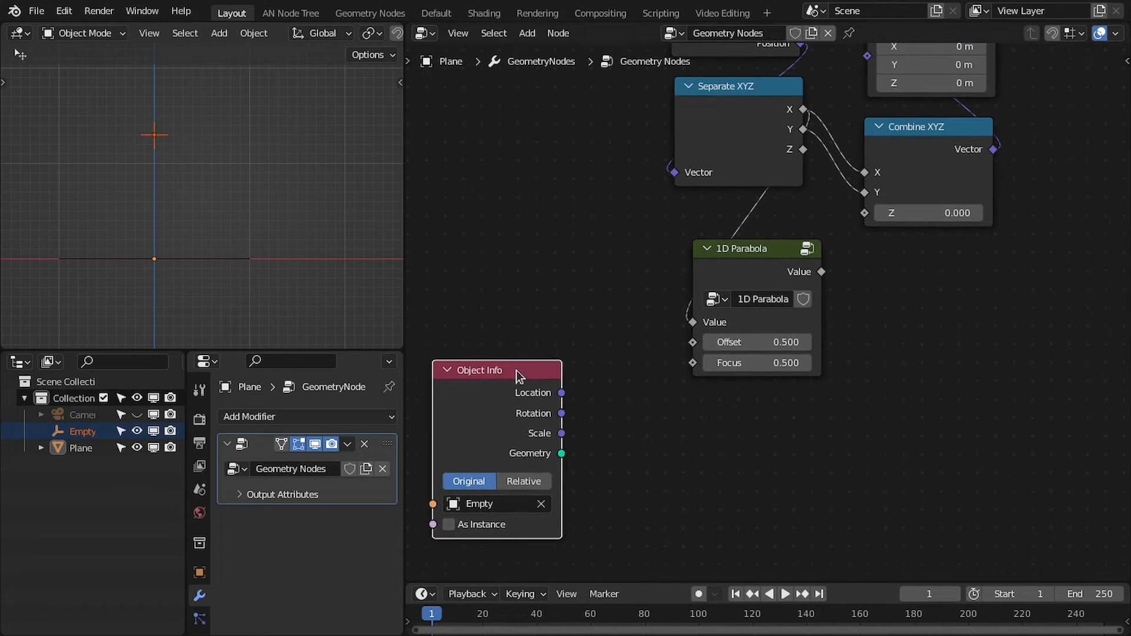
- Duplicate the Separate XYZ node beside Object Info and connect the Location output to its Vector input
shift+middle_drag(281, 154, 264, 169)
click(709, 134)
key(shift+d)
click(658, 482)
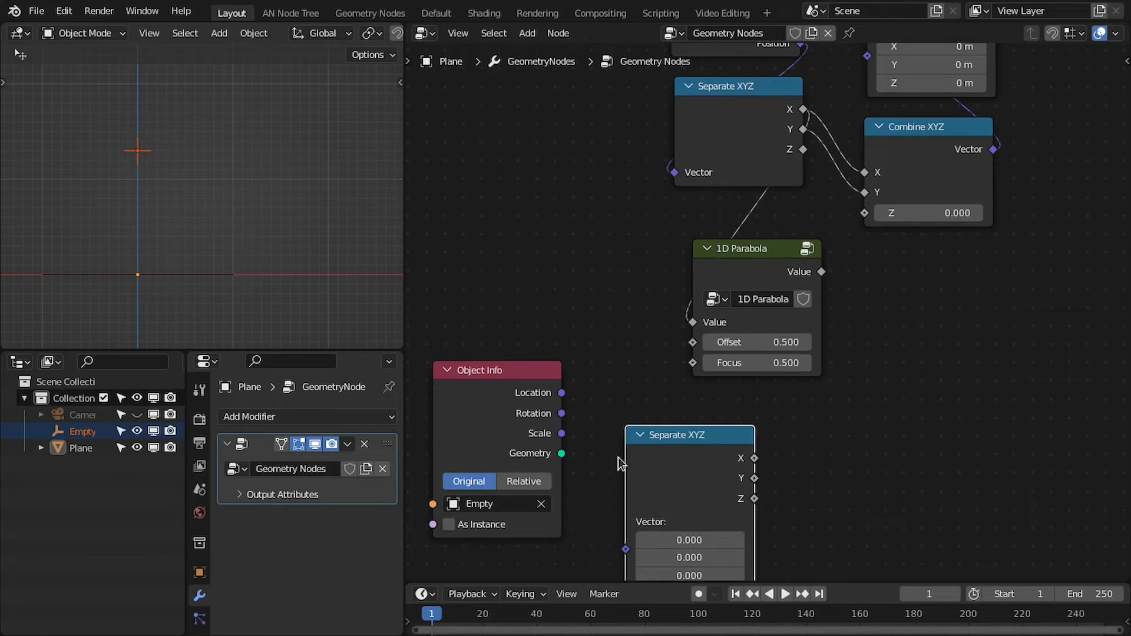
middle_drag(584, 410, 569, 345)
drag(550, 328, 642, 511)
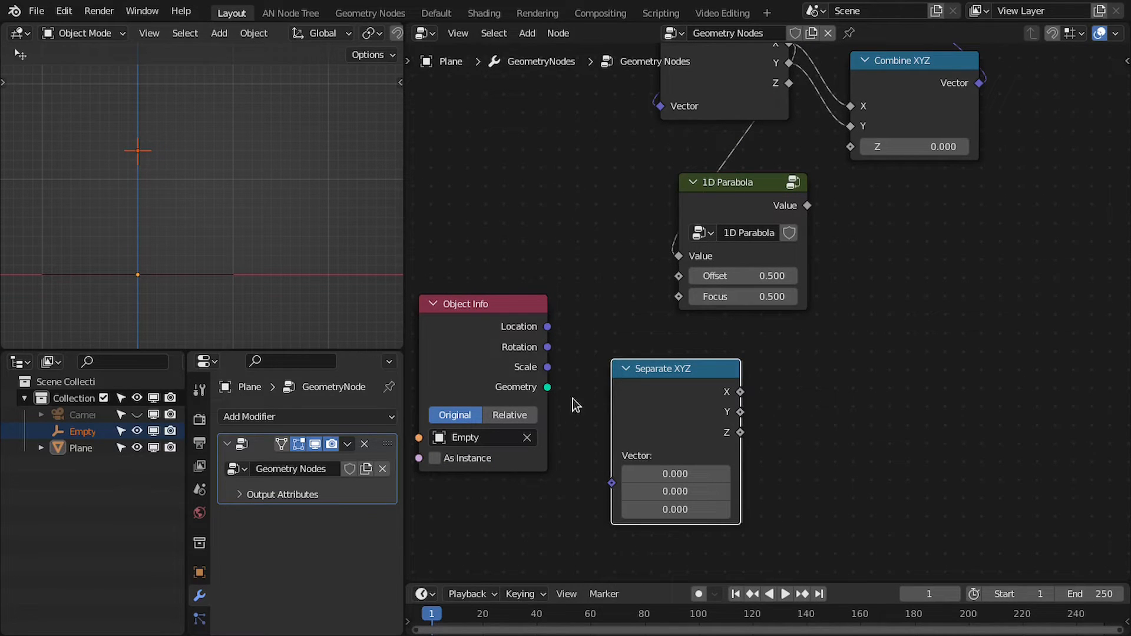
drag(547, 326, 630, 484)
- Move the duplicated Separate XYZ closer to Object Info and connect its Z output to the 1D Parabola's Focus input
middle_drag(634, 410, 619, 470)
drag(646, 481, 611, 450)
drag(678, 464, 664, 357)
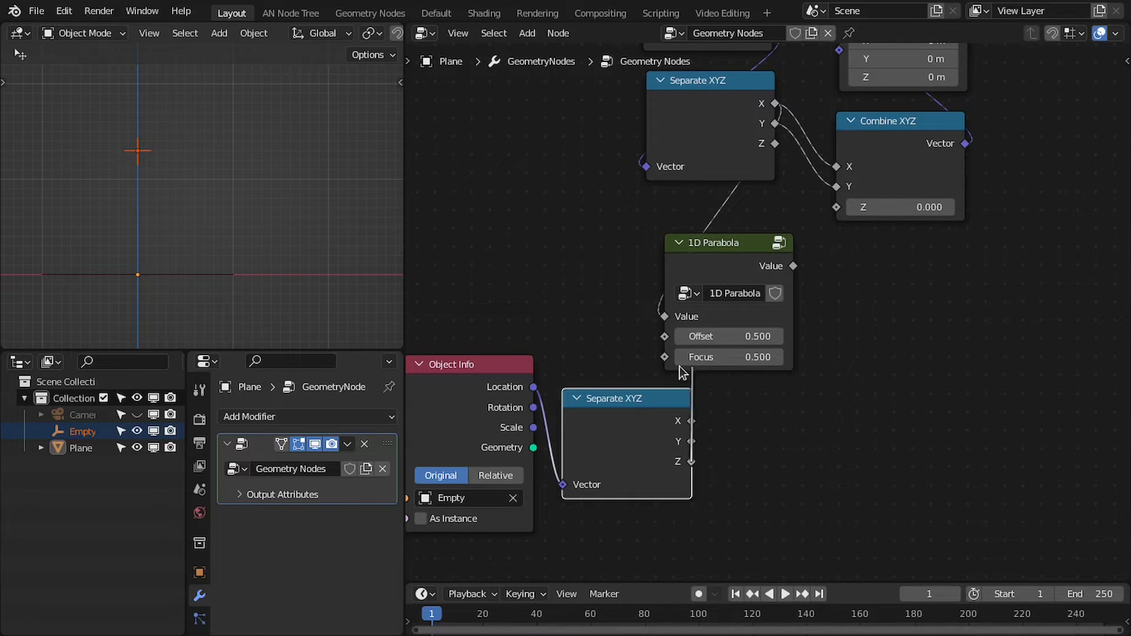
middle_drag(638, 370, 644, 387)
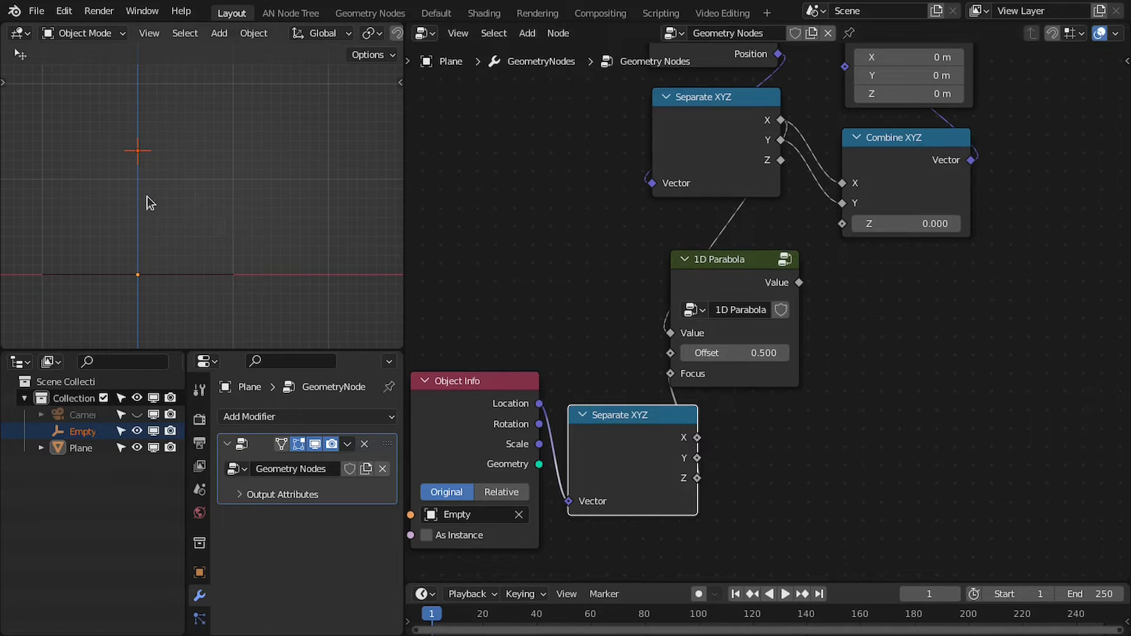
- Set the 1D Parabola's Offset to 0 and connect its Value output to Combine XYZ's Z, placing the group below Combine XYZ
drag(716, 352, 705, 353)
click(716, 353)
text(0)
key(Return)
drag(798, 282, 858, 228)
drag(727, 260, 916, 289)
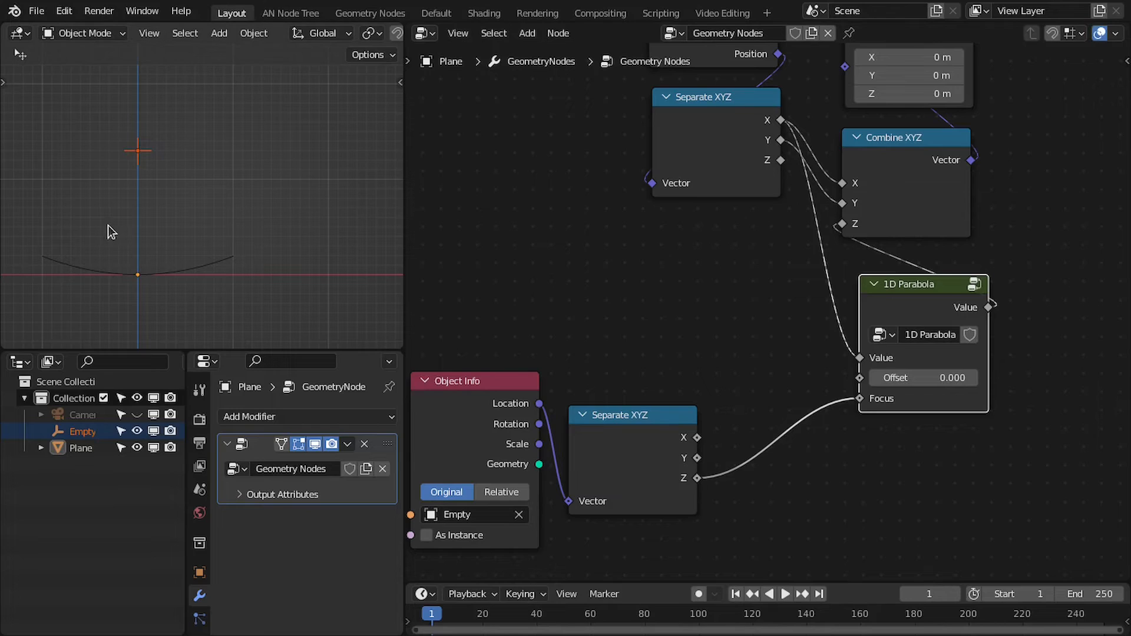
- Lower the empty to about 1.01 m above the origin in the enlarged 3D viewport to test the focus control
key(ctrl+space)
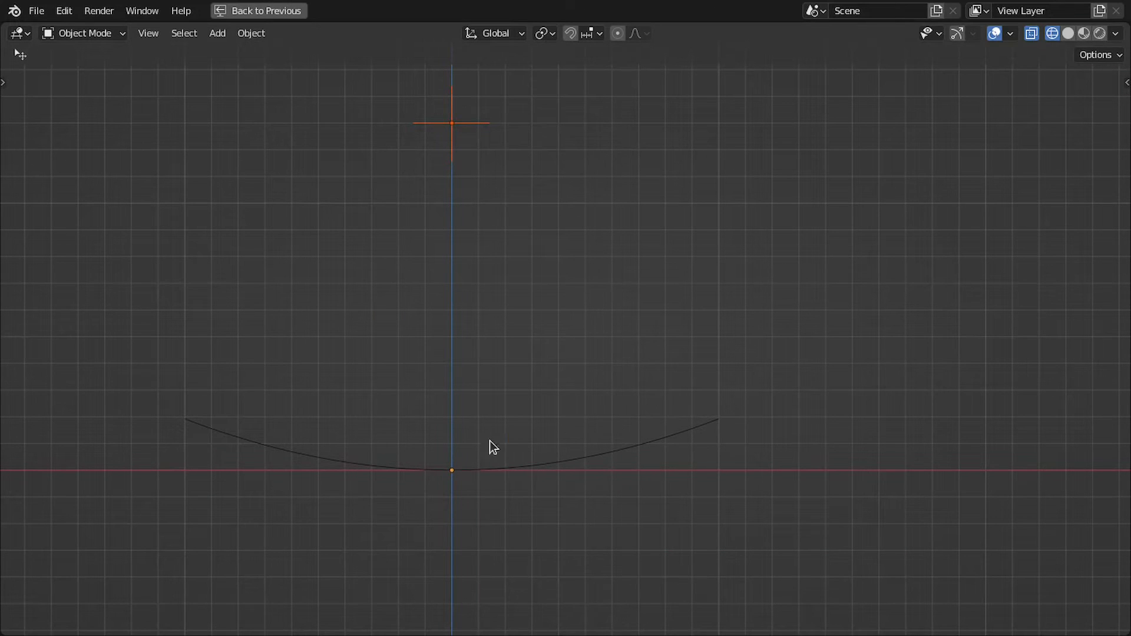
shift+middle_drag(478, 355, 475, 401)
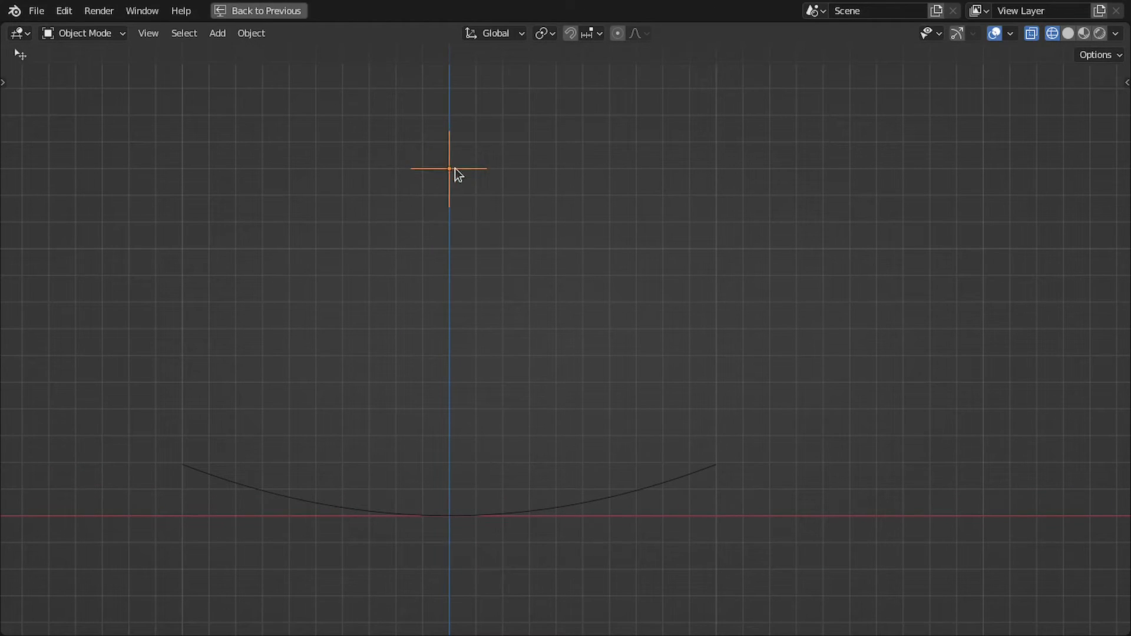
key(g)
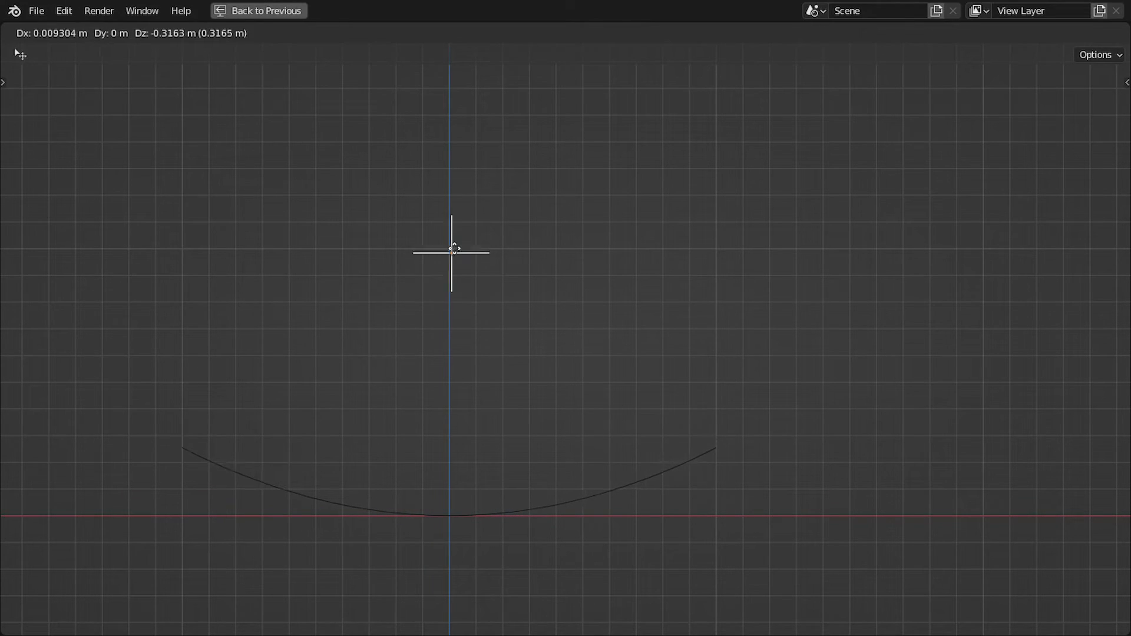
click(458, 251)
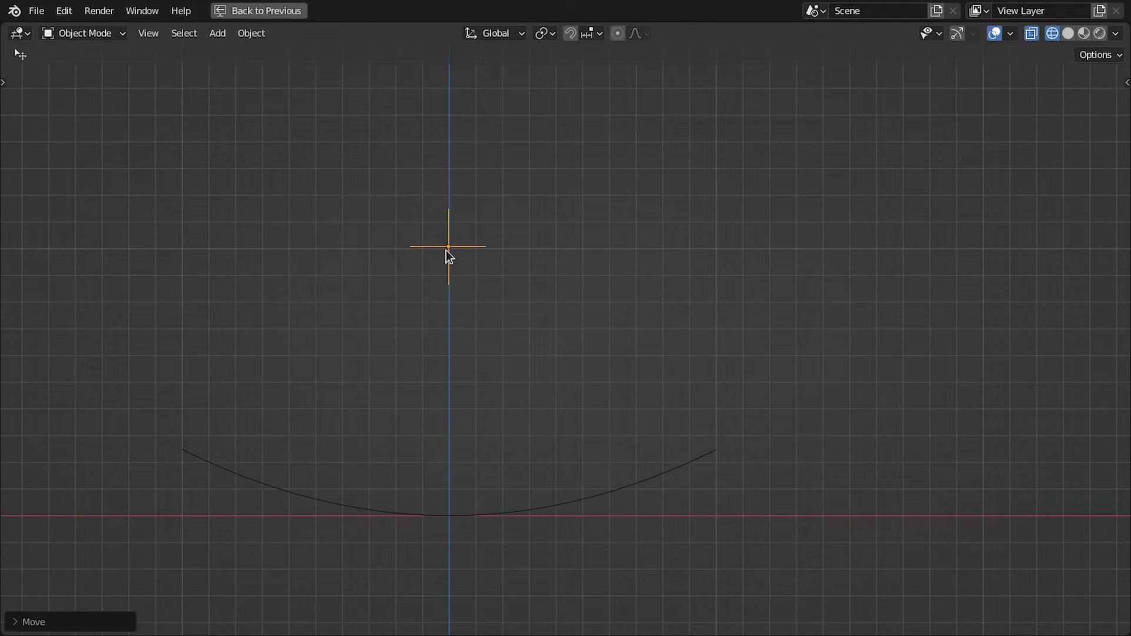
key(ctrl+space)
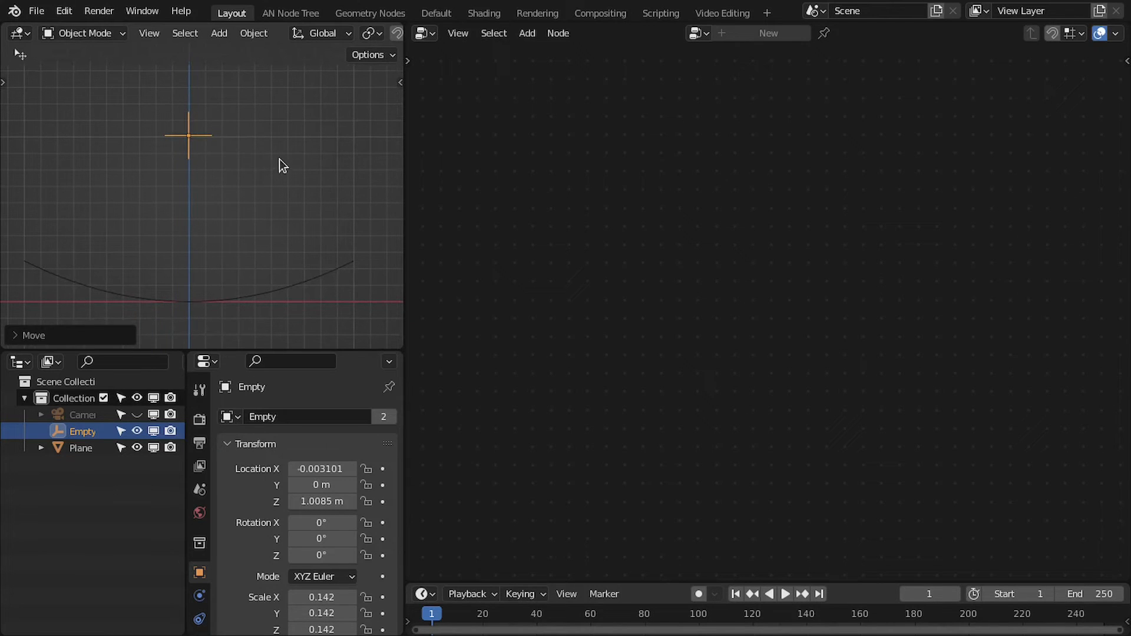
- Move the empty sideways in the positive direction along the X axis only
key(g)
key(x)
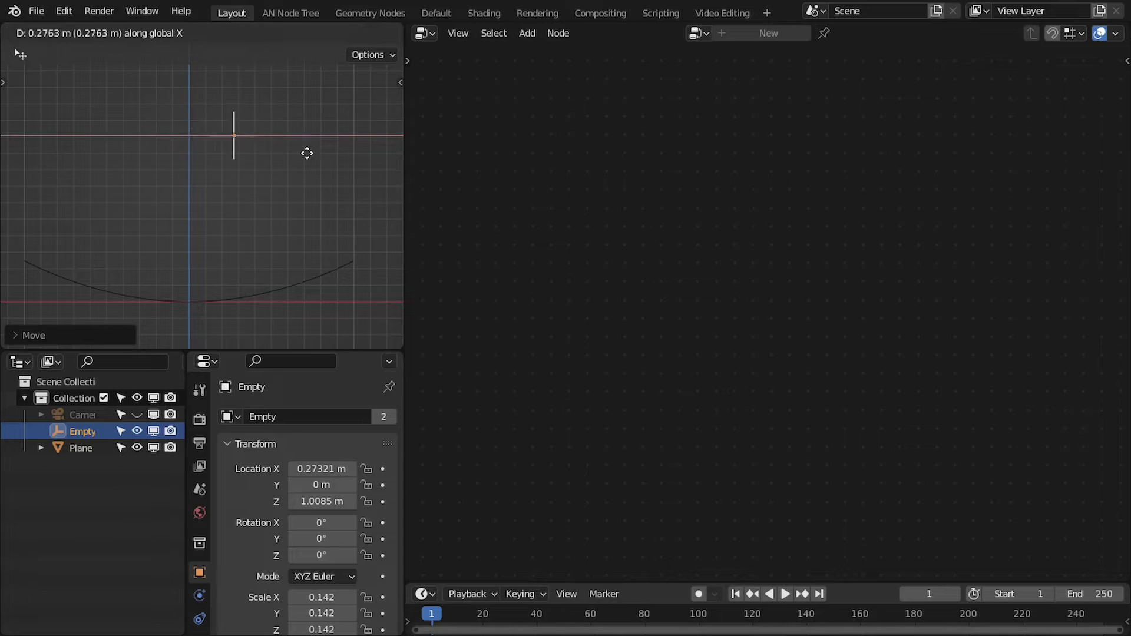
click(362, 156)
- Pin the plane's node tree and connect the lower Separate XYZ's X output to the 1D Parabola's Offset input
click(328, 273)
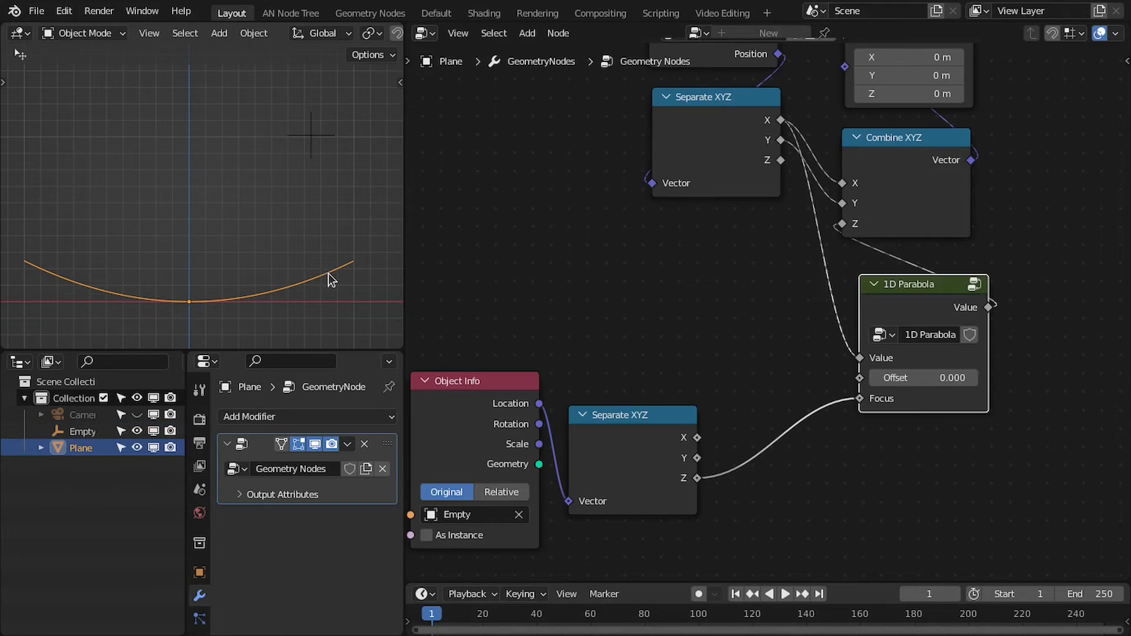
click(846, 36)
scroll(642, 244, down, 5)
middle_drag(628, 299, 621, 328)
scroll(633, 348, up, 3)
middle_drag(657, 367, 649, 362)
drag(646, 472, 720, 381)
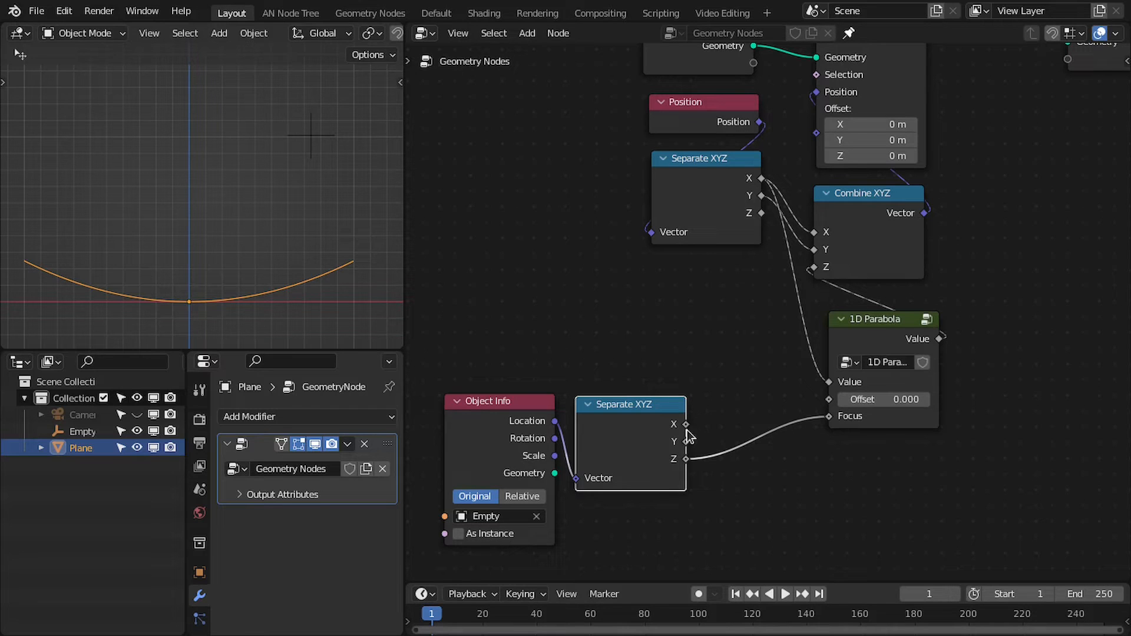
drag(692, 420, 847, 394)
- Move the empty back above the plane's centre at about 0.99 m height and view the surface in perspective
drag(313, 139, 181, 170)
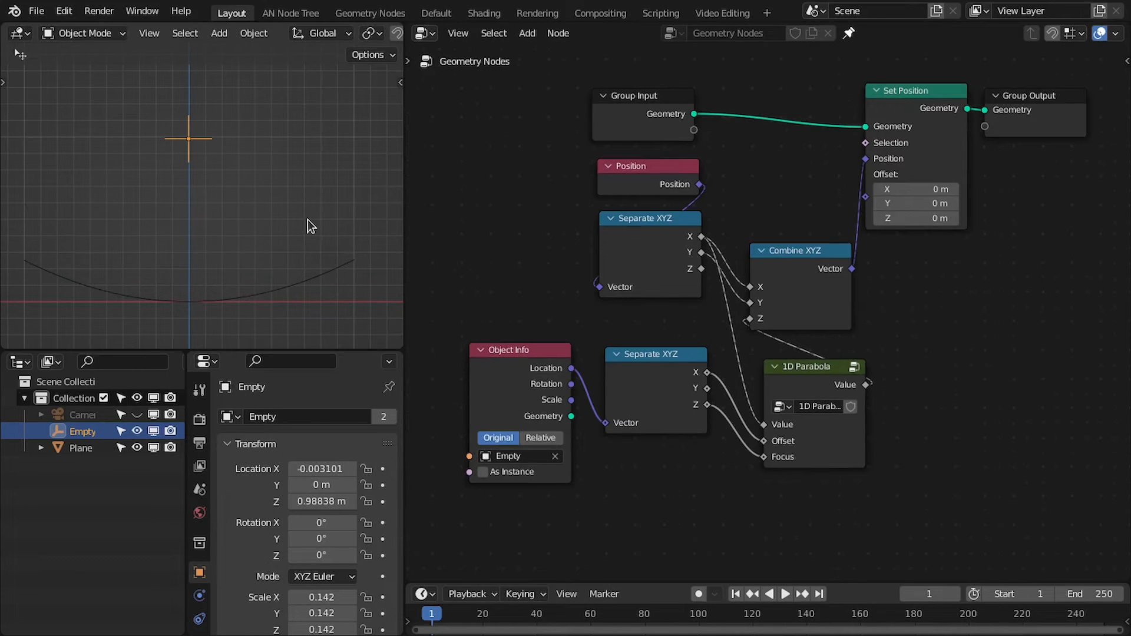
mouse_move(308, 220)
middle_down()
mouse_move(215, 239)
mouse_move(231, 238)
mouse_move(172, 277)
mouse_move(306, 232)
middle_up()
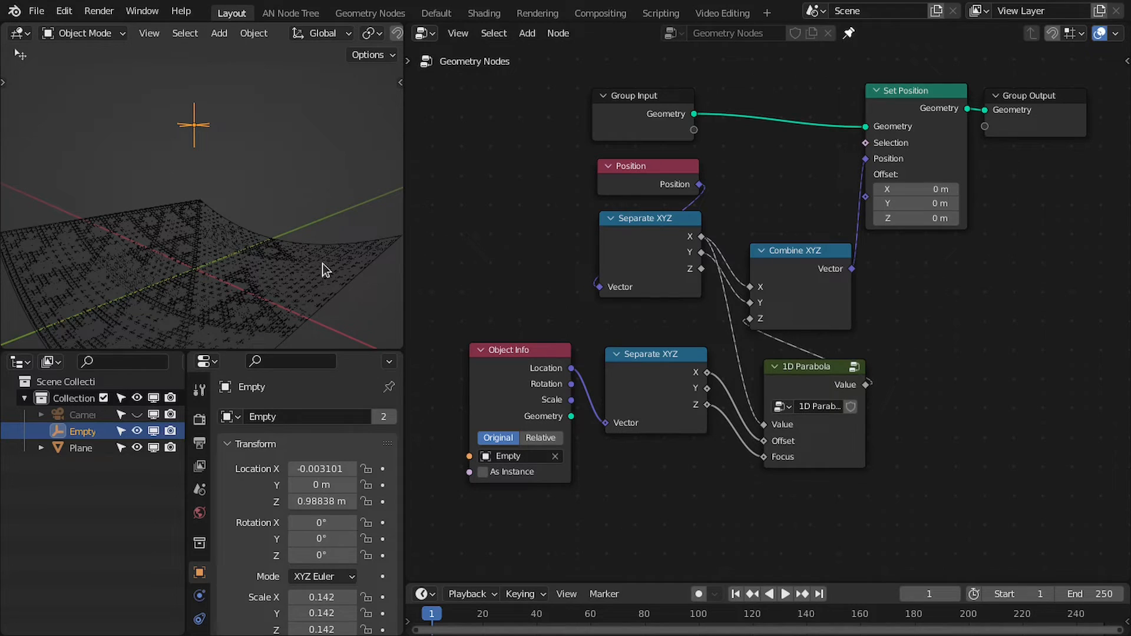
- Duplicate the 1D Parabola with its links below the original and feed its Value and Offset from the two Separate XYZ nodes' Y outputs
middle_drag(541, 360, 482, 277)
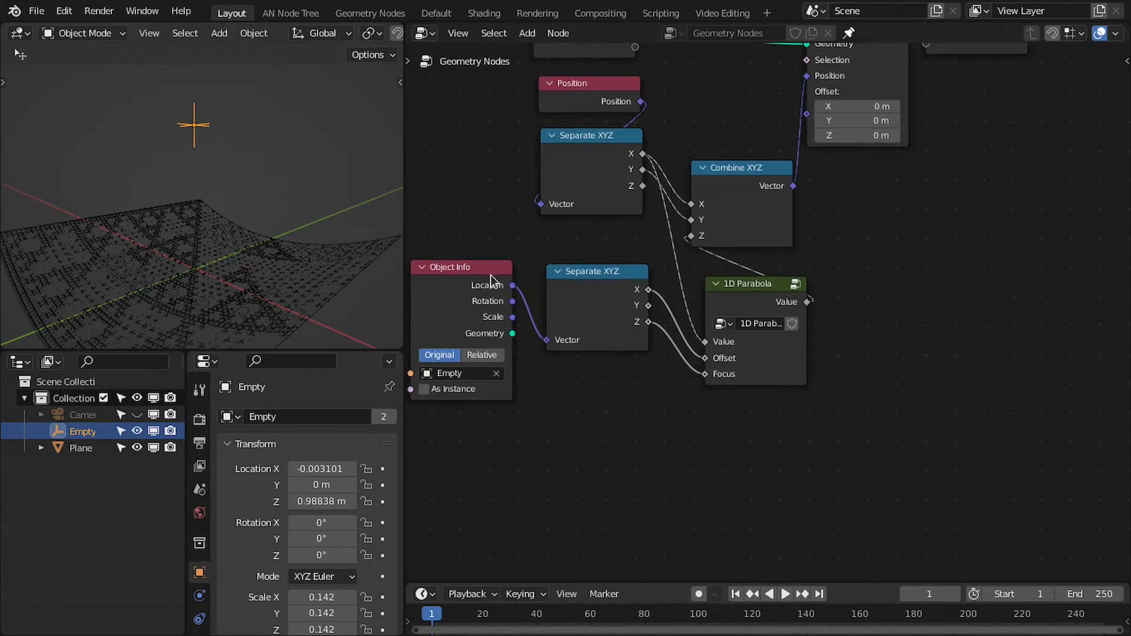
click(761, 311)
key(shift+d)
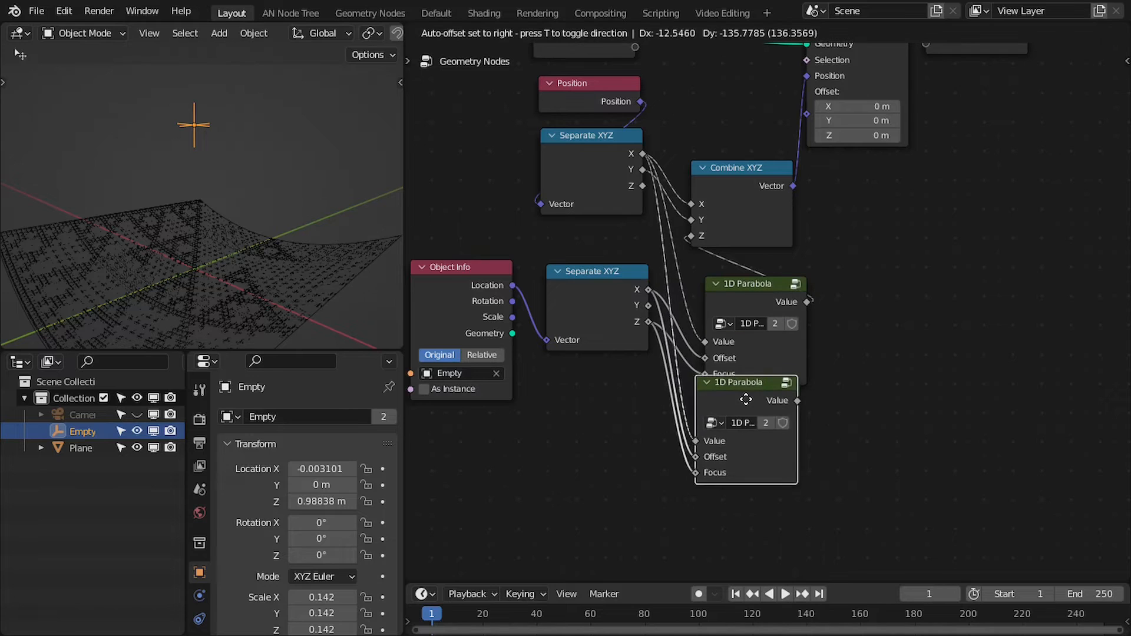
click(751, 424)
drag(642, 170, 706, 454)
drag(647, 305, 699, 475)
middle_drag(731, 462, 721, 470)
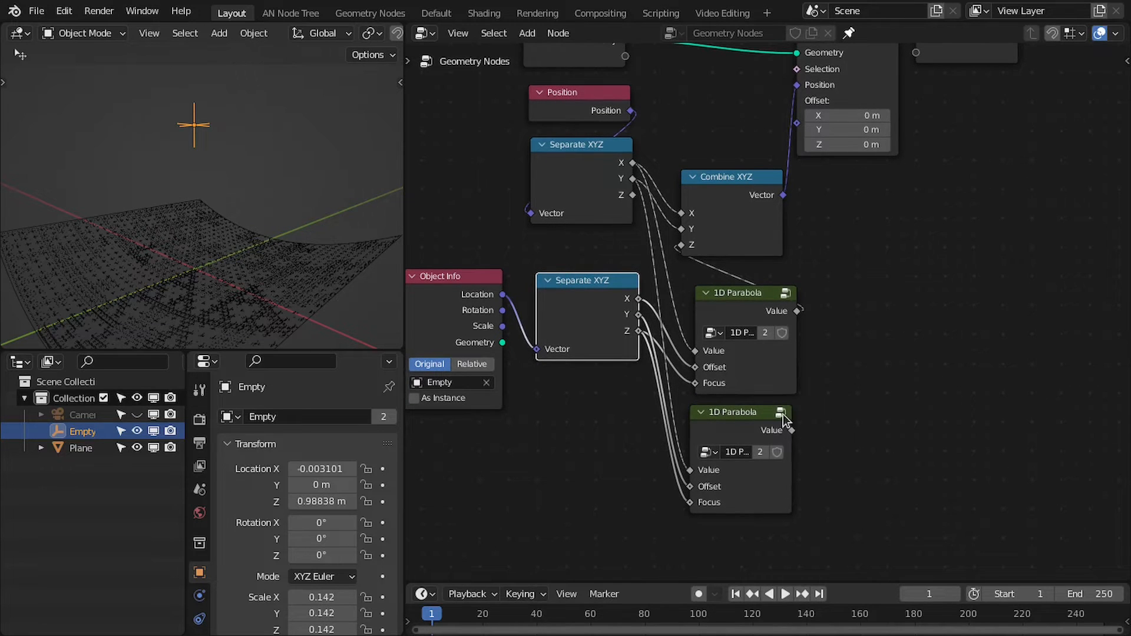
- Add a Math node set to Add beside the two 1D Parabola groups
middle_drag(850, 369, 826, 394)
key(shift+a)
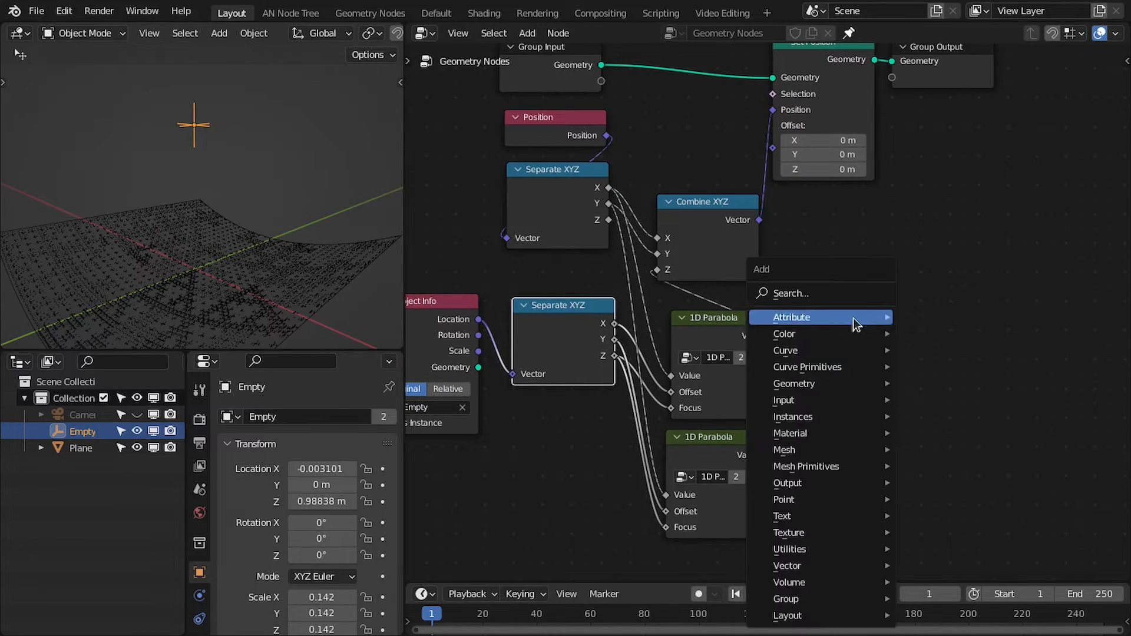
click(817, 295)
text(co)
key(BackSpace)
key(BackSpace)
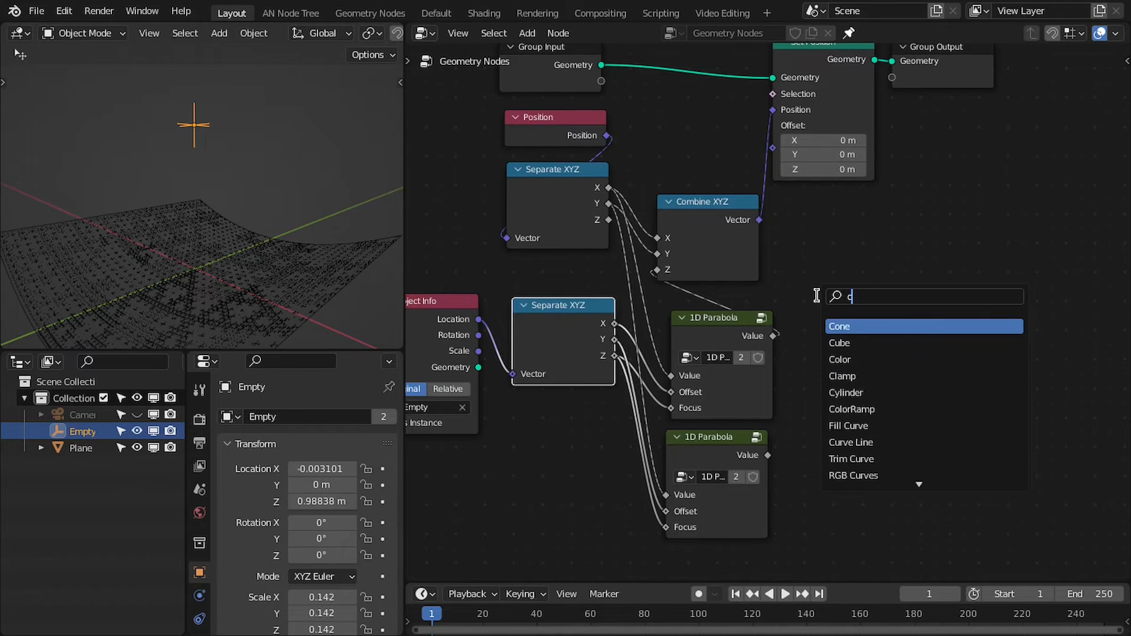
text(mathj)
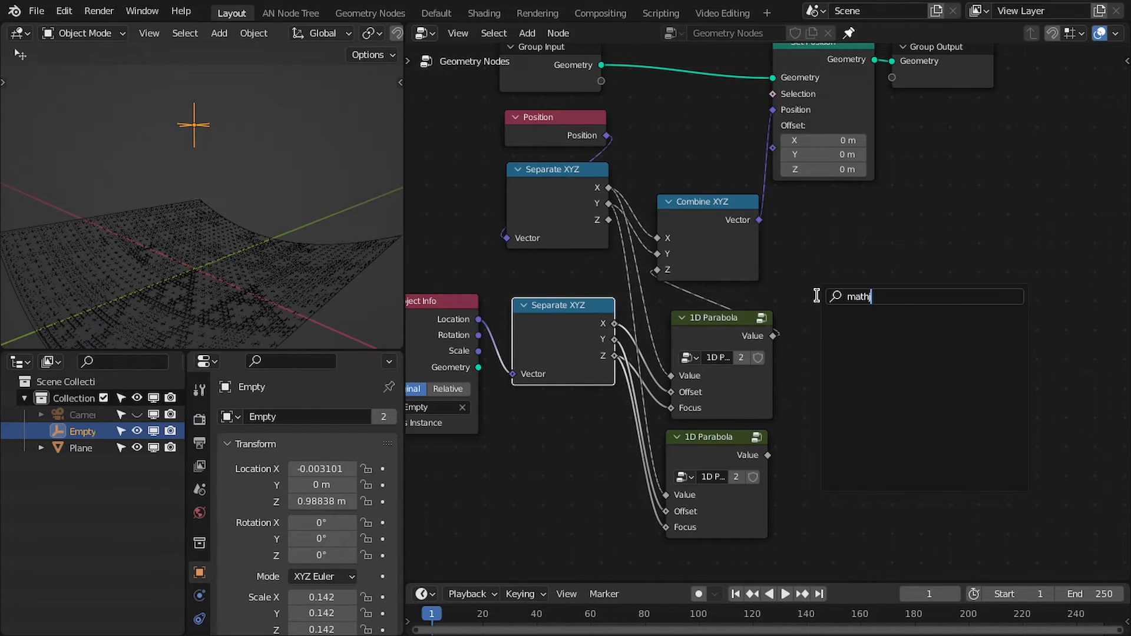
key(BackSpace)
key(Return)
click(817, 295)
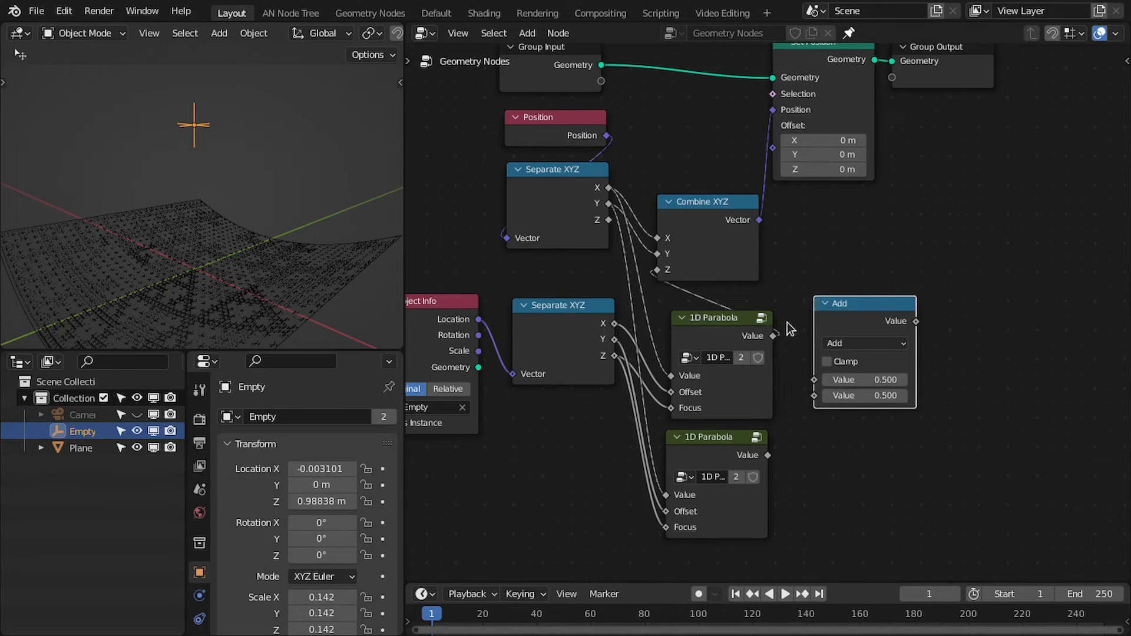
- Connect both 1D Parabola outputs to the Add node and its result to Combine XYZ's Z input
drag(772, 336, 814, 379)
drag(767, 455, 817, 396)
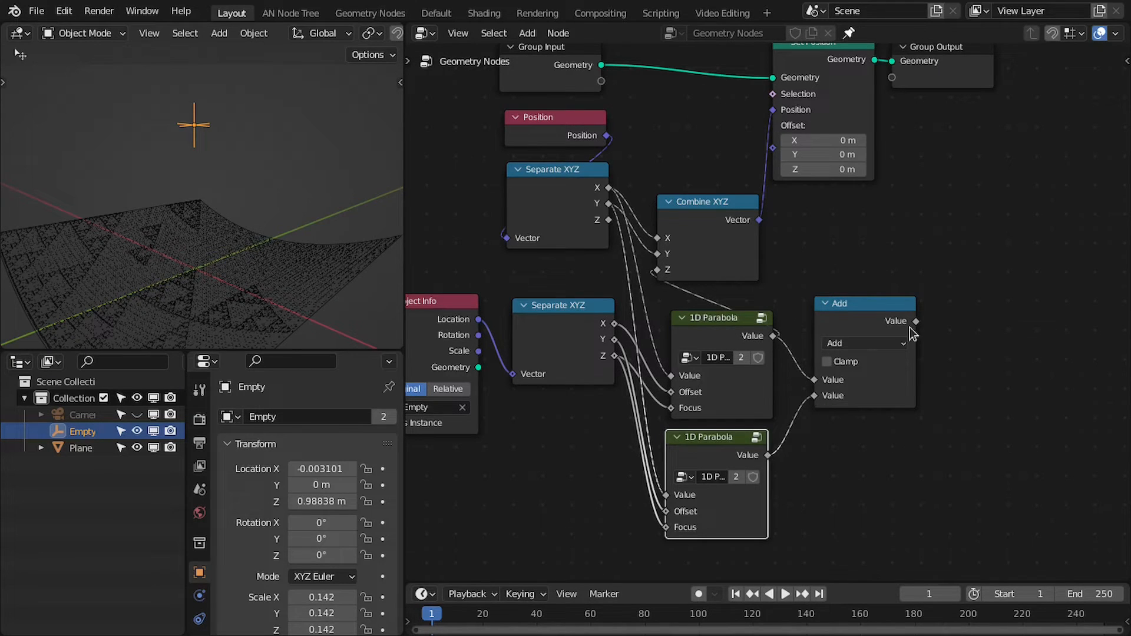
drag(873, 262, 662, 270)
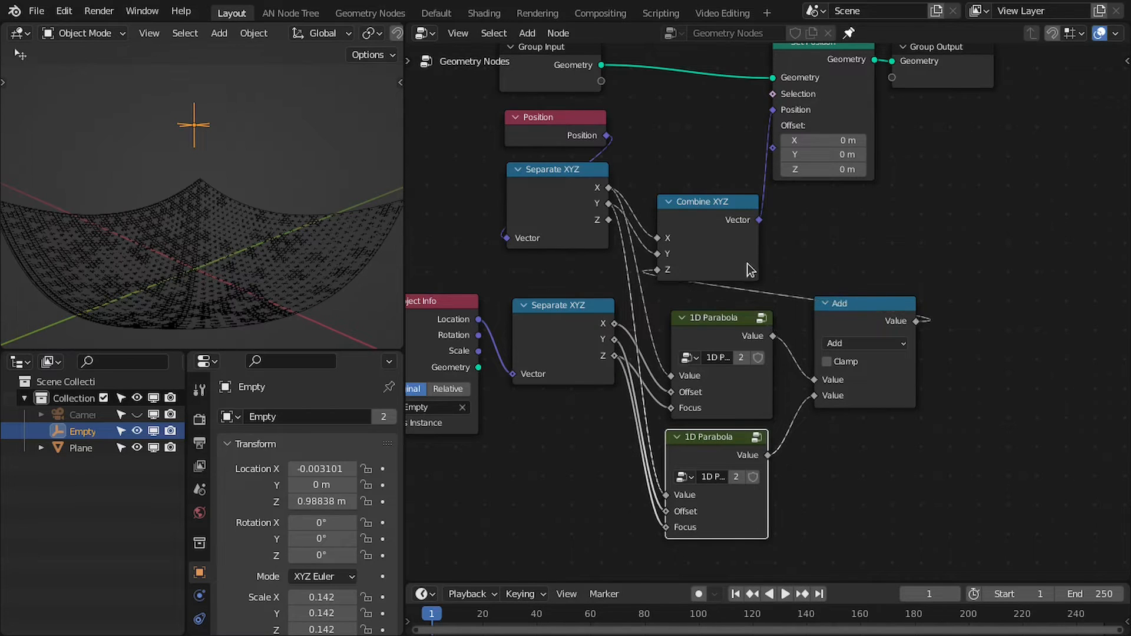
- Switch the 3D viewport to solid shading and examine the enlarged mirror surface from several angles
scroll(684, 257, down, 2)
middle_drag(683, 256, 793, 264)
key(shift+z)
key(ctrl+space)
mouse_move(548, 316)
middle_down()
mouse_move(594, 409)
mouse_move(466, 318)
mouse_move(200, 333)
mouse_move(514, 439)
middle_up()
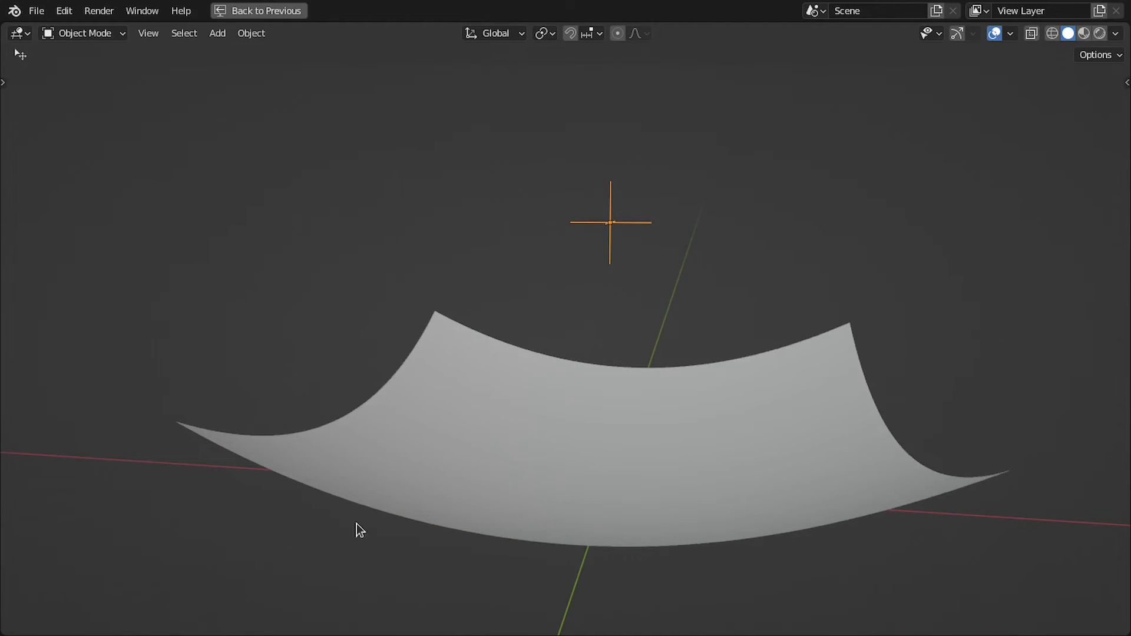
middle_drag(427, 516, 641, 521)
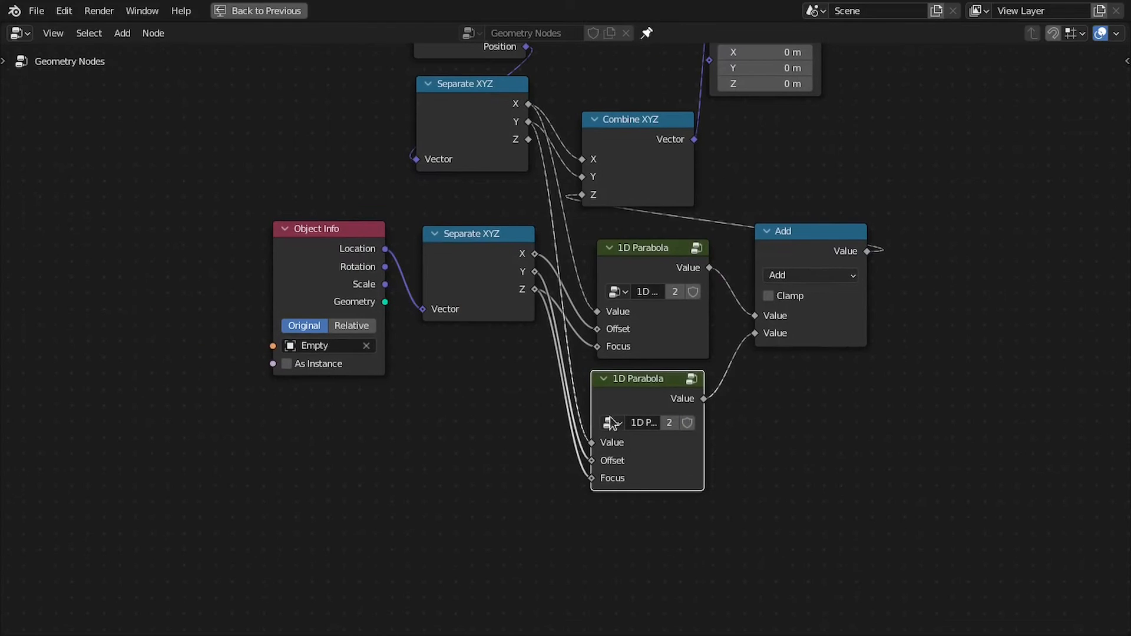
- Group both Separate XYZ nodes, the two 1D Parabola groups, the Add node and Combine XYZ into one node group
drag(530, 533, 797, 159)
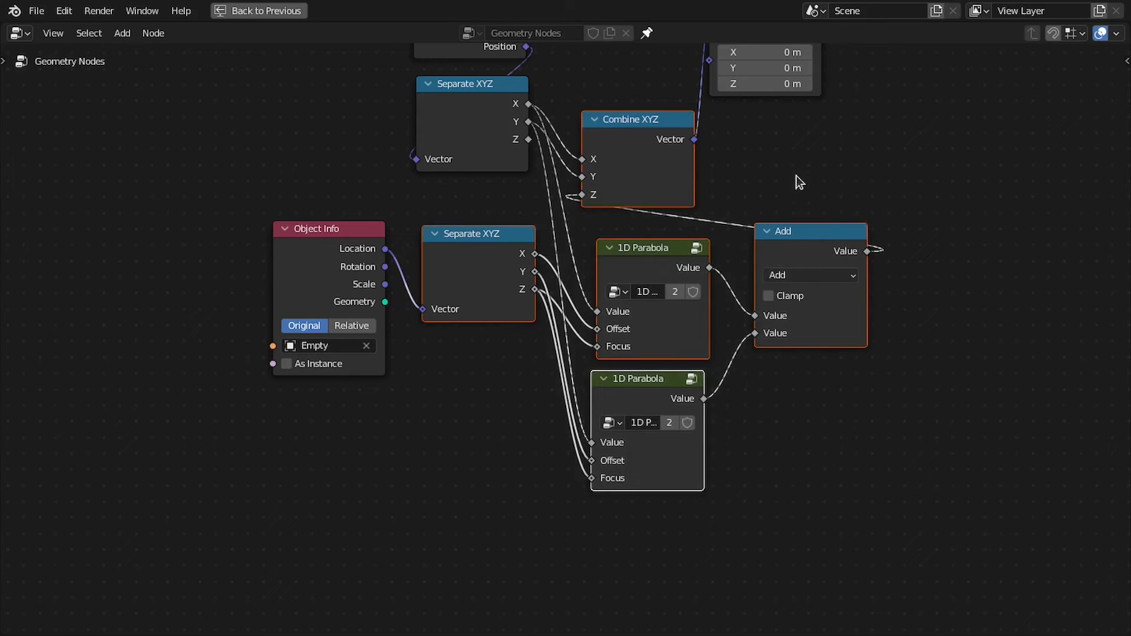
shift+click(487, 160)
middle_drag(764, 188, 744, 271)
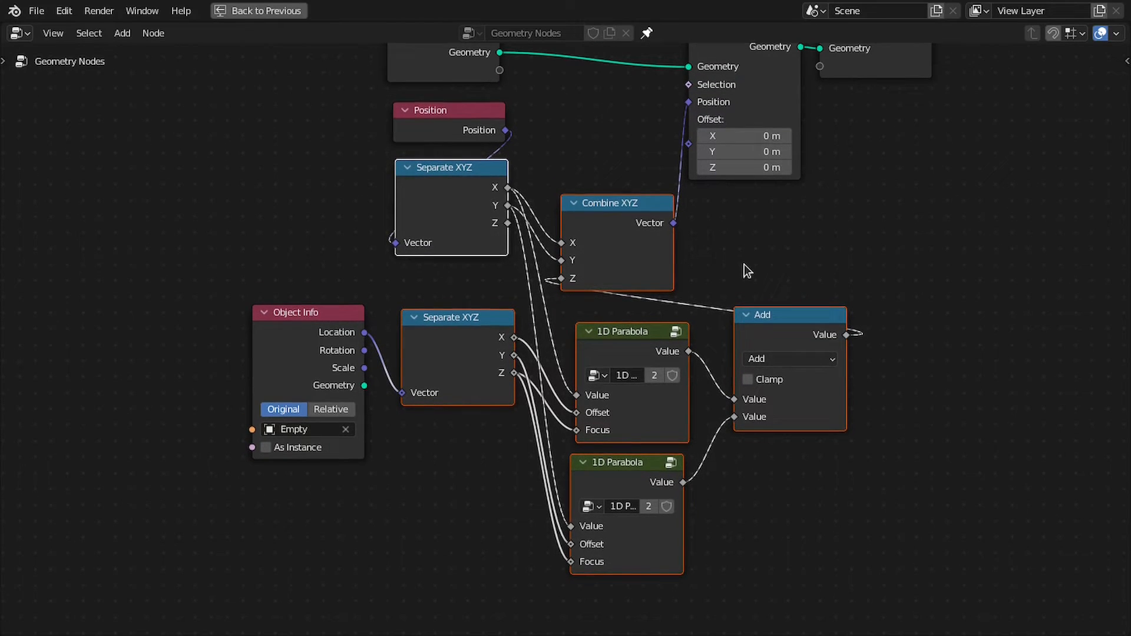
key(ctrl+g)
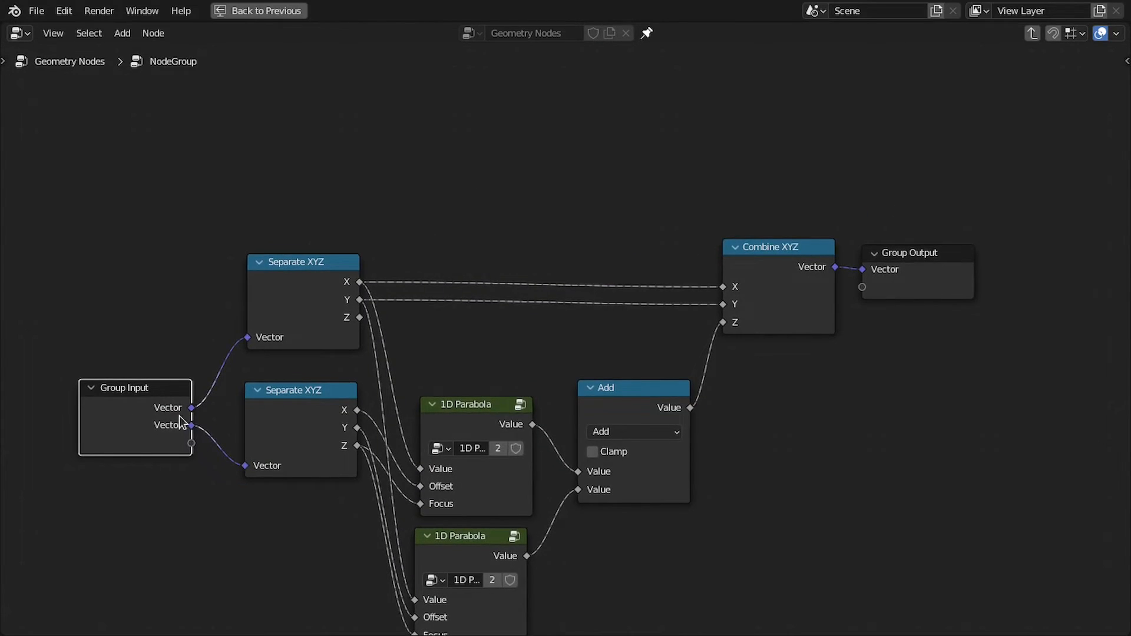
- Rename the new group's second Vector input to "Offset (X,Y): Focus (Z)"
key(n)
double_click(1027, 101)
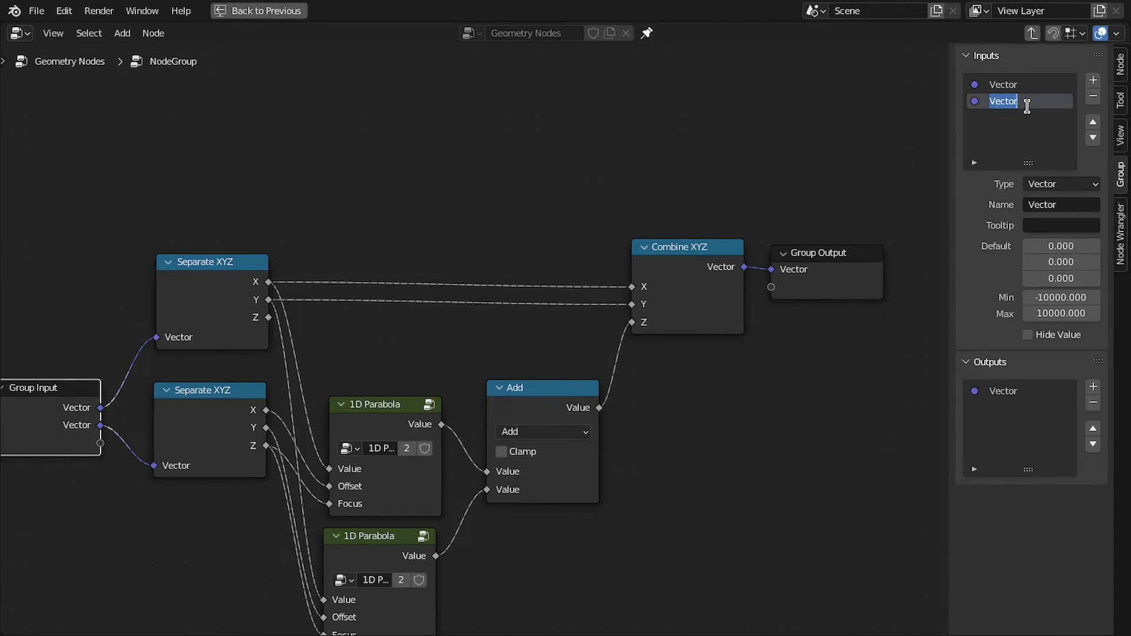
text(O)
text(())
text(Z)
key(Return)
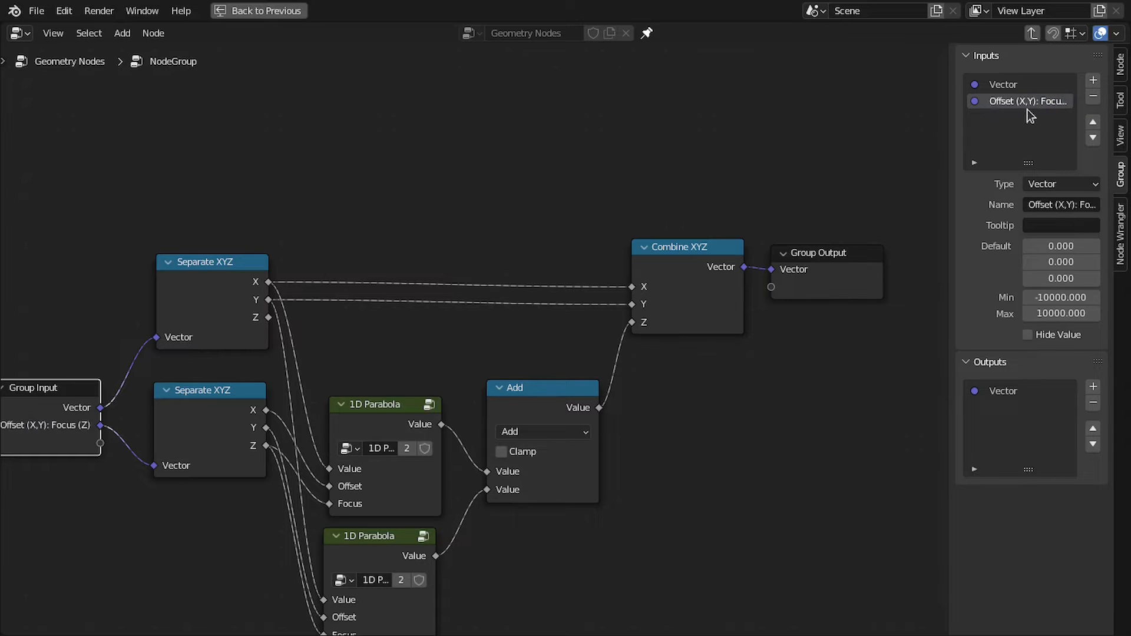
- Return to the main node tree and name the new node group "2D Parabola"
key(Tab)
key(n)
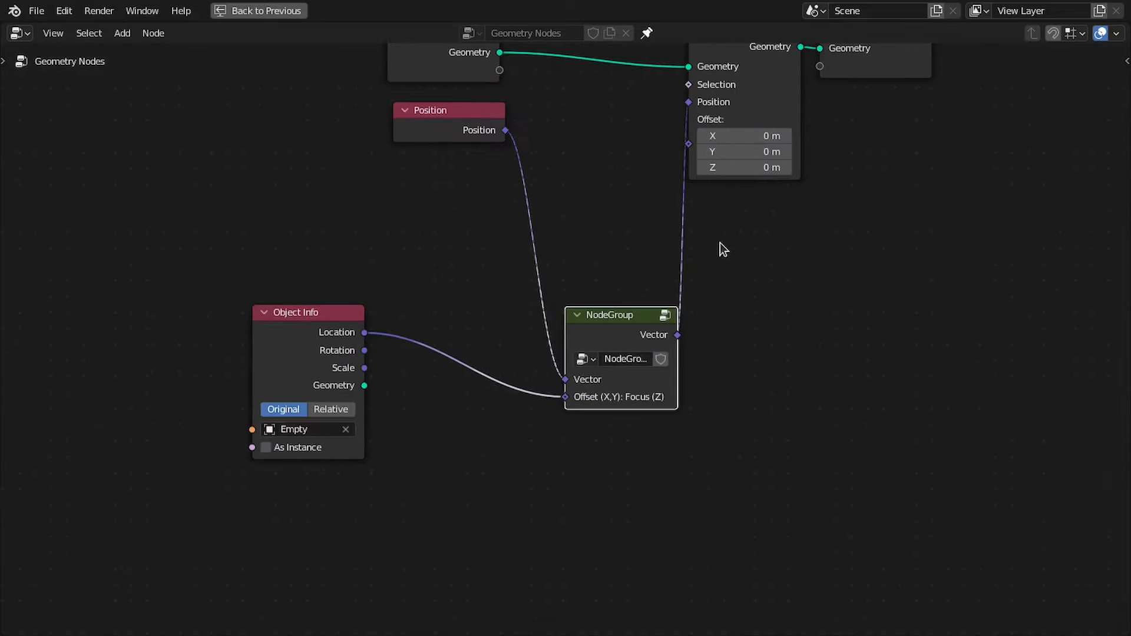
scroll(695, 292, up, 3)
double_click(618, 358)
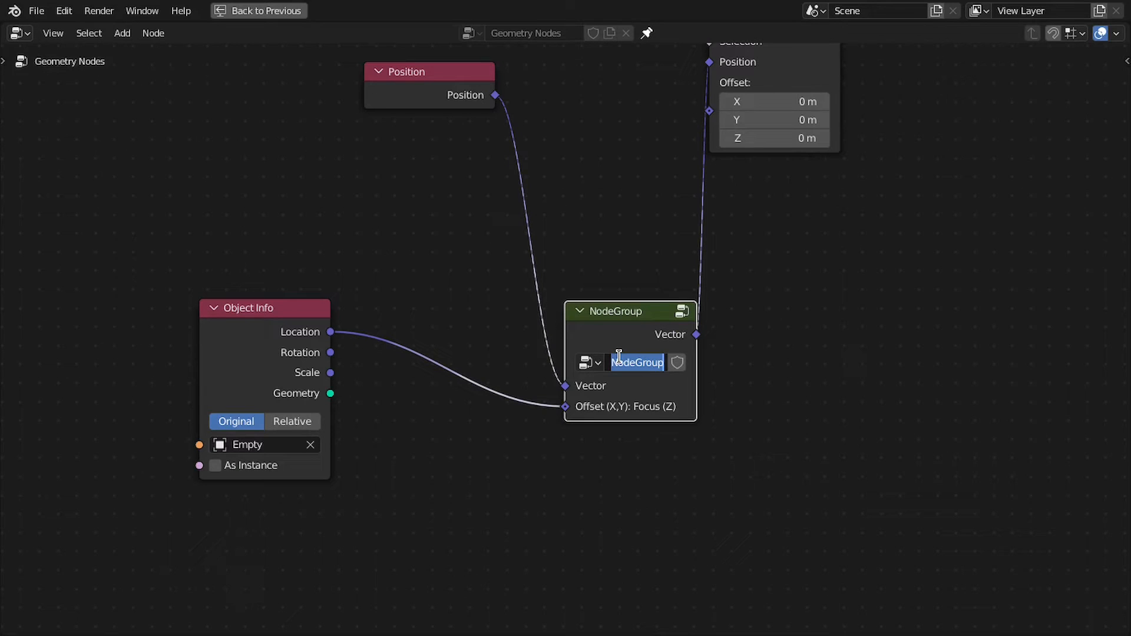
text(2D Parabola)
key(Return)
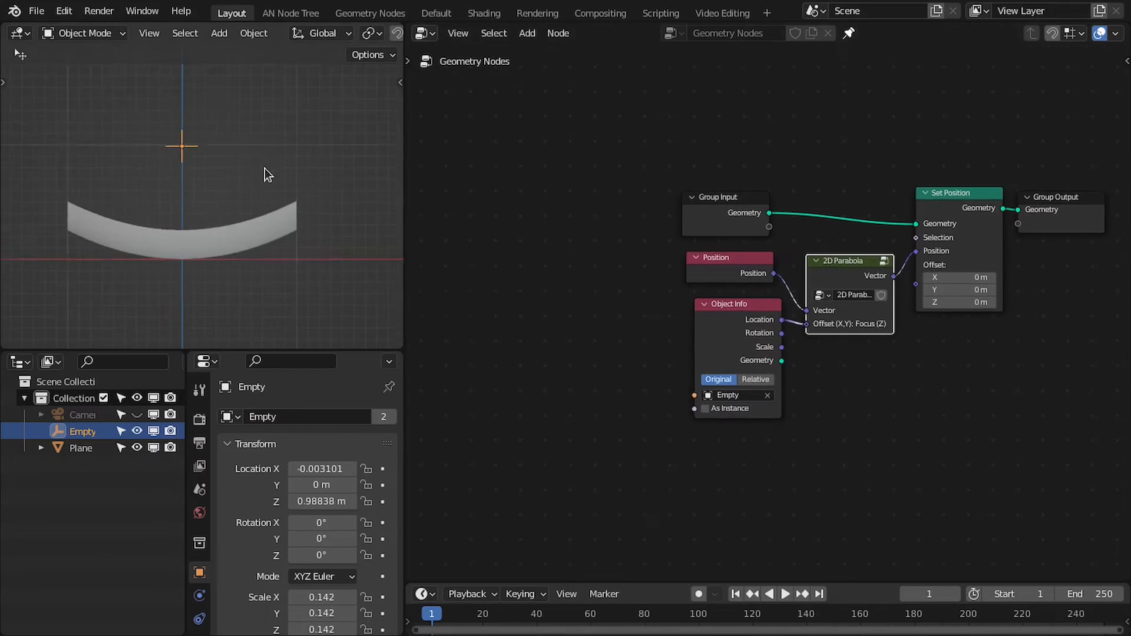
- Switch the enlarged 3D viewport to front view and move the empty up along Z by about 2 m
middle_drag(264, 168, 258, 220)
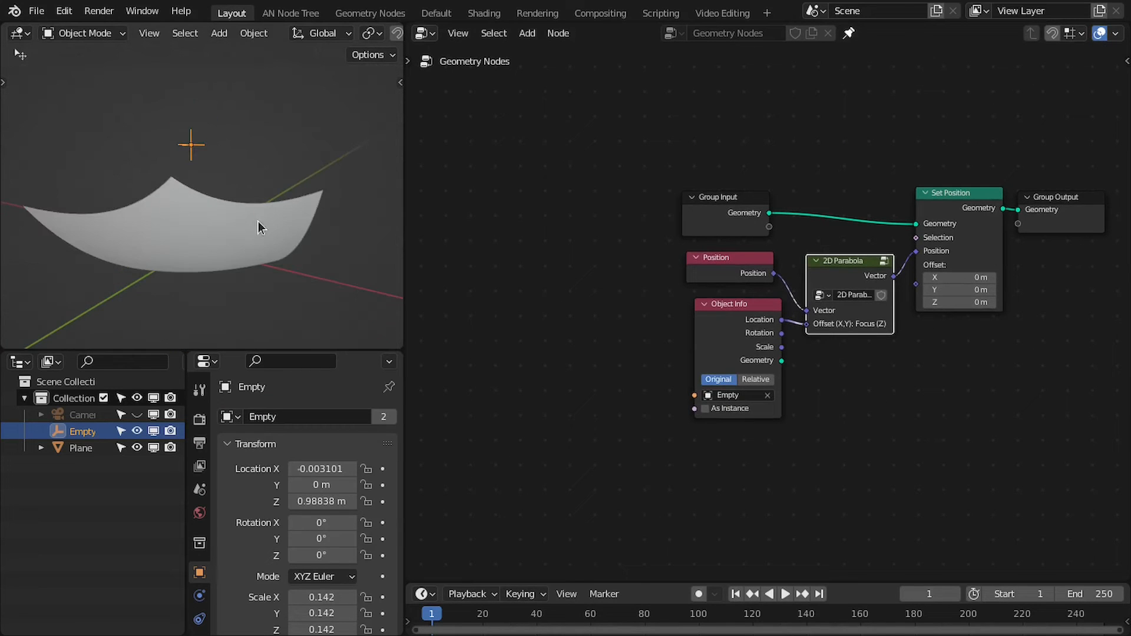
key(KP_1)
key(Home)
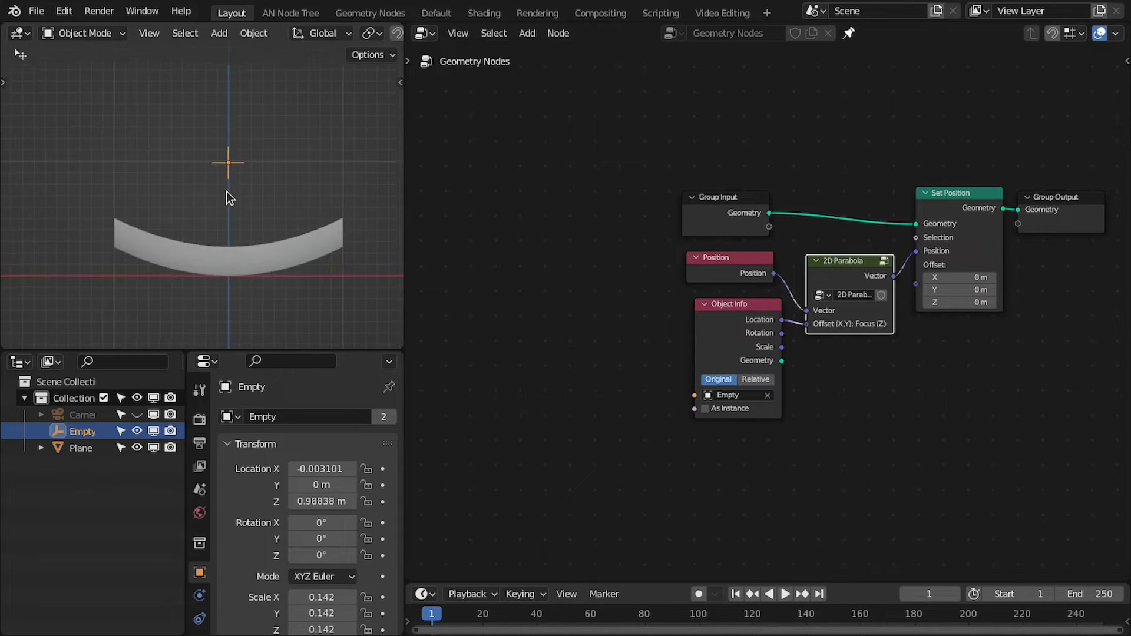
key(ctrl+space)
shift+middle_drag(656, 259, 524, 288)
key(shift+a)
scroll(540, 391, down, 5)
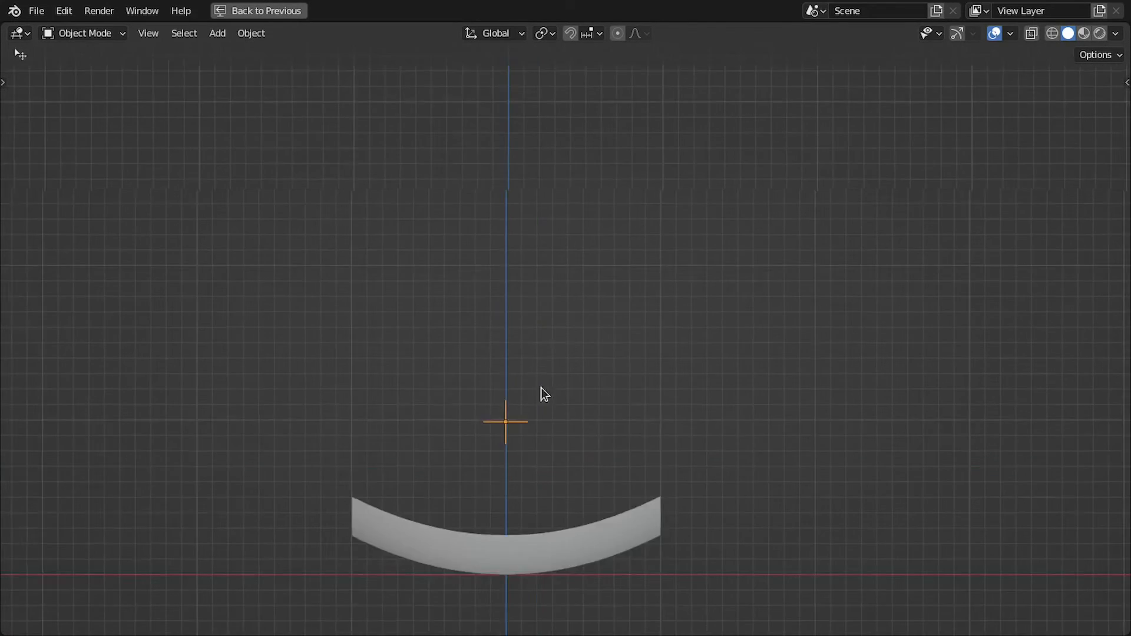
key(g)
key(z)
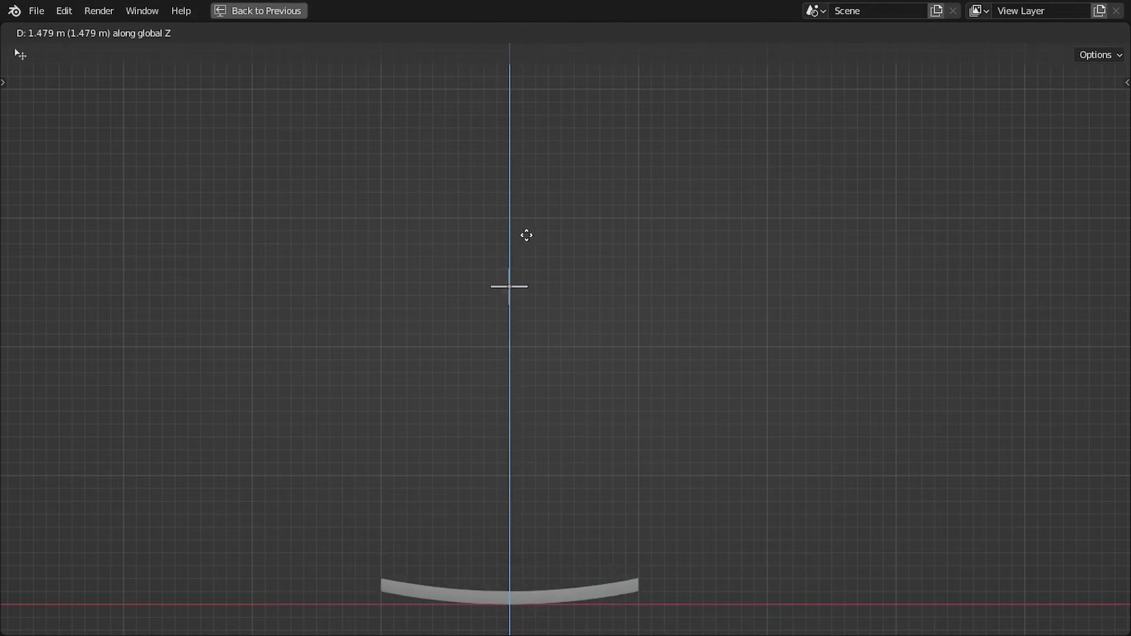
click(524, 202)
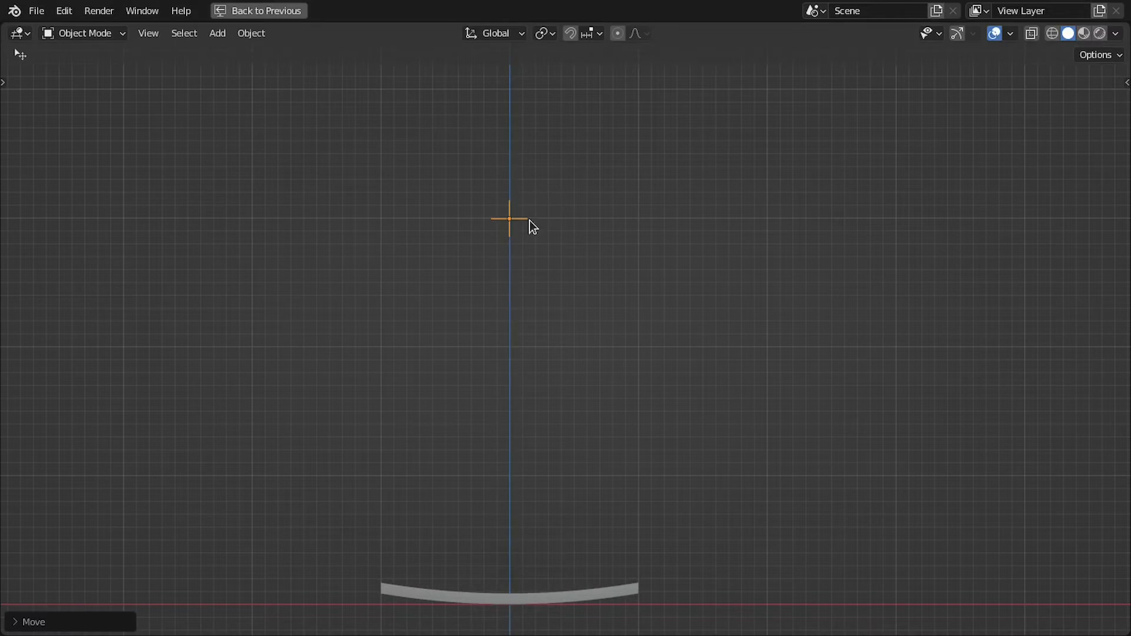
- Snap the 3D cursor to the empty and add a mesh plane there
shift+middle_drag(529, 220, 525, 242)
key(shift+s)
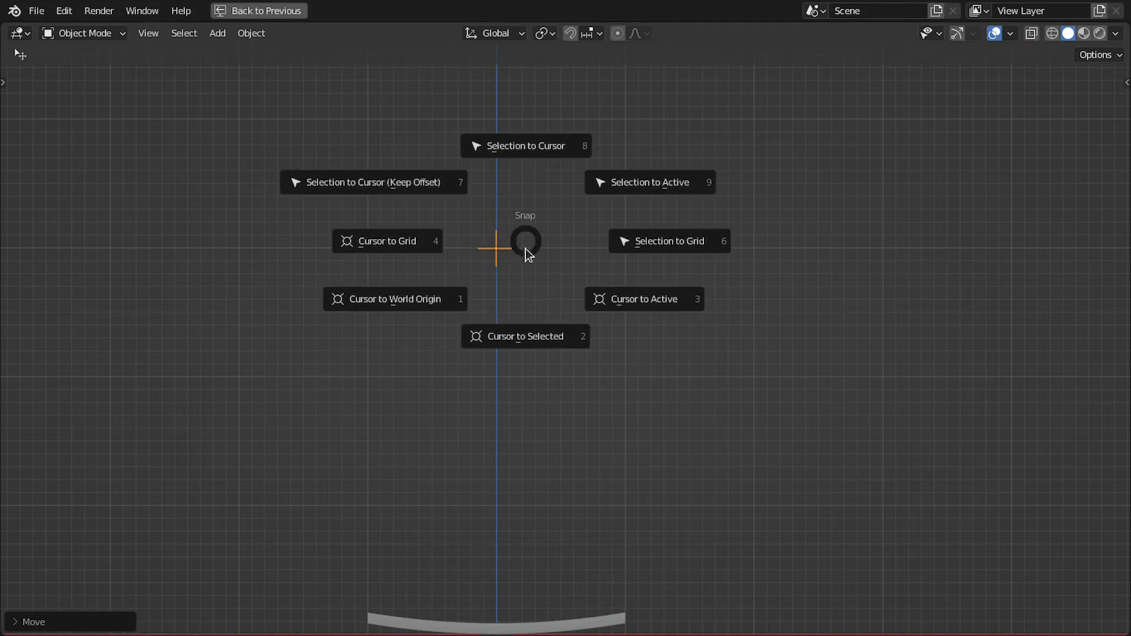
click(530, 335)
key(shift+a)
mouse_move(485, 298)
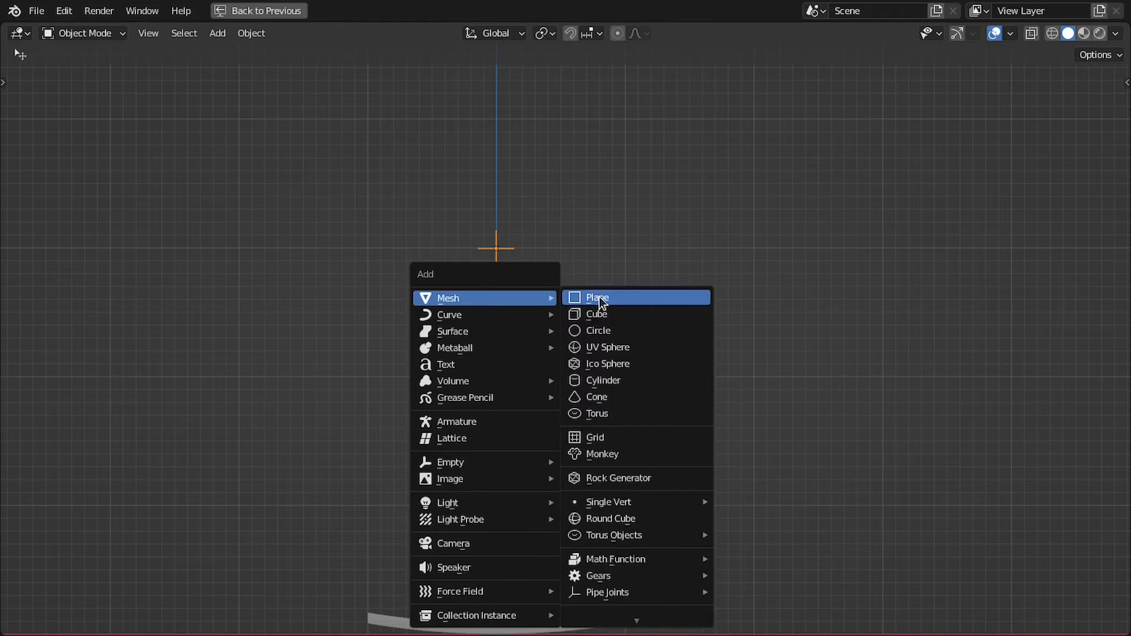
click(565, 297)
- Scale the new plane down to a small square centred on the empty
middle_drag(560, 245, 612, 392)
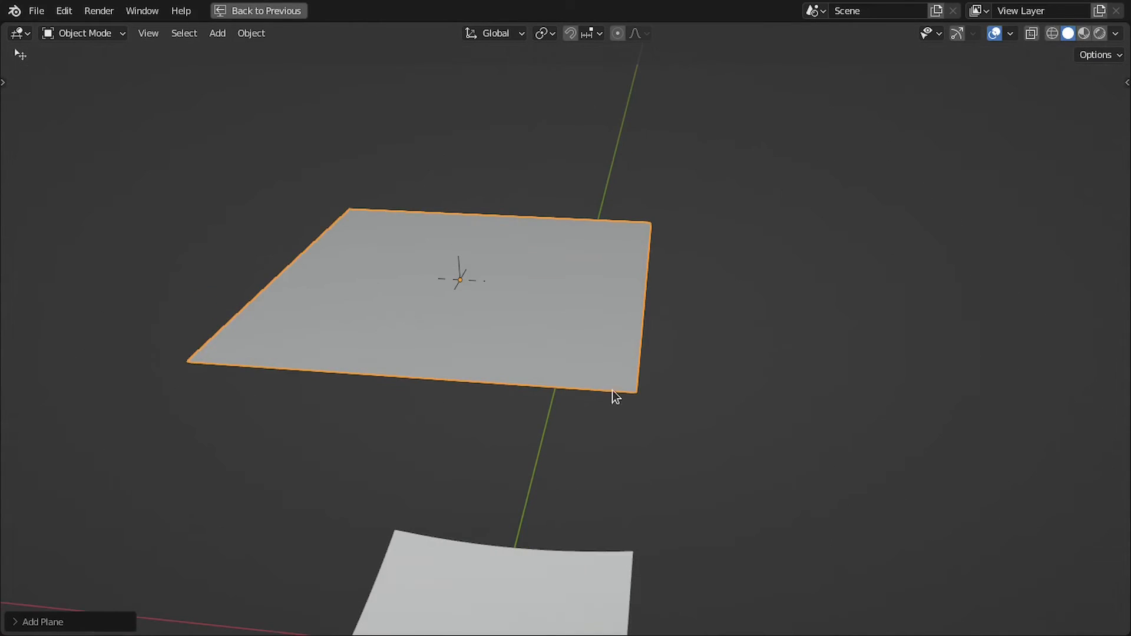
key(s)
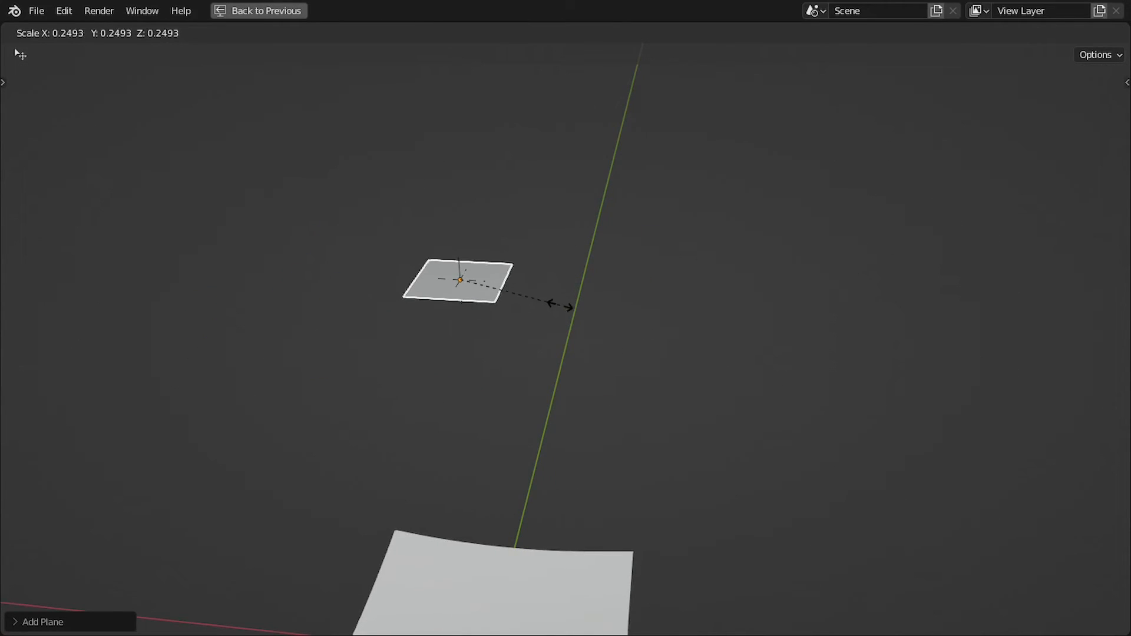
click(546, 302)
key(s)
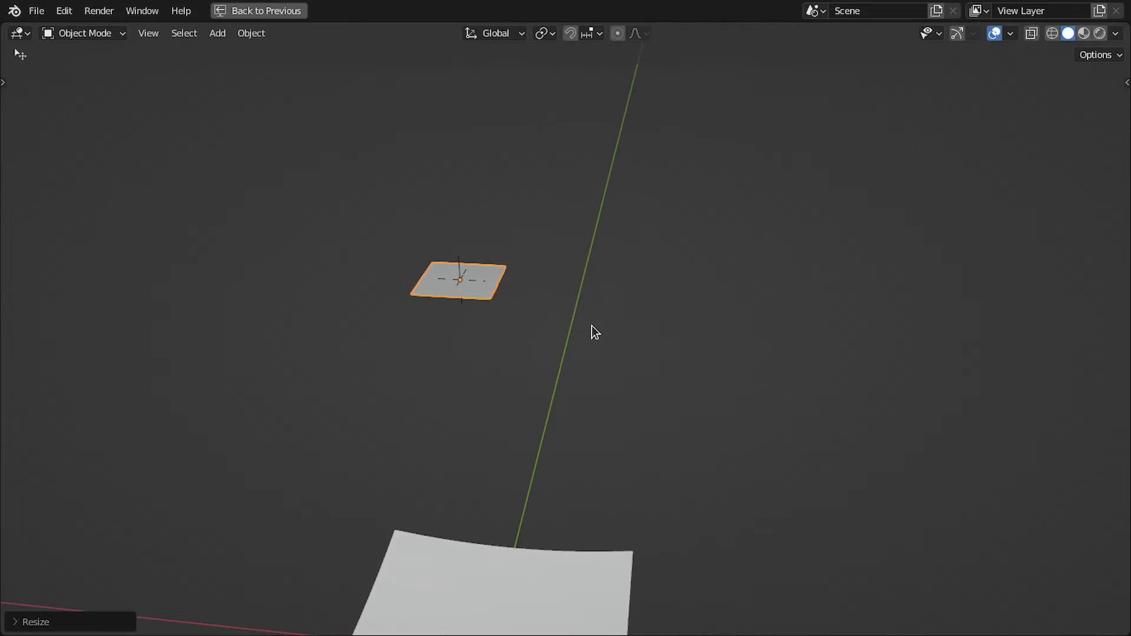
click(388, 302)
- Restore the full workspace layout and set the scene's render engine to LuxCore
key(ctrl+space)
middle_drag(389, 302, 233, 326)
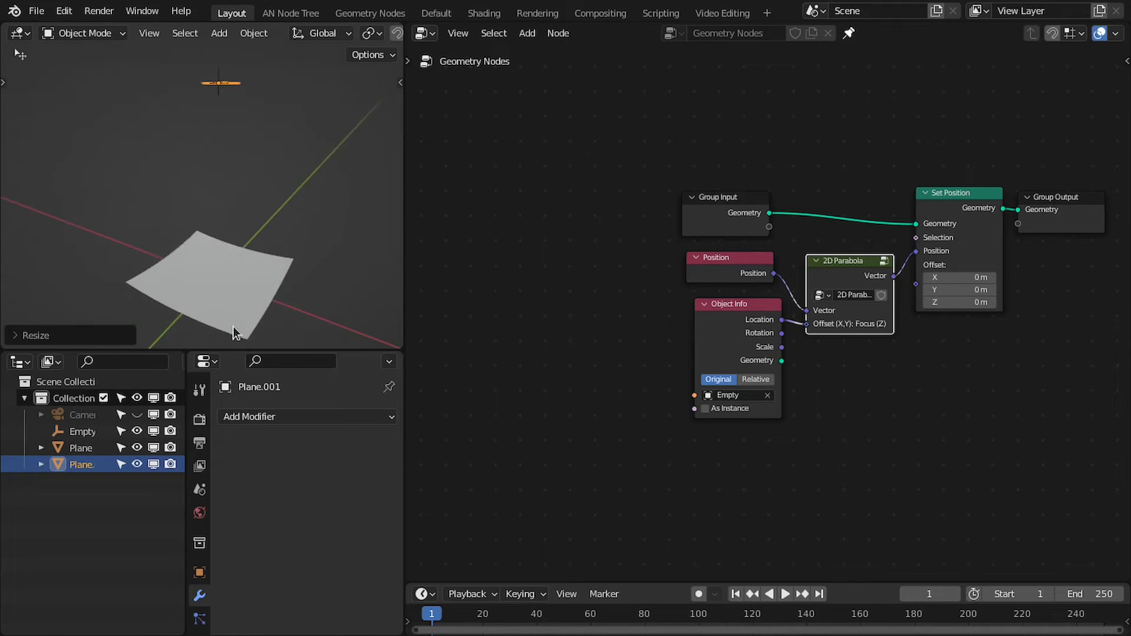
click(201, 419)
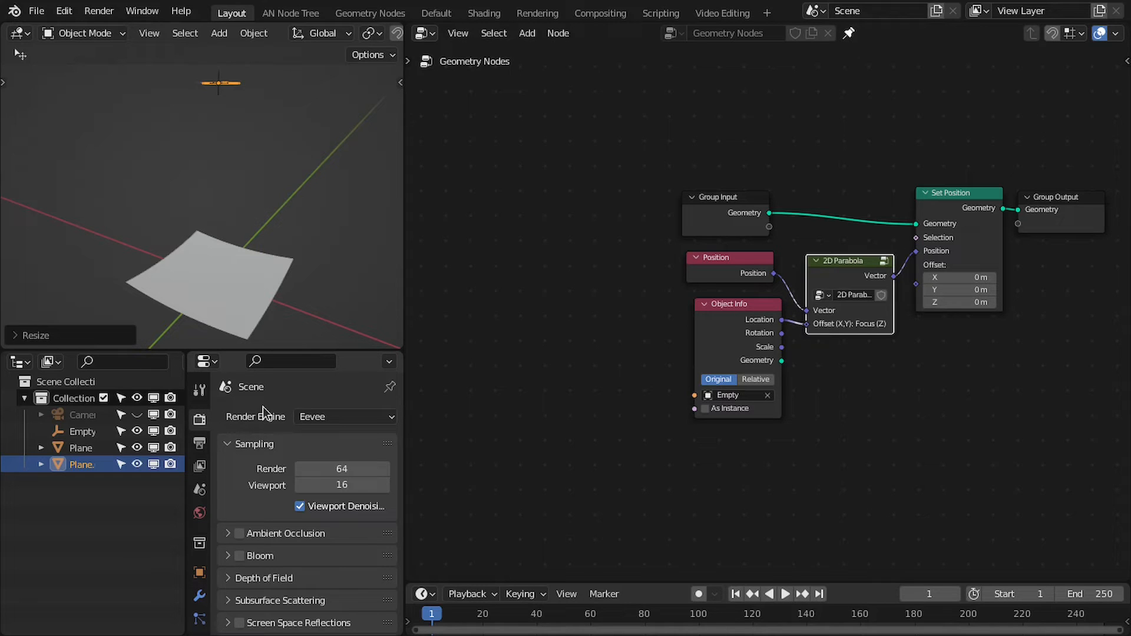
click(344, 418)
click(337, 490)
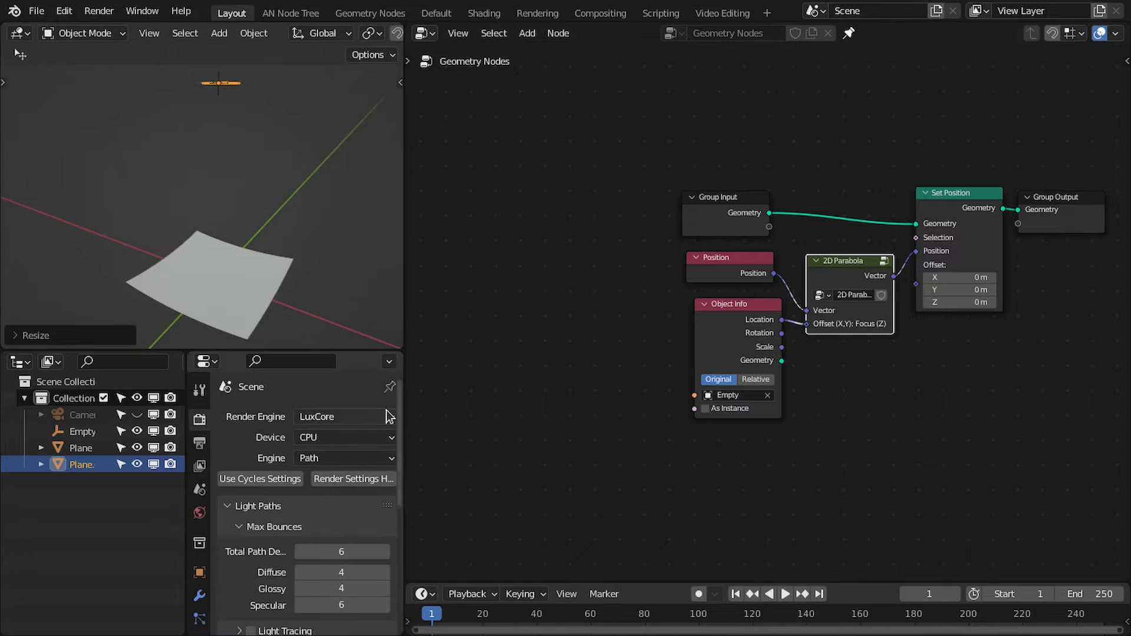
- Run the Render Settings Helper with Cycles settings No, Outdoors or Studio, caustics Yes, and caustics visible in a mirror or through glass Yes
drag(404, 425, 450, 425)
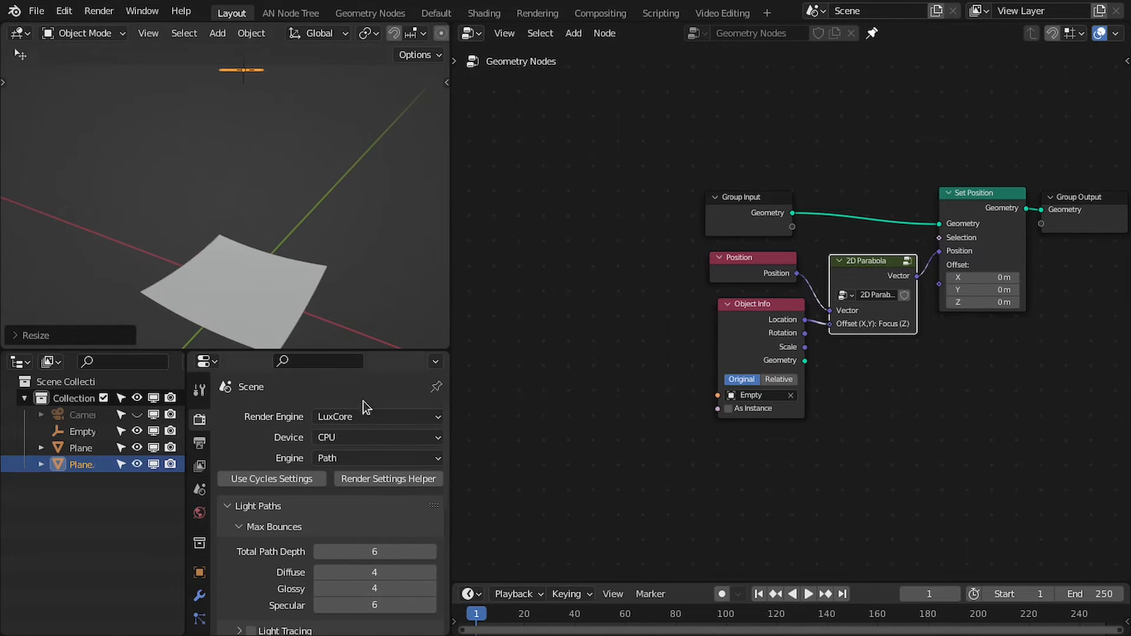
scroll(253, 208, down, 2)
shift+middle_drag(254, 208, 245, 253)
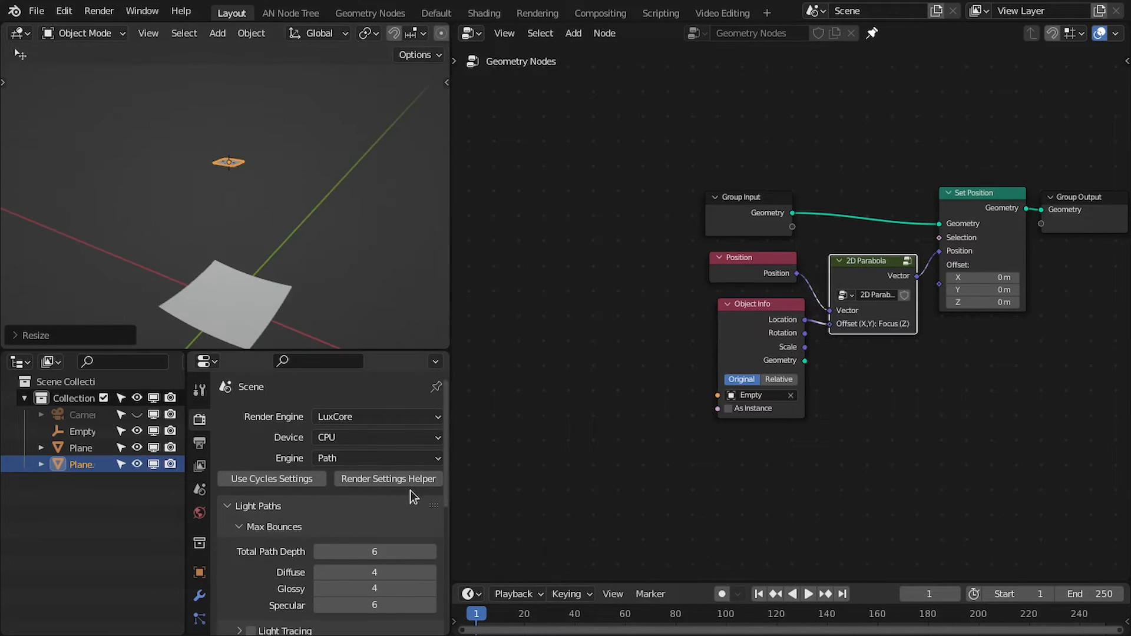
click(394, 480)
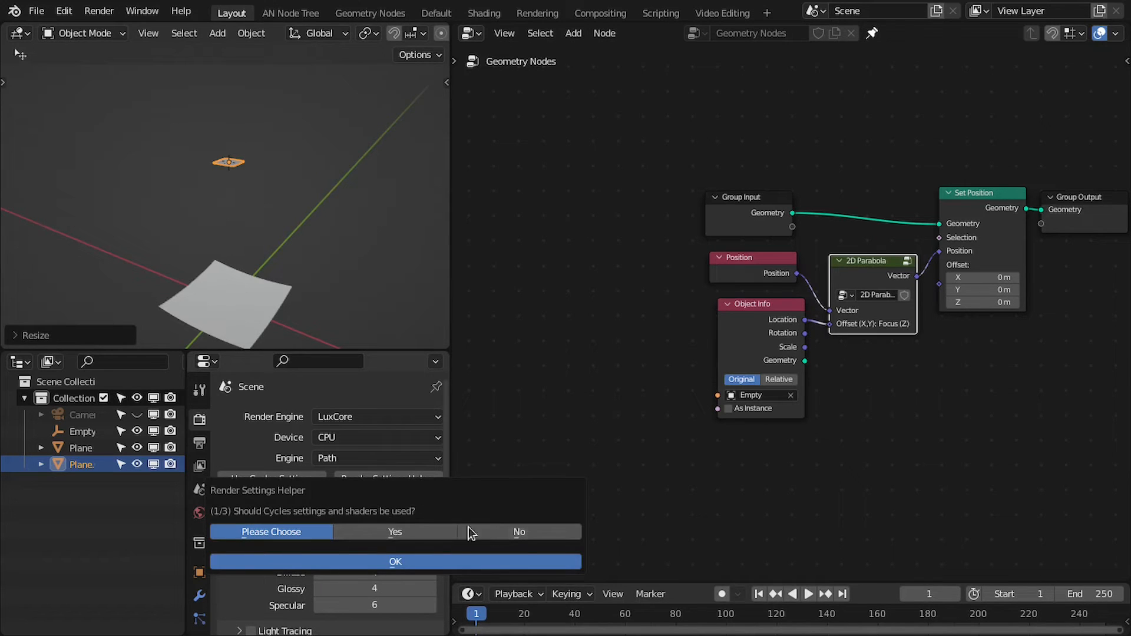
click(490, 531)
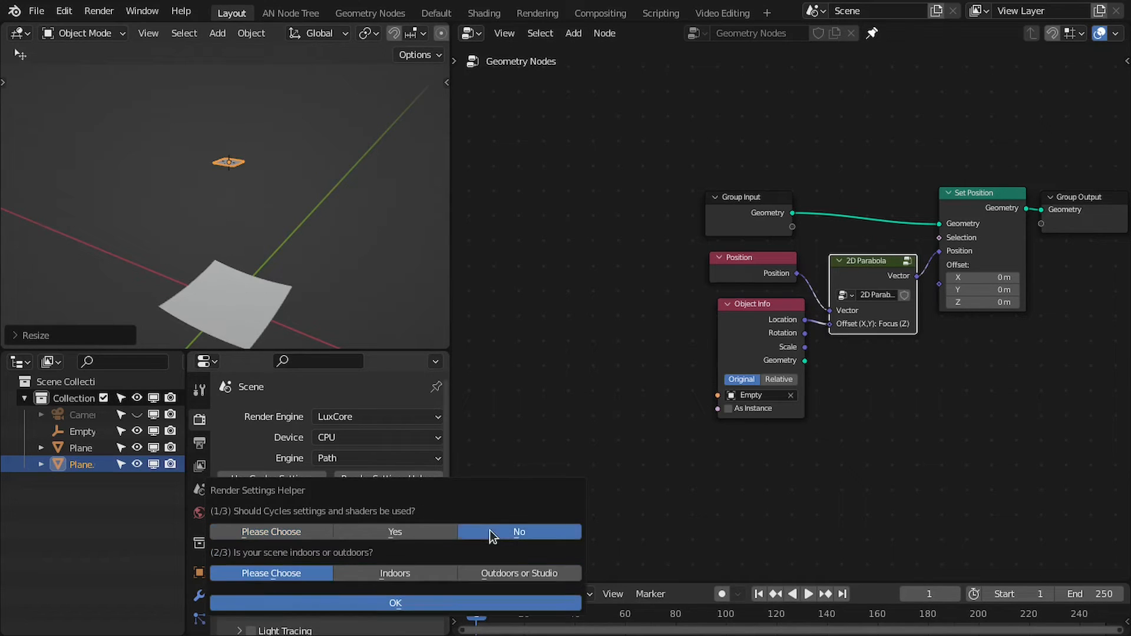
click(540, 576)
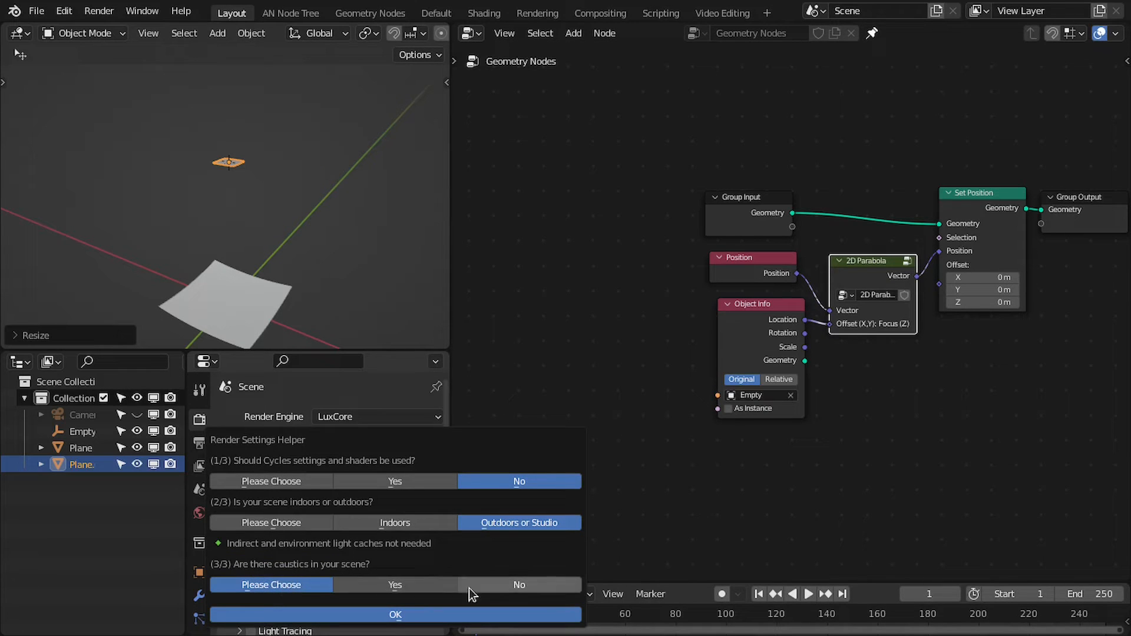
click(405, 584)
click(396, 584)
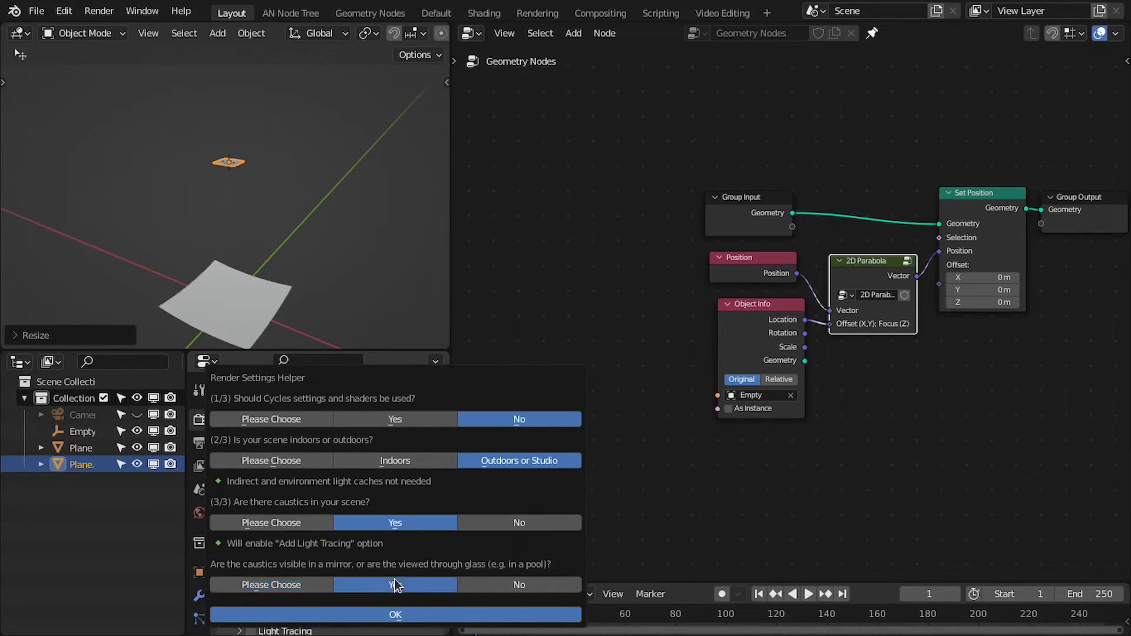
click(377, 614)
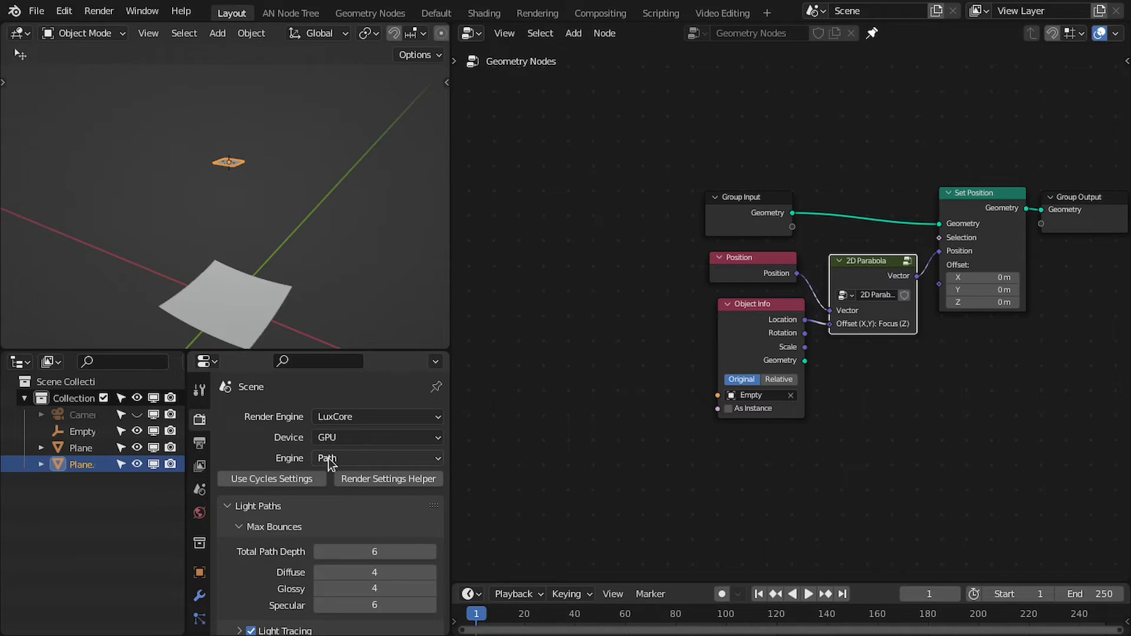
- Set the LuxCore engine type to Bidir and review the Halt Conditions options
click(364, 458)
click(352, 497)
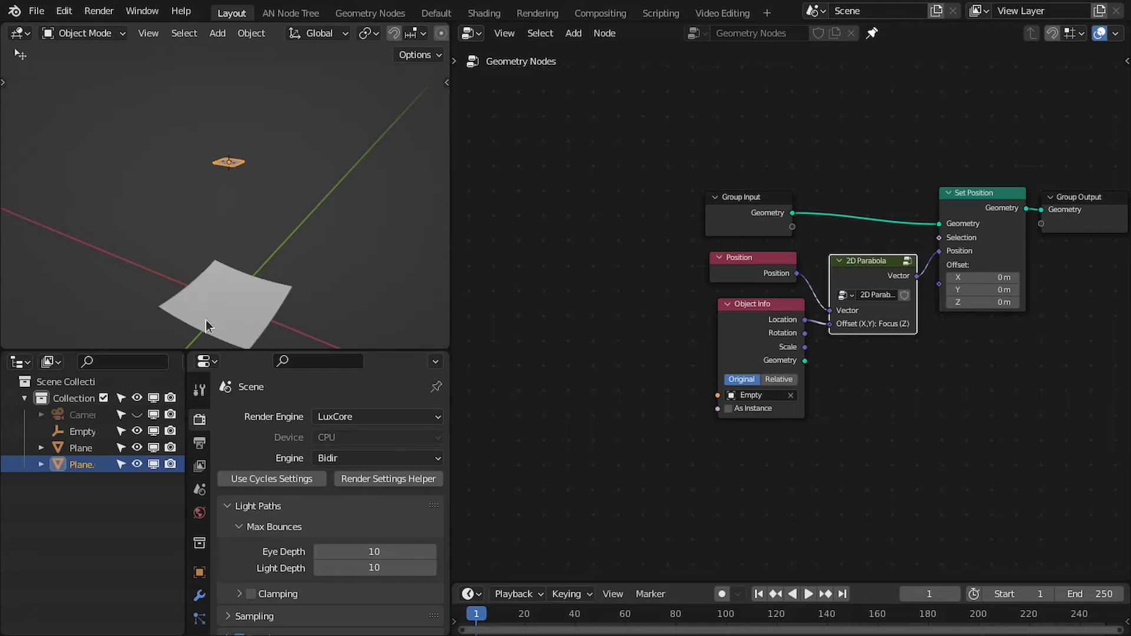
scroll(282, 509, down, 4)
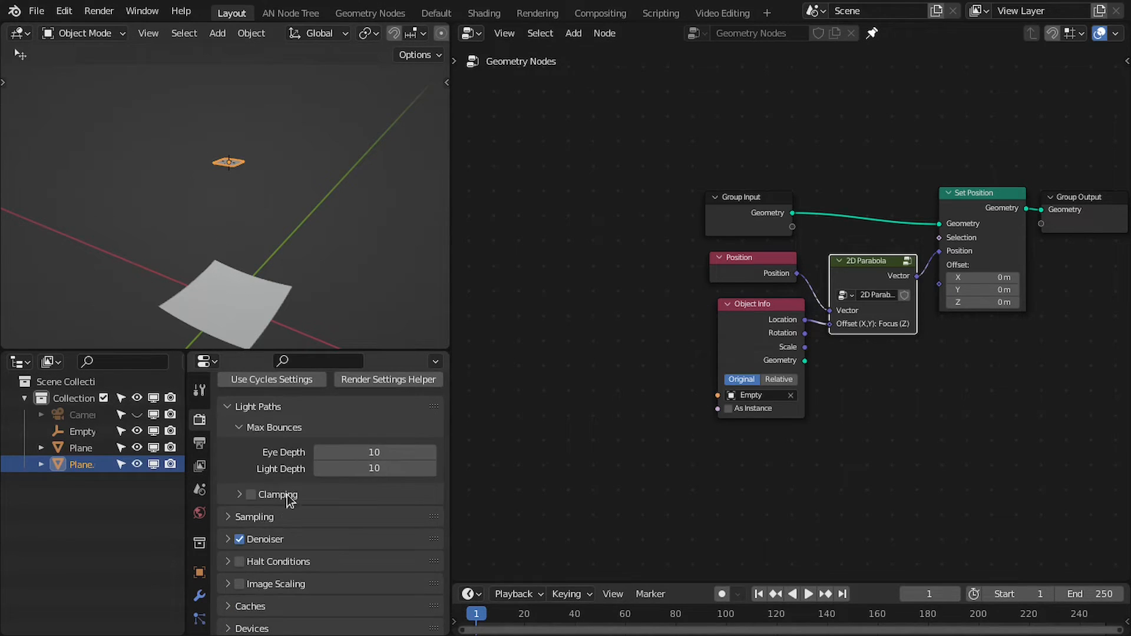
scroll(281, 522, down, 4)
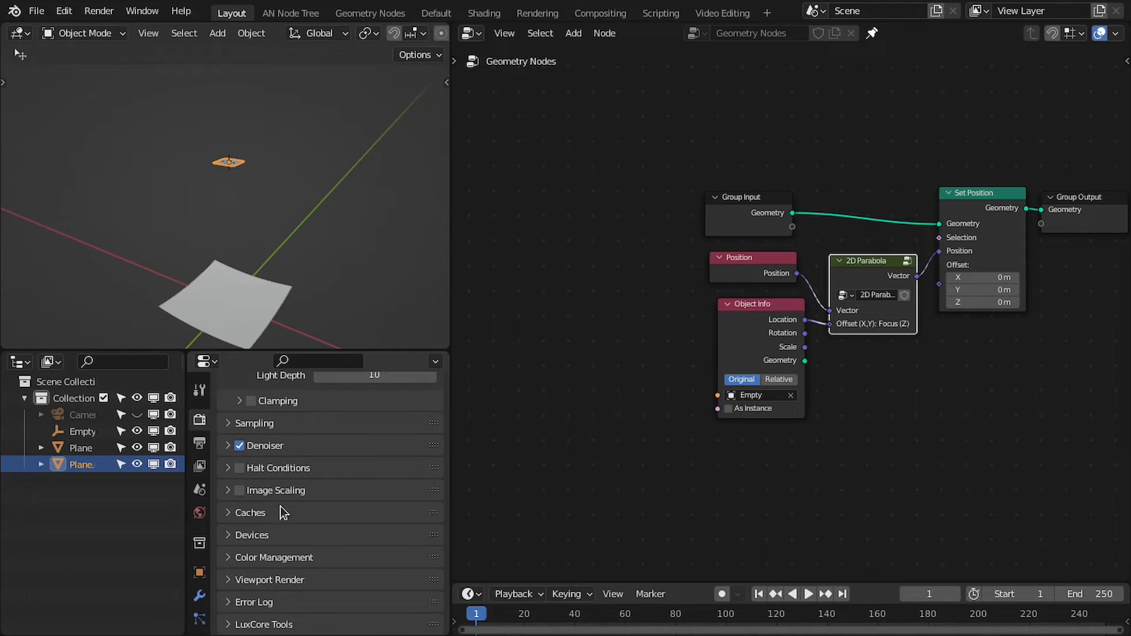
click(227, 469)
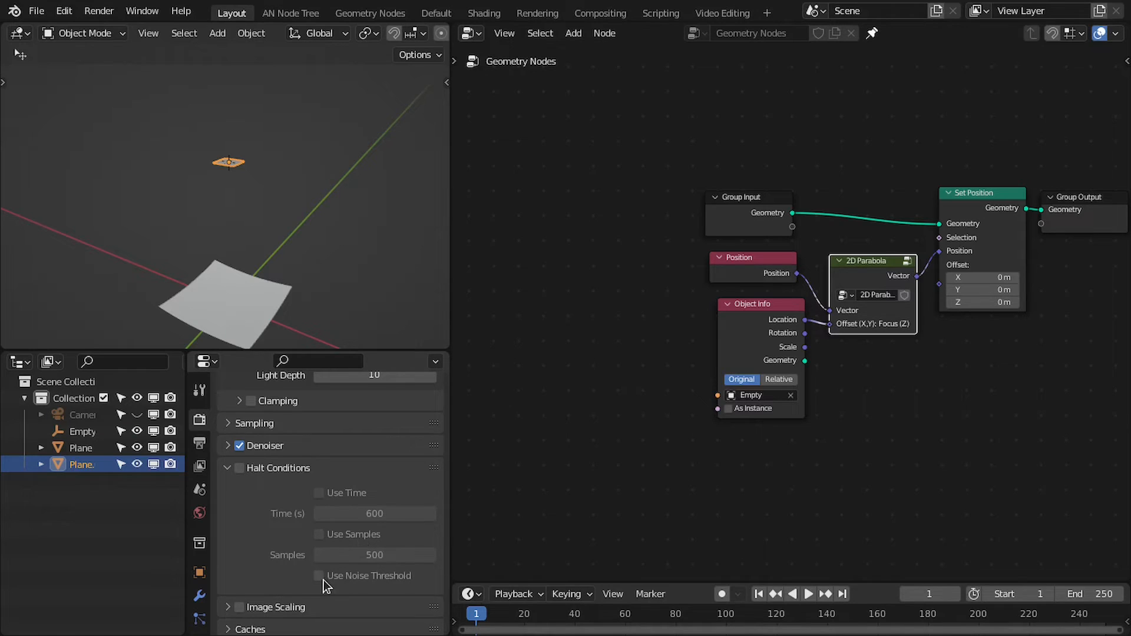
click(236, 469)
- Select the curved mirror plane and give it a material from the Disney node tree preset
middle_drag(266, 193, 234, 306)
click(234, 306)
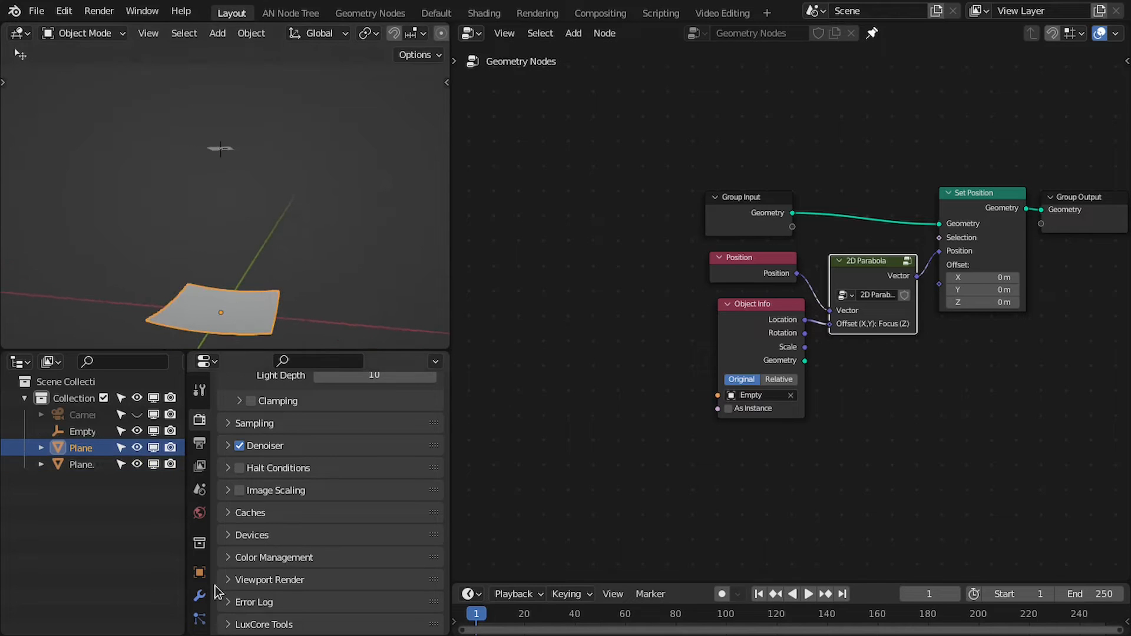
scroll(203, 597, down, 4)
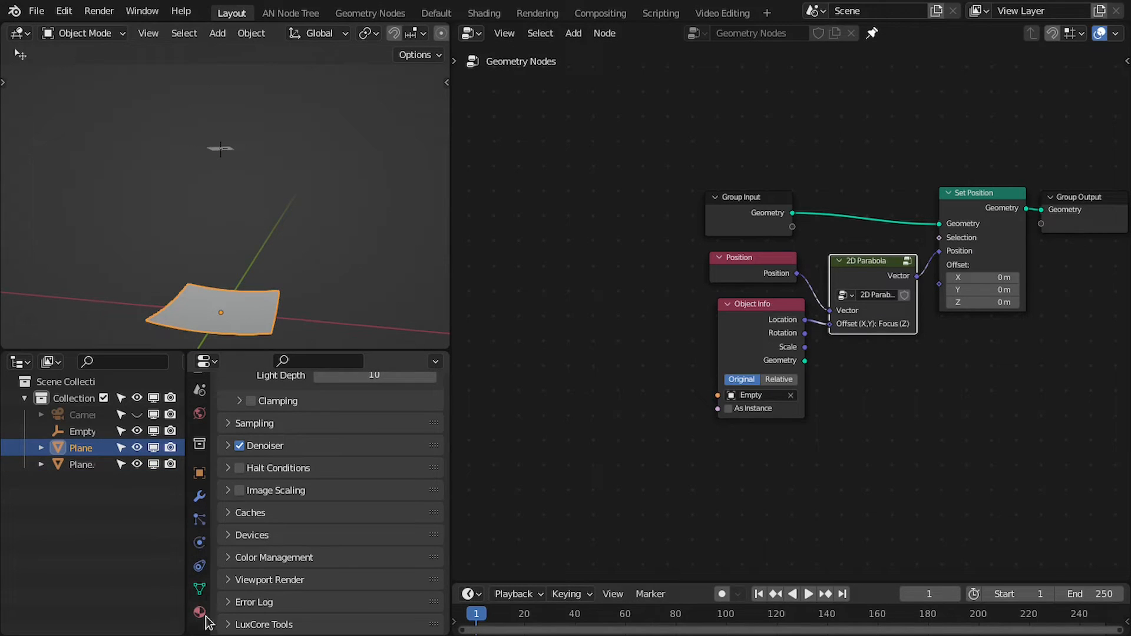
click(200, 613)
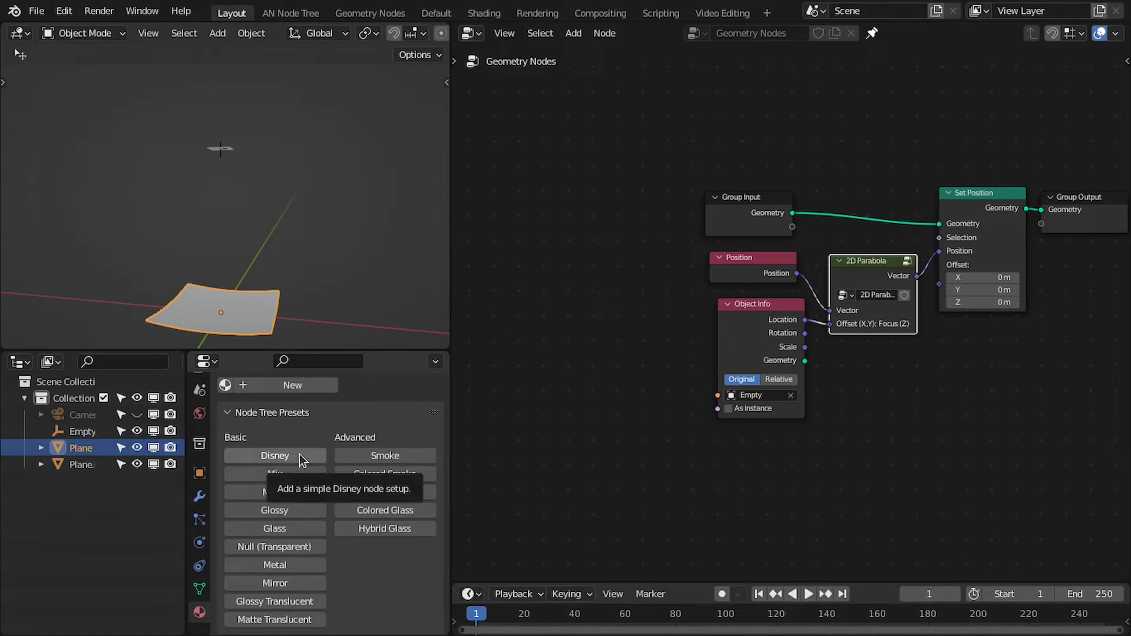
click(256, 457)
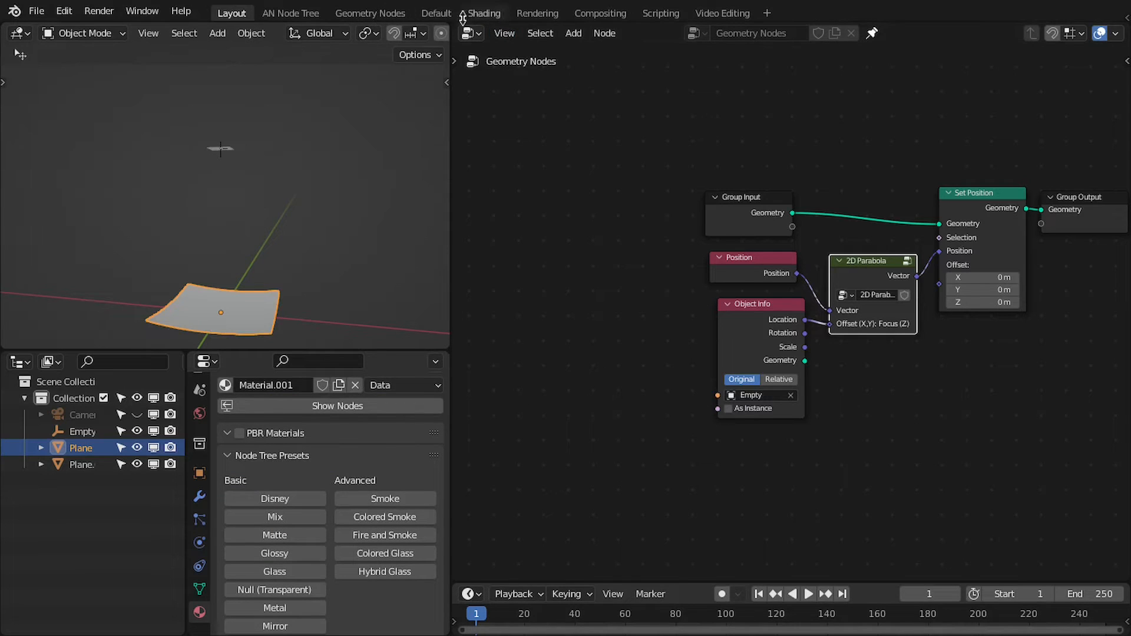
- Show the mirror material's nodes in the Shading workspace, set the Disney node's Metallic to 1.000 and lower its Roughness
click(483, 13)
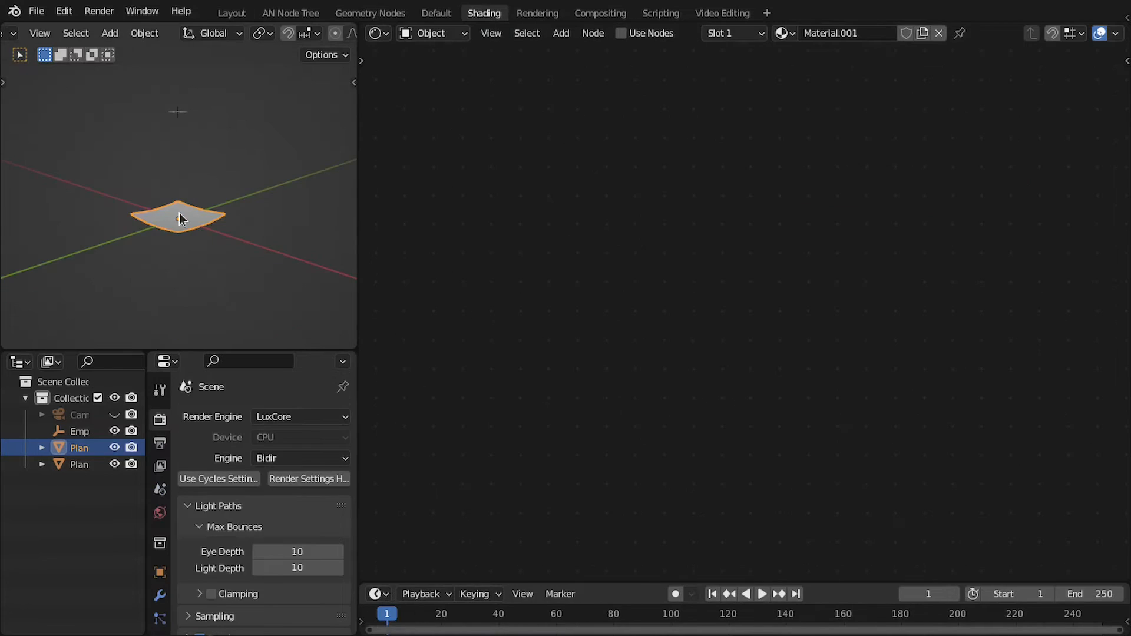
middle_drag(282, 225, 247, 231)
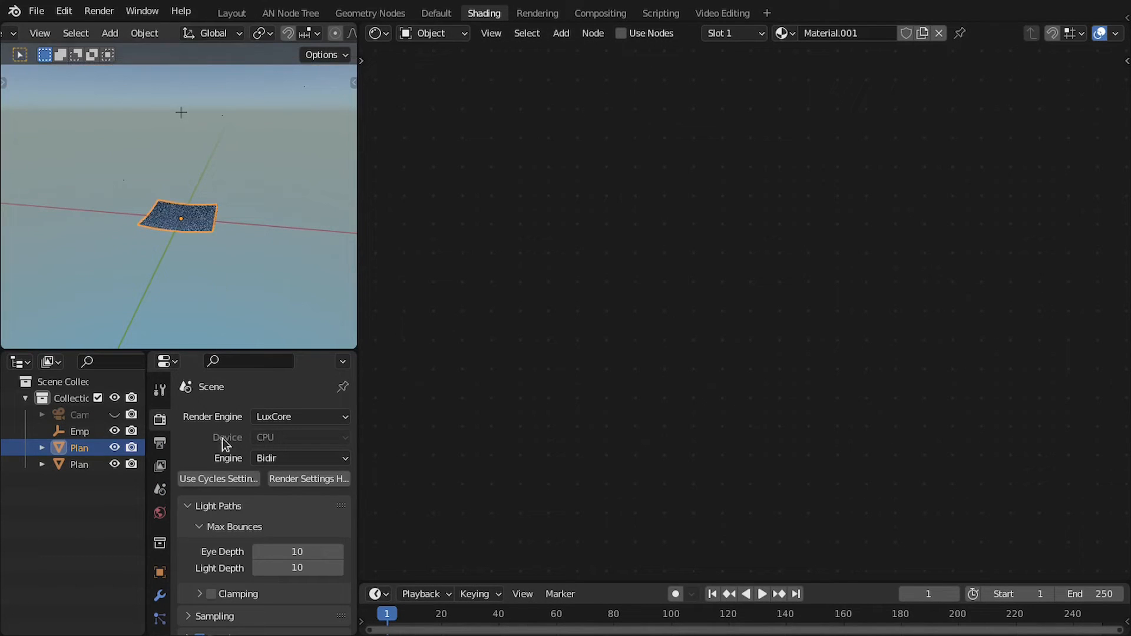
scroll(158, 589, down, 5)
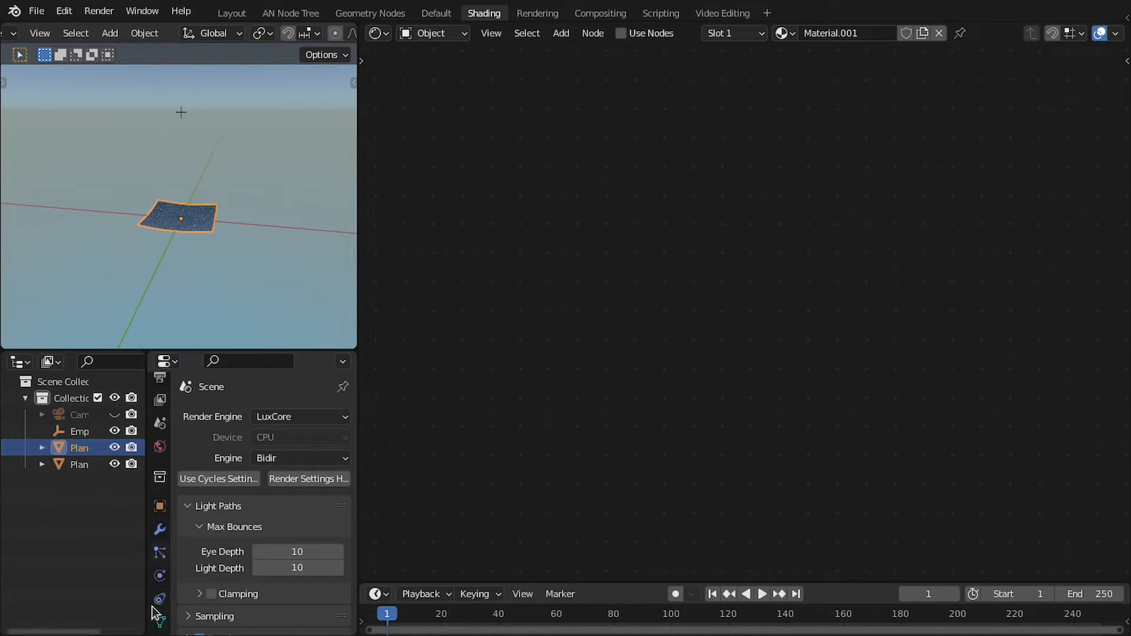
click(159, 588)
click(279, 491)
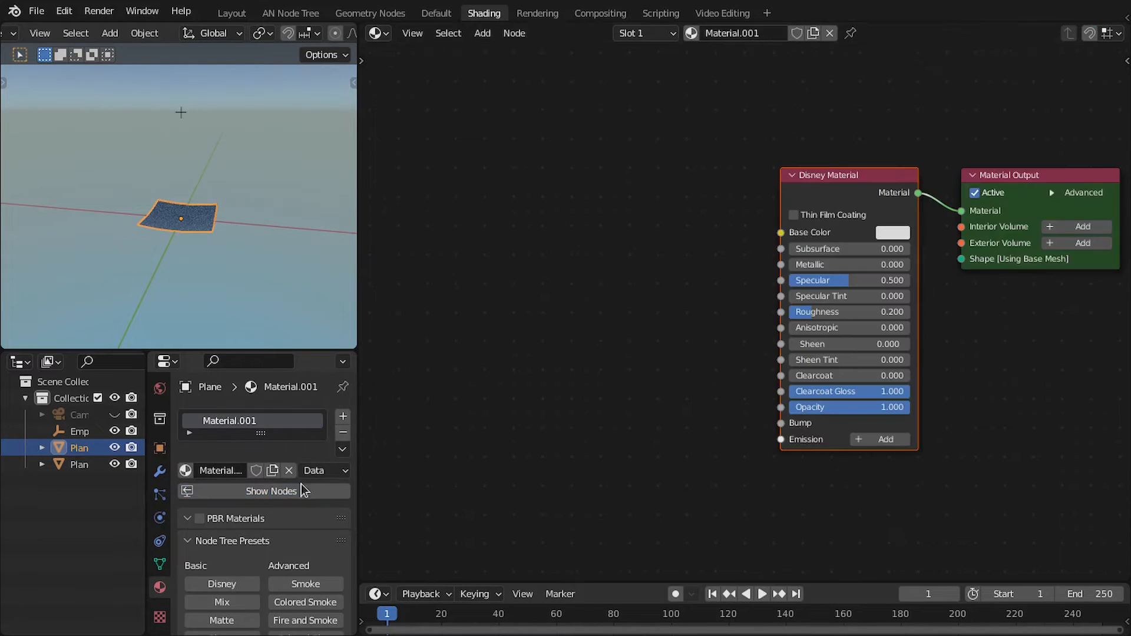
scroll(599, 286, up, 1)
middle_drag(648, 313, 601, 287)
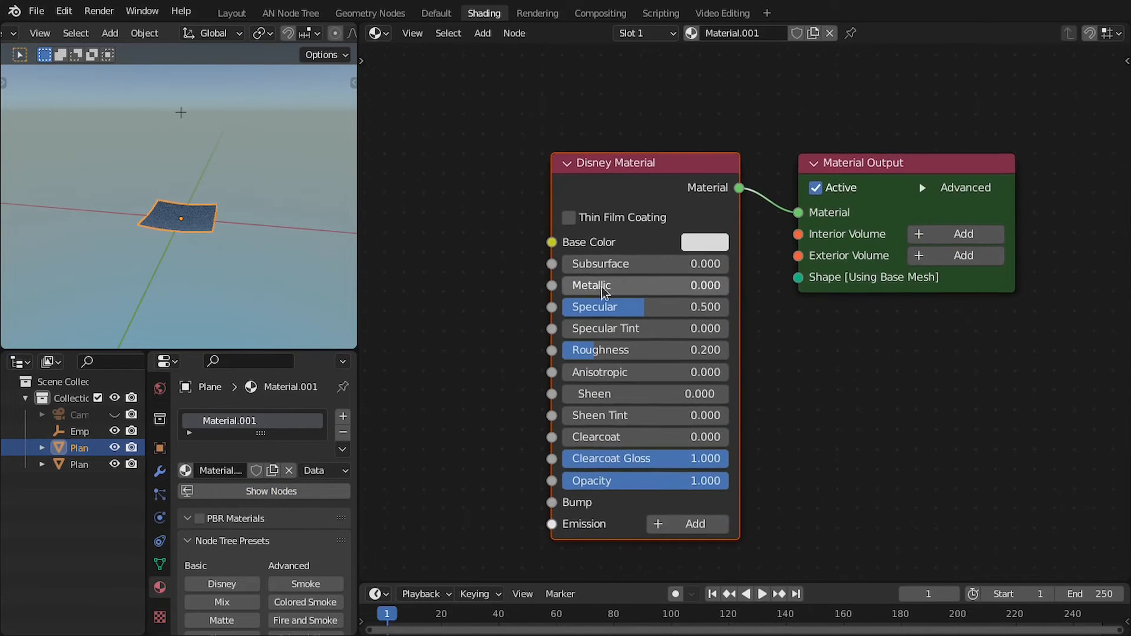
drag(585, 285, 724, 285)
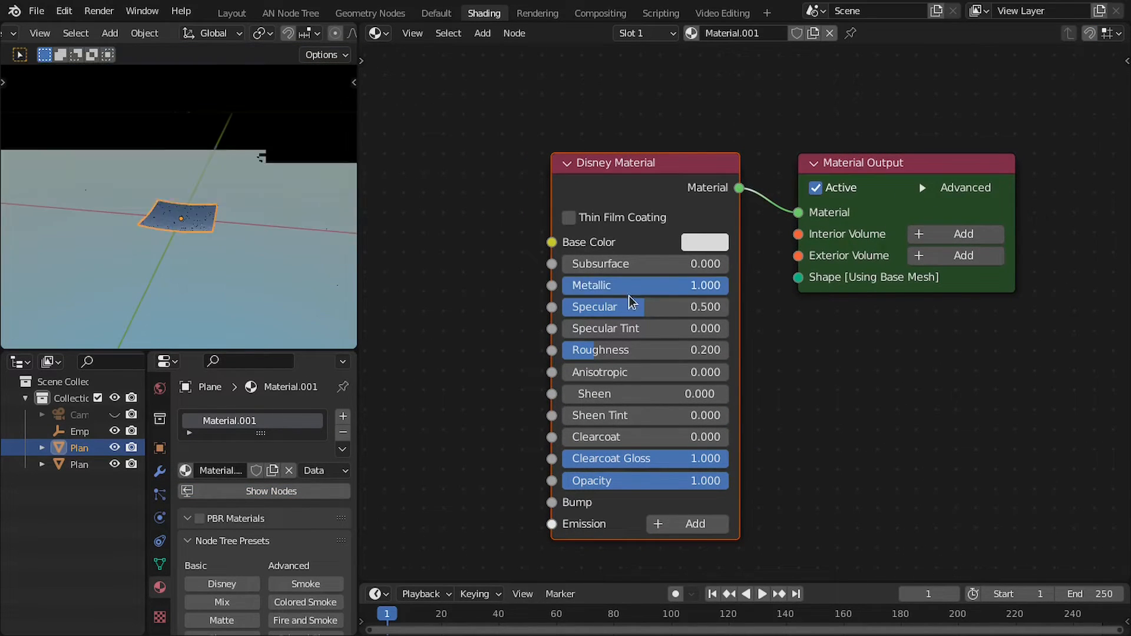
drag(608, 349, 574, 350)
- Return the viewport to solid shading, select the small target plane at the empty and rename it Screen
key(z)
click(276, 230)
mouse_move(277, 228)
middle_down()
mouse_move(204, 140)
mouse_move(174, 236)
middle_up()
scroll(194, 132, up, 2)
scroll(168, 186, up, 1)
click(167, 182)
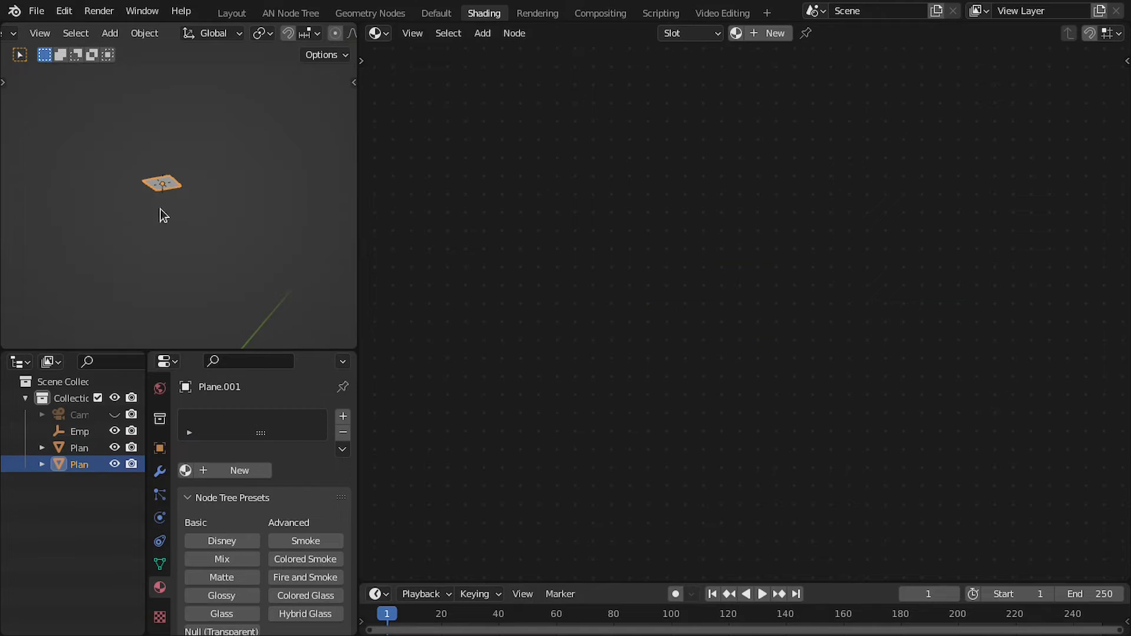
double_click(83, 465)
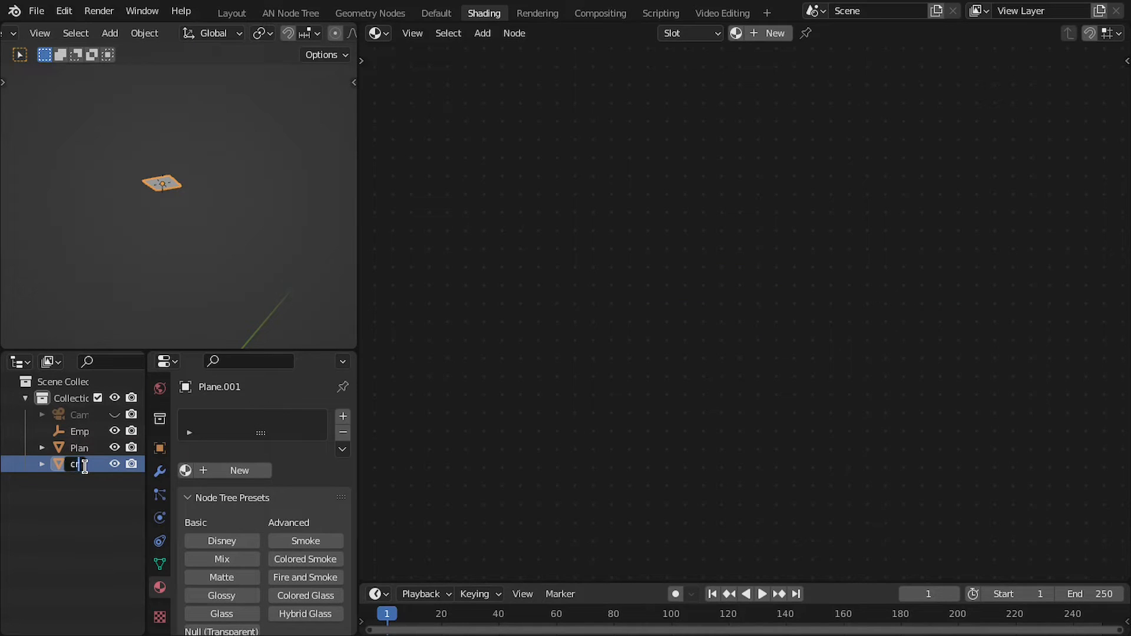
key(Return)
drag(146, 466, 182, 465)
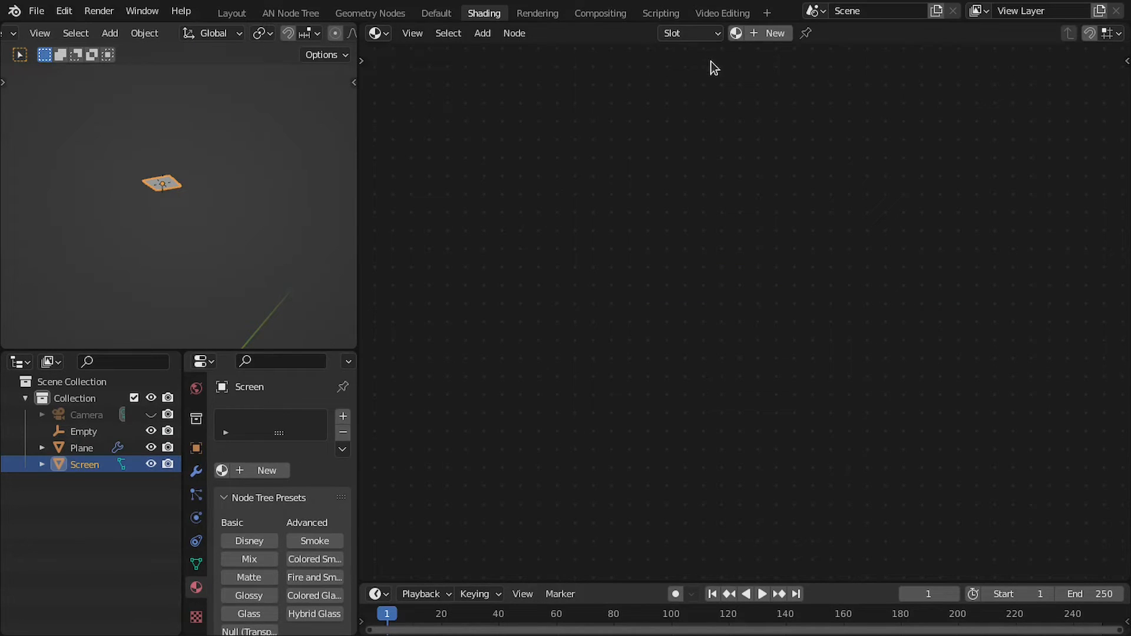
- Give the Screen plane a new Disney material and darken its Base Color to a very dark grey
click(765, 34)
click(244, 585)
scroll(732, 218, down, 1)
middle_drag(732, 207, 657, 217)
scroll(663, 233, up, 1)
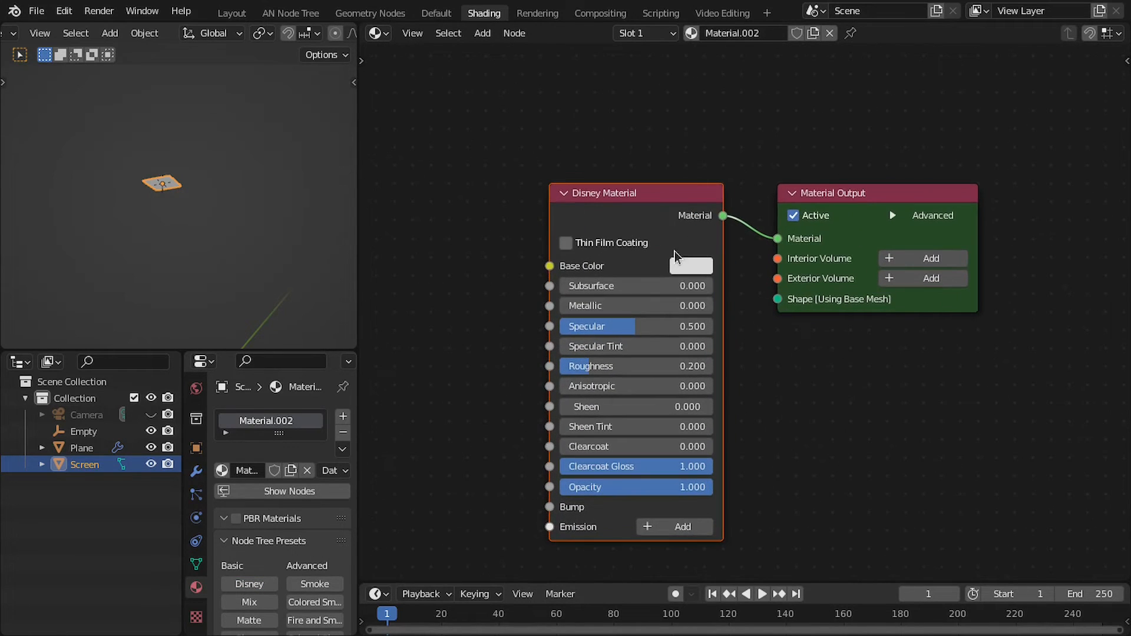
click(678, 267)
drag(825, 98, 826, 116)
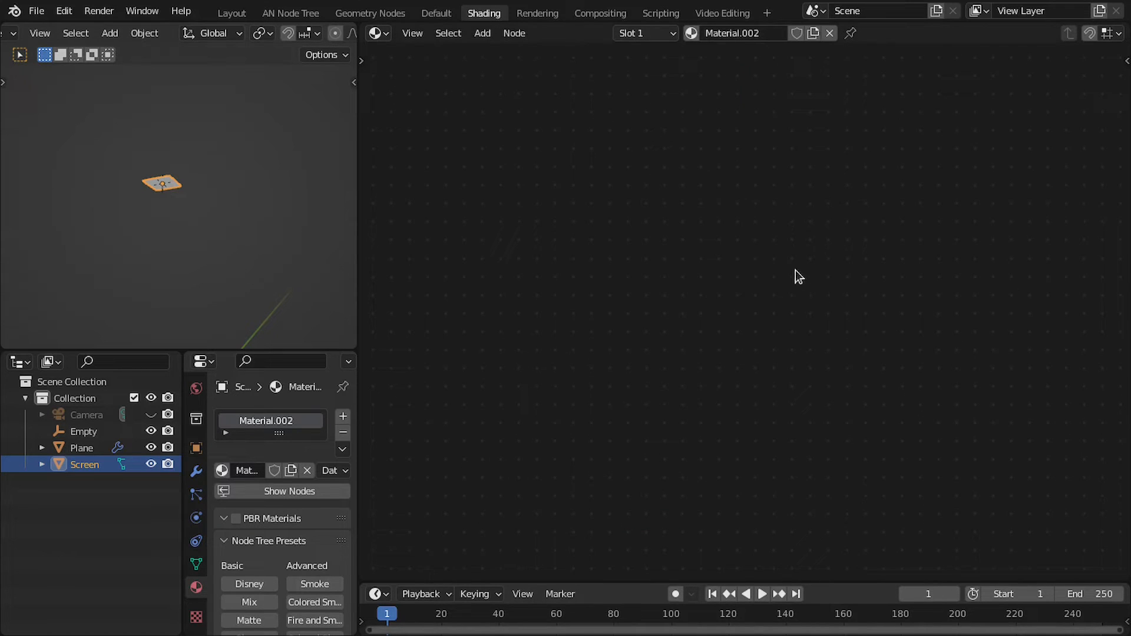
middle_drag(472, 316, 1059, 276)
scroll(793, 277, up, 6)
- Add a Sun light to the scene and inspect the lit Screen plane from below in the rendered preview
middle_drag(212, 135, 258, 183)
mouse_move(207, 221)
middle_down()
mouse_move(244, 138)
mouse_move(189, 185)
mouse_move(199, 231)
mouse_move(197, 166)
mouse_move(177, 209)
middle_up()
key(z)
scroll(209, 201, down, 2)
key(shift+a)
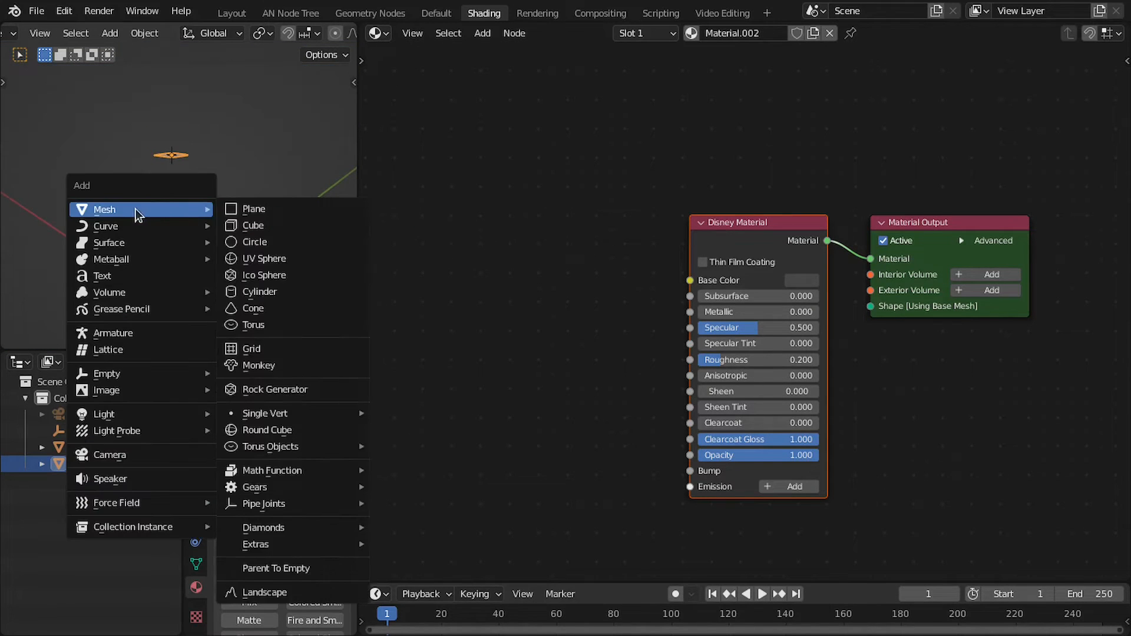
mouse_move(200, 416)
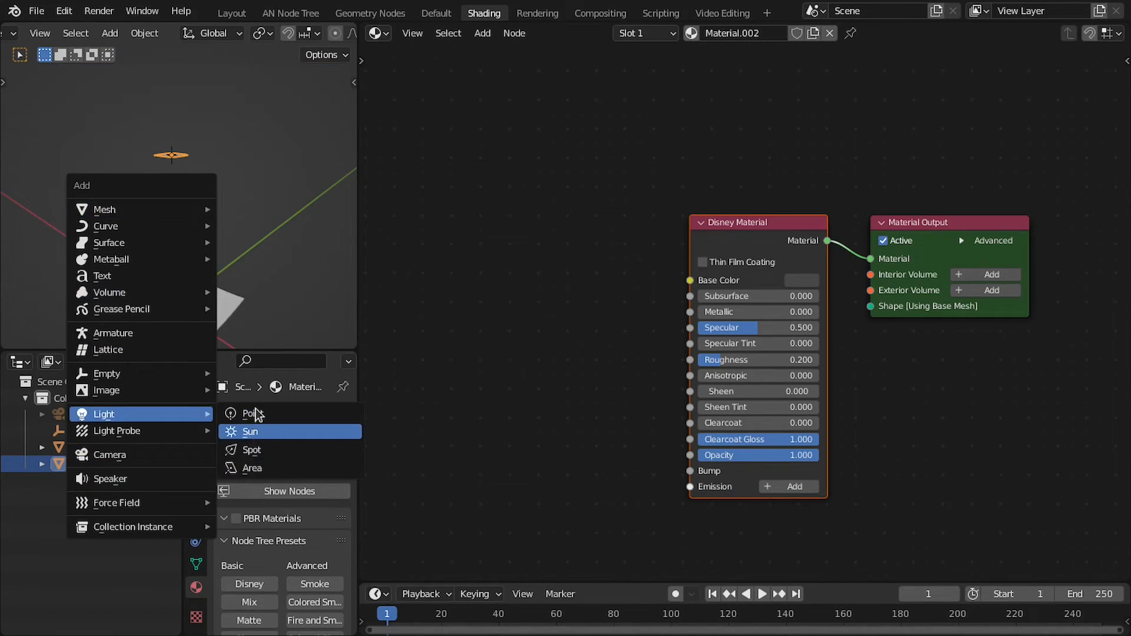
click(252, 433)
middle_drag(195, 254, 226, 407)
middle_drag(224, 245, 181, 171)
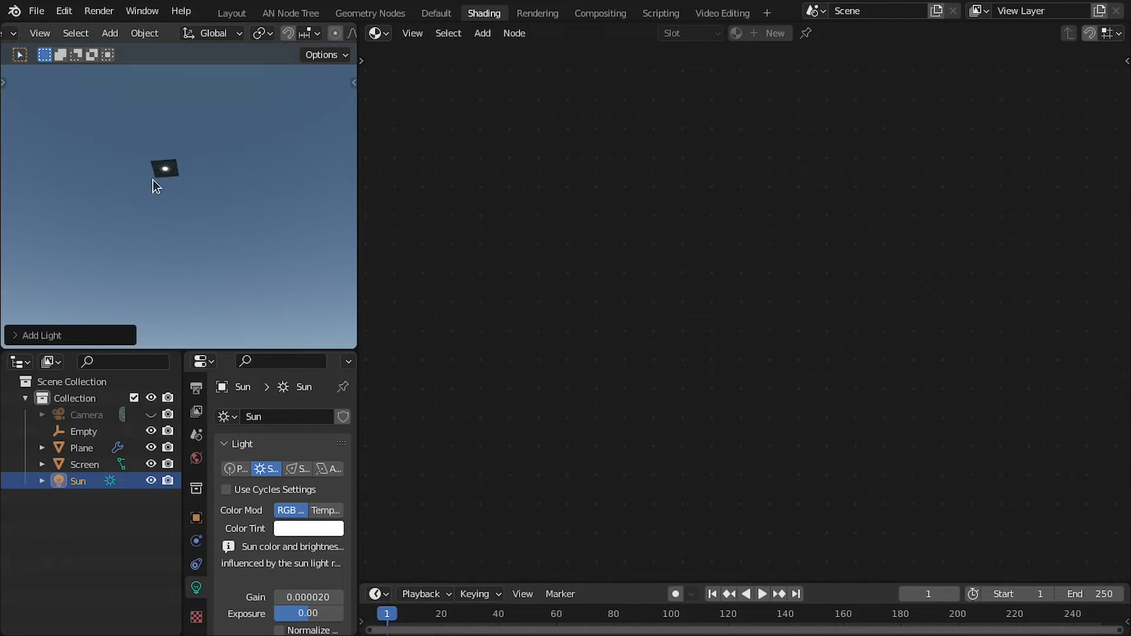
- Set the sun light's Gain to 0.0001
click(319, 597)
key(End)
text(1)
key(Return)
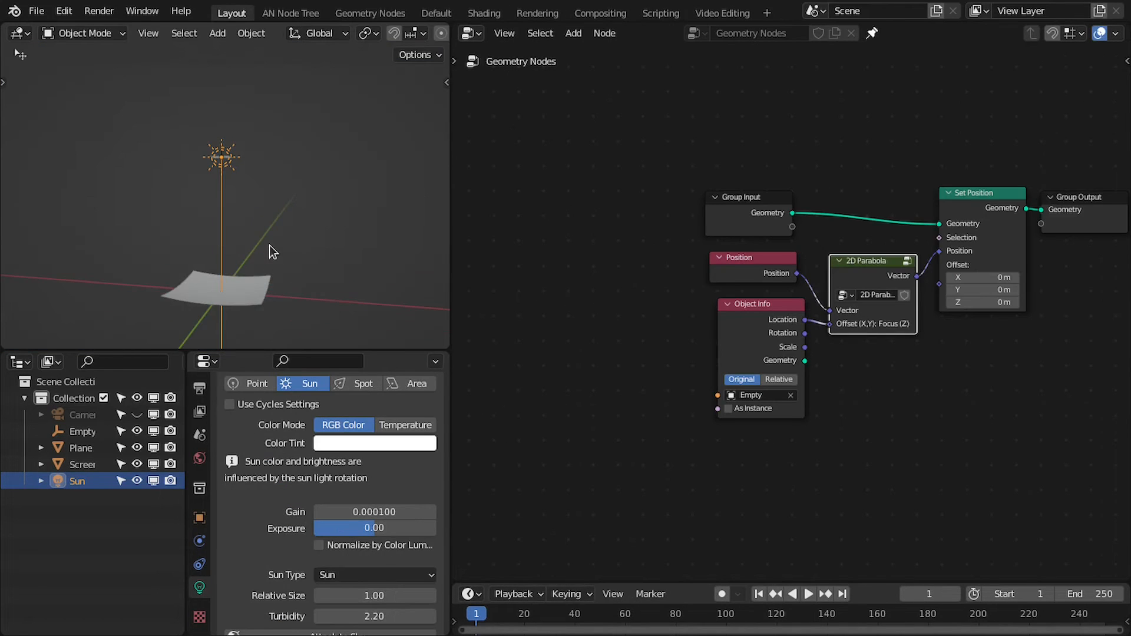
- Hide the sun light and frame the mirror in a maximized front view of the Layout workspace
key(KP_1)
scroll(255, 247, up, 3)
shift+middle_drag(249, 341, 241, 271)
shift+middle_drag(267, 175, 244, 246)
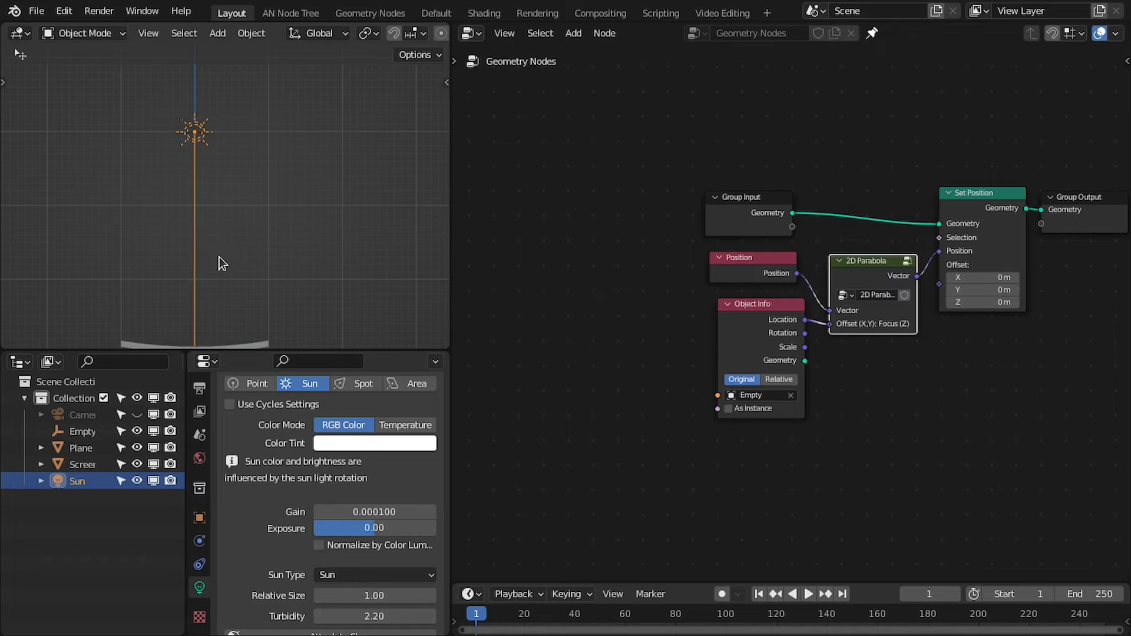
click(136, 480)
key(ctrl+space)
scroll(293, 217, down, 3)
shift+middle_drag(623, 291, 428, 250)
scroll(428, 294, up, 2)
shift+middle_drag(407, 330, 566, 207)
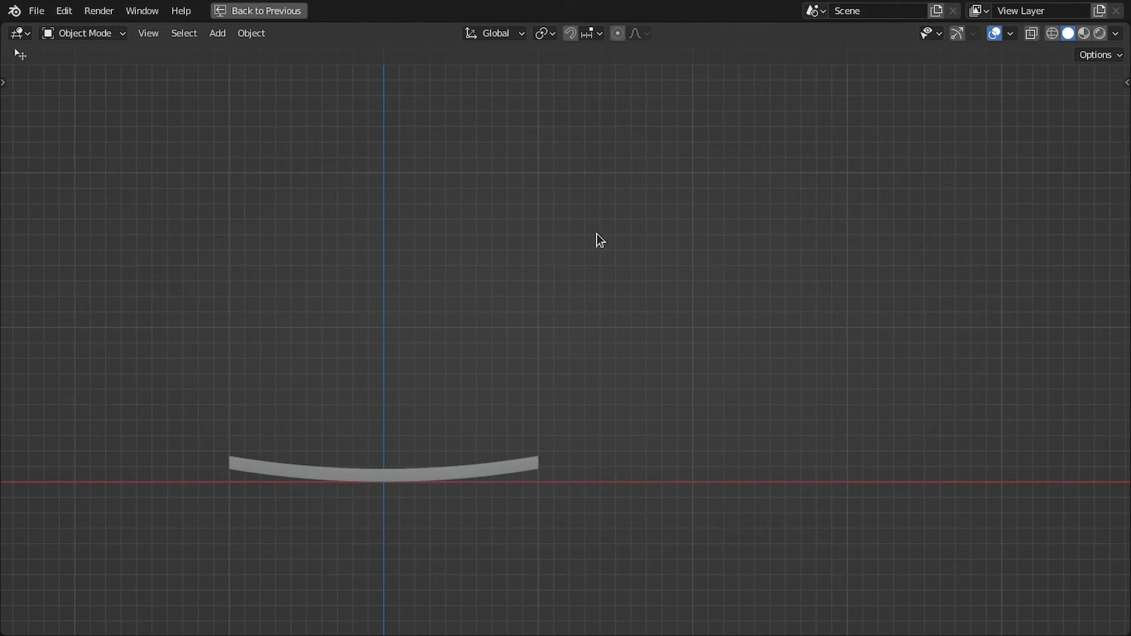
- Make the Note annotation layer visible to bring back the parabola sketches beside the mirror
key(n)
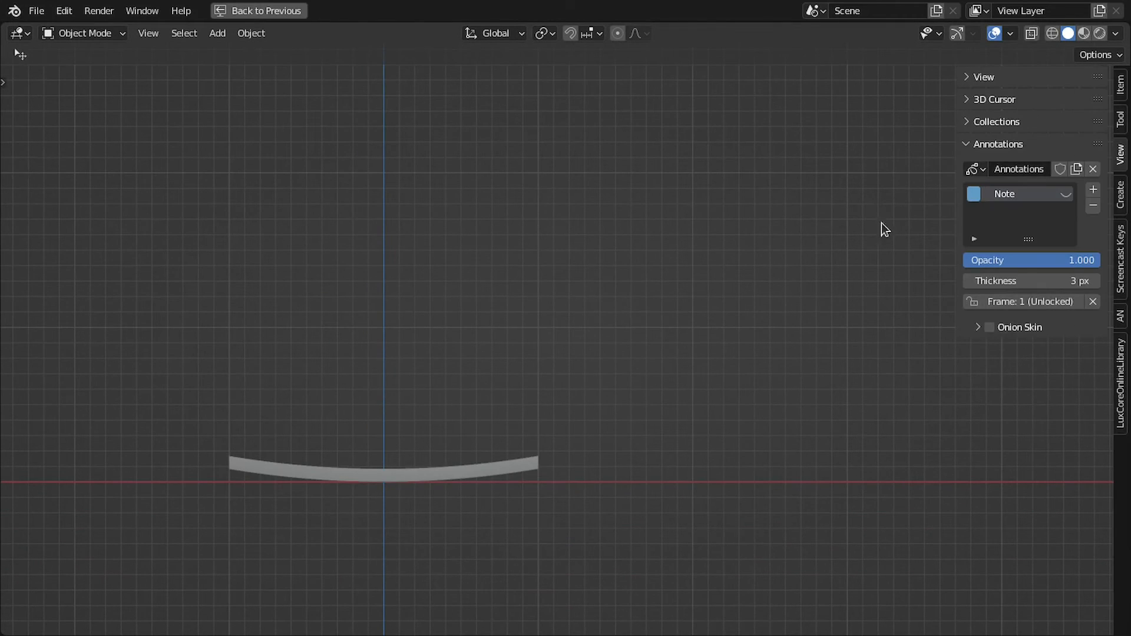
click(1067, 194)
key(n)
scroll(681, 259, down, 4)
shift+middle_drag(599, 351, 560, 298)
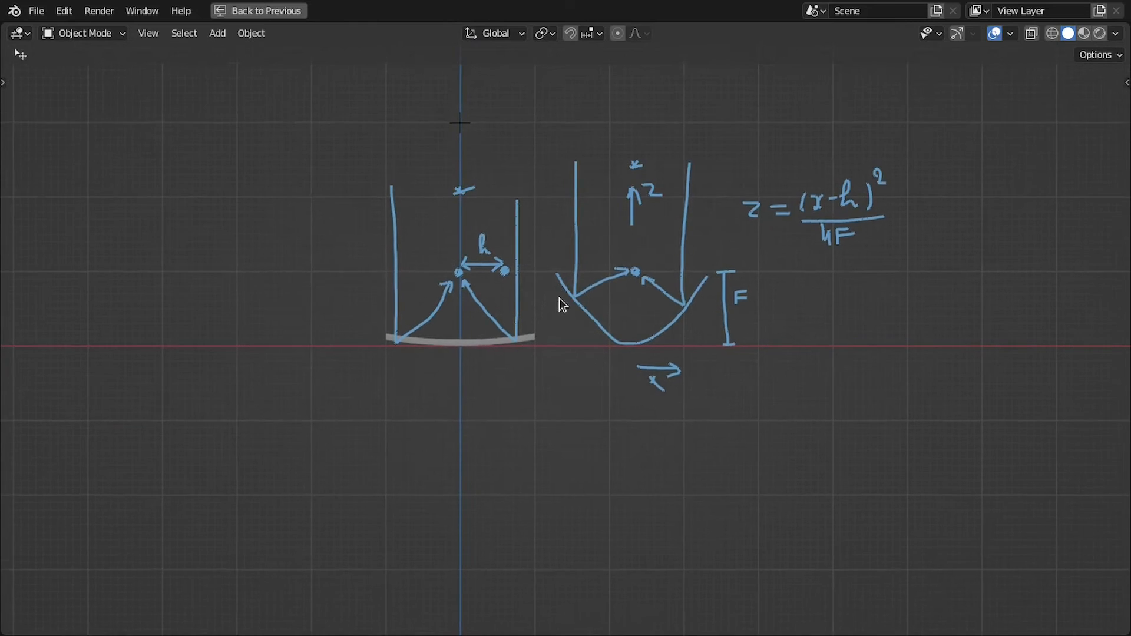
- Draw a small rounded closed loop below the mirror with the Annotate tool
scroll(493, 268, up, 2)
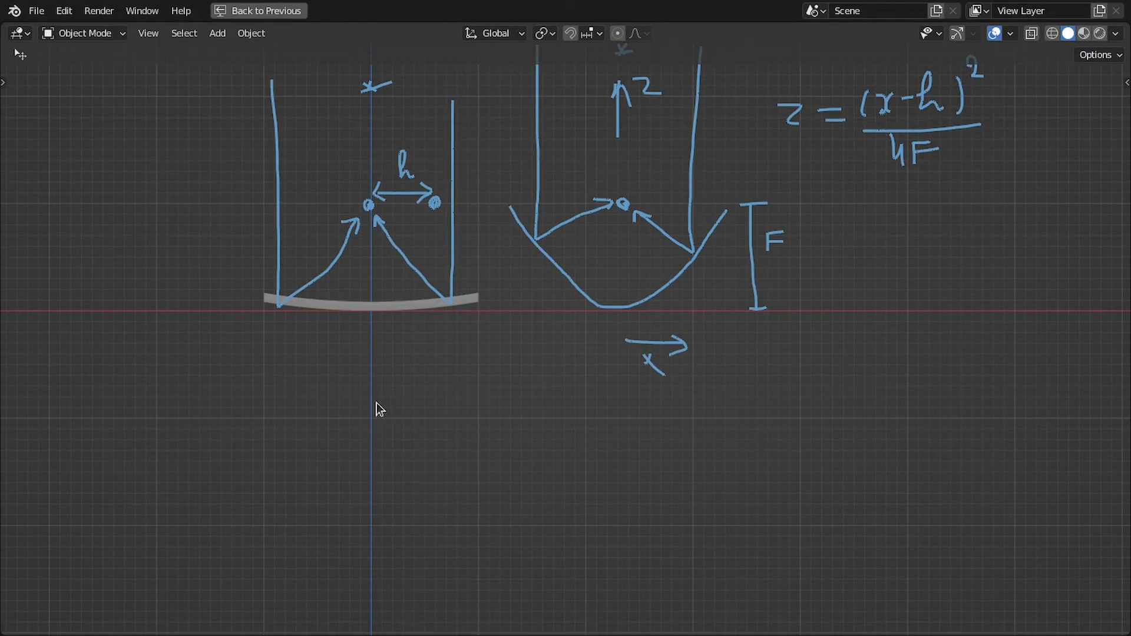
shift+middle_drag(371, 245, 381, 295)
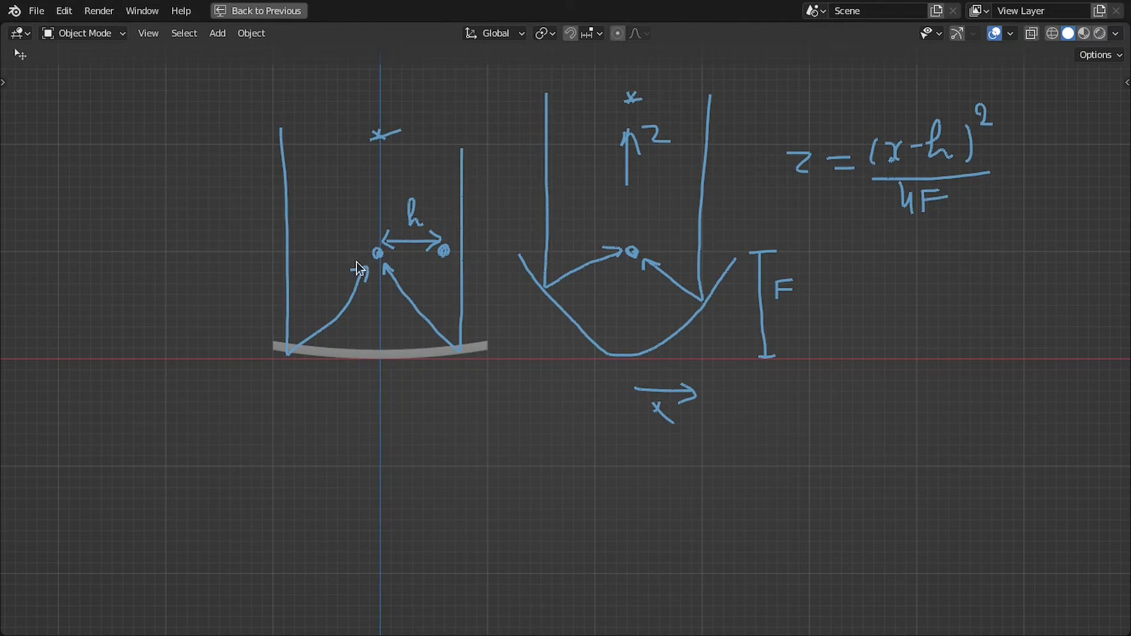
shift+middle_drag(420, 475, 425, 420)
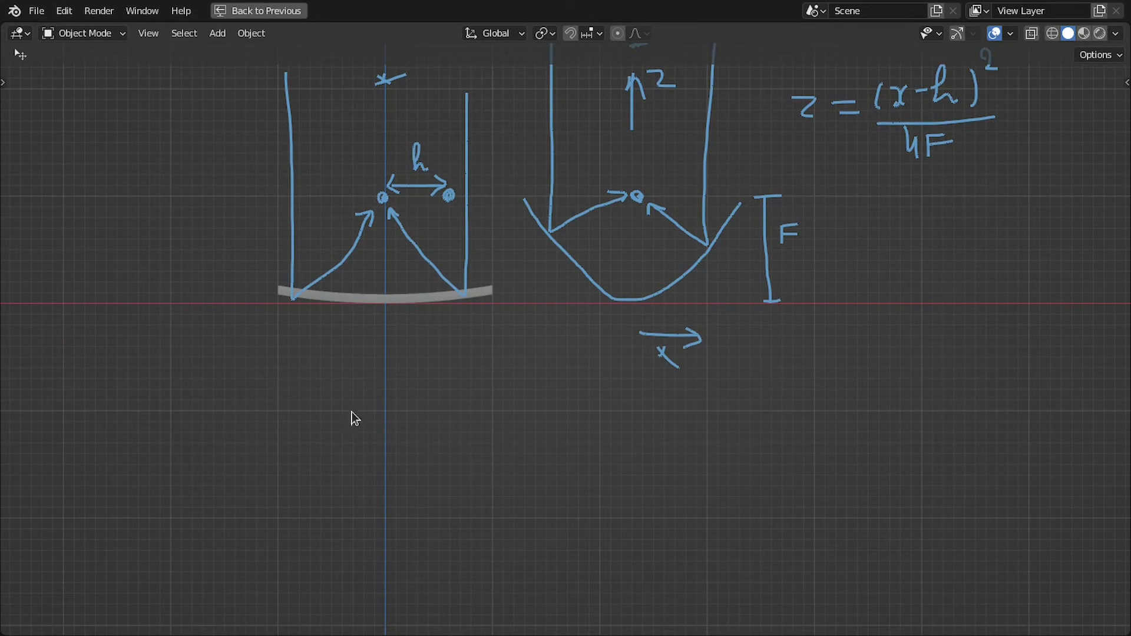
shift+middle_drag(375, 422, 377, 429)
scroll(377, 429, down, 1)
shift+middle_drag(448, 389, 450, 384)
key(shift+space)
key(d)
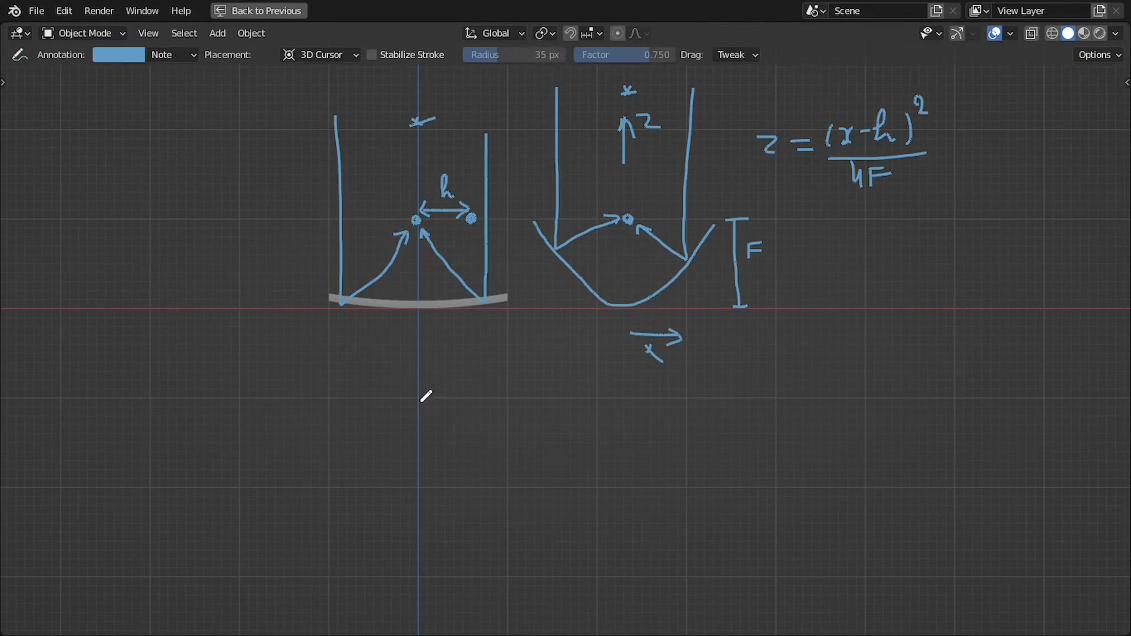
mouse_move(442, 397)
mouse_down()
mouse_move(384, 408)
mouse_move(451, 407)
mouse_move(430, 399)
mouse_up()
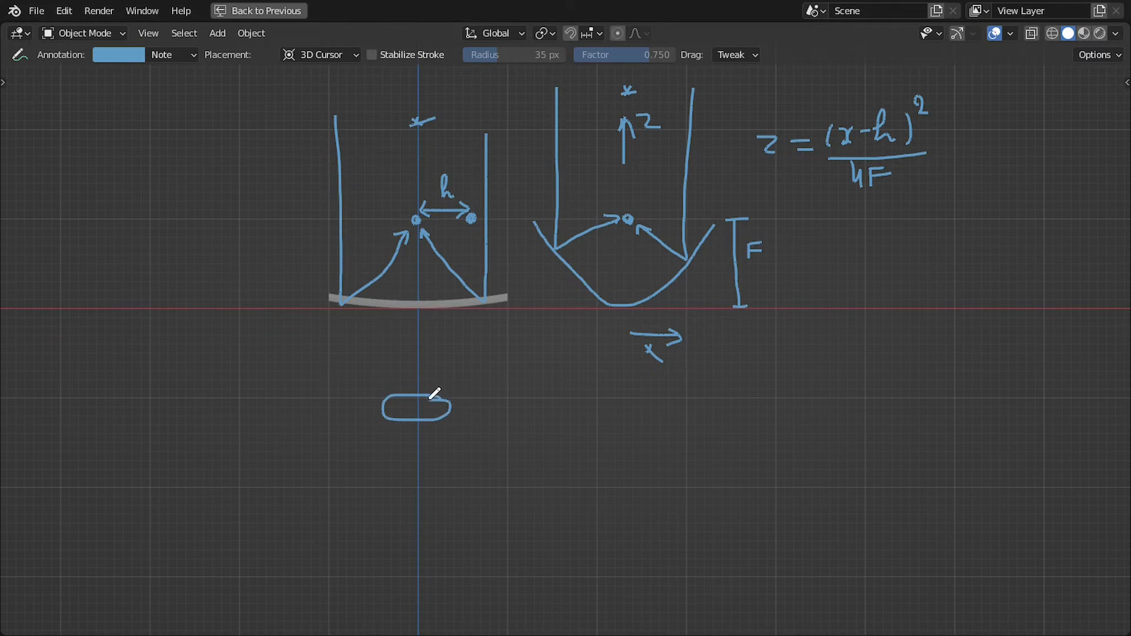
- Sketch a wide shallow parabola below the loop and mark dots along the loop's outline
shift+middle_drag(470, 422, 435, 360)
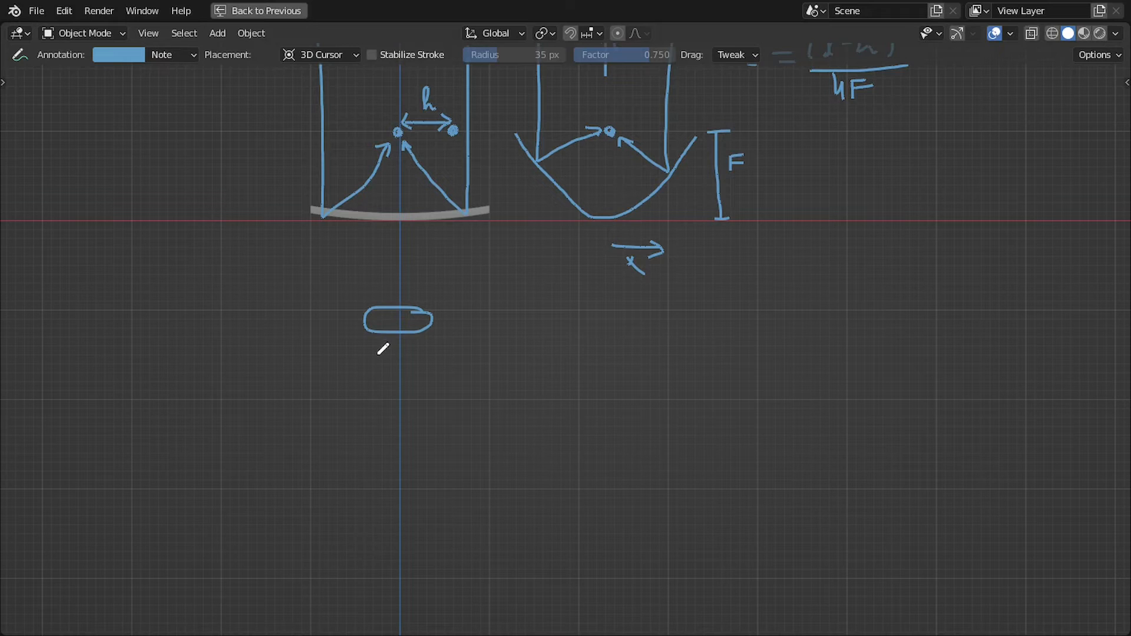
shift+middle_drag(419, 311, 411, 281)
mouse_move(261, 431)
mouse_down()
mouse_move(392, 455)
mouse_move(527, 436)
mouse_up()
shift+middle_drag(495, 389, 512, 430)
scroll(372, 429, up, 1)
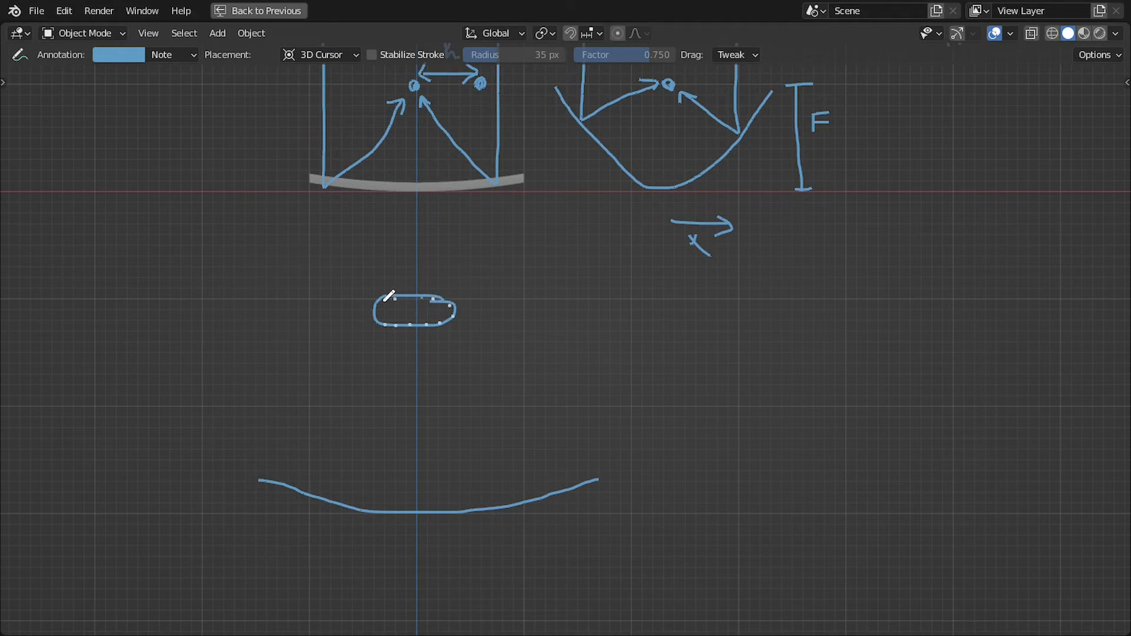
- Draw an arrow from the loop's left end down to the parabola and outline a mirror patch around its tip
scroll(376, 289, up, 2)
shift+middle_drag(391, 336, 456, 272)
mouse_move(353, 220)
mouse_down()
mouse_move(354, 480)
mouse_move(359, 467)
mouse_up()
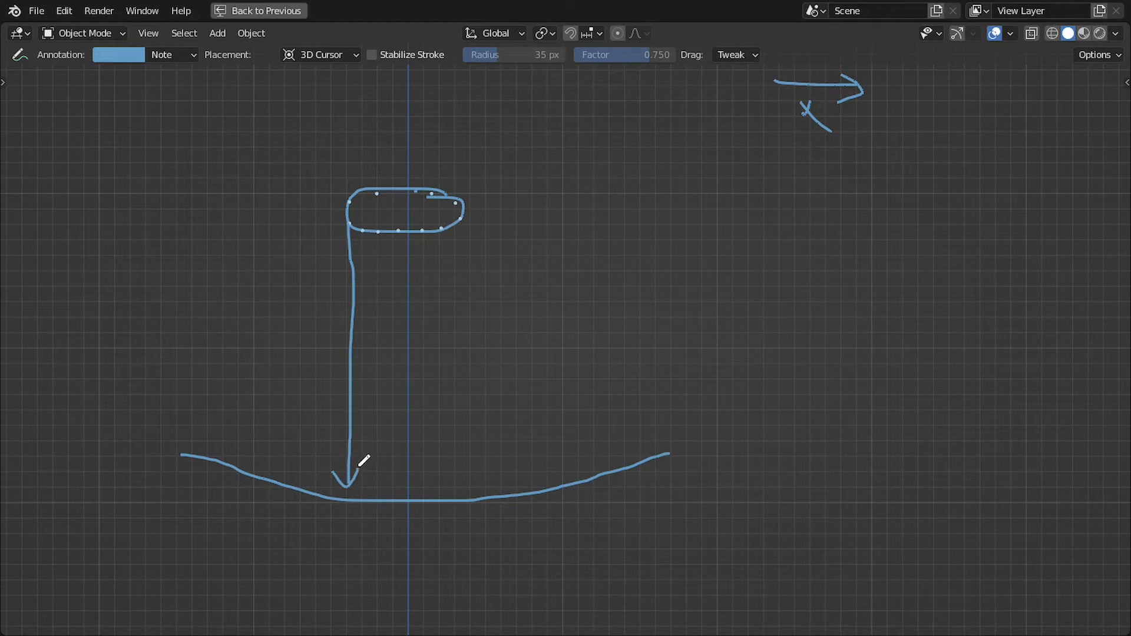
shift+middle_drag(368, 470, 383, 472)
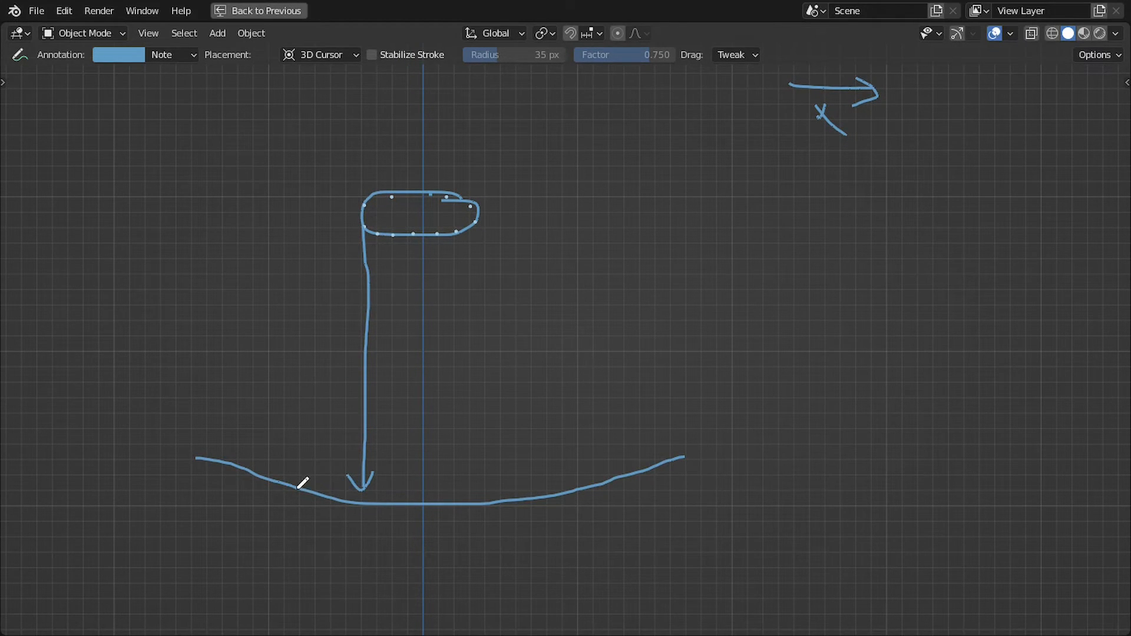
drag(315, 478, 422, 497)
- Draw two parallel rays coming down onto the left mirror patch and their reflections converging on the loop's left end
shift+middle_drag(416, 479, 404, 505)
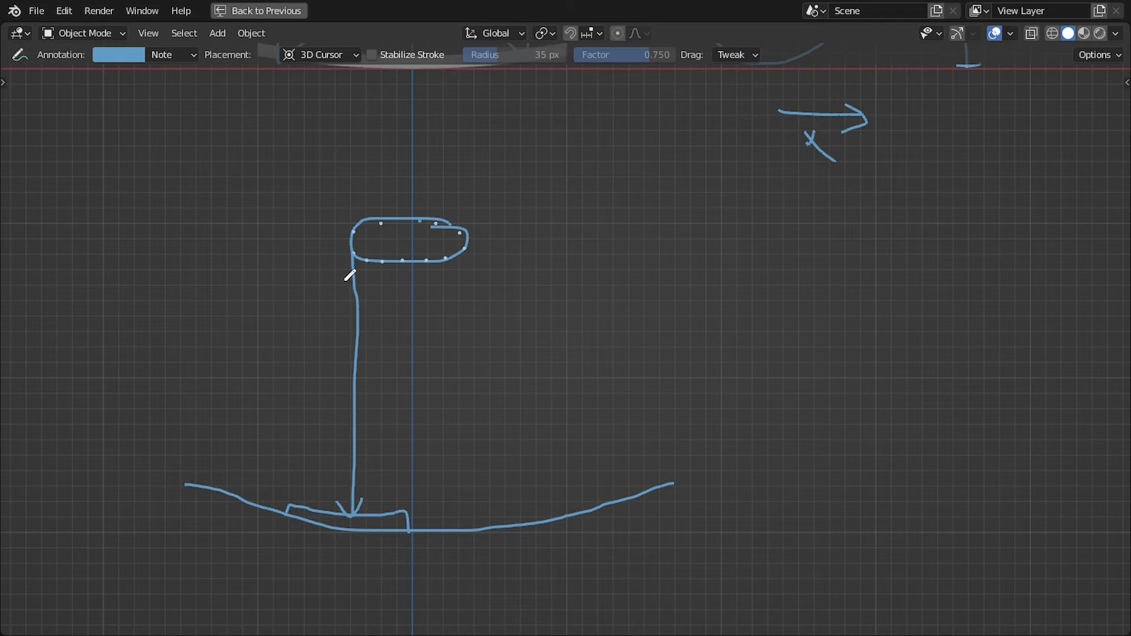
mouse_move(294, 146)
mouse_down()
mouse_move(309, 504)
mouse_move(346, 273)
mouse_move(357, 297)
mouse_up()
mouse_move(384, 146)
mouse_down()
mouse_move(397, 502)
mouse_move(373, 259)
mouse_move(364, 259)
mouse_move(377, 275)
mouse_up()
mouse_move(404, 282)
shift+middle_down()
mouse_move(340, 278)
mouse_move(322, 289)
shift+middle_up()
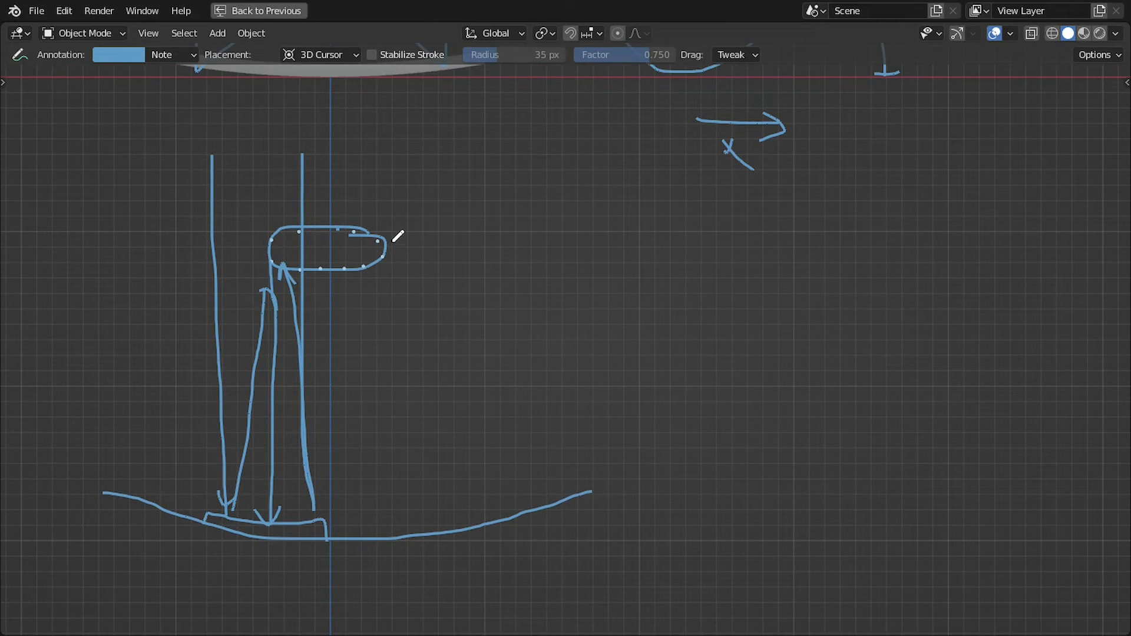
- Draw an arrow from the loop's right end down to the parabola and outline a hatched mirror patch around its tip
mouse_move(385, 239)
mouse_down()
mouse_move(403, 536)
mouse_move(437, 500)
mouse_move(496, 519)
mouse_move(410, 530)
mouse_move(447, 532)
mouse_up()
shift+middle_drag(433, 454, 391, 467)
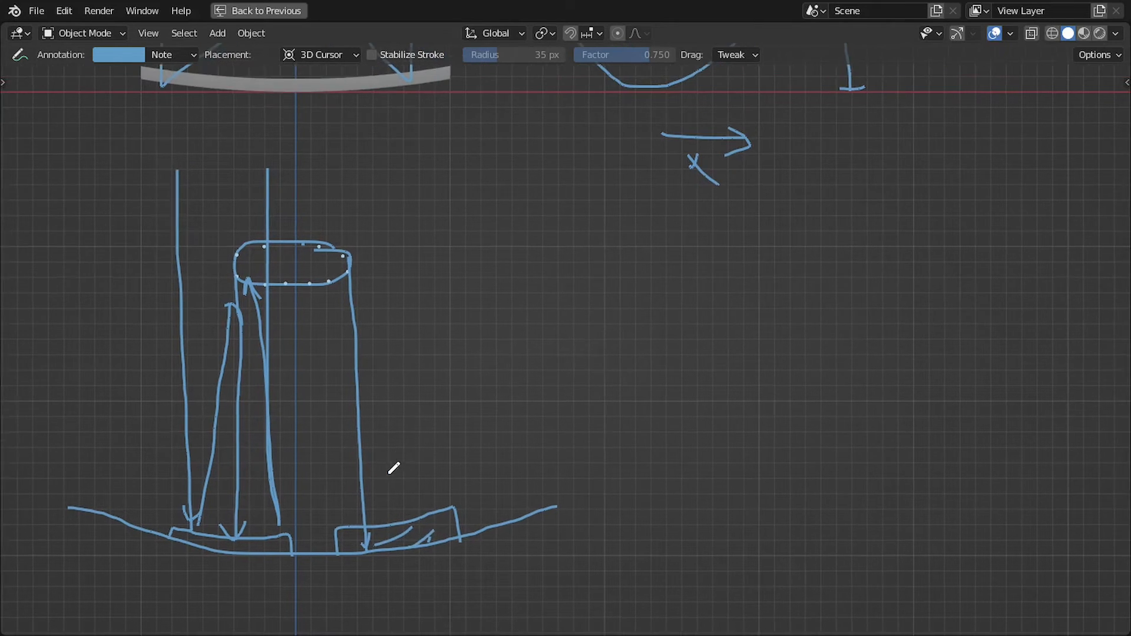
- Draw two rays coming down onto the right mirror patch and their reflections converging on the loop's right end
mouse_move(443, 101)
mouse_down()
mouse_move(444, 498)
mouse_move(353, 274)
mouse_move(348, 295)
mouse_up()
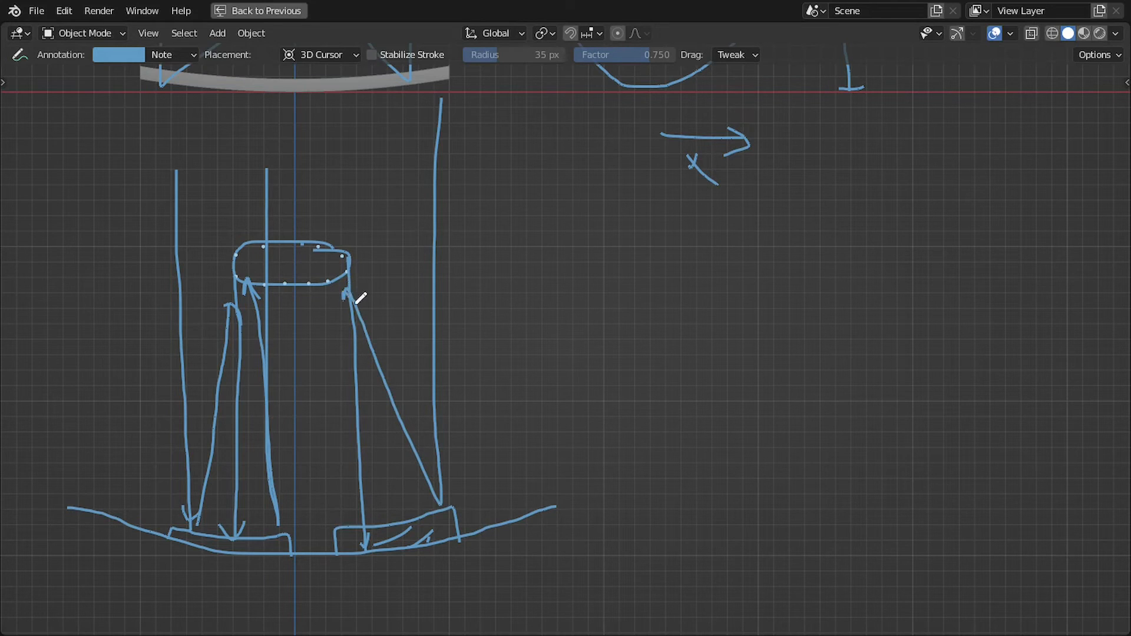
mouse_move(326, 131)
mouse_down()
mouse_move(361, 530)
mouse_move(365, 348)
mouse_move(350, 293)
mouse_up()
scroll(393, 314, down, 1)
shift+middle_drag(394, 313, 421, 378)
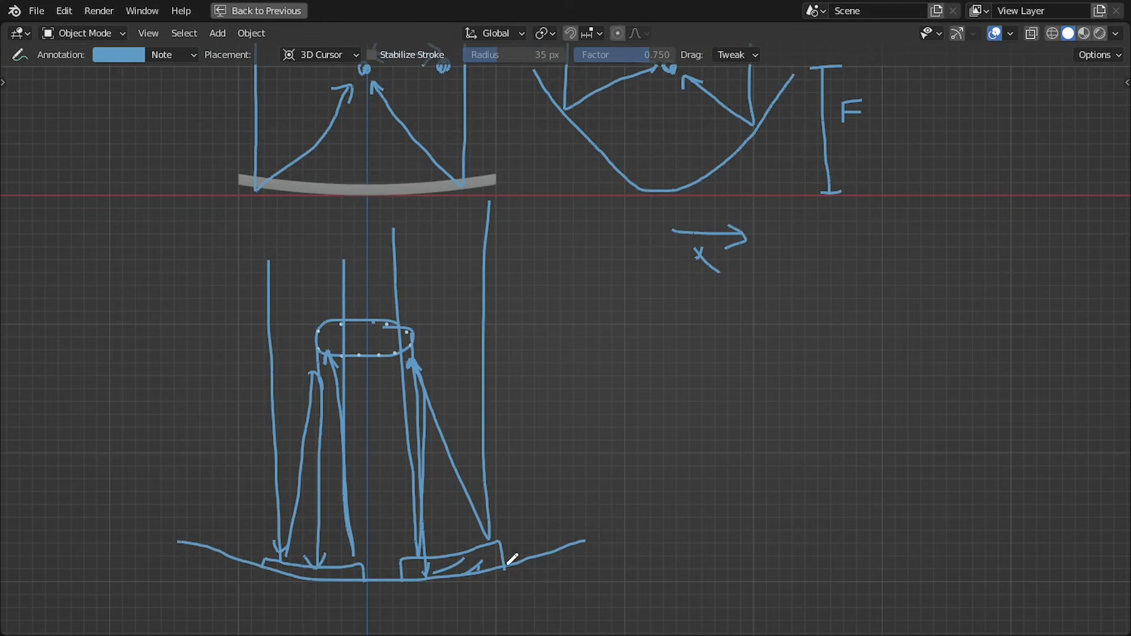
shift+middle_drag(451, 471, 257, 392)
- Add a Bezier circle at the focus and scale it down to fit within the small square screen
key(ctrl+alt+space)
key(shift+a)
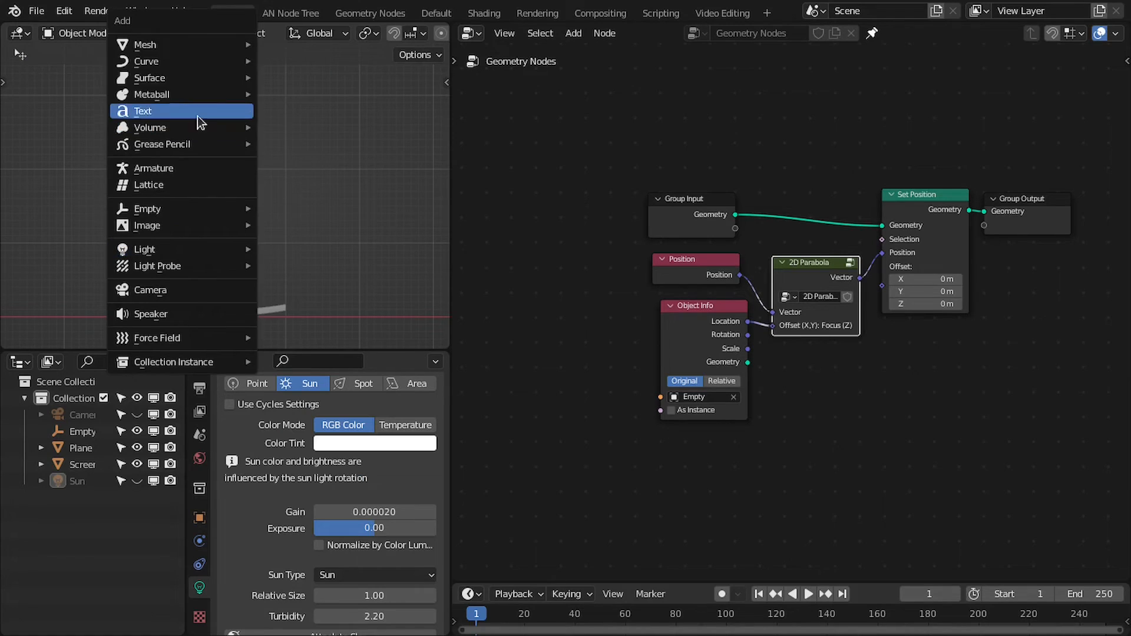
mouse_move(147, 59)
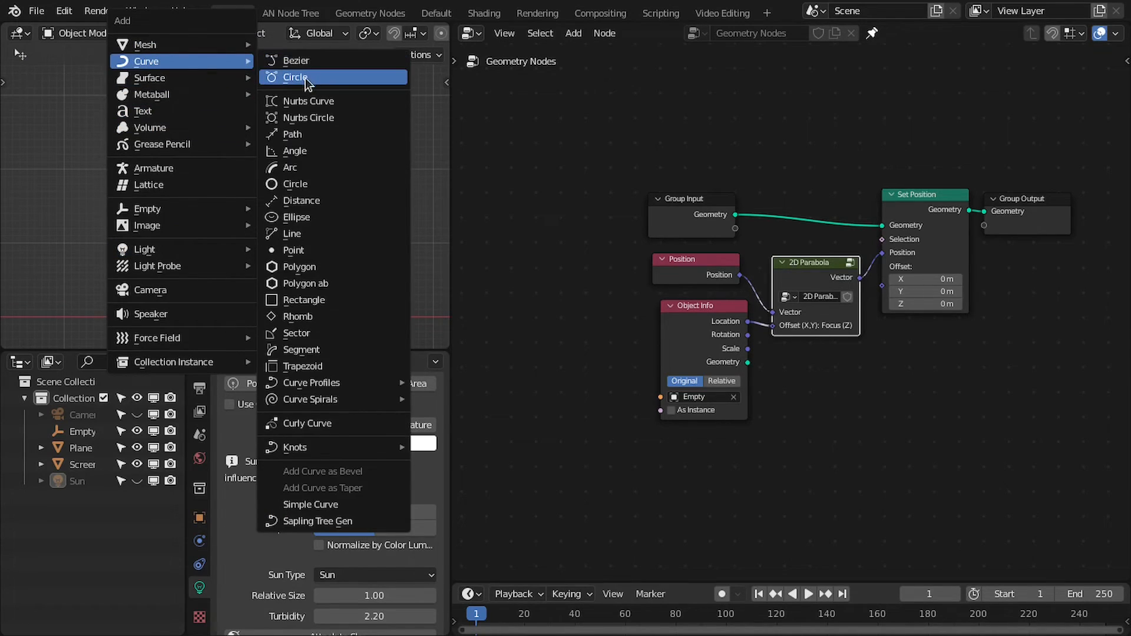
click(285, 77)
key(ctrl+space)
middle_drag(280, 91, 584, 346)
scroll(583, 347, up, 2)
key(s)
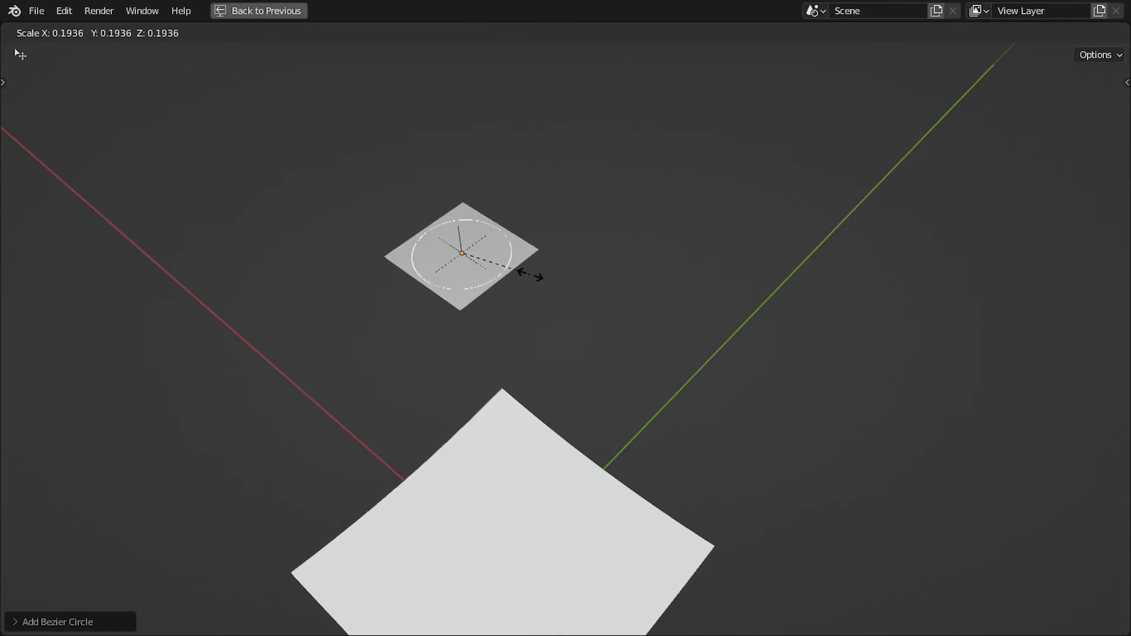
click(520, 274)
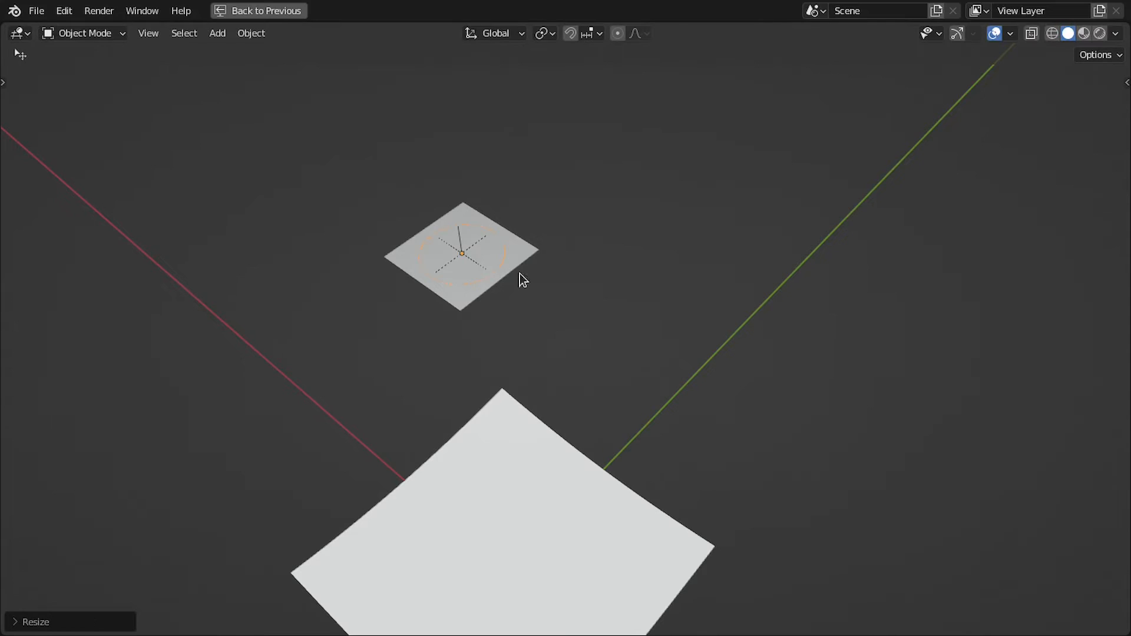
- Bring the Bezier circle into the node tree as an Object Info node below the Empty's and set it to Relative
key(KP_1)
key(ctrl+space)
middle_drag(705, 444, 672, 291)
drag(83, 415, 622, 361)
middle_drag(660, 354, 586, 382)
drag(526, 421, 553, 387)
click(590, 425)
scroll(643, 357, up, 1)
middle_drag(643, 318, 701, 230)
scroll(698, 333, up, 1)
- Add a Resample Curve node and feed it the Bezier circle's Geometry
key(shift+a)
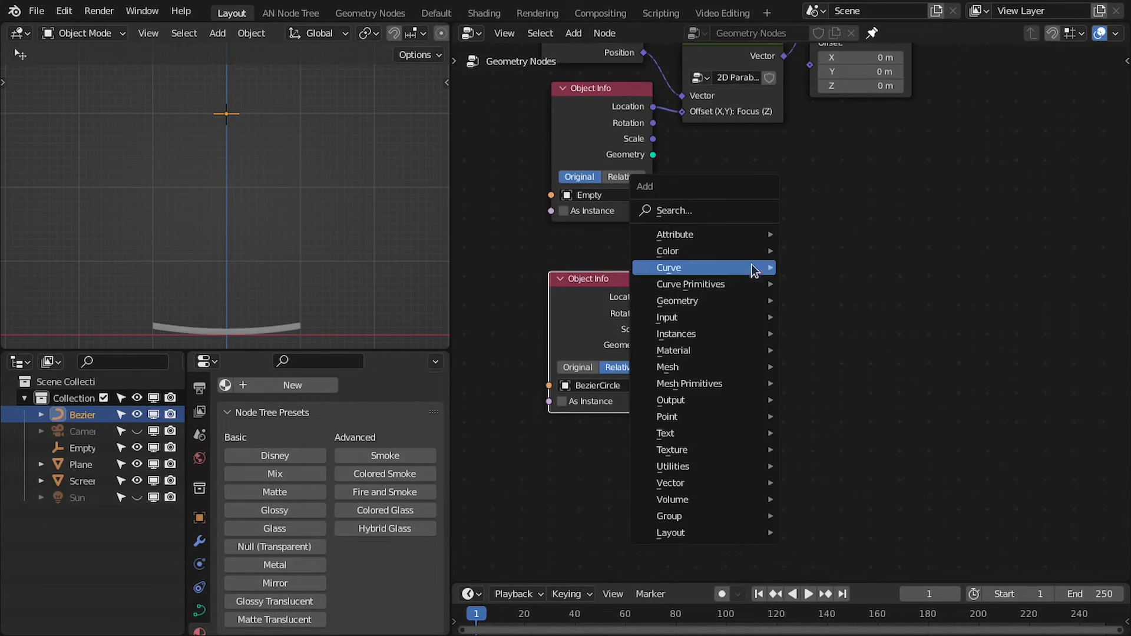
click(687, 213)
text(resam)
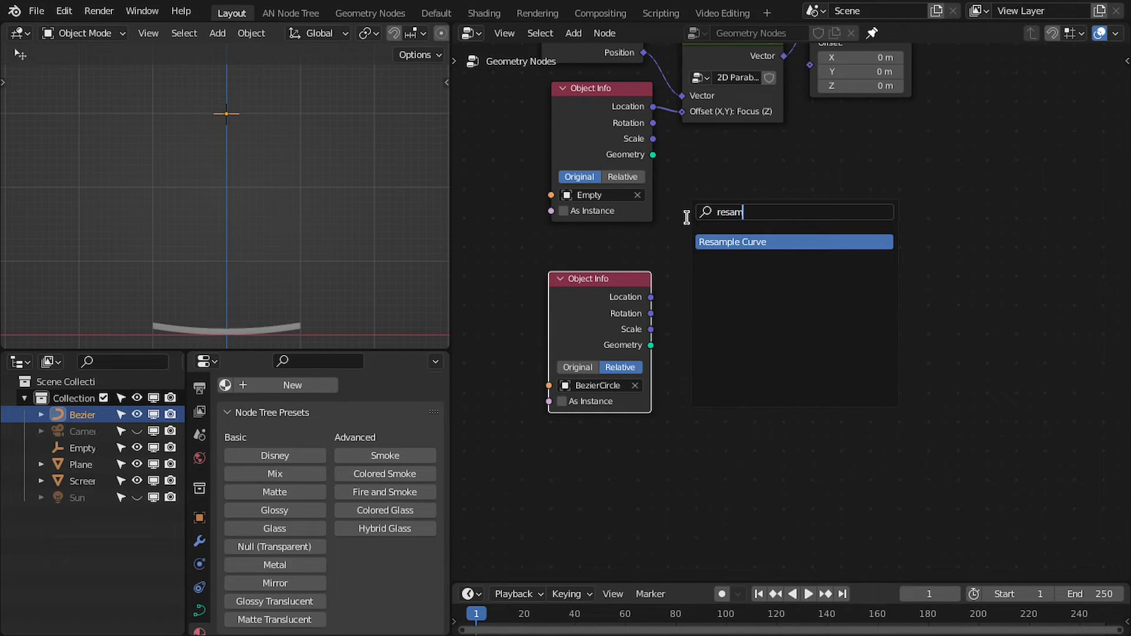
key(Return)
click(683, 277)
drag(651, 345, 683, 337)
- Set the Resample Curve node to Length mode with a length of 0.01 m
click(706, 317)
click(717, 366)
click(704, 351)
text(0.01)
key(Return)
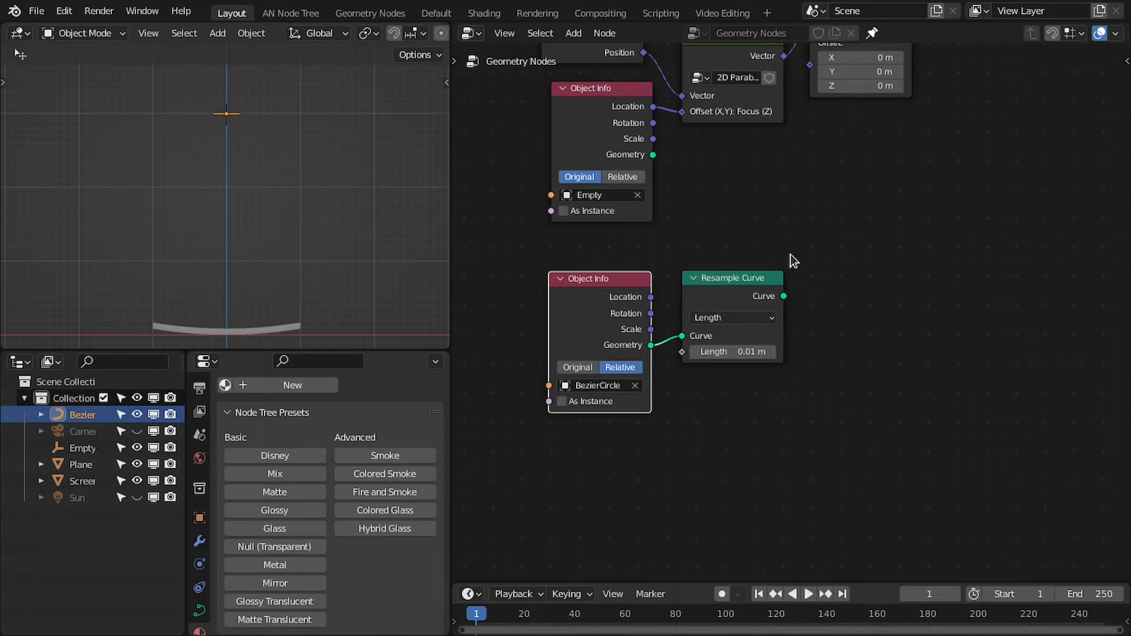
- Add a Curve to Mesh node after Resample Curve and connect the resampled curve to its Curve input
middle_drag(790, 259, 668, 277)
drag(644, 304, 634, 305)
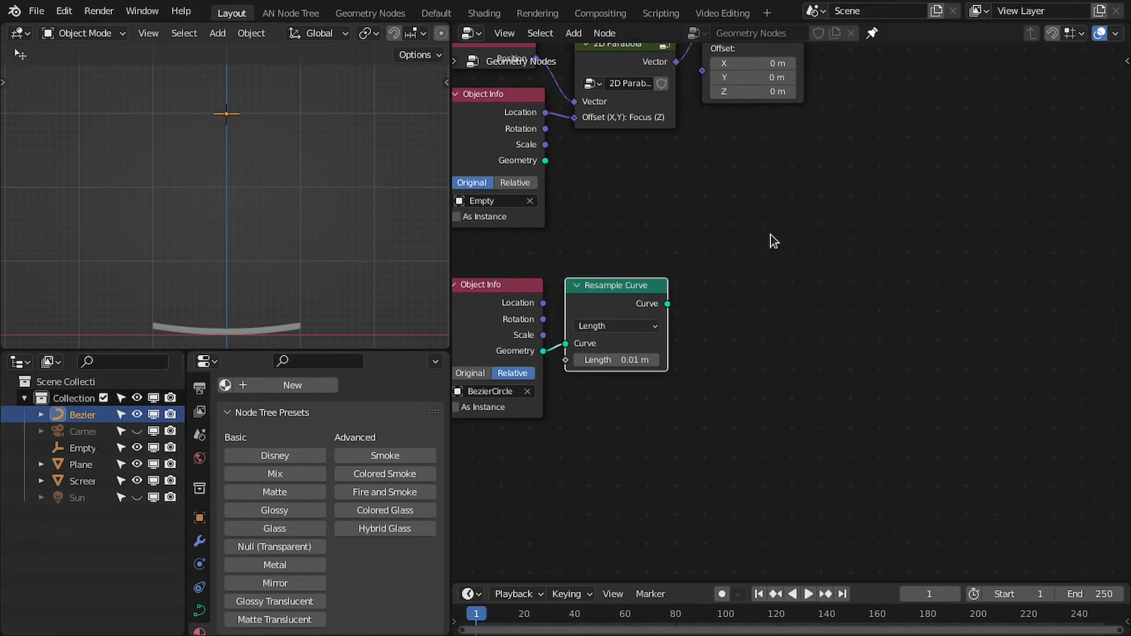
key(shift+a)
click(770, 235)
text(curve)
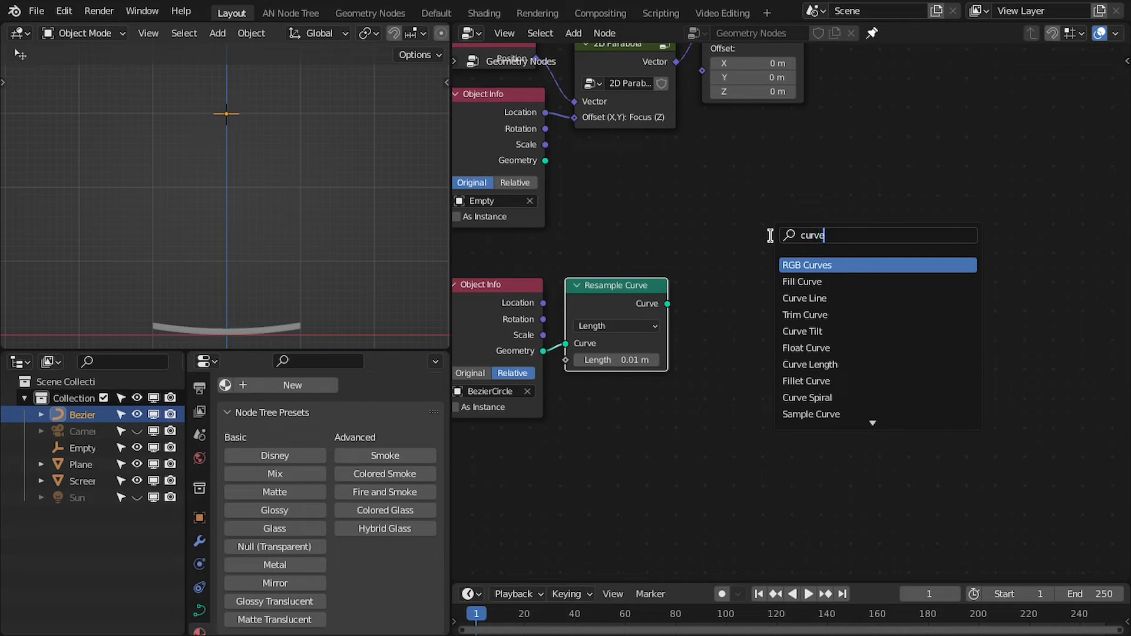
text( to)
key(Return)
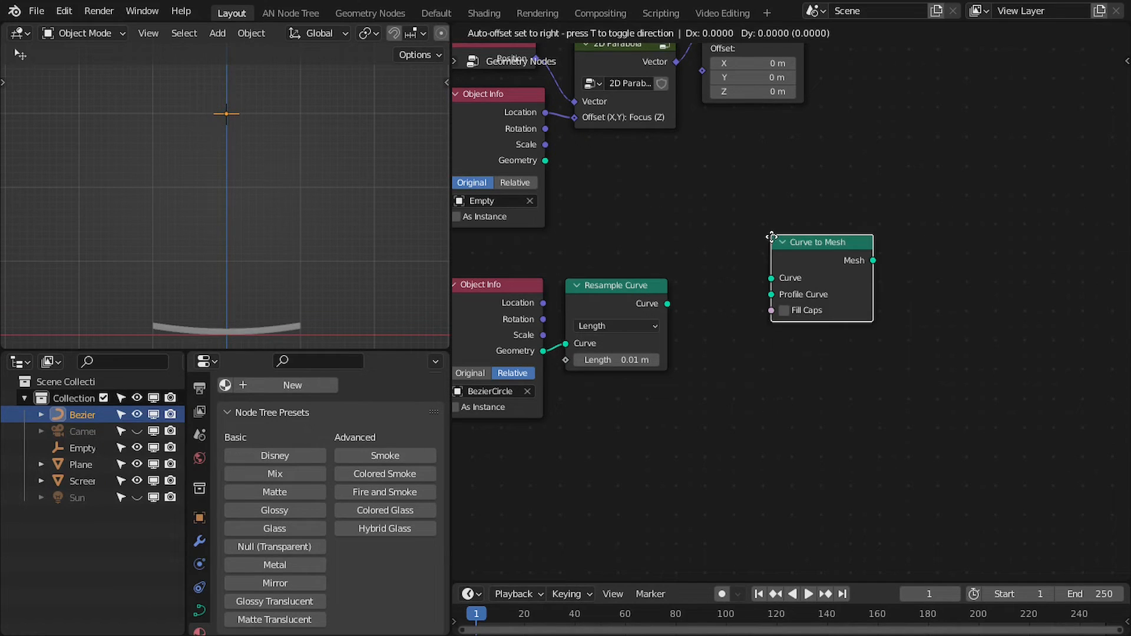
click(696, 287)
drag(667, 304, 697, 323)
scroll(781, 277, up, 2)
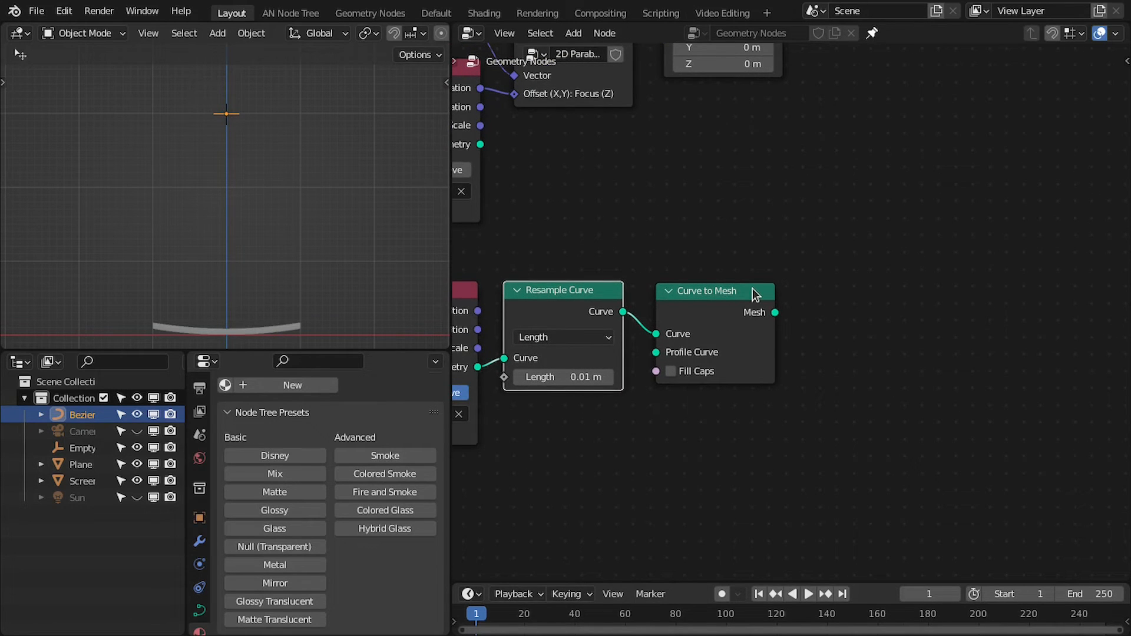
- Add a Raycast node beside the Curve to Mesh node
middle_drag(731, 309, 765, 242)
key(shift+a)
click(855, 188)
text(ray)
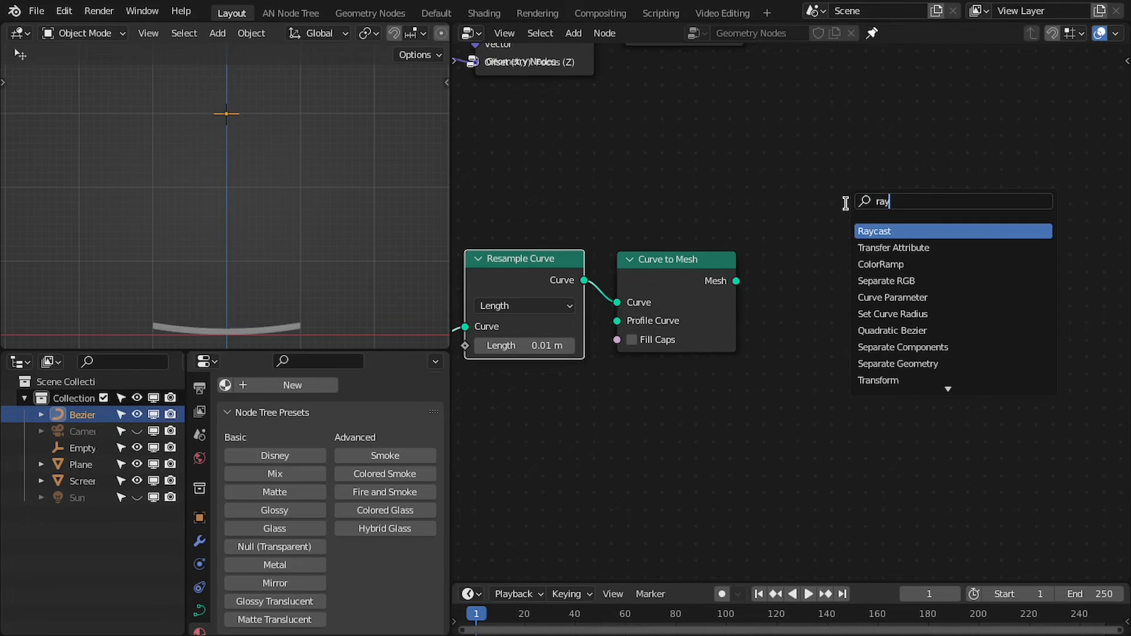
key(Return)
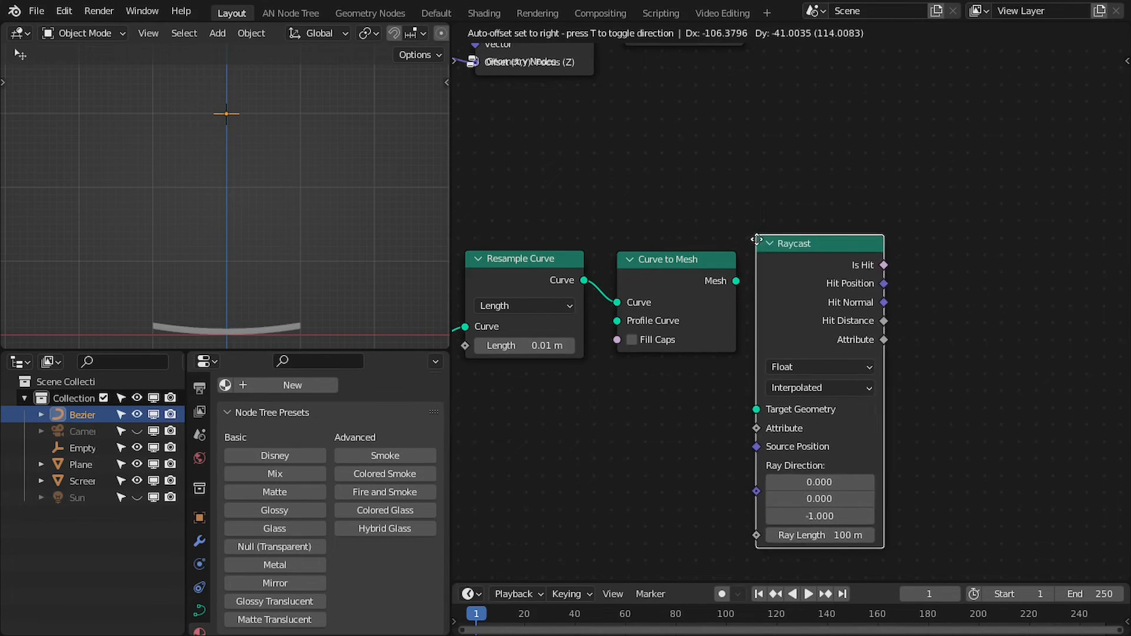
click(769, 291)
middle_drag(905, 287, 873, 285)
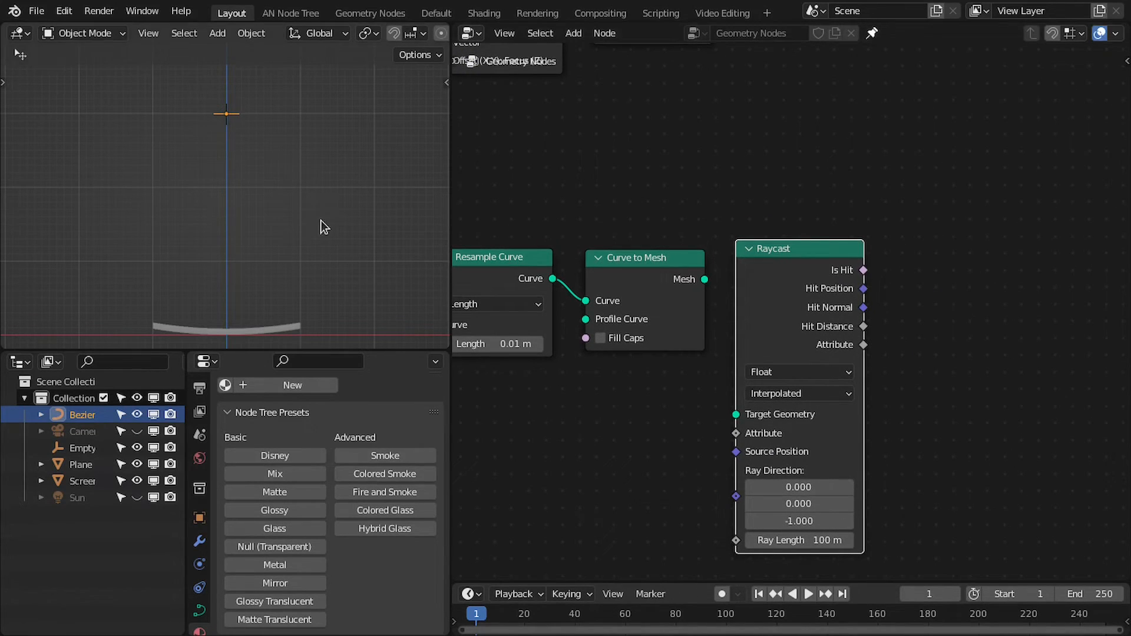
- Show the Note annotation layer in the enlarged 3D viewport
key(ctrl+space)
shift+middle_drag(577, 311, 499, 152)
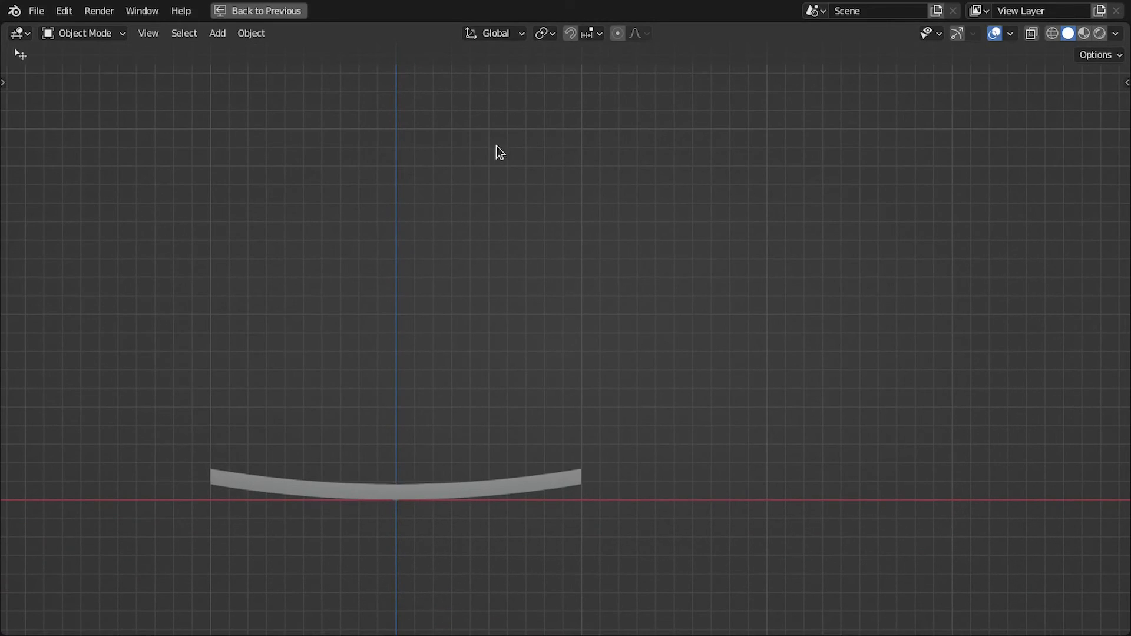
key(n)
click(1065, 196)
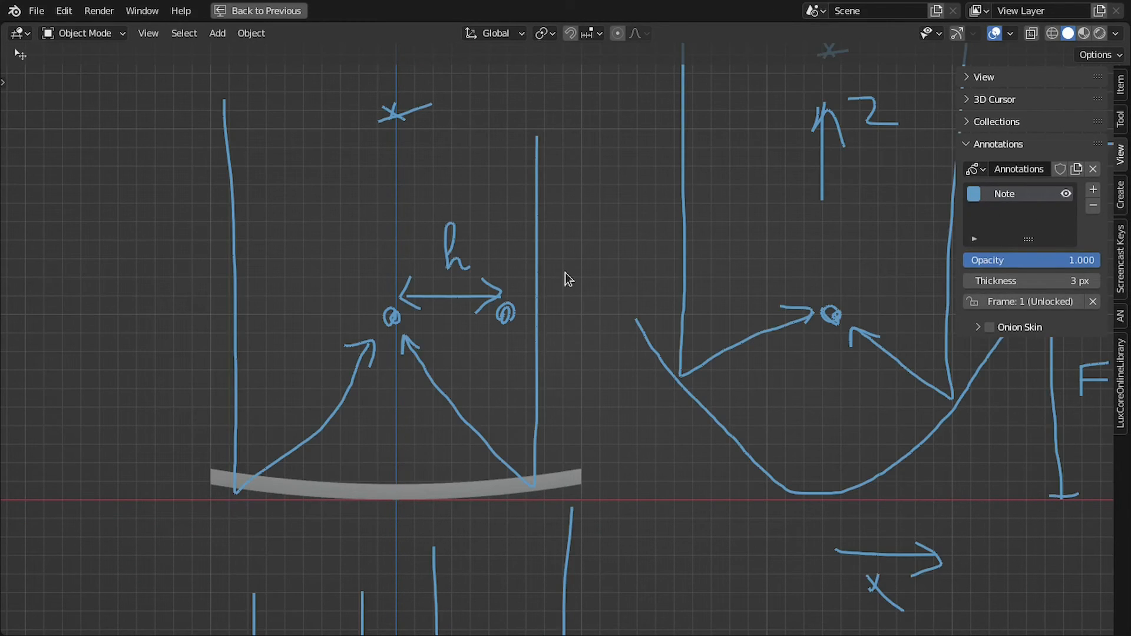
key(n)
- Sketch a wide parabola beside the loop diagram, with a short slanted line marked with dots above it
mouse_move(565, 273)
shift+middle_down()
mouse_move(458, 98)
mouse_move(401, 526)
mouse_move(373, 436)
shift+middle_up()
shift+middle_drag(586, 436, 399, 483)
key(shift+space)
key(d)
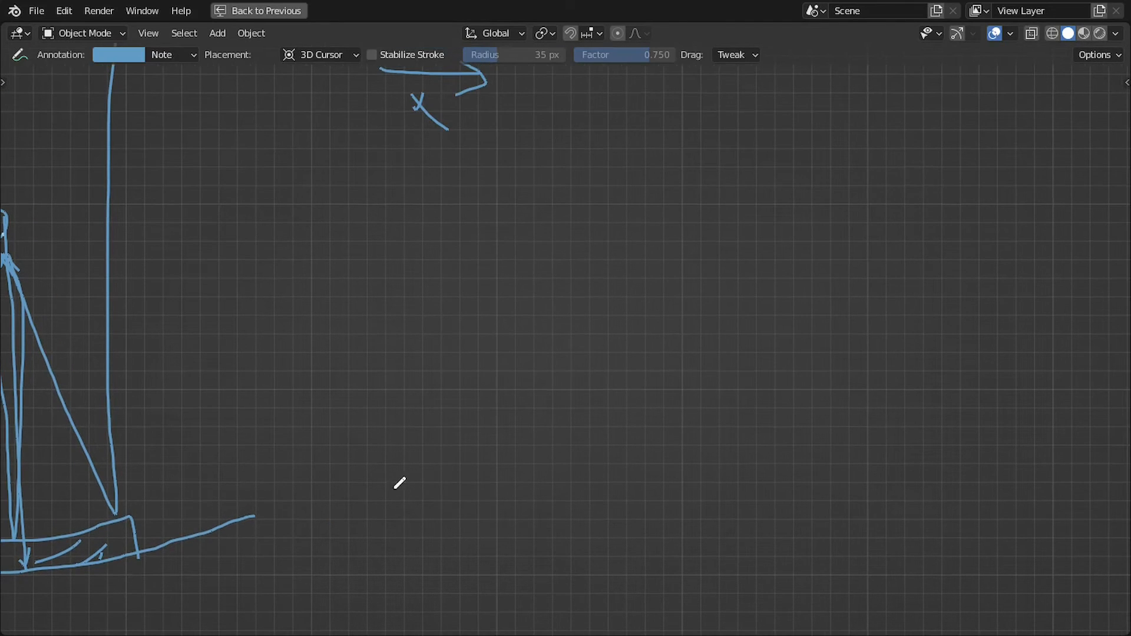
mouse_move(357, 498)
mouse_down()
mouse_move(613, 561)
mouse_move(770, 500)
mouse_up()
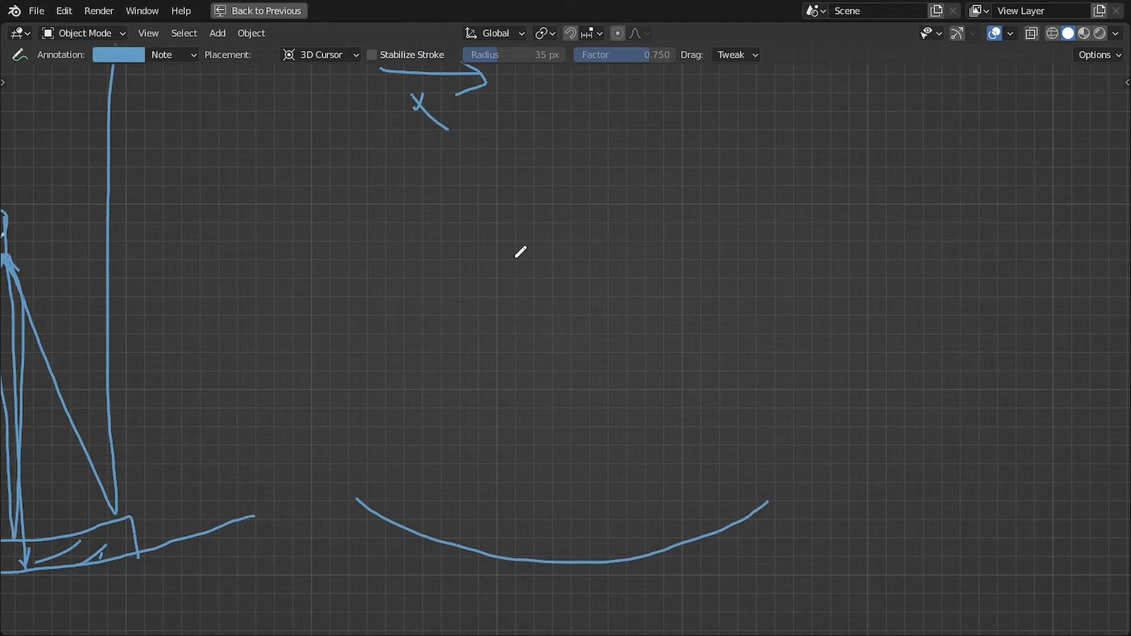
drag(508, 195, 593, 234)
shift+middle_drag(512, 217, 522, 228)
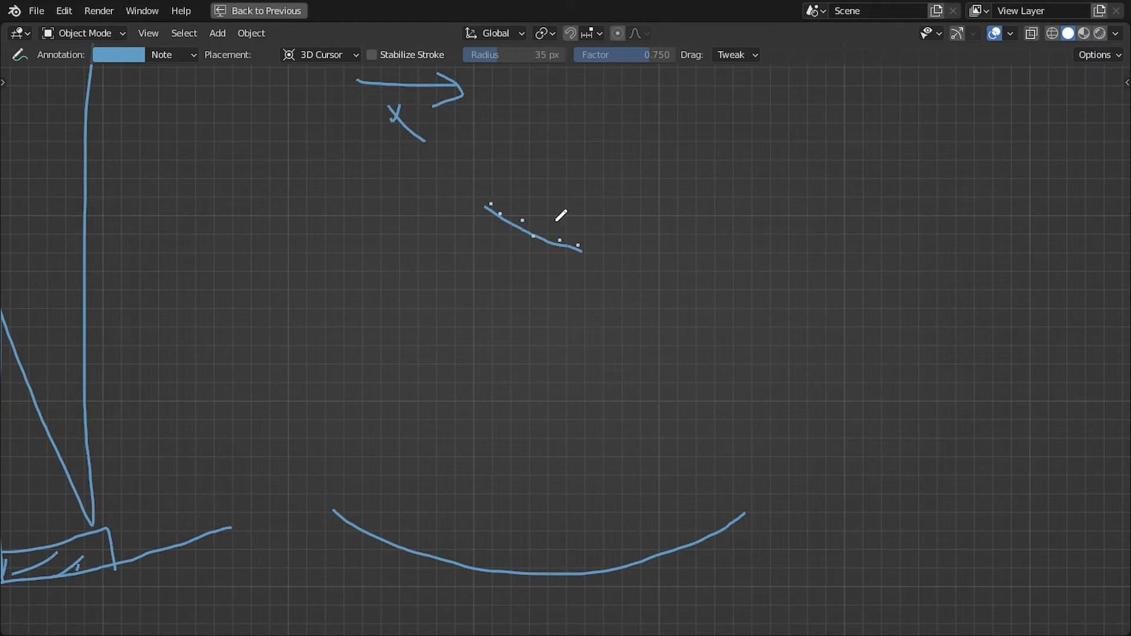
shift+middle_drag(560, 216, 518, 209)
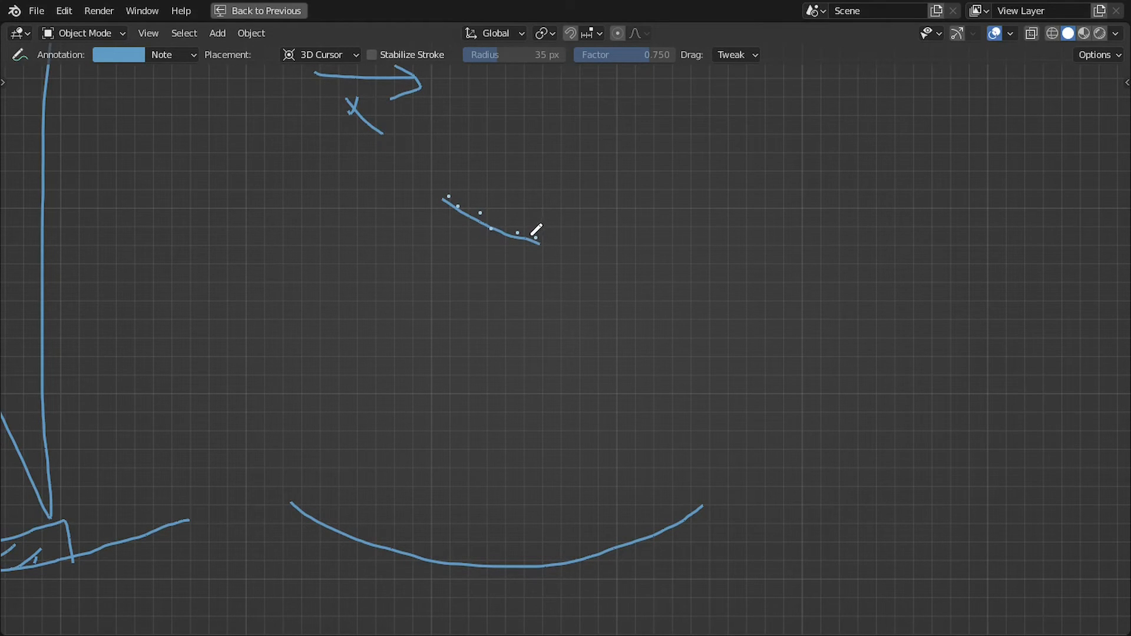
- Outline a hatched mirror patch on the parabola's right half, and mark the dotted line with a circle at its lower end and an arrow down to the patch
mouse_move(471, 564)
mouse_down()
mouse_move(658, 502)
mouse_move(642, 522)
mouse_move(542, 545)
mouse_move(564, 560)
mouse_up()
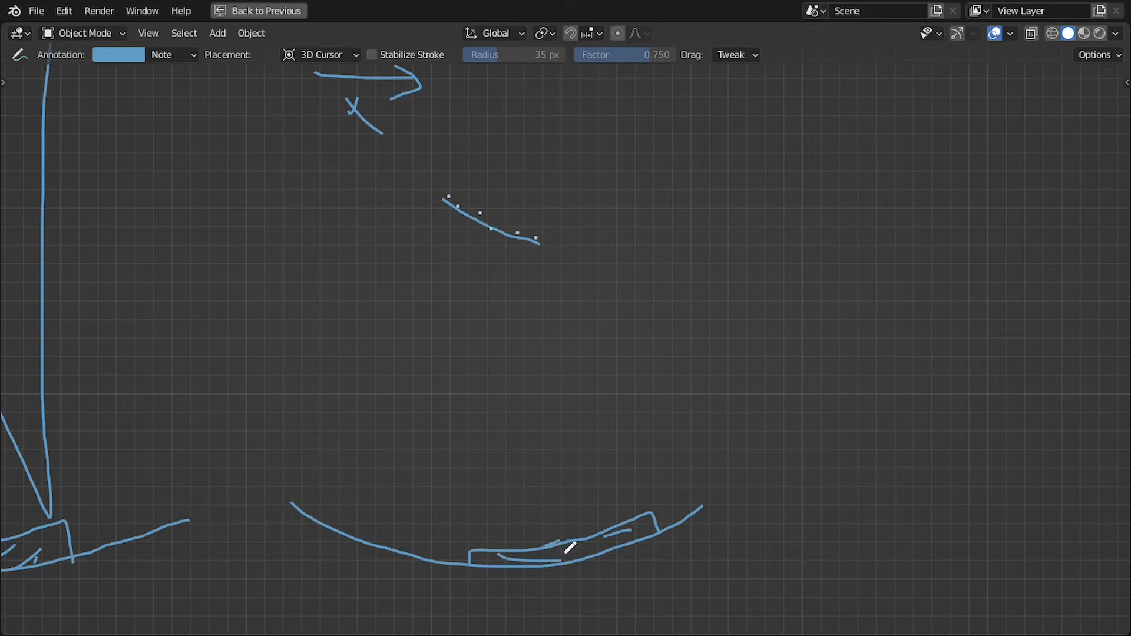
mouse_move(529, 230)
mouse_down()
mouse_move(527, 241)
mouse_move(550, 230)
mouse_up()
mouse_move(397, 474)
shift+middle_down()
mouse_move(369, 478)
mouse_move(347, 517)
shift+middle_up()
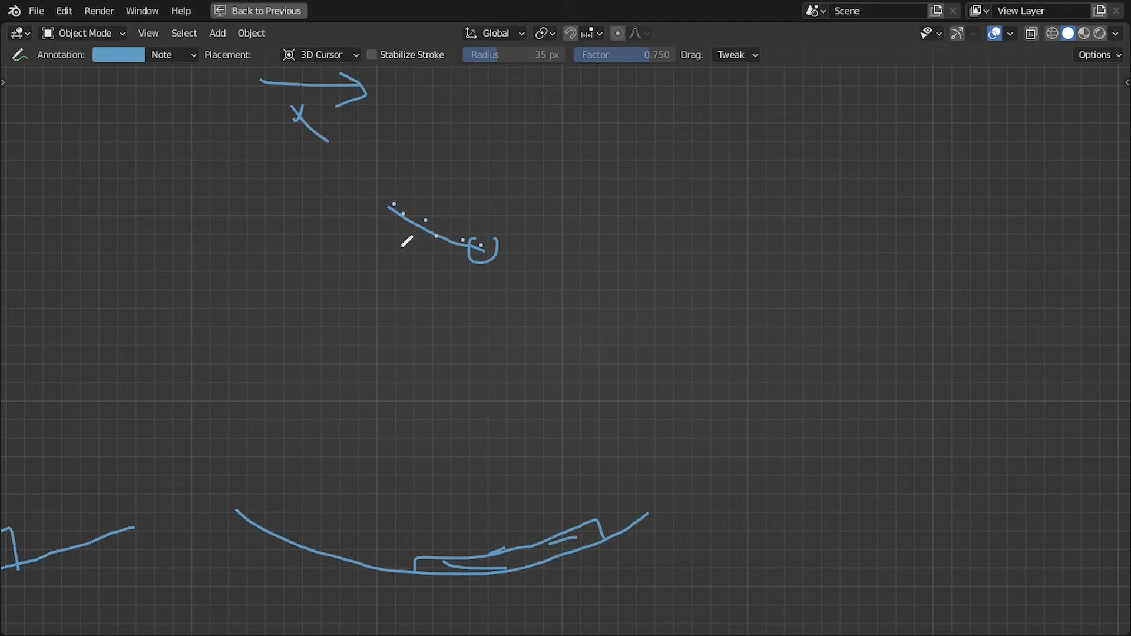
drag(440, 277, 448, 533)
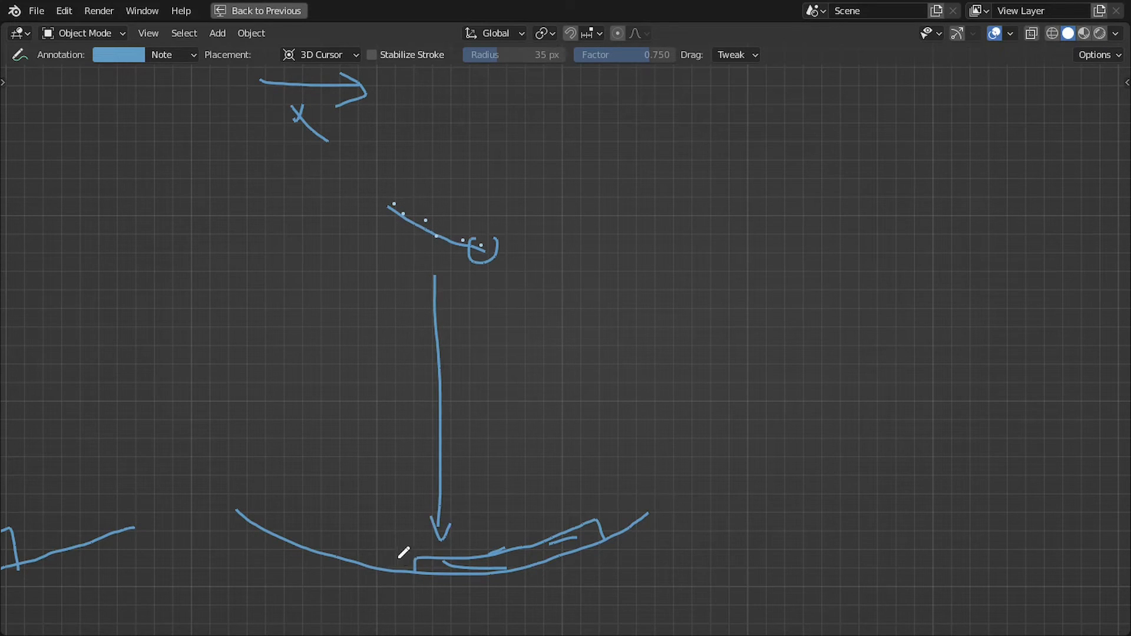
shift+middle_drag(406, 561, 382, 585)
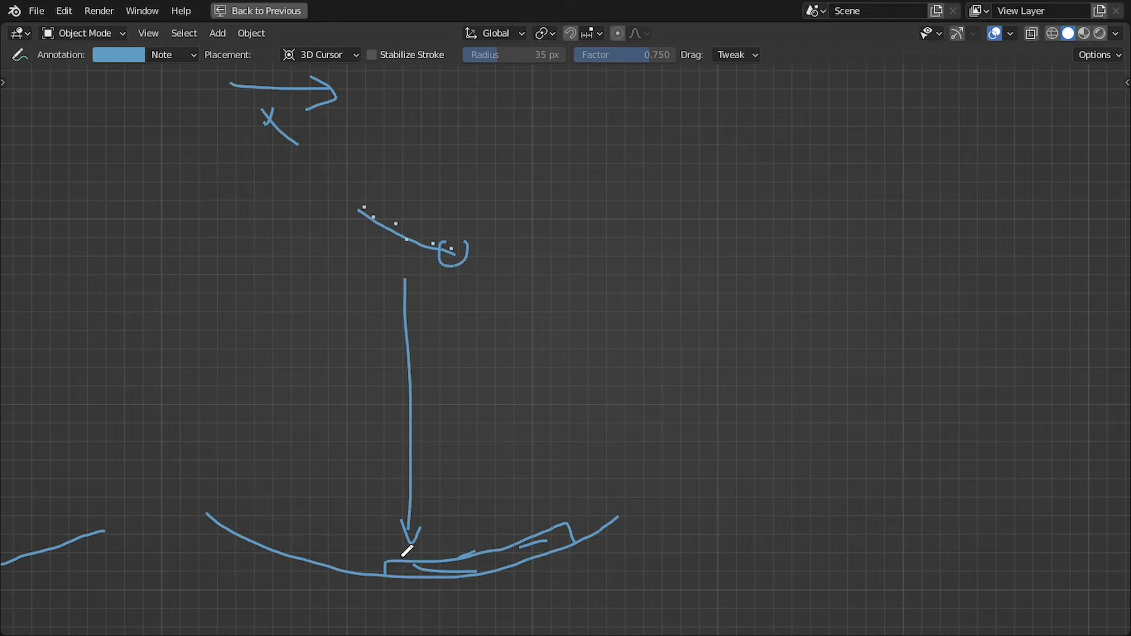
- Sketch another wide parabola further right, with a hatched patch on its right half and a dotted slanted line above its right end
mouse_move(489, 543)
shift+middle_down()
mouse_move(385, 533)
mouse_move(335, 504)
shift+middle_up()
mouse_move(477, 477)
mouse_down()
mouse_move(669, 545)
mouse_move(969, 498)
mouse_up()
shift+middle_drag(900, 479, 783, 479)
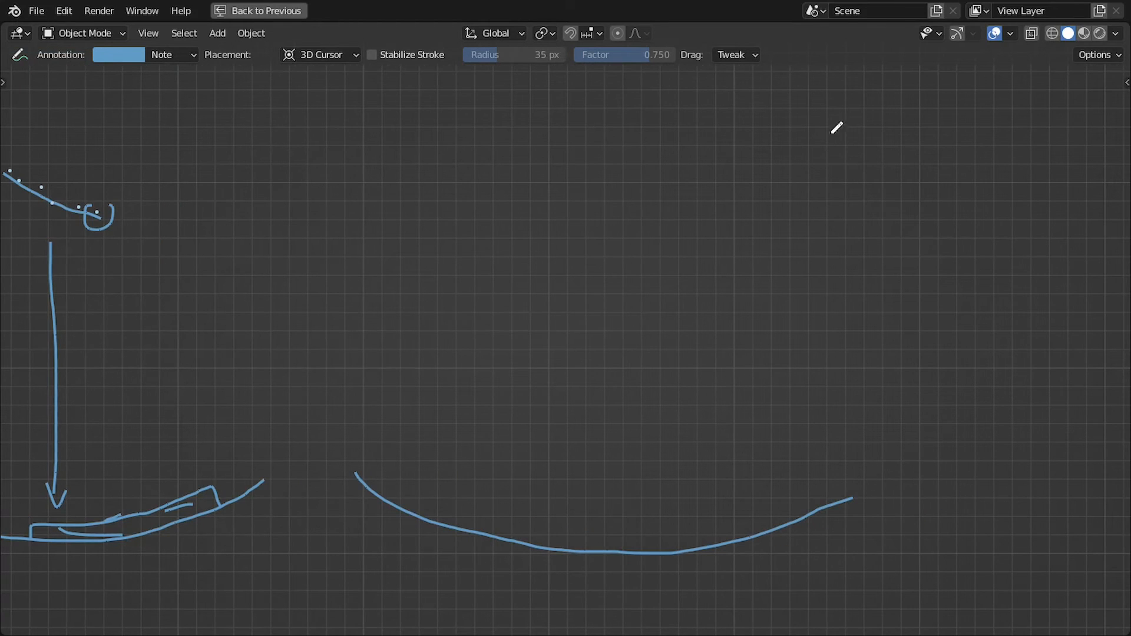
drag(812, 159, 918, 238)
mouse_move(622, 532)
mouse_down()
mouse_move(848, 480)
mouse_move(655, 540)
mouse_up()
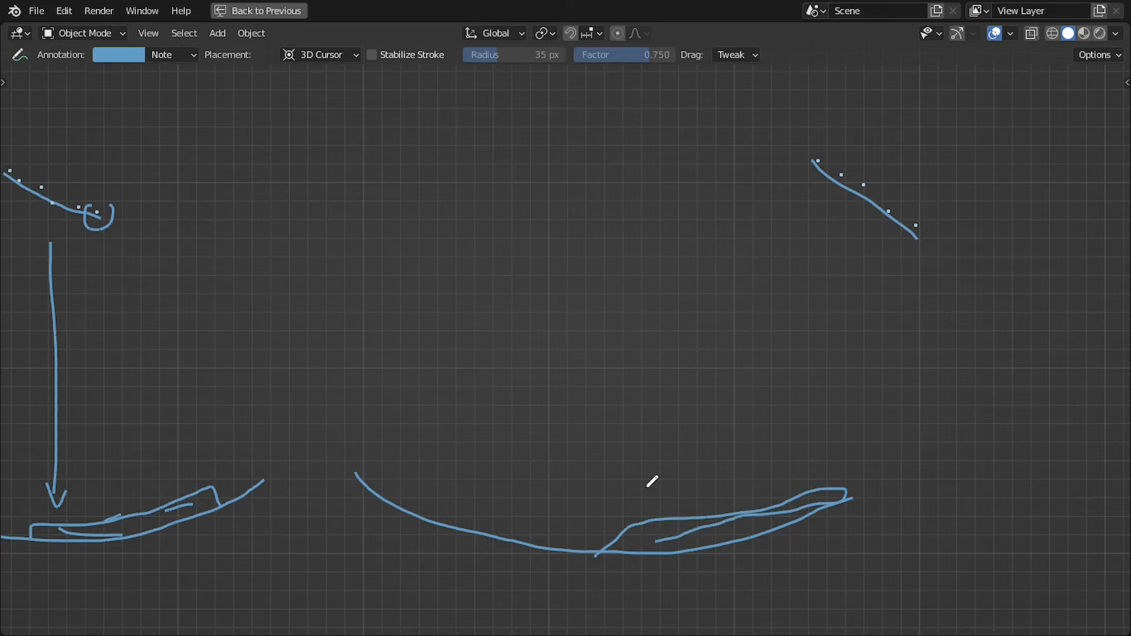
shift+middle_drag(860, 204, 785, 210)
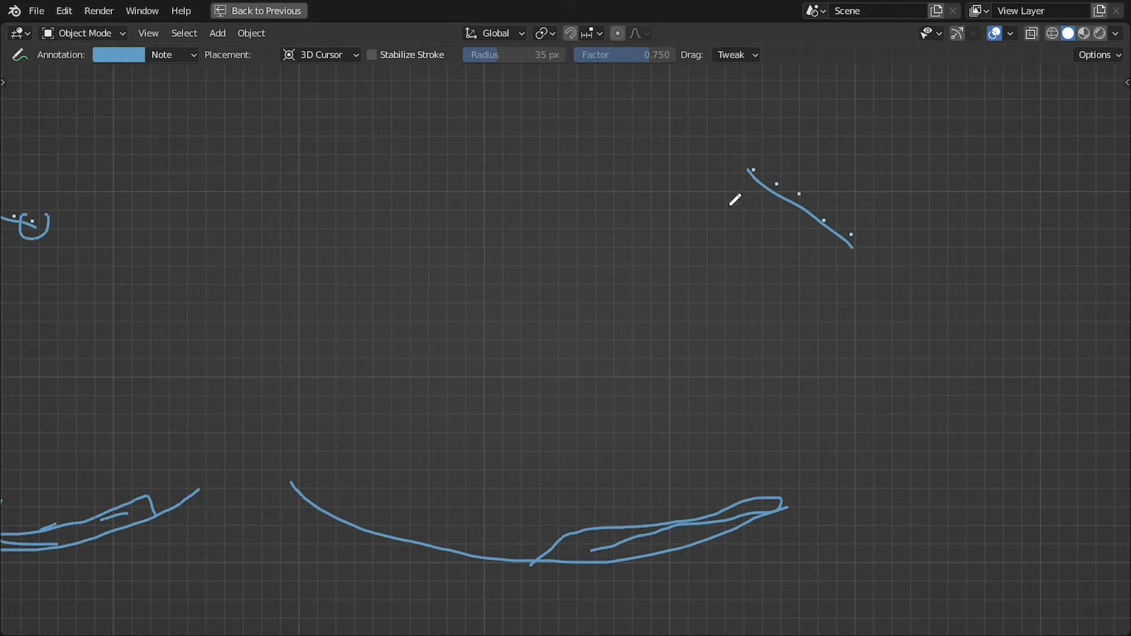
- Draw two slanted lines from the dotted line's ends down to the parabola and circle the patch's left tip
mouse_move(852, 242)
mouse_down()
mouse_move(714, 374)
mouse_move(589, 530)
mouse_up()
drag(729, 175, 444, 532)
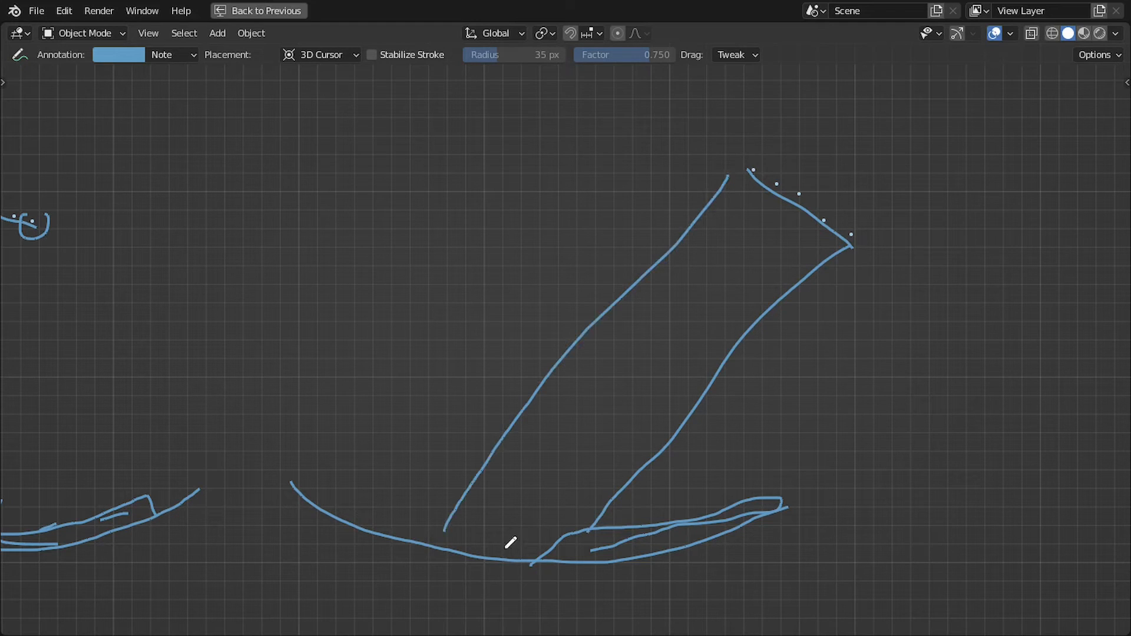
drag(517, 564, 533, 564)
shift+middle_drag(554, 553, 556, 559)
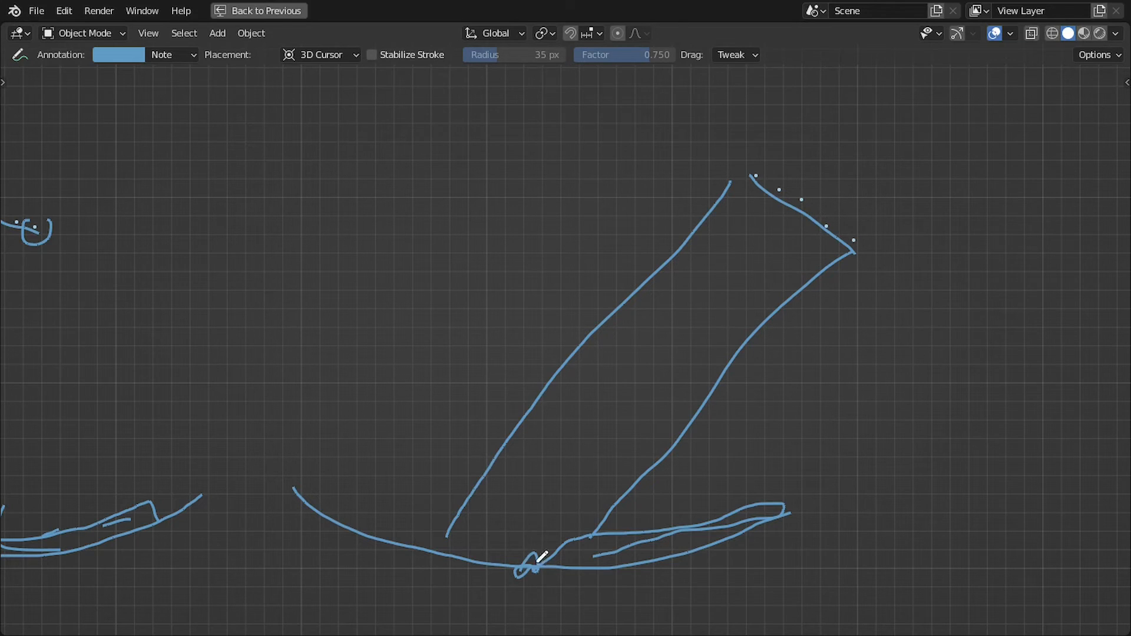
- Return to the full layout with the node editor and hide the Note annotation layer
scroll(592, 458, down, 3)
shift+middle_drag(427, 450, 629, 463)
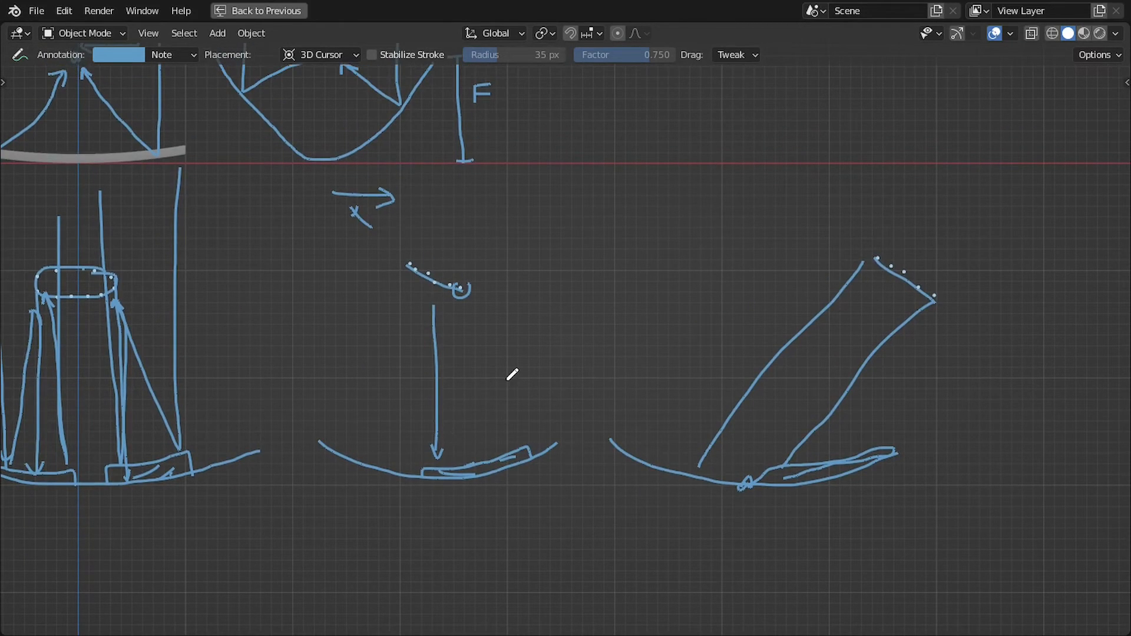
key(ctrl+space)
shift+middle_drag(265, 177, 295, 192)
middle_drag(817, 280, 696, 279)
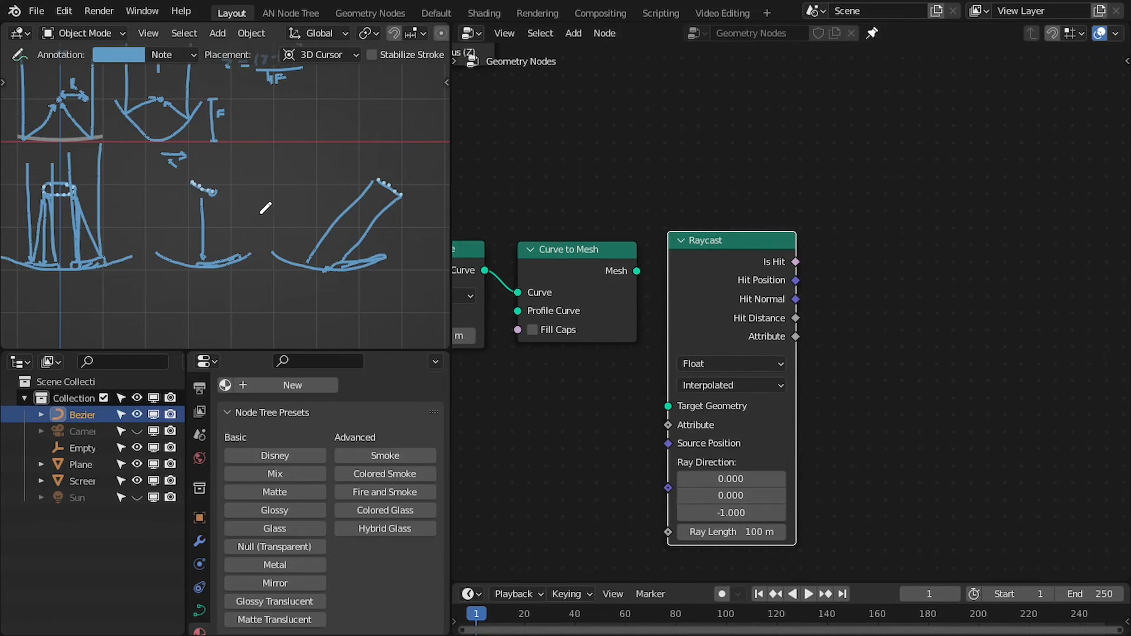
key(n)
- Move the Raycast, Set Position and Group Output nodes further along and cut the 2D Parabola link to Set Position
mouse_move(799, 188)
mouse_down()
mouse_move(841, 209)
mouse_move(819, 198)
mouse_up()
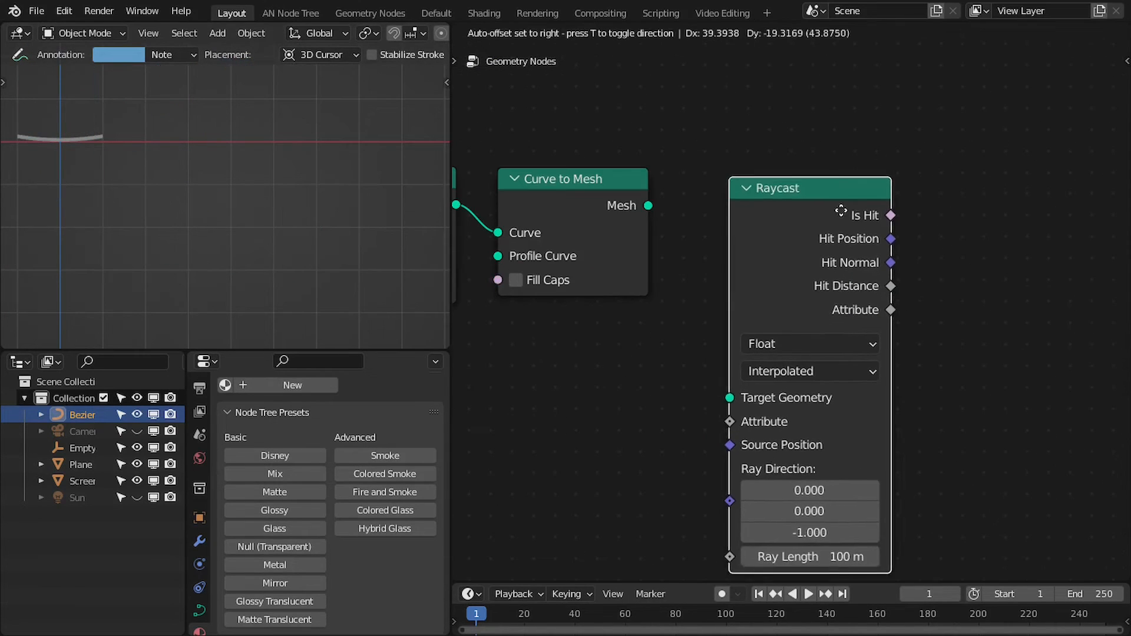
scroll(805, 212, down, 5)
middle_drag(747, 160, 732, 267)
scroll(733, 267, down, 3)
drag(651, 106, 797, 177)
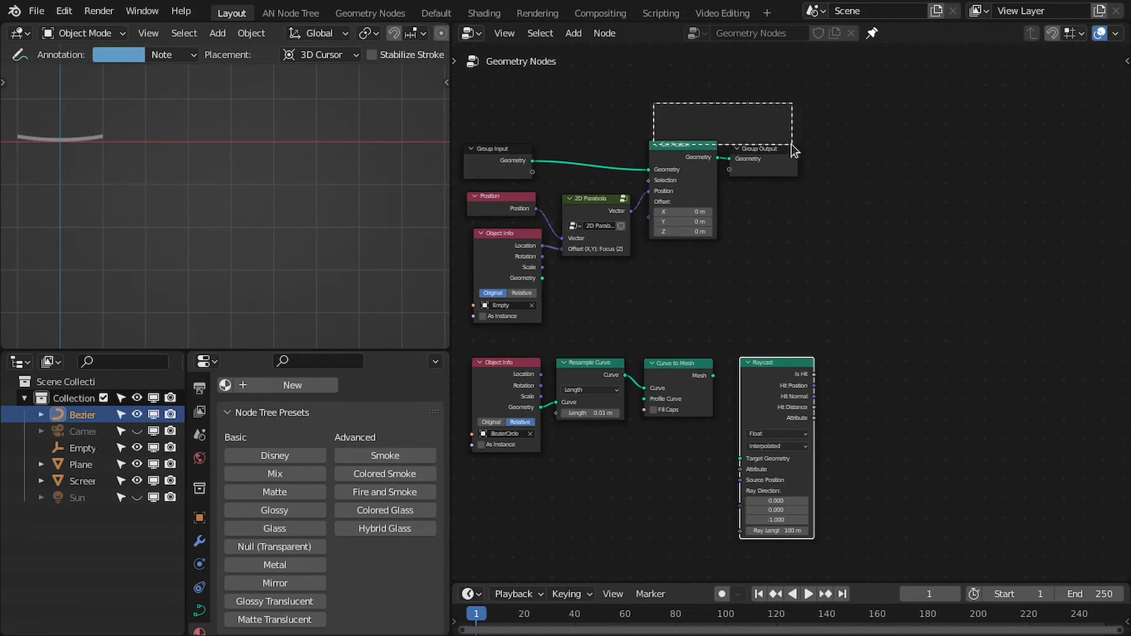
key(g)
click(889, 144)
scroll(779, 472, up, 1)
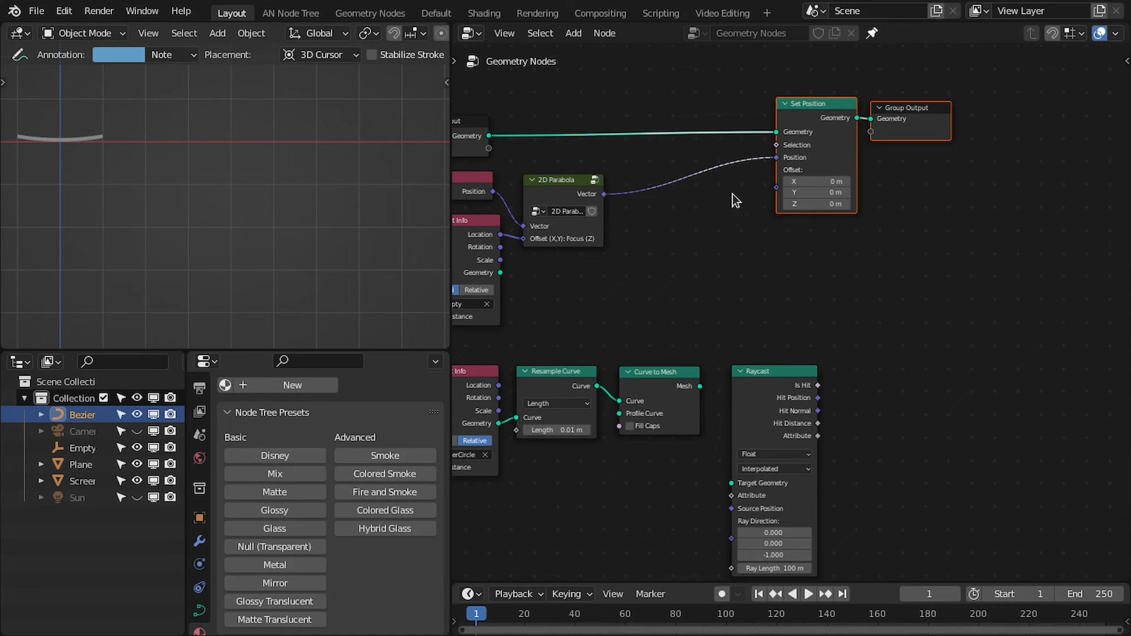
ctrl+right_drag(726, 165, 706, 210)
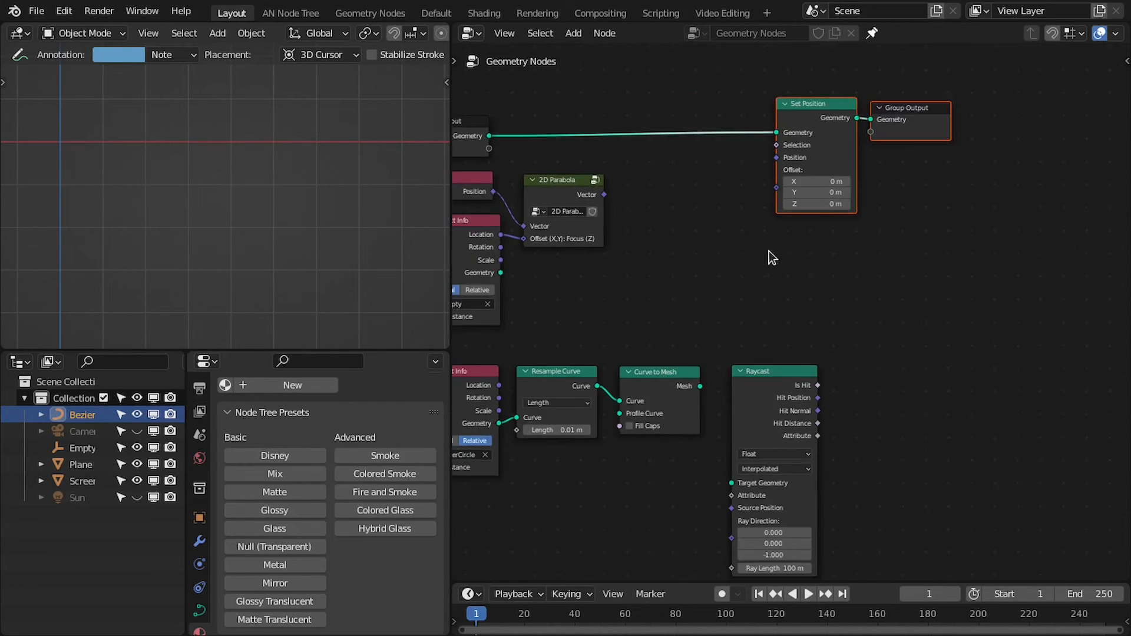
- Add a reroute on the Group Input geometry link and connect it to the Raycast's Target Geometry
middle_drag(766, 252, 796, 218)
shift+right_drag(729, 80, 731, 116)
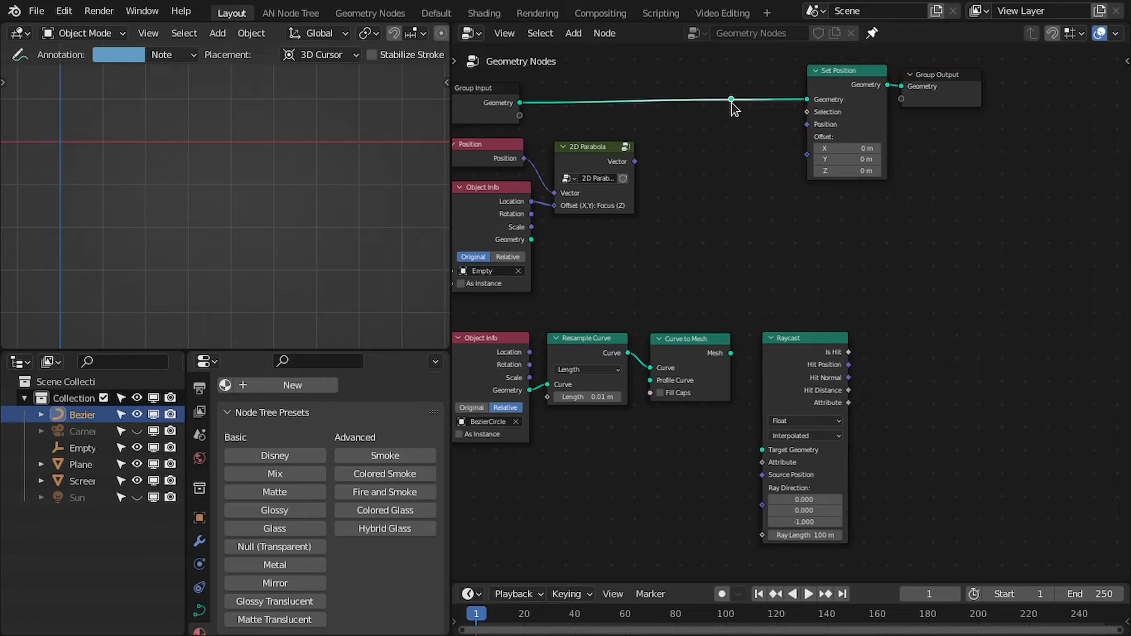
key(g)
click(729, 111)
drag(726, 100, 763, 451)
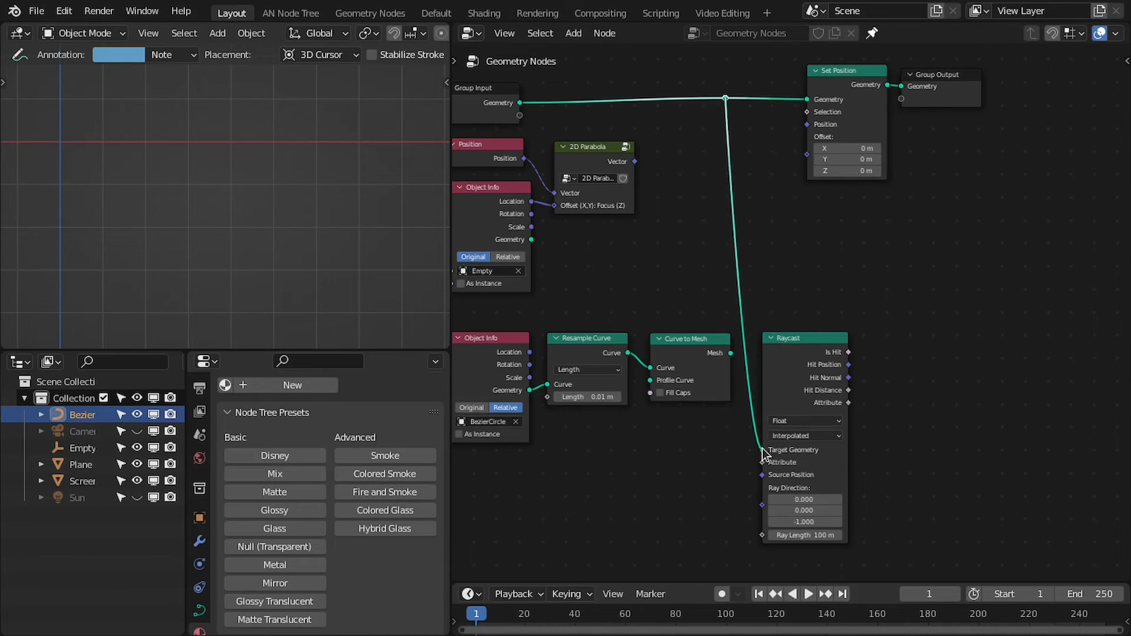
scroll(698, 300, down, 3)
middle_drag(694, 297, 778, 287)
- Add a Position node below Curve to Mesh and connect it to the Raycast's Source Position
shift+middle_drag(141, 95, 274, 293)
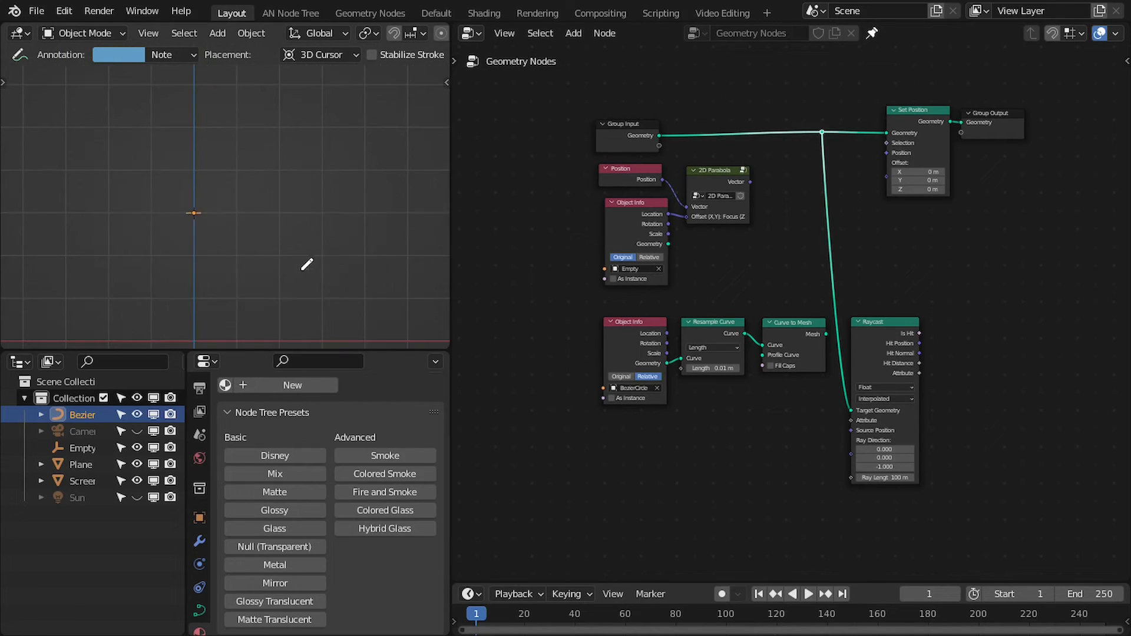
shift+middle_drag(182, 267, 189, 194)
scroll(725, 348, up, 2)
middle_drag(810, 348, 693, 266)
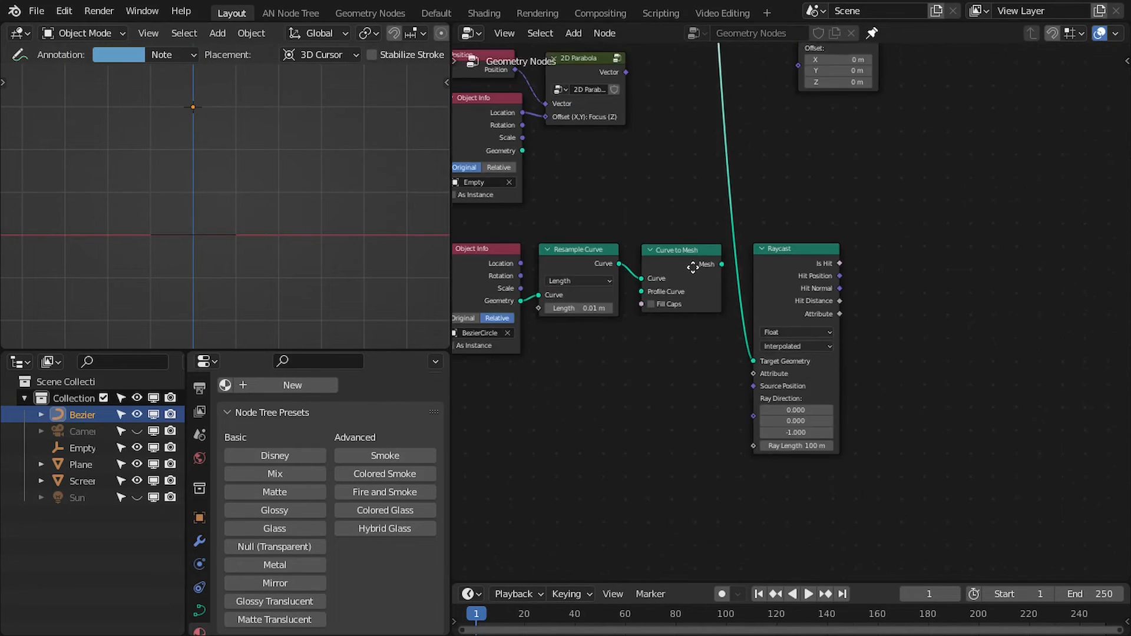
scroll(738, 283, up, 2)
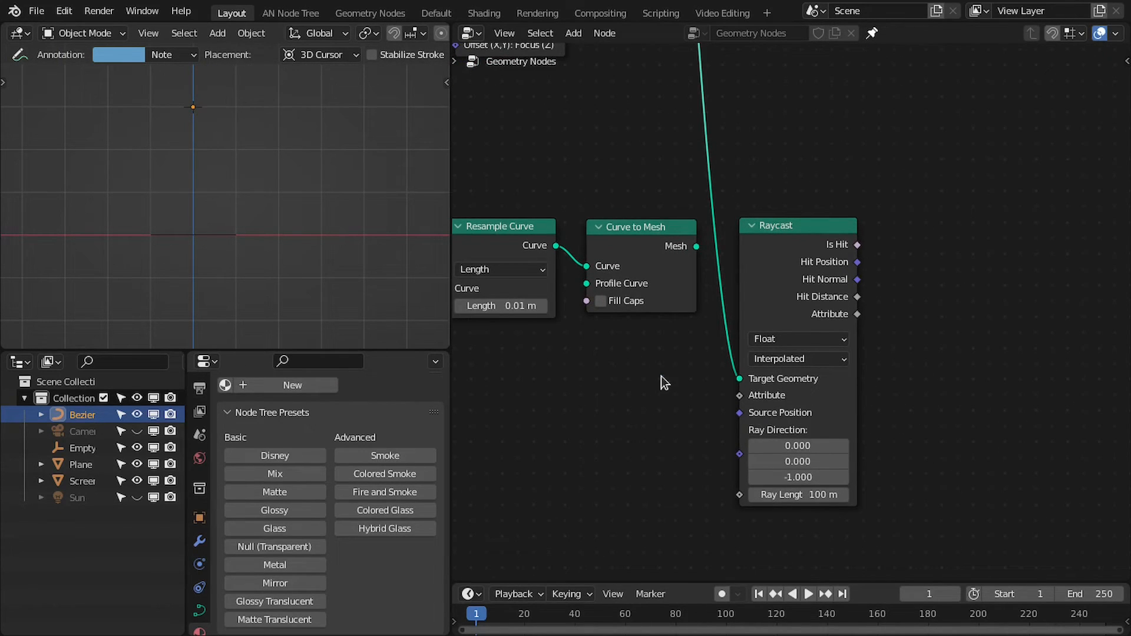
key(shift+a)
click(597, 296)
text(posu)
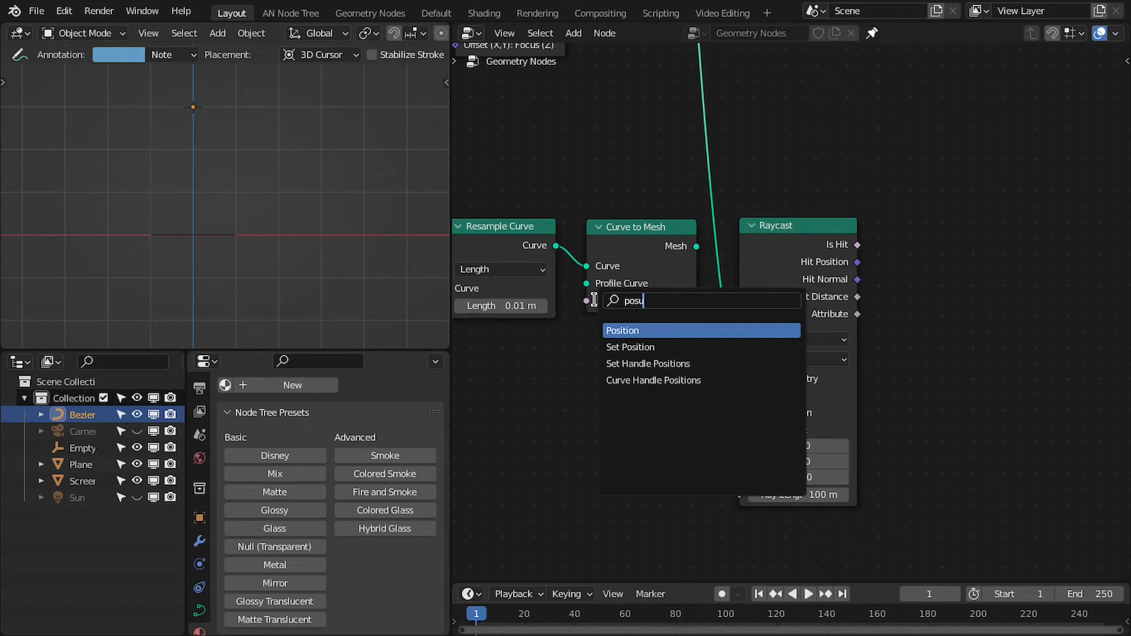
key(Return)
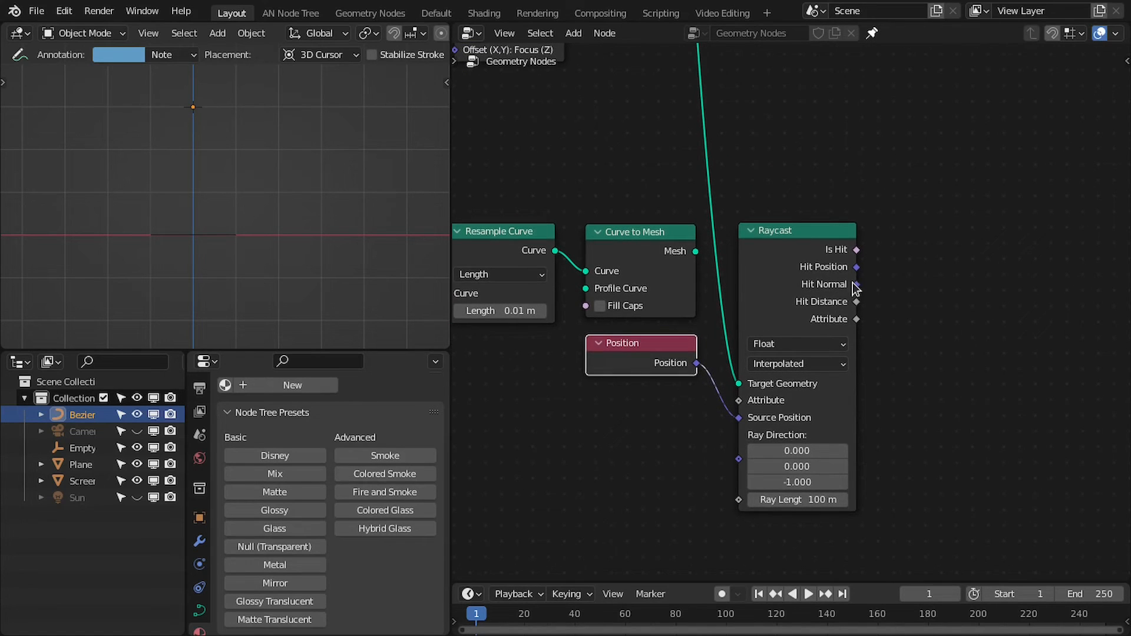
- Add a second Set Position node after Raycast, fed by the Curve to Mesh output and positioned by Hit Position
key(shift+a)
text(set pos)
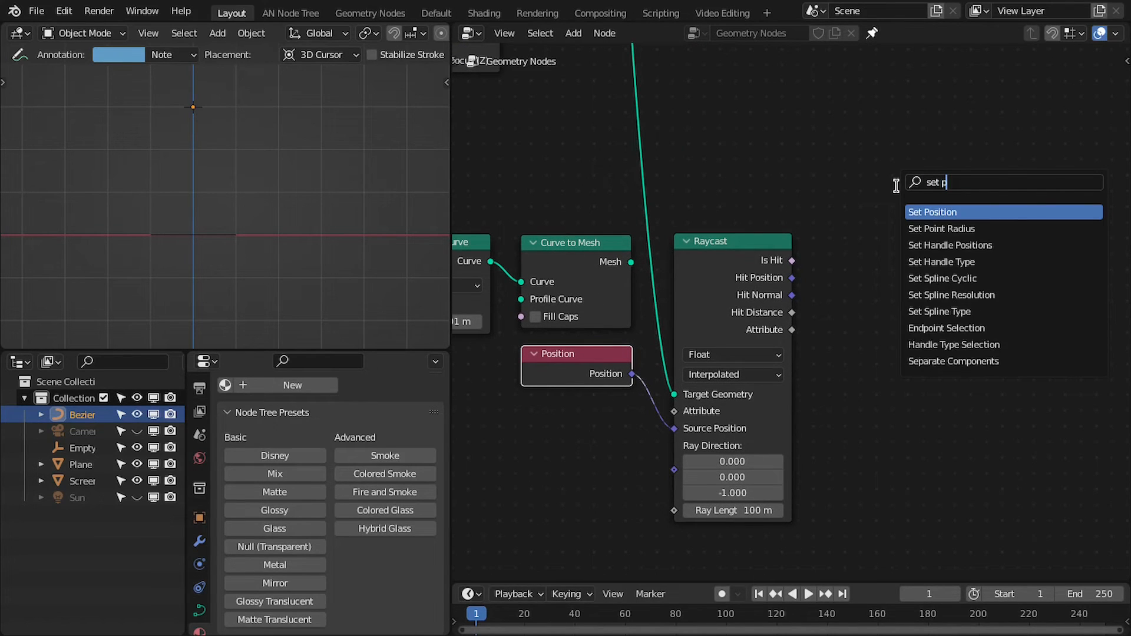
key(Return)
click(837, 226)
drag(631, 262, 841, 300)
scroll(809, 244, down, 2)
middle_drag(809, 243, 705, 300)
scroll(705, 300, up, 3)
scroll(660, 332, down, 1)
click(659, 332)
middle_drag(781, 300, 745, 416)
scroll(659, 331, down, 1)
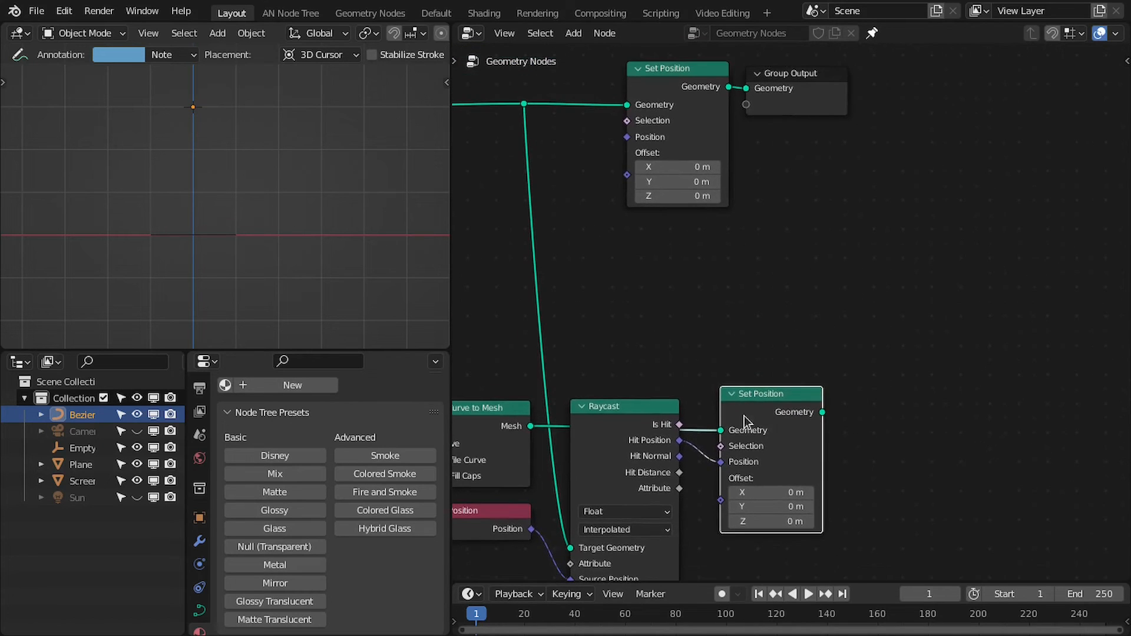
- Insert a Join Geometry node before the Group Output and connect the second Set Position to it
drag(806, 112, 1038, 284)
key(shift+a)
click(843, 225)
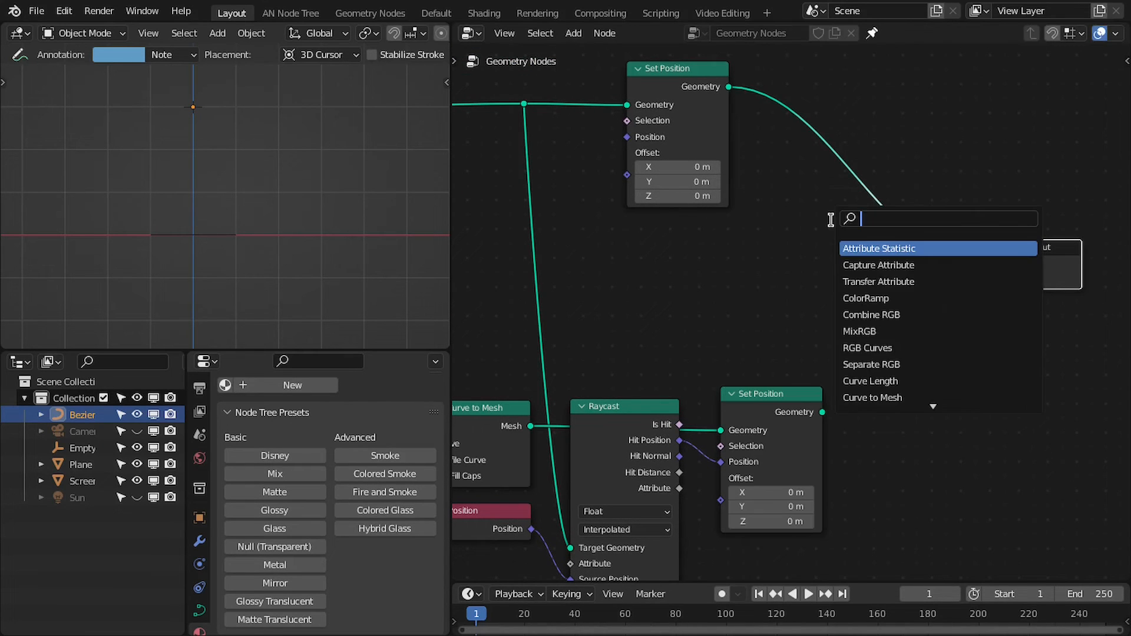
text(jio)
key(Down)
key(Down)
key(Down)
key(Return)
click(821, 214)
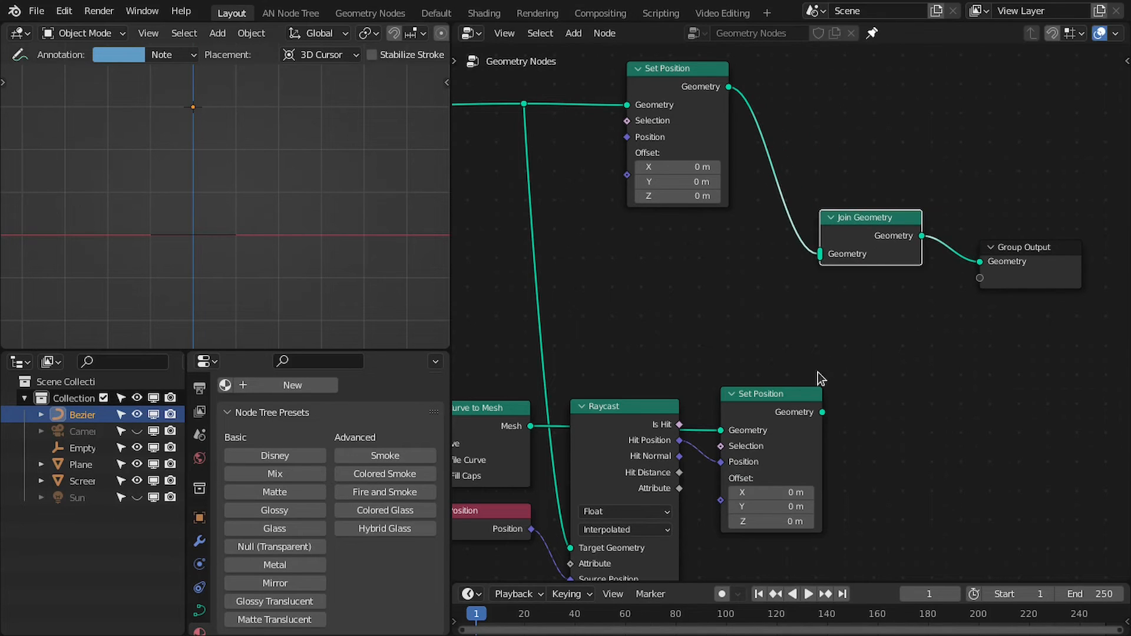
drag(823, 412, 820, 254)
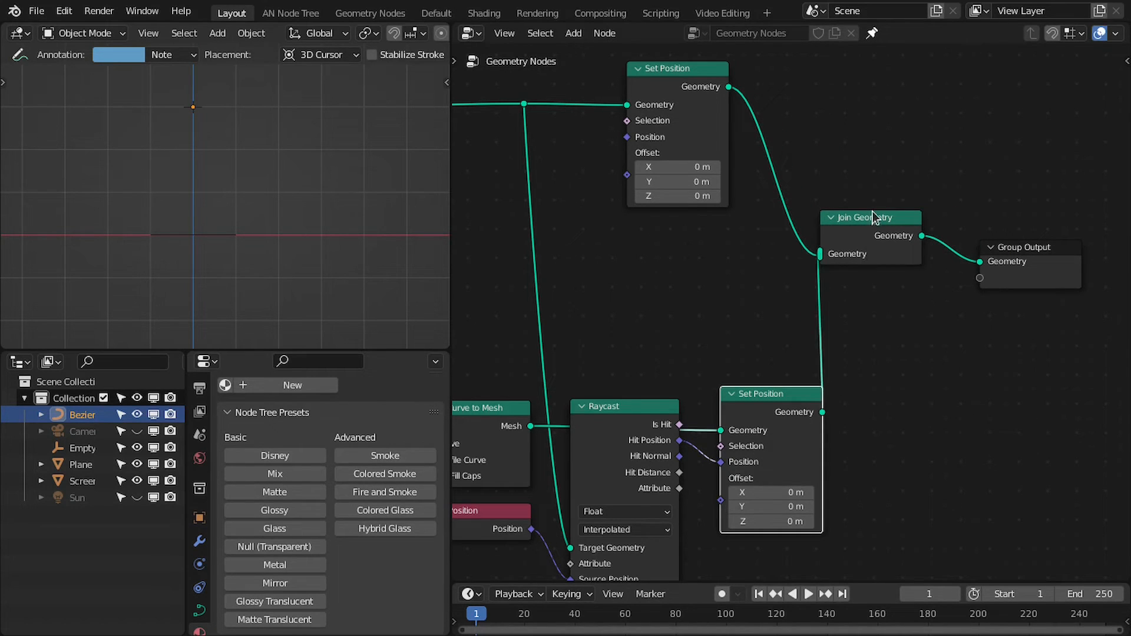
scroll(236, 210, up, 2)
- Enlarge the 3D viewport and move the Bezier circle about 1.1 m along global X
scroll(208, 224, down, 5)
shift+middle_drag(208, 214, 242, 281)
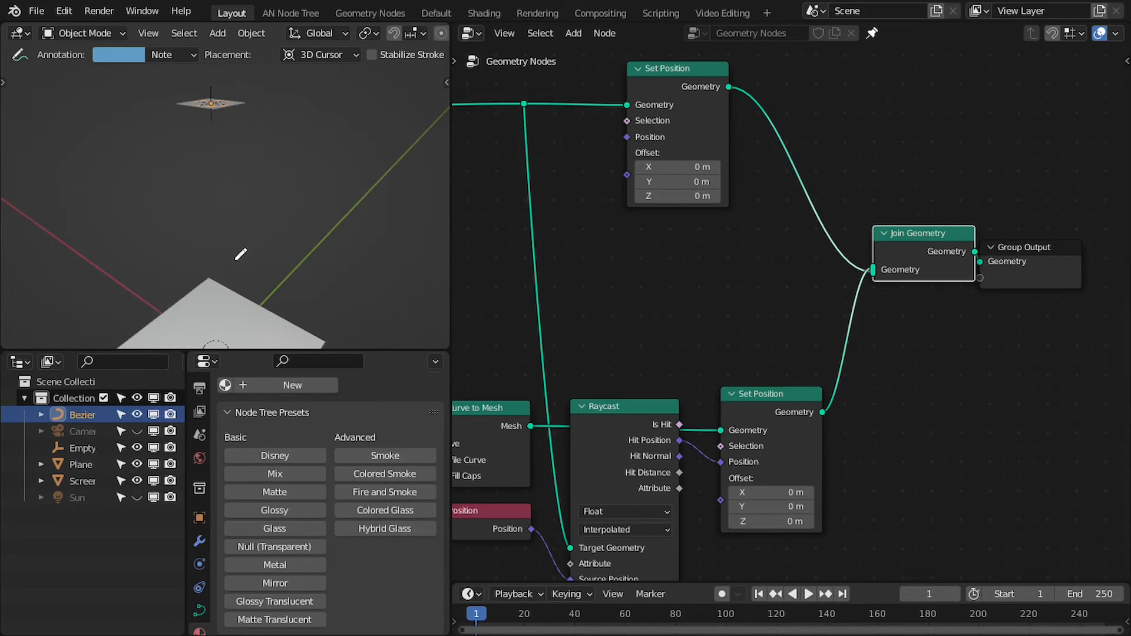
middle_drag(221, 91, 248, 163)
scroll(248, 284, up, 2)
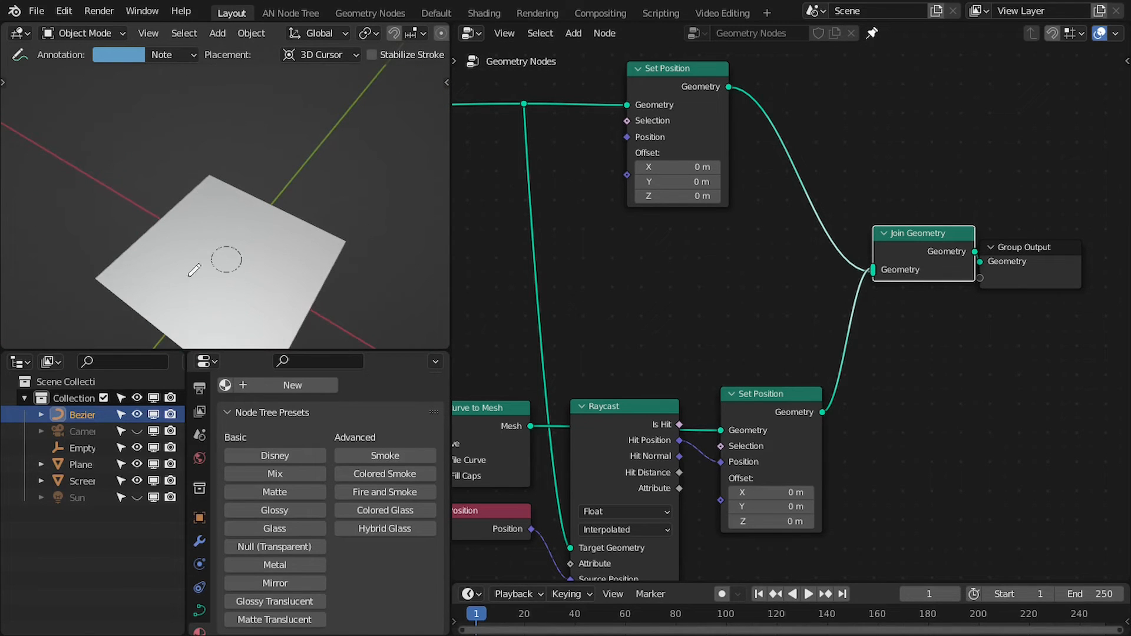
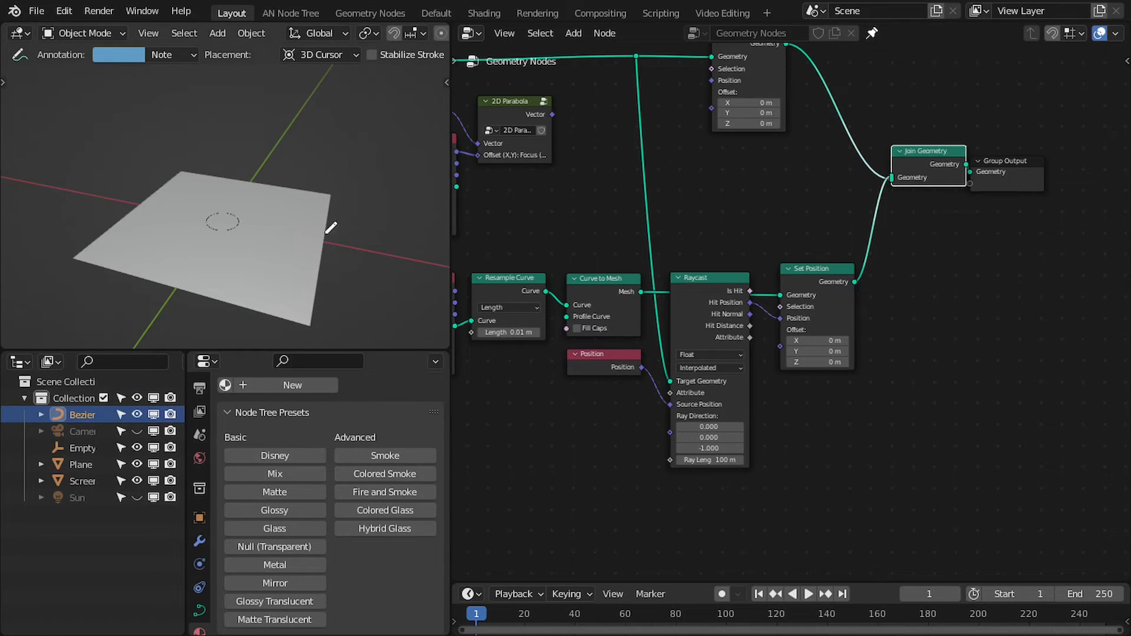
key(ctrl+space)
mouse_move(582, 363)
middle_down()
mouse_move(624, 298)
mouse_move(557, 424)
mouse_move(574, 344)
mouse_move(563, 360)
middle_up()
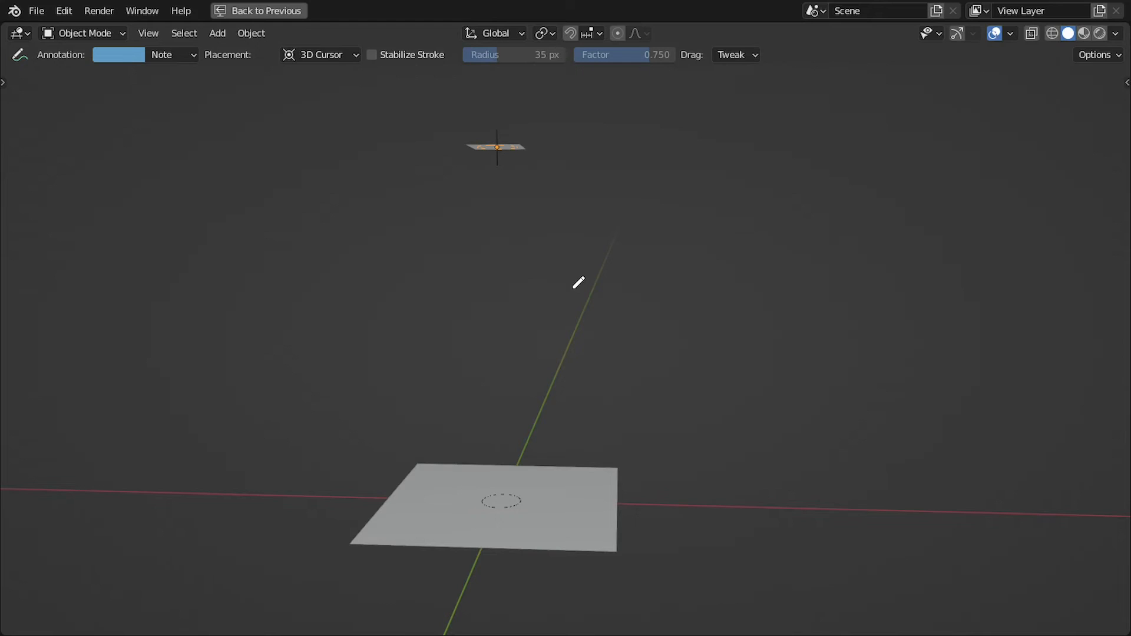
key(g)
key(x)
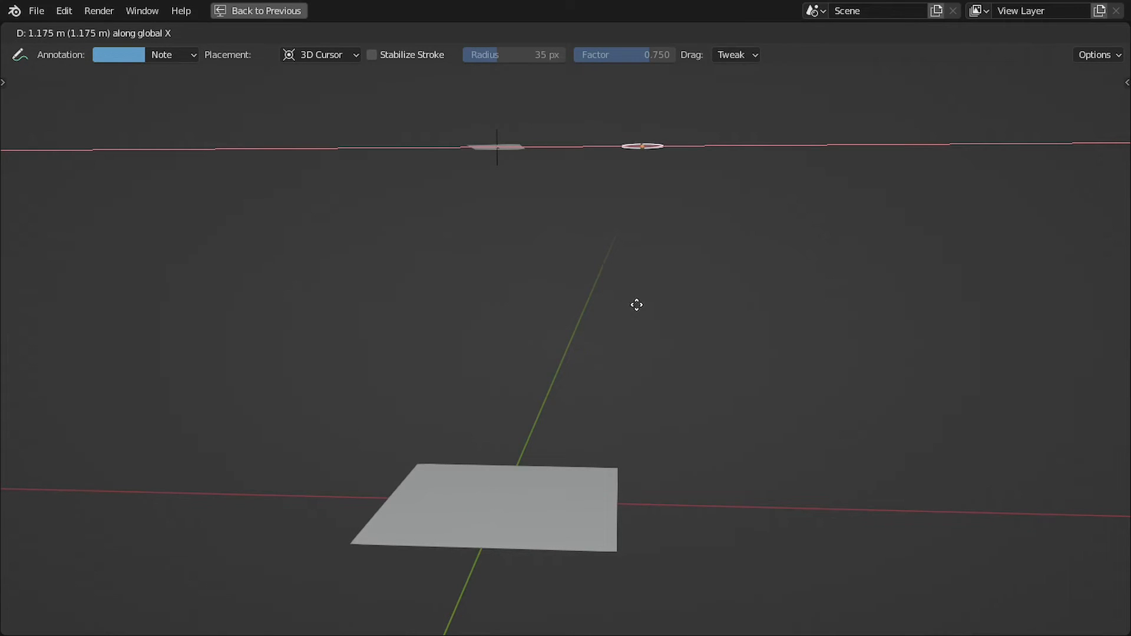
click(611, 305)
- Examine the circle's projection at the plane's edge, restore the full layout and check the Raycast node's Ray Direction
scroll(622, 217, up, 3)
scroll(622, 151, down, 4)
scroll(624, 294, up, 3)
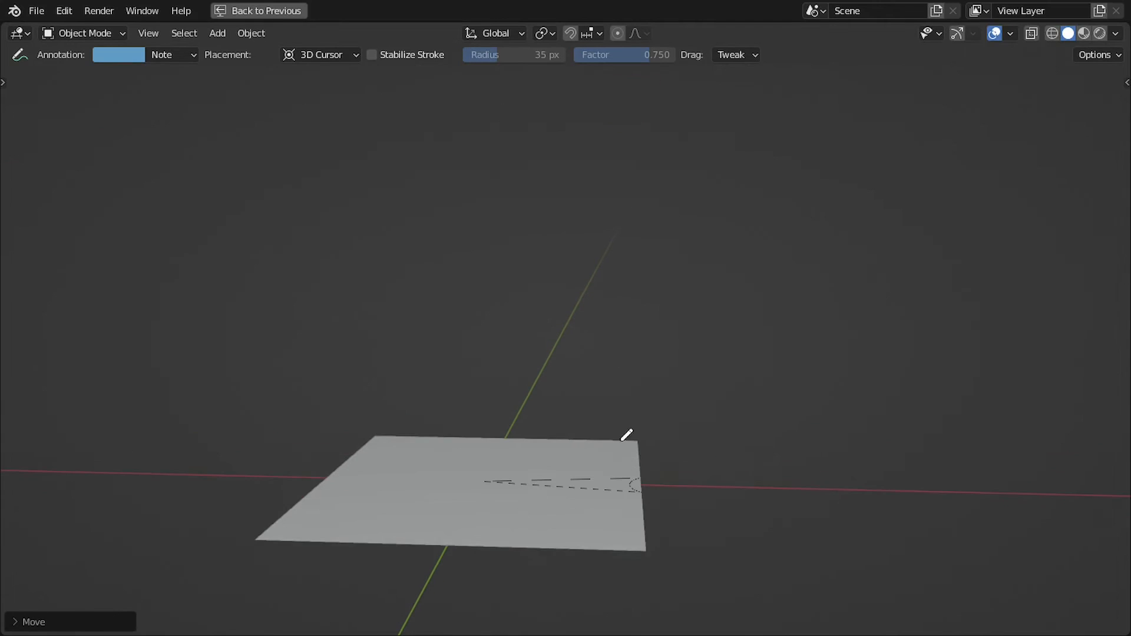
scroll(618, 503, up, 1)
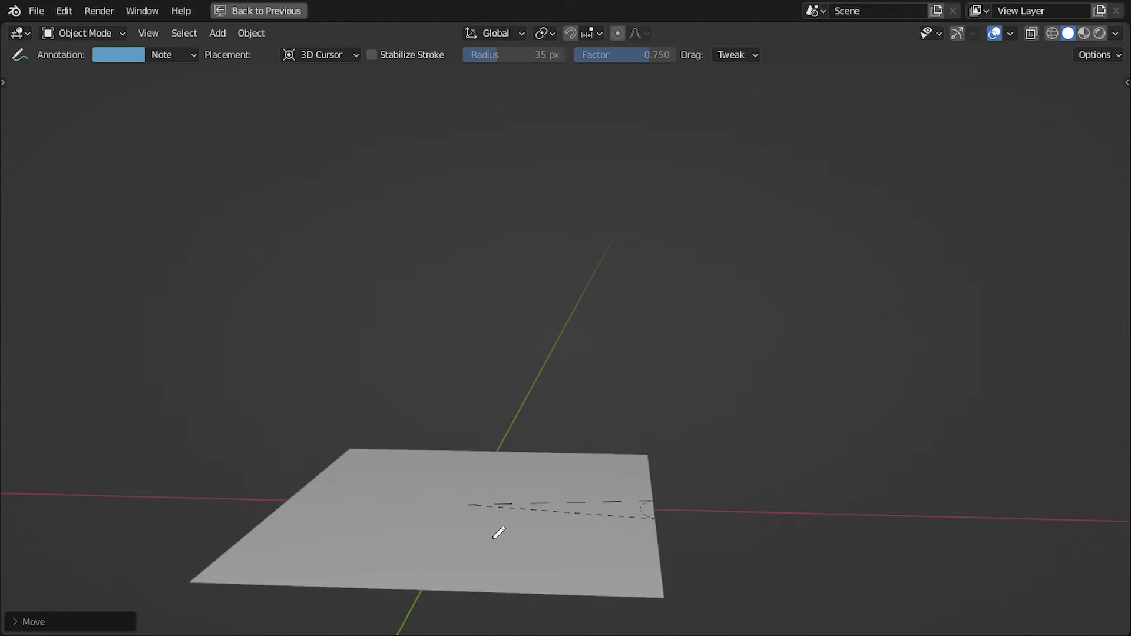
middle_drag(481, 523, 504, 497)
key(ctrl+space)
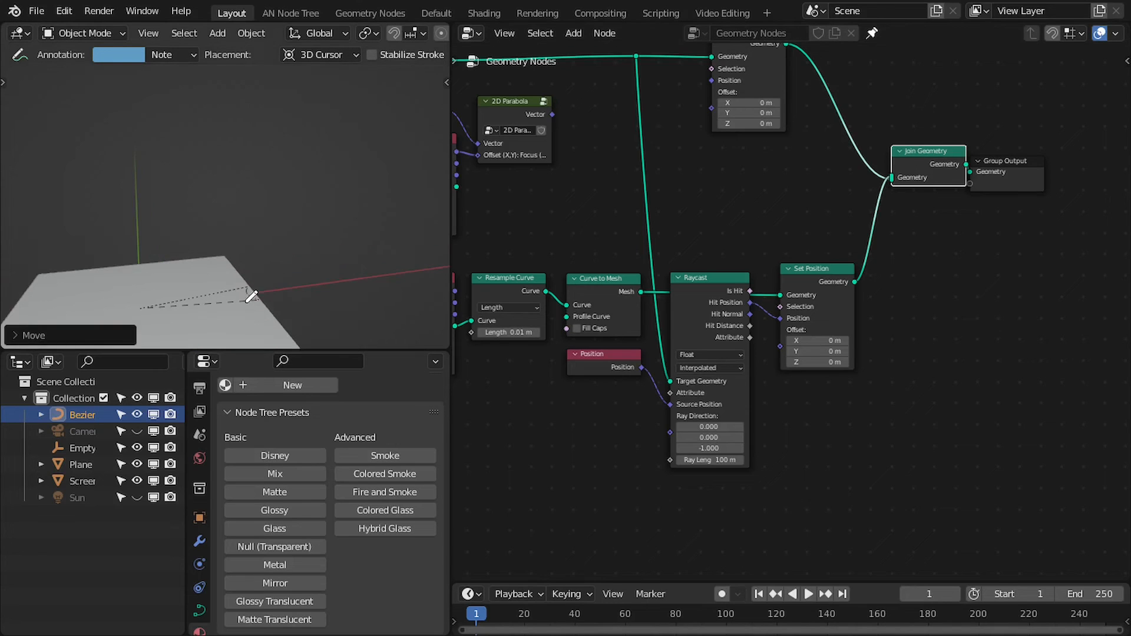
middle_drag(595, 310, 736, 278)
scroll(268, 279, up, 1)
shift+middle_drag(268, 277, 289, 217)
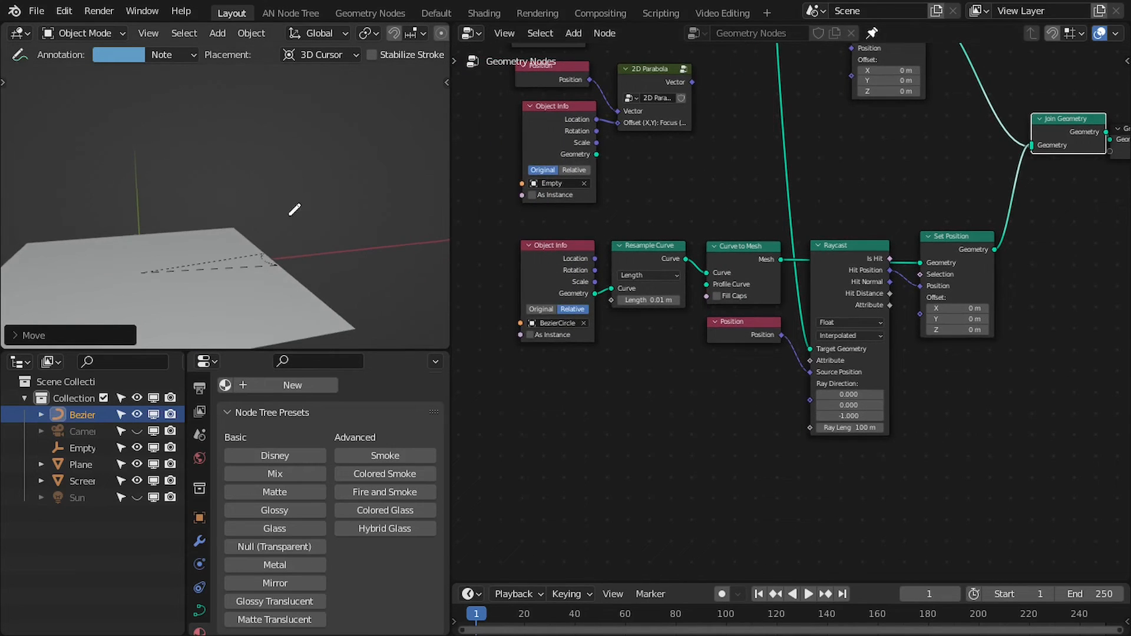
scroll(806, 439, up, 3)
scroll(806, 446, up, 2)
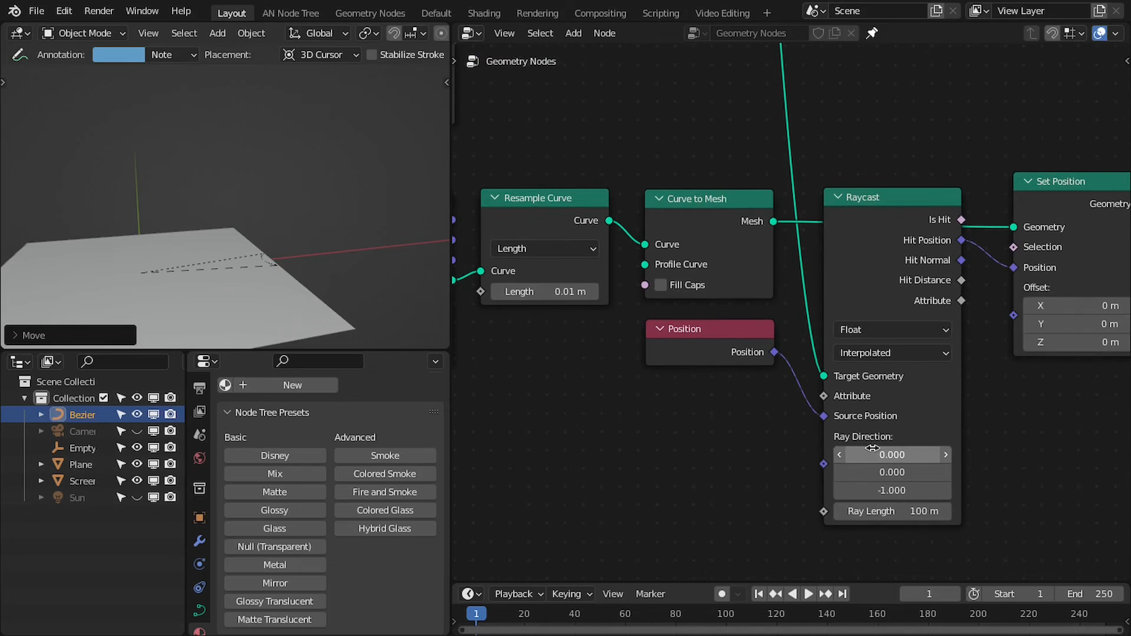
- In front view, annotate one arrow straight down from the circle and a slanted one from the circle to the world origin
key(KP_1)
scroll(222, 207, down, 4)
mouse_move(263, 86)
mouse_down()
mouse_move(267, 226)
mouse_move(294, 187)
mouse_up()
shift+middle_drag(231, 210, 245, 258)
shift+middle_drag(254, 171, 263, 147)
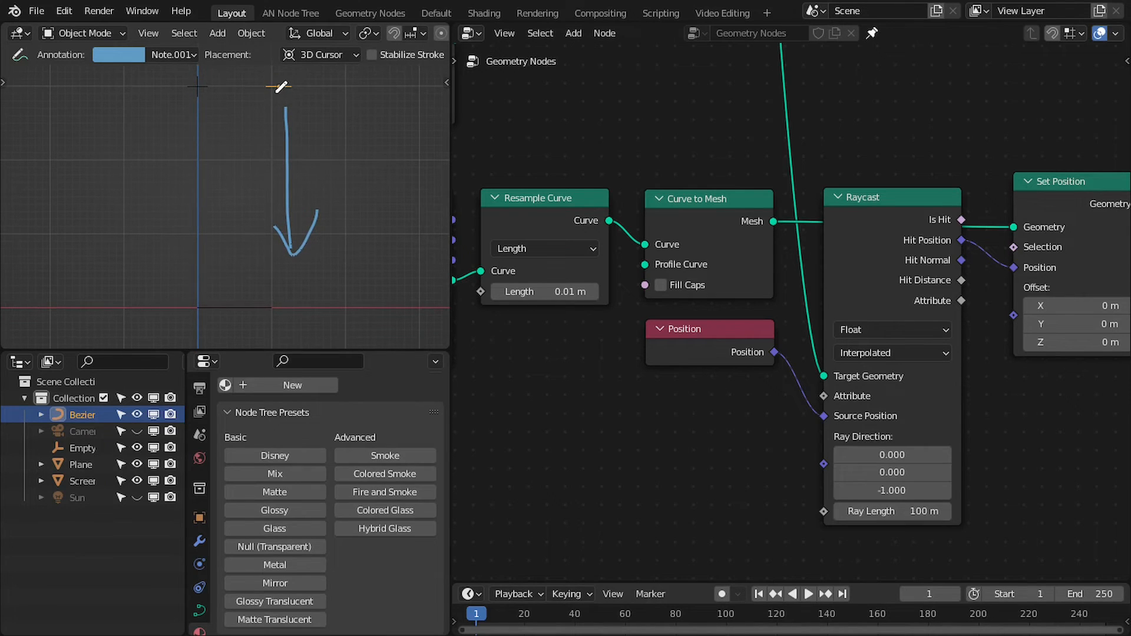
drag(276, 88, 202, 296)
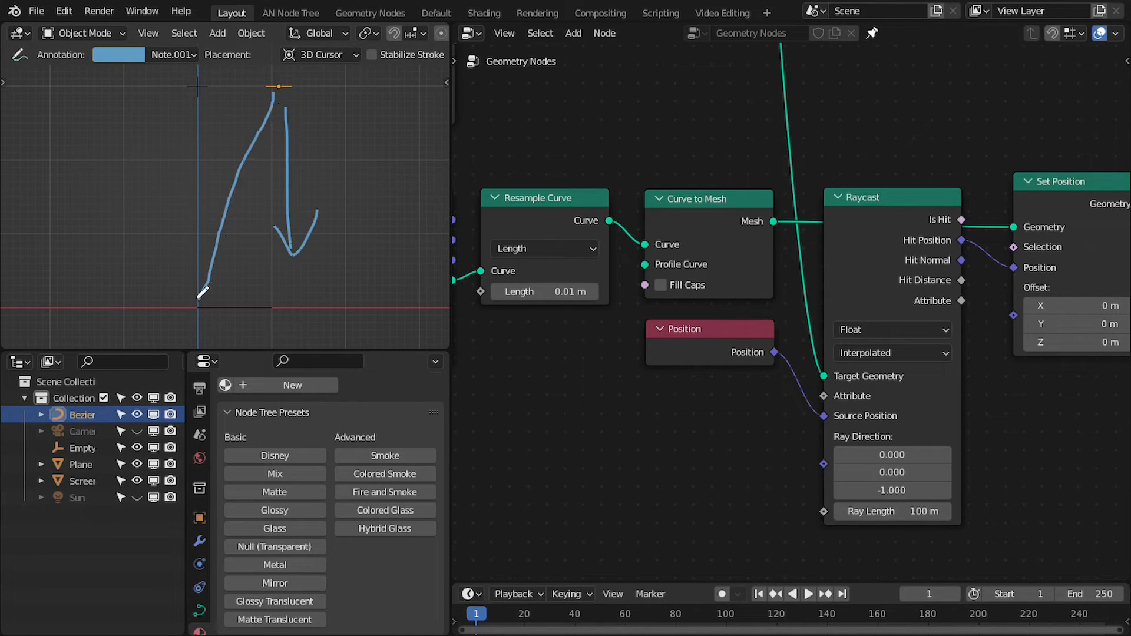
middle_drag(259, 125, 241, 232)
scroll(241, 232, up, 1)
key(KP_1)
- Add a Vector Math node below Position and connect the BezierCircle Object Info's Location to its second vector
middle_drag(758, 455, 797, 400)
middle_drag(651, 320, 702, 322)
key(shift+a)
click(643, 289)
text(math)
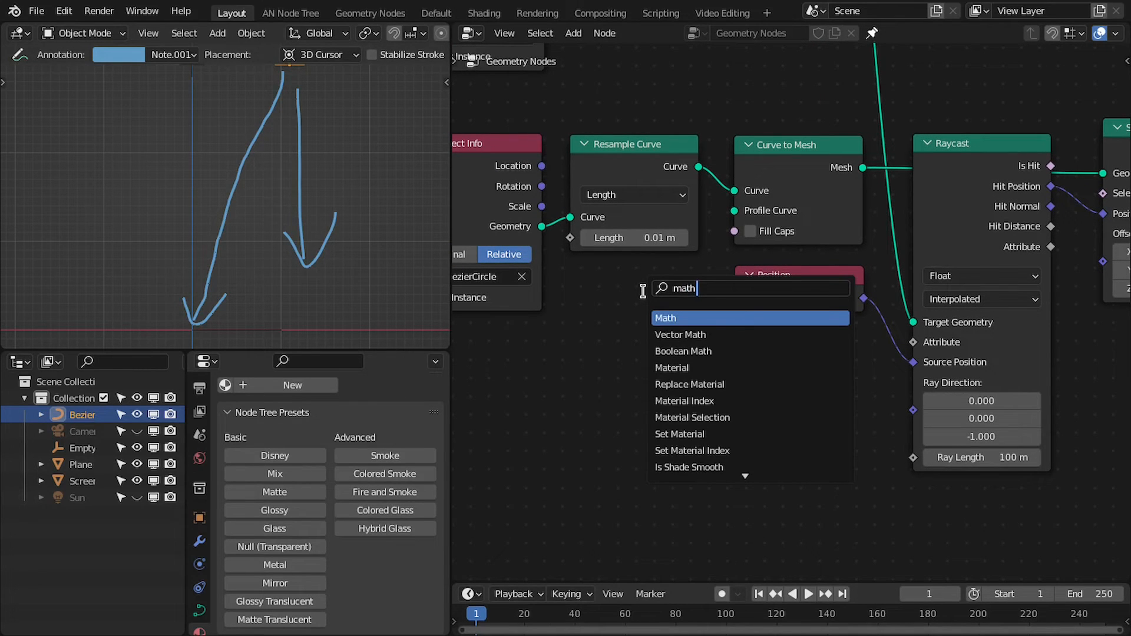
click(664, 334)
click(755, 348)
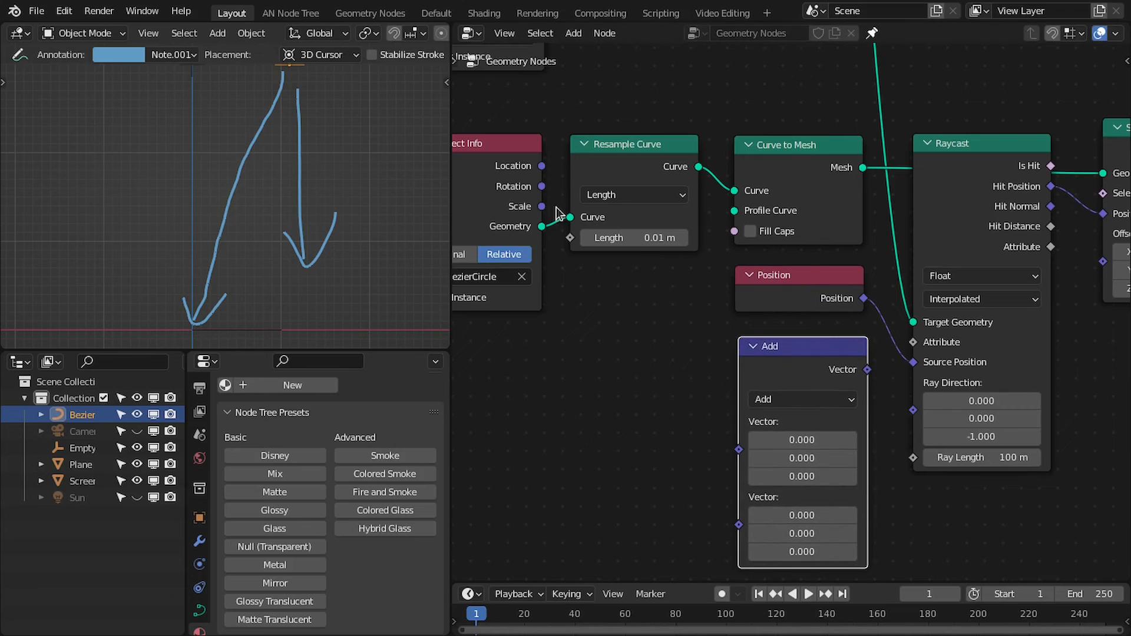
drag(542, 167, 740, 525)
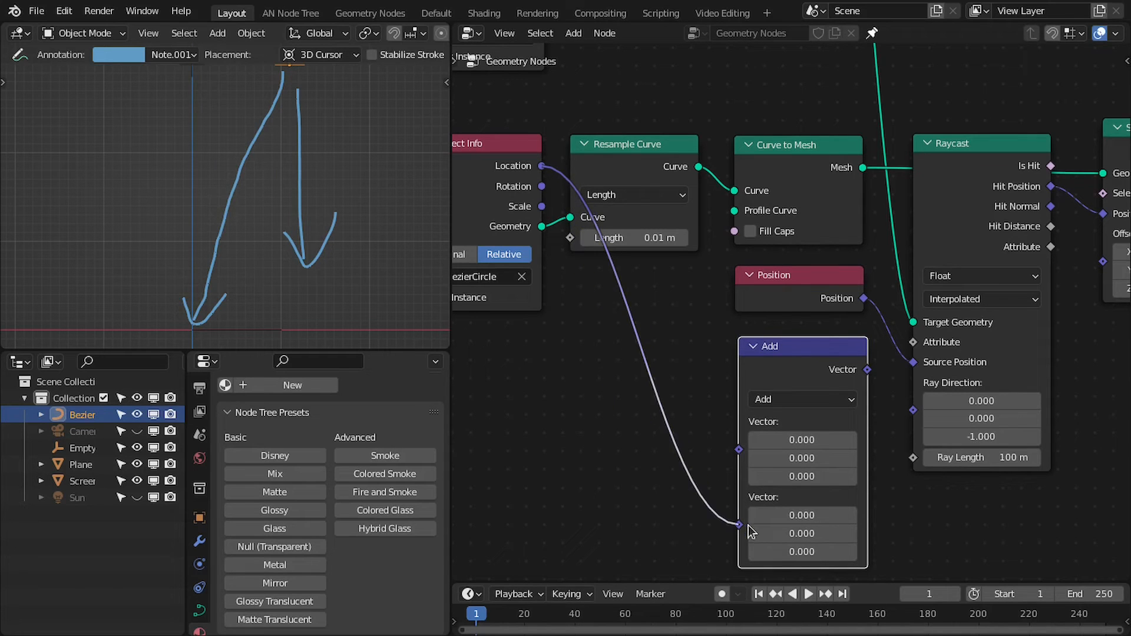
- Set the Vector Math node to Subtract, connect it to the Raycast's Ray Direction and collapse it
middle_drag(518, 265, 462, 278)
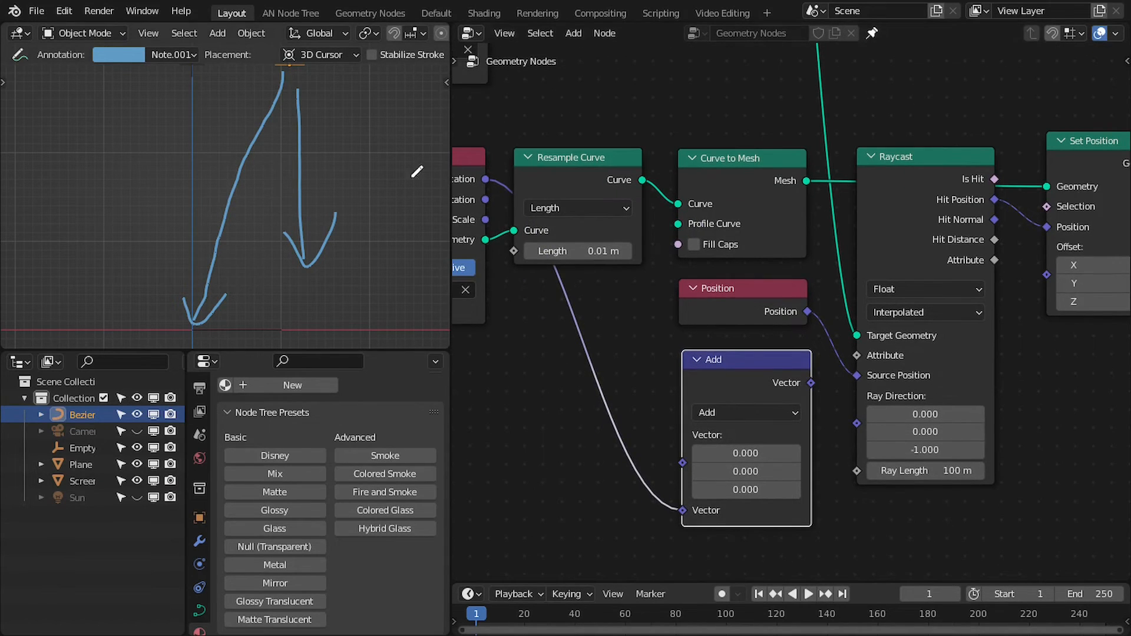
click(751, 412)
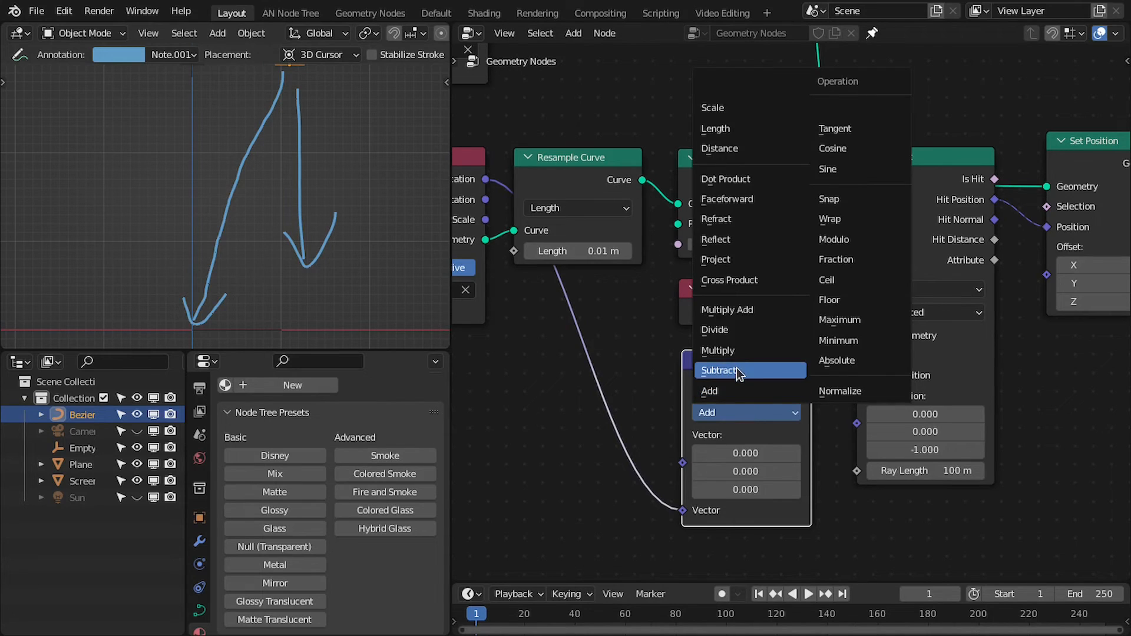
click(737, 371)
scroll(270, 228, down, 2)
shift+middle_drag(259, 169, 271, 126)
drag(798, 382, 856, 423)
click(698, 360)
- Hide the Note.001 annotation layer and show the scene in front view
mouse_move(292, 207)
middle_down()
mouse_move(235, 253)
mouse_move(203, 250)
mouse_move(235, 227)
mouse_move(244, 169)
mouse_move(214, 239)
mouse_move(270, 186)
middle_up()
scroll(235, 227, up, 2)
scroll(269, 189, down, 4)
key(n)
click(384, 193)
key(n)
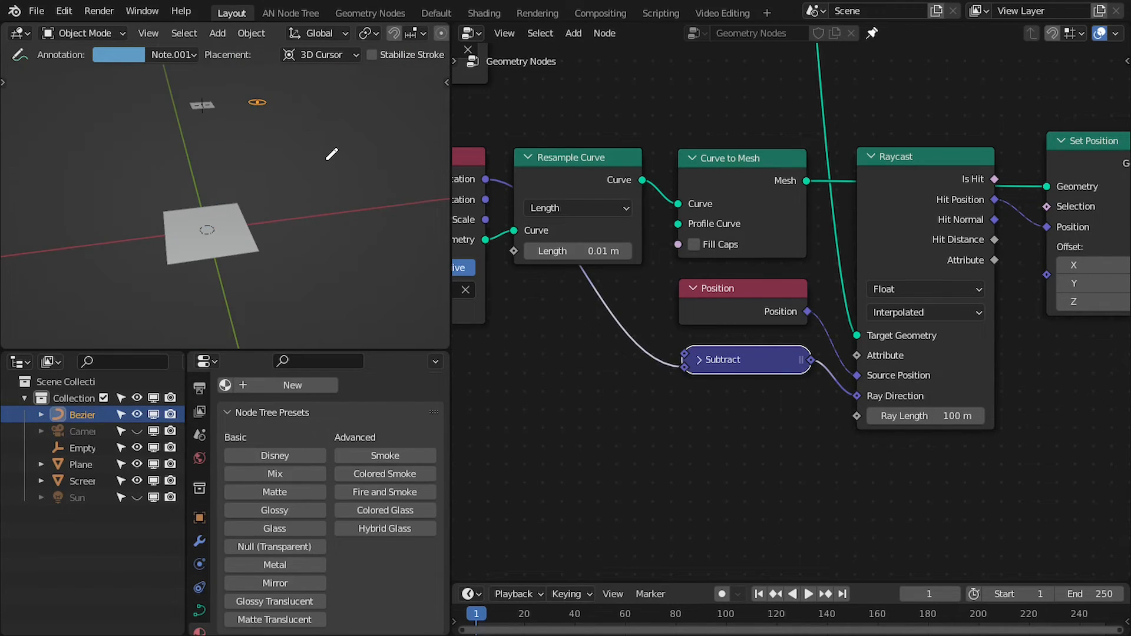
key(KP_3)
key(KP_1)
scroll(261, 149, up, 2)
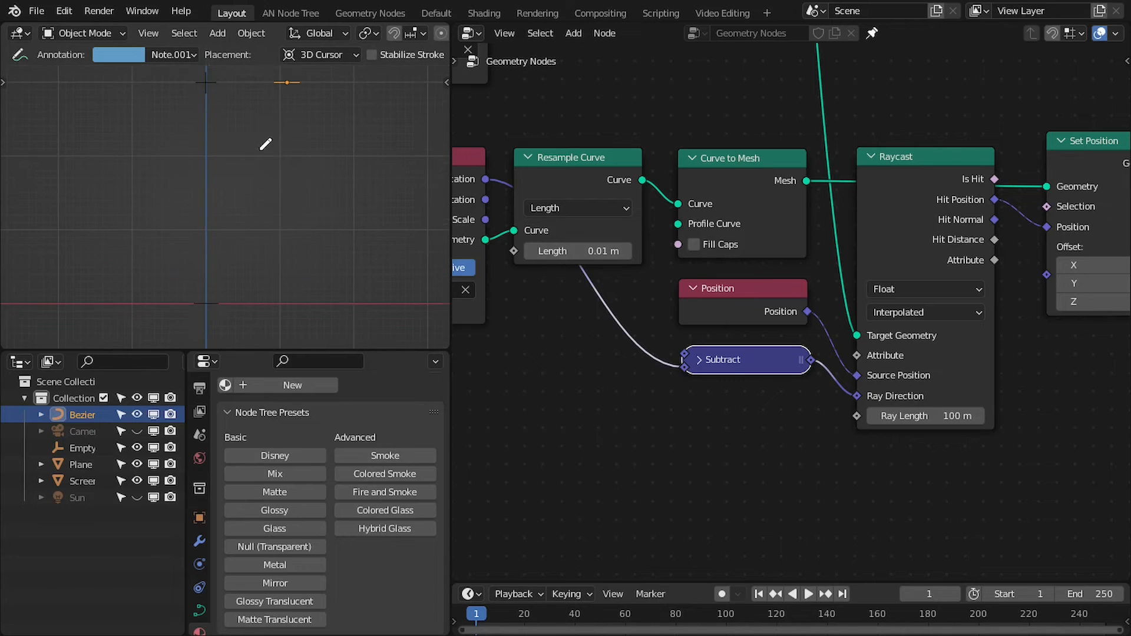
- Examine the curve projected onto the mirror plane in a tilted perspective view
scroll(257, 146, down, 2)
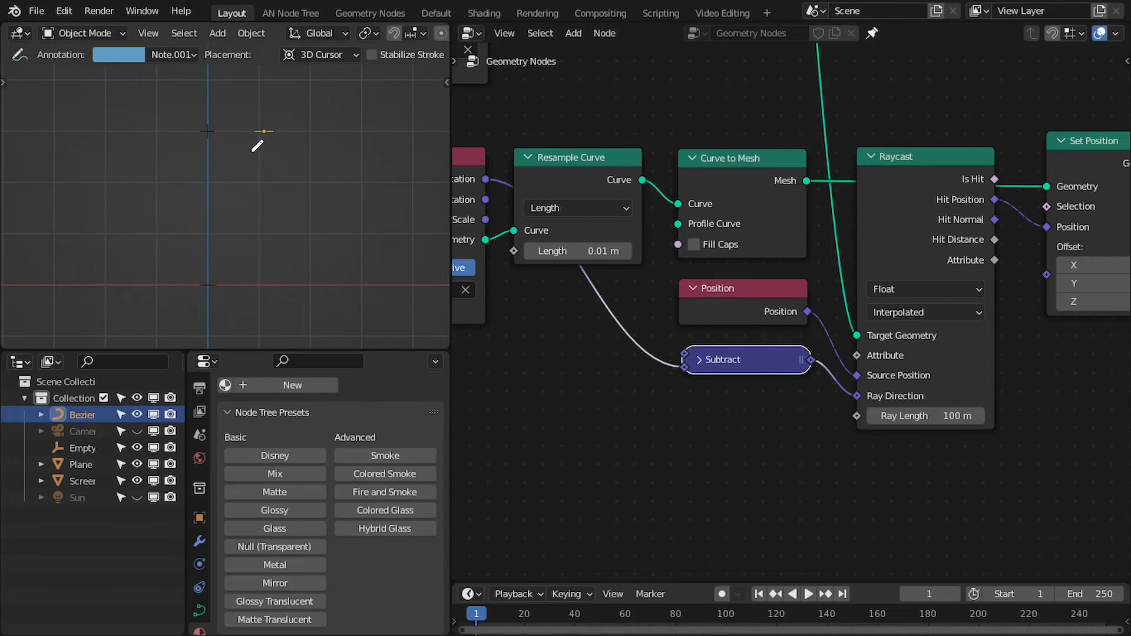
middle_drag(870, 367, 797, 376)
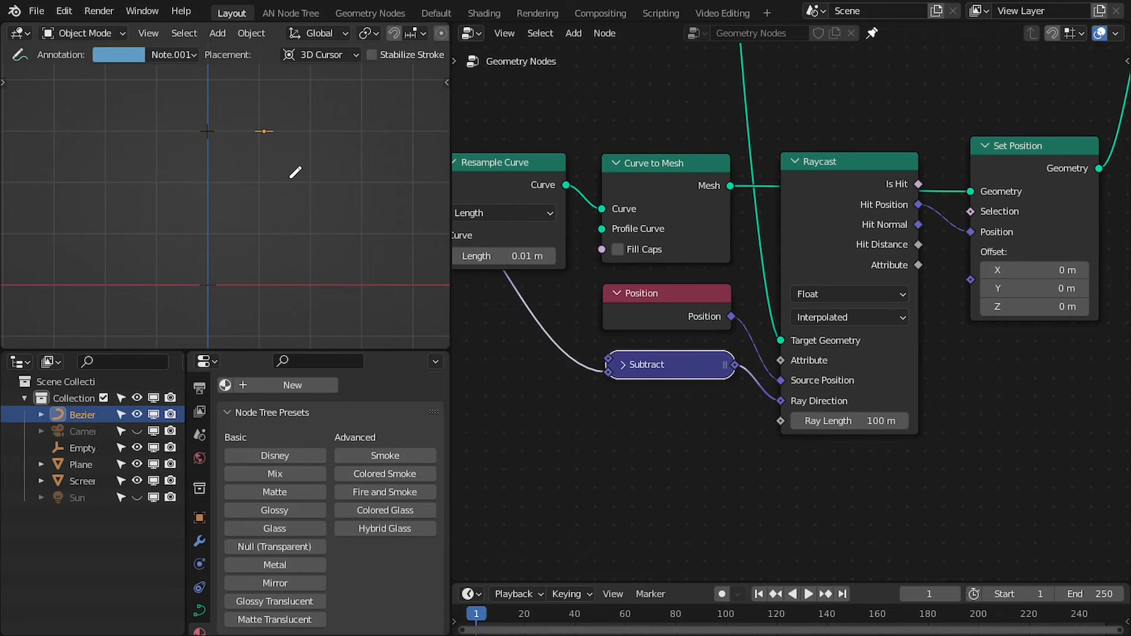
scroll(858, 295, down, 6)
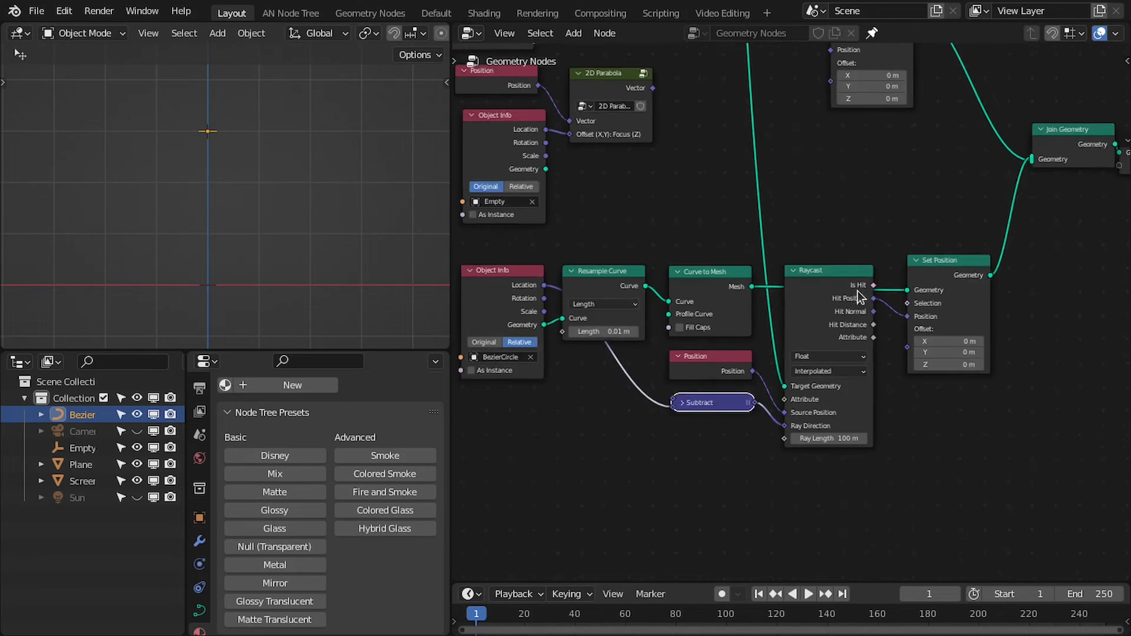
middle_drag(969, 288, 811, 275)
middle_drag(273, 162, 200, 203)
scroll(203, 215, up, 2)
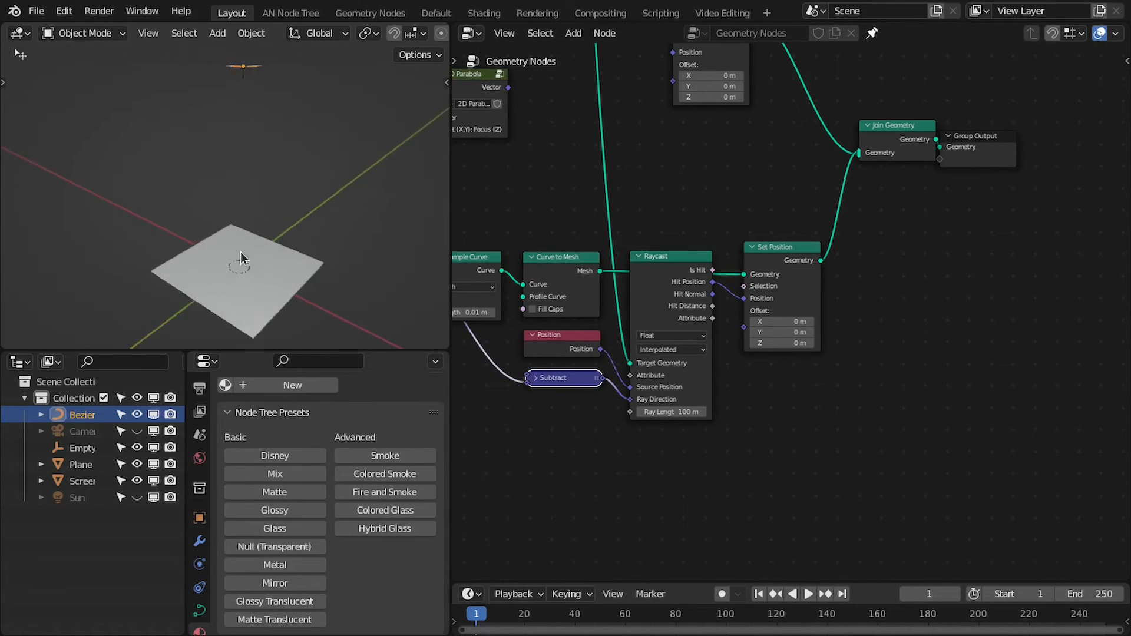
middle_drag(257, 273, 220, 243)
scroll(604, 254, up, 2)
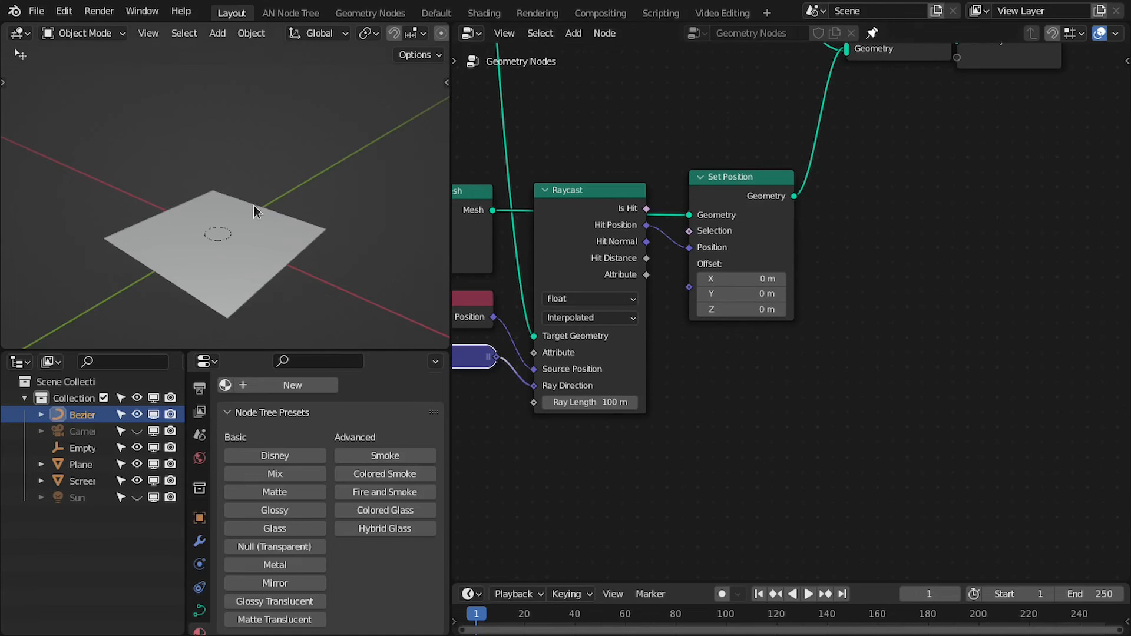
- Add a Geometry Proximity node set to Points beside the projected curve's Set Position node
key(shift+a)
click(859, 213)
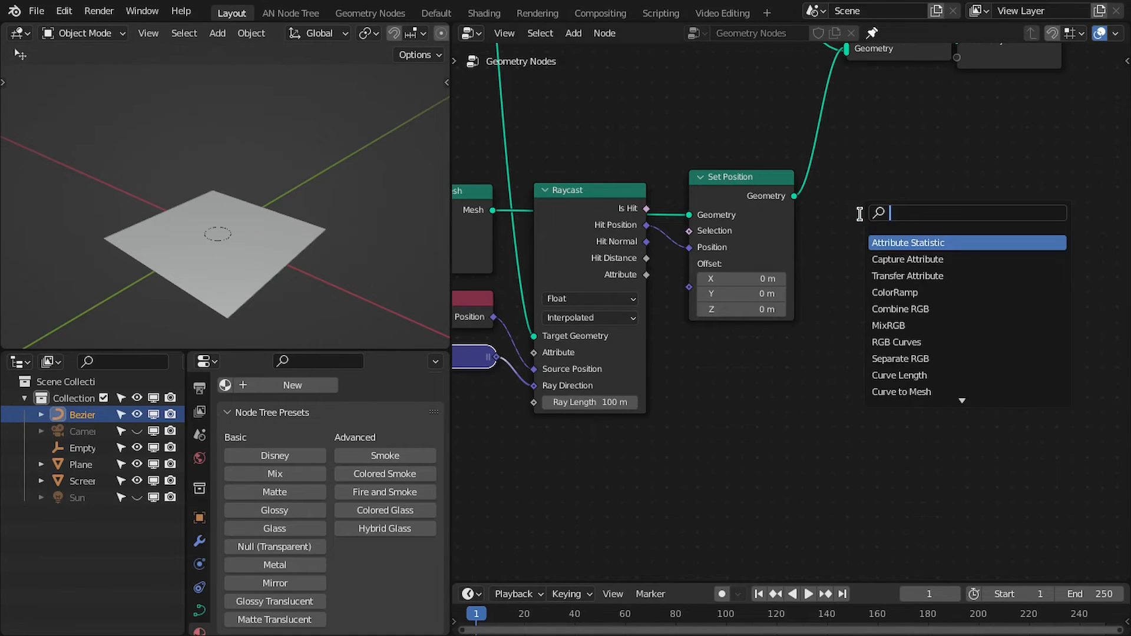
text(prox)
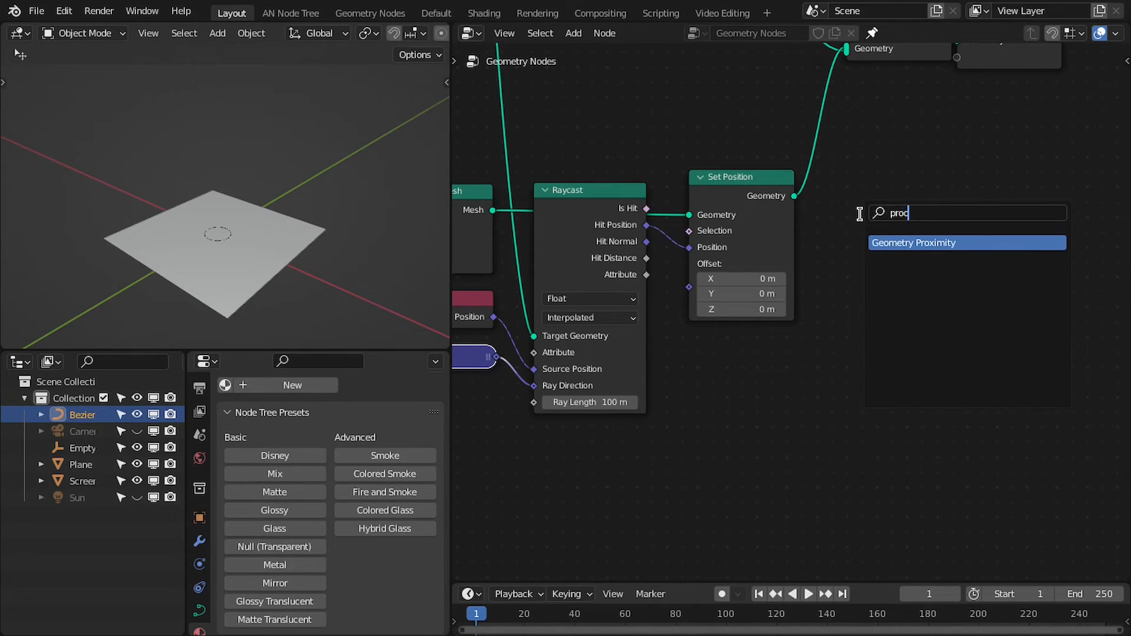
key(Return)
click(840, 181)
scroll(804, 176, up, 2)
middle_drag(804, 176, 794, 227)
click(907, 308)
click(872, 323)
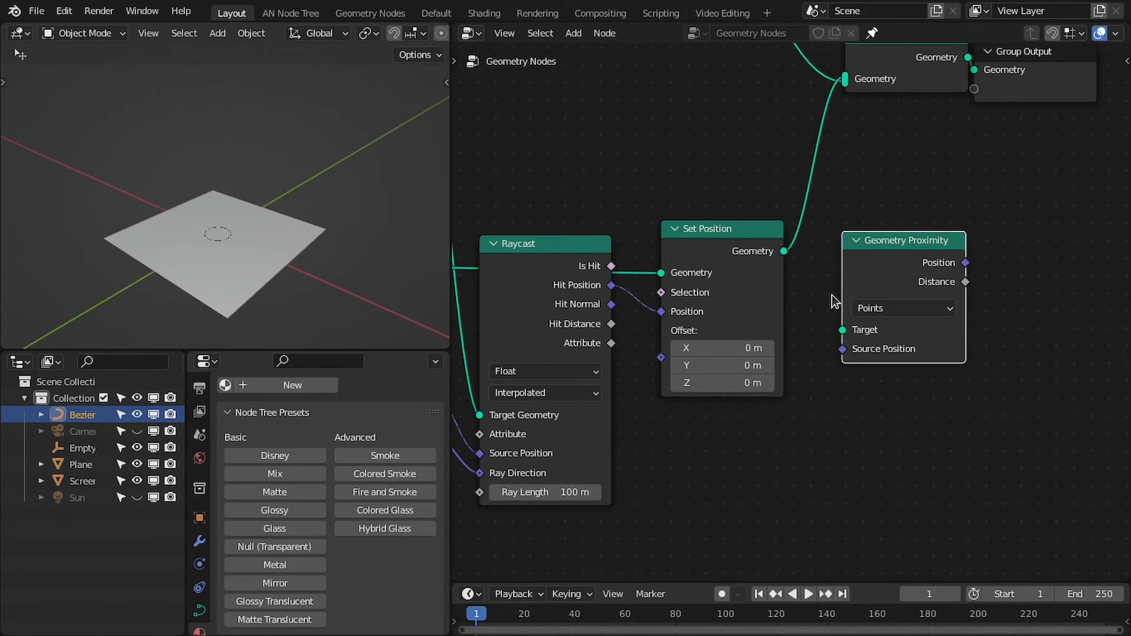
- Connect the lower Set Position's Geometry to Geometry Proximity's Target and the 2D Parabola's Vector to its Source Position
drag(784, 251, 863, 335)
scroll(797, 247, down, 5)
middle_drag(763, 192, 776, 341)
middle_drag(534, 252, 670, 239)
drag(519, 232, 973, 469)
scroll(969, 472, up, 3)
drag(835, 321, 918, 292)
middle_drag(224, 235, 231, 240)
middle_drag(820, 326, 899, 323)
drag(707, 293, 691, 305)
drag(834, 310, 823, 312)
- Inspect the mirror plane's mesh in Edit Mode and return to Object Mode
click(311, 209)
key(Tab)
scroll(263, 189, up, 8)
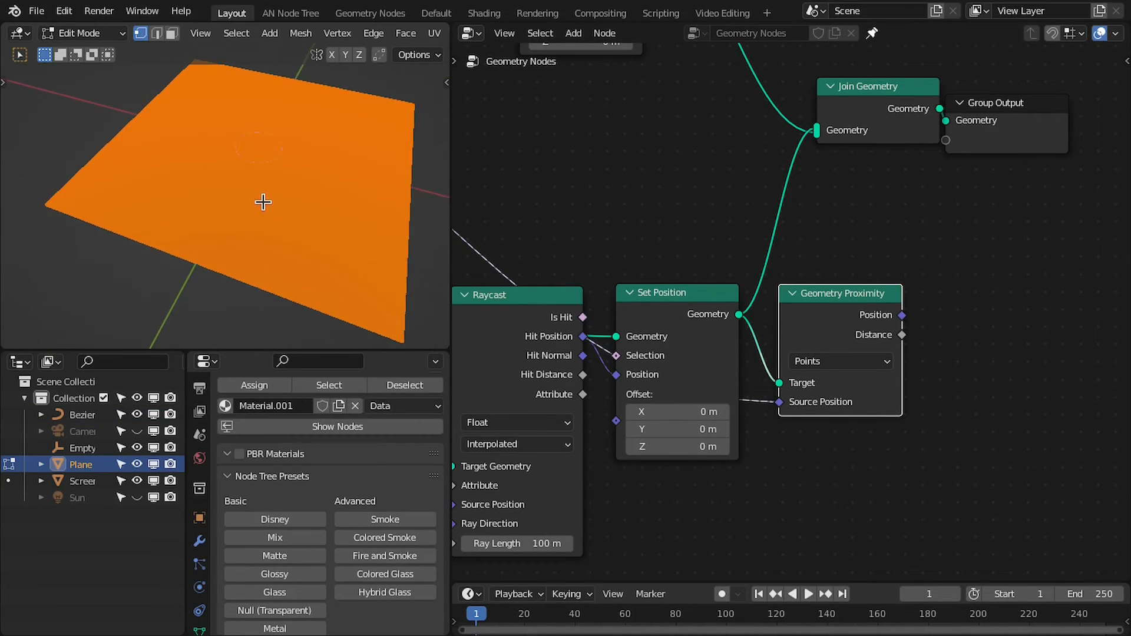
key(Tab)
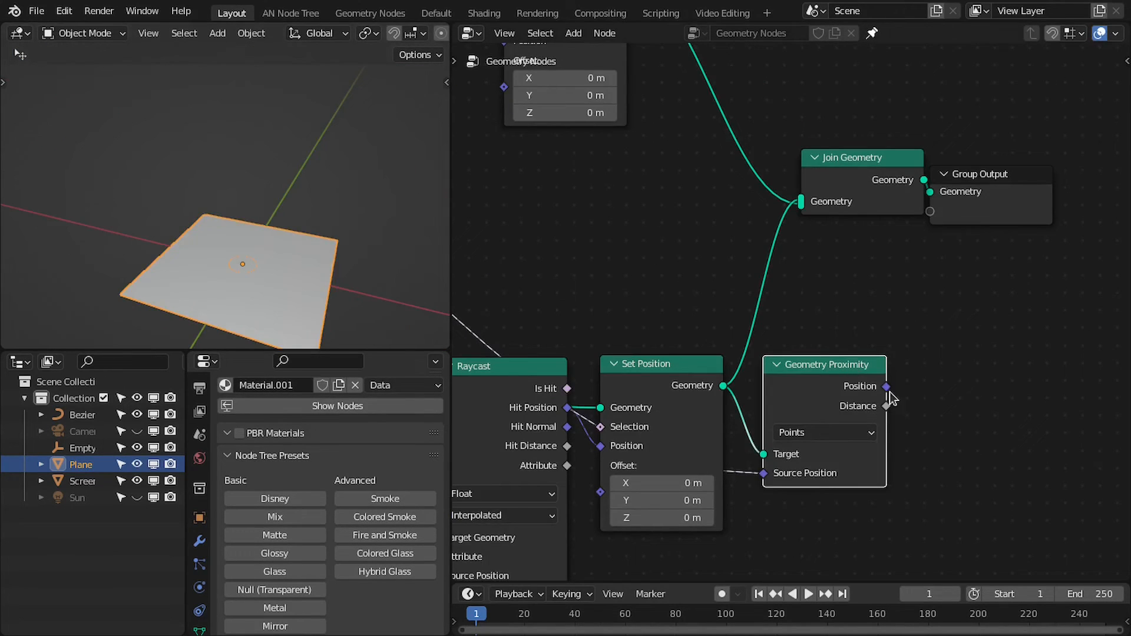
shift+middle_drag(289, 269, 308, 296)
scroll(268, 227, down, 2)
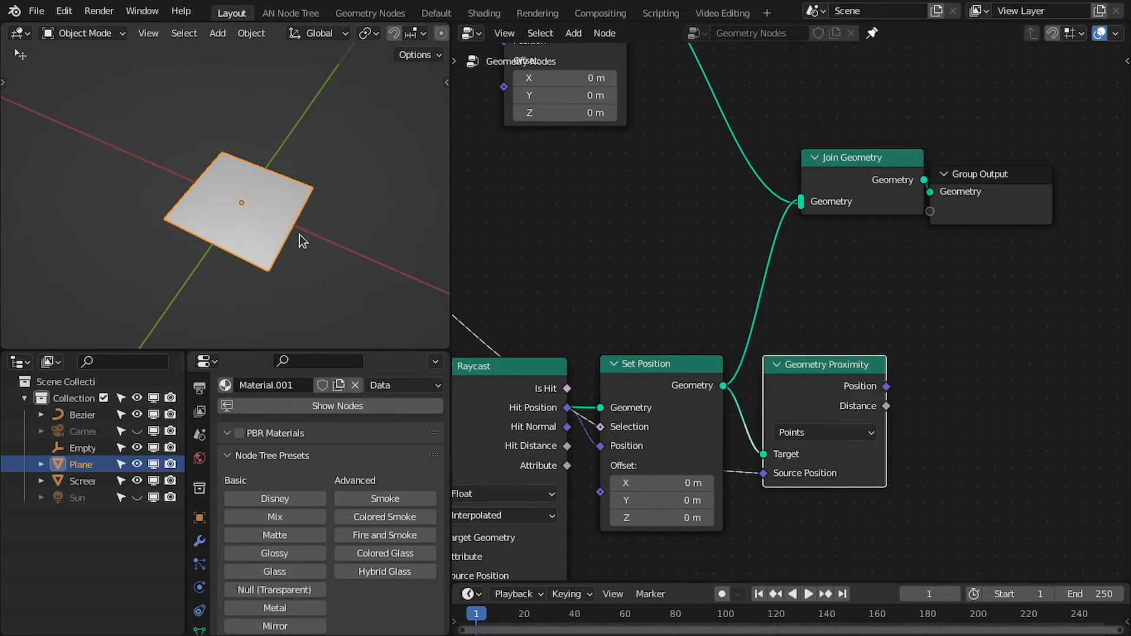
middle_drag(298, 235, 383, 189)
- Move the upper Set Position, Join Geometry and Group Output nodes to the right to make room in the node tree
middle_drag(689, 207, 661, 304)
scroll(665, 310, down, 2)
drag(576, 72, 967, 309)
drag(879, 282, 1092, 283)
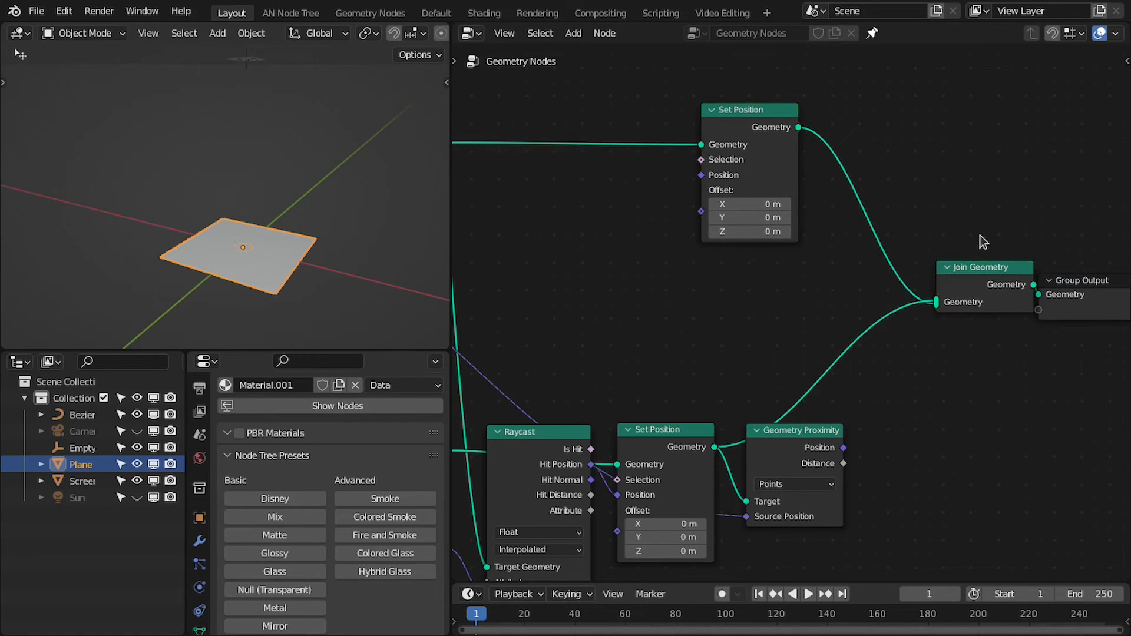
drag(978, 266, 957, 277)
drag(844, 448, 784, 343)
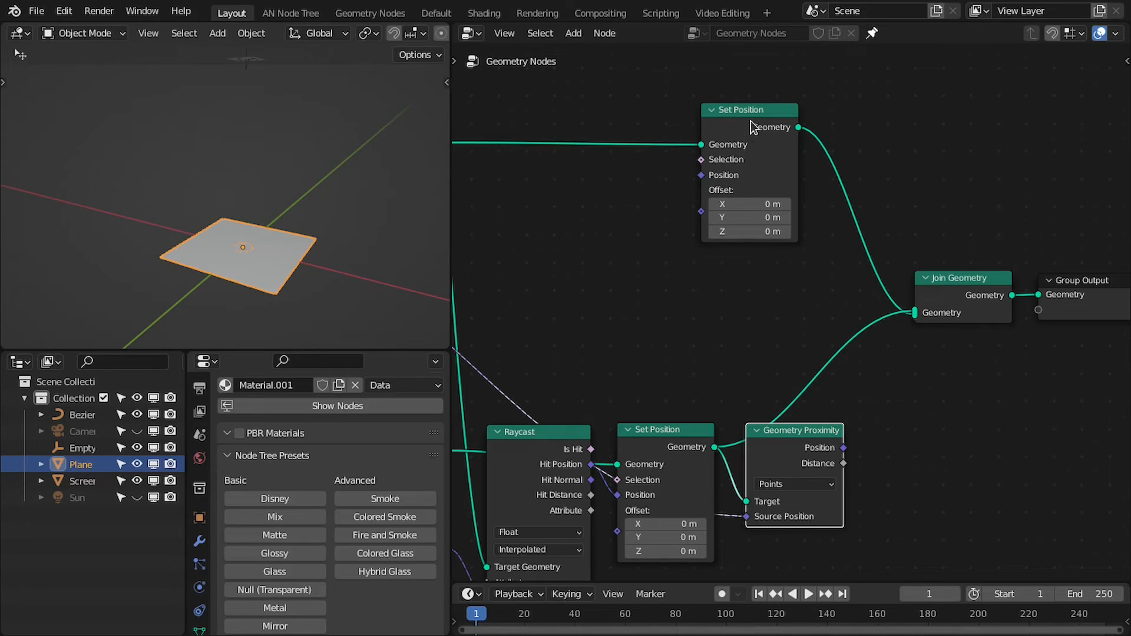
scroll(276, 212, up, 2)
middle_drag(276, 213, 279, 252)
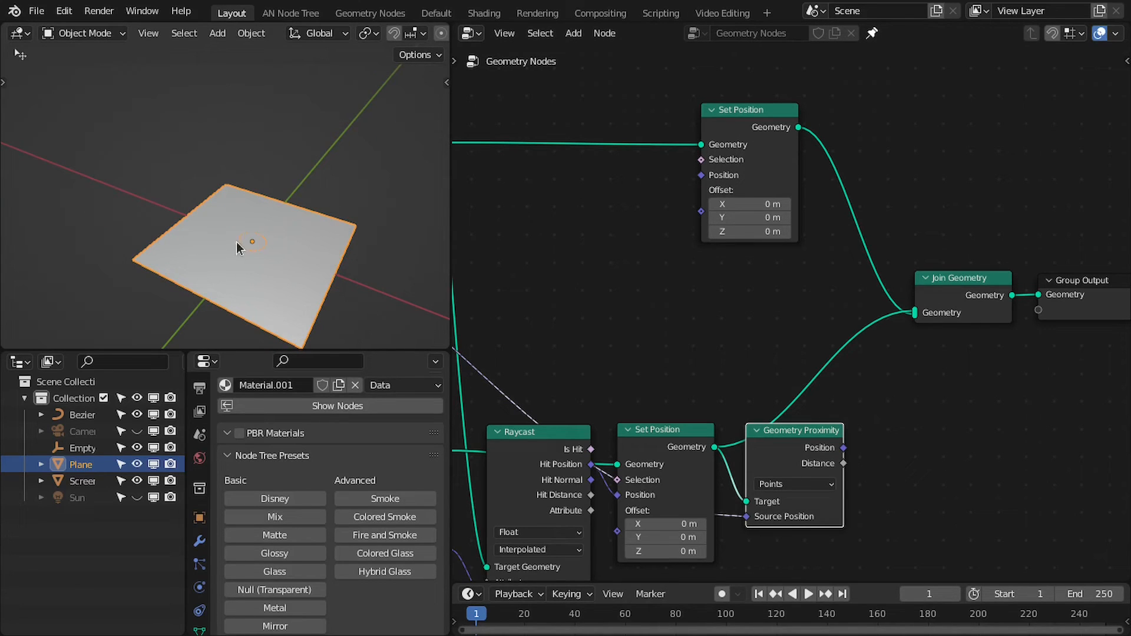
drag(841, 448, 702, 175)
middle_drag(246, 278, 257, 273)
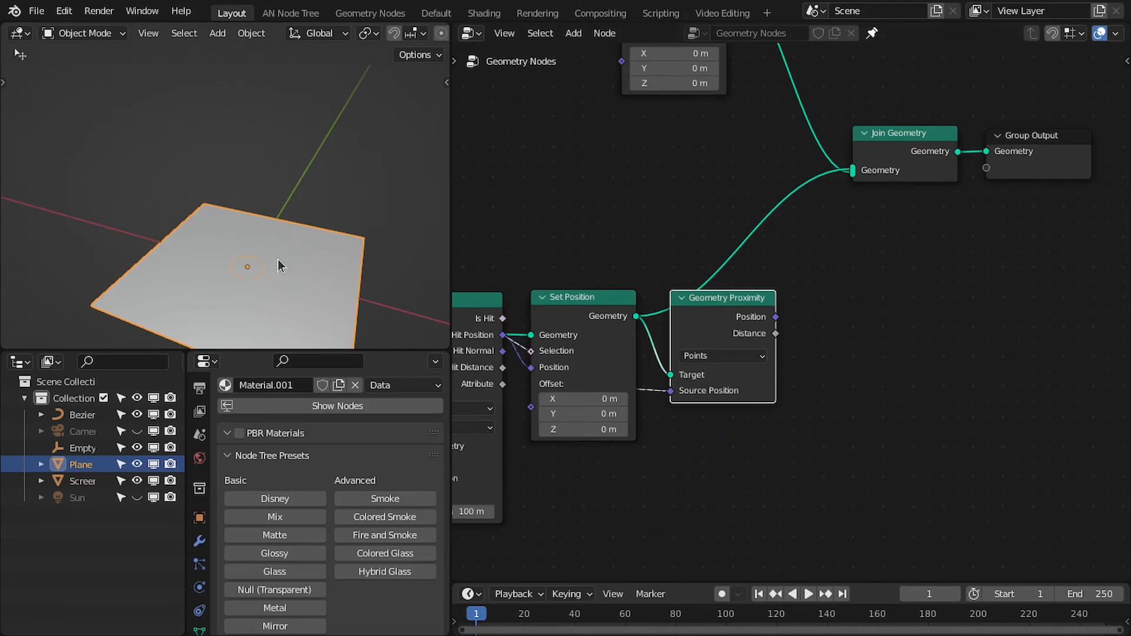
- Examine the projection node chain and compare the circle above with the mirror plane below it
drag(862, 344, 867, 349)
scroll(837, 358, down, 2)
middle_drag(792, 372, 777, 355)
scroll(787, 338, up, 3)
scroll(784, 297, down, 5)
middle_drag(663, 321, 850, 327)
scroll(551, 340, up, 1)
scroll(403, 271, down, 3)
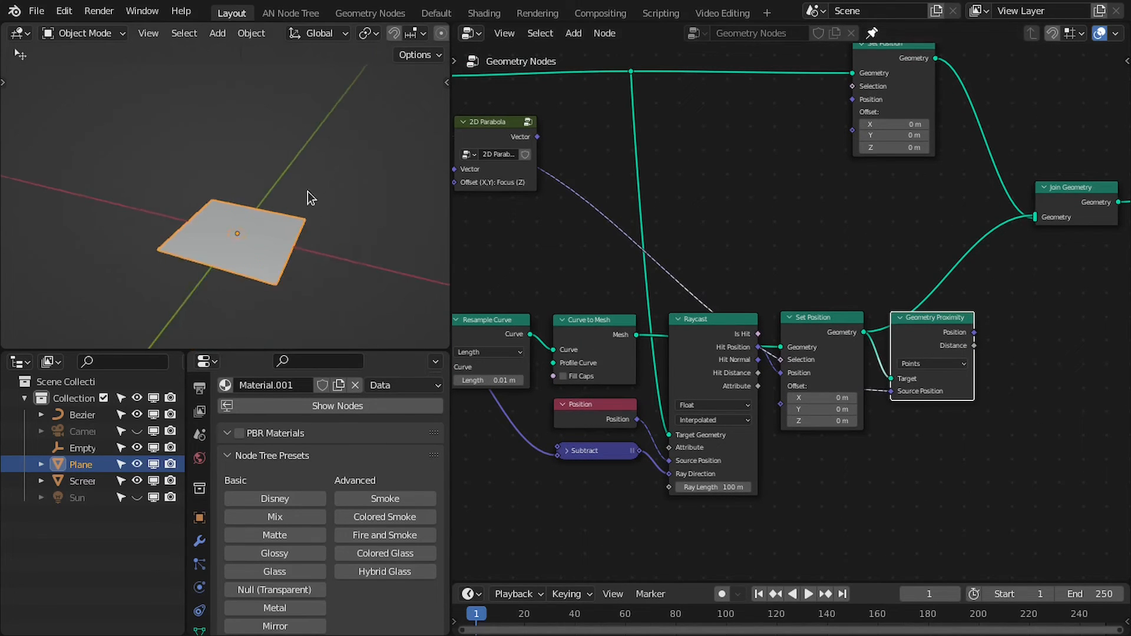
shift+middle_drag(305, 189, 269, 265)
scroll(227, 156, up, 3)
shift+middle_drag(242, 96, 234, 165)
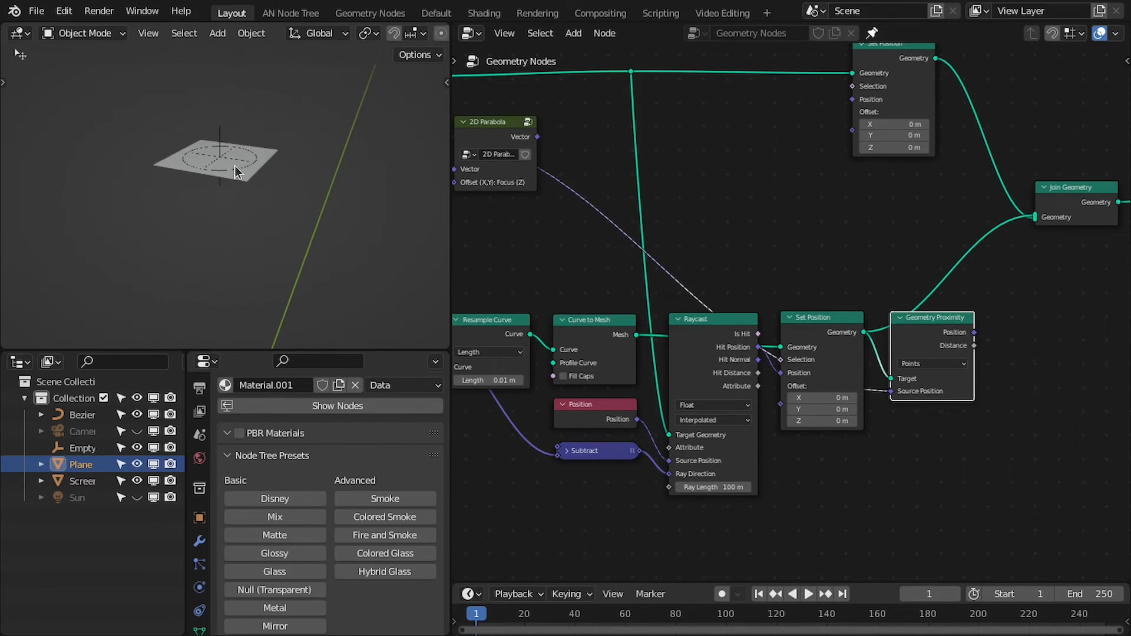
scroll(253, 256, down, 8)
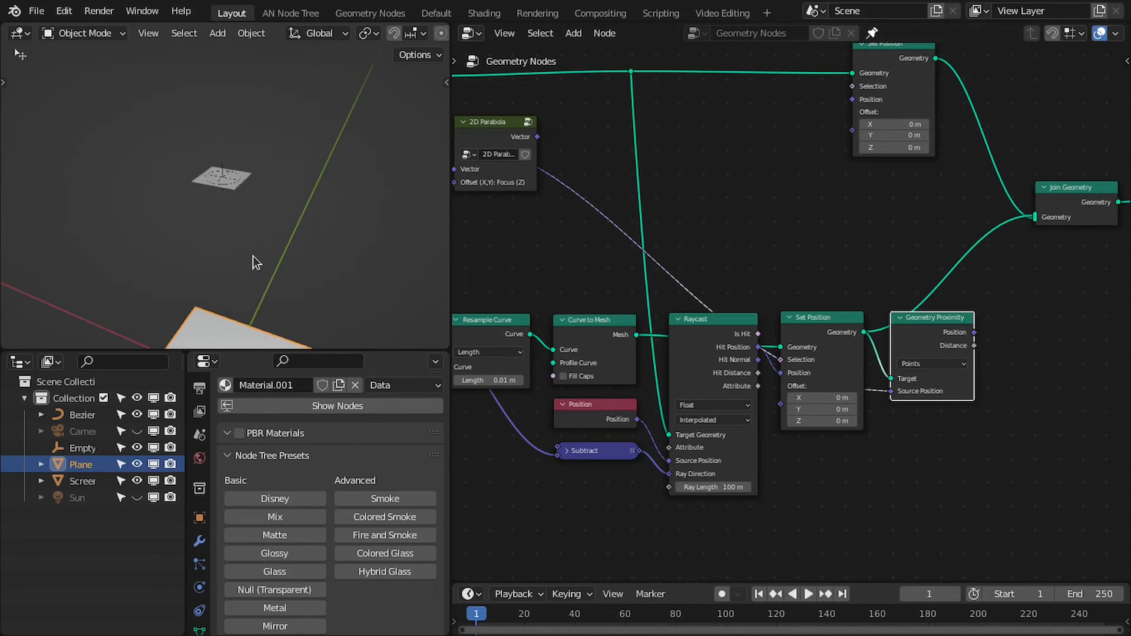
shift+middle_drag(297, 312, 302, 261)
scroll(481, 220, up, 1)
middle_drag(481, 220, 544, 236)
scroll(536, 216, up, 3)
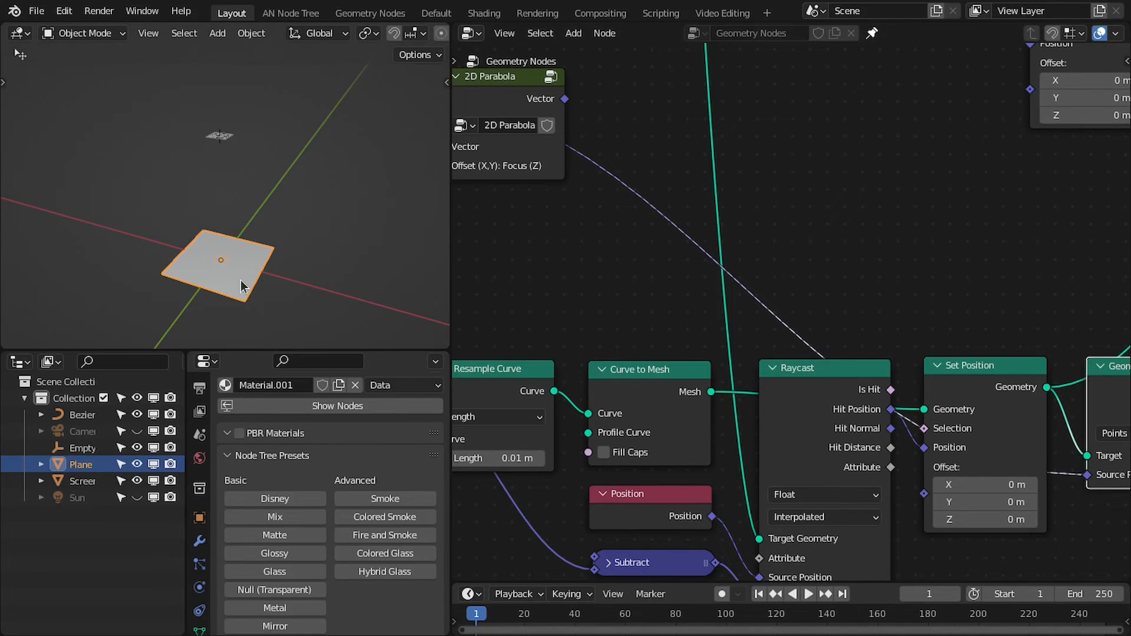
middle_drag(263, 221, 255, 231)
- Add a Transfer Attribute node beside Geometry Proximity and set its data type to Integer
key(shift+a)
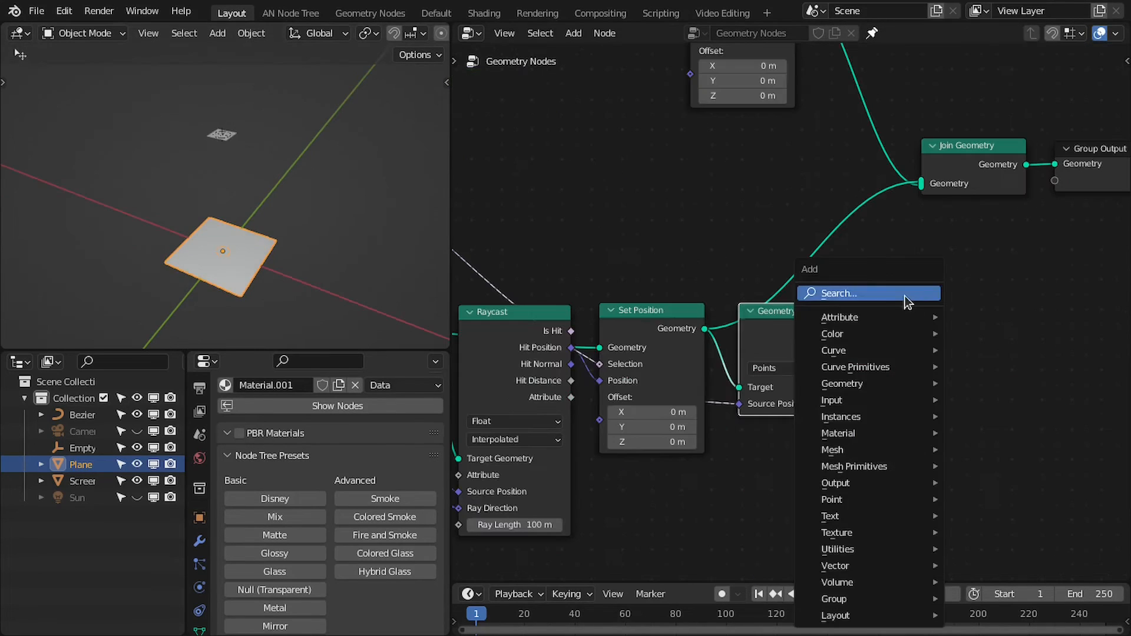
click(903, 296)
text(trans)
key(Down)
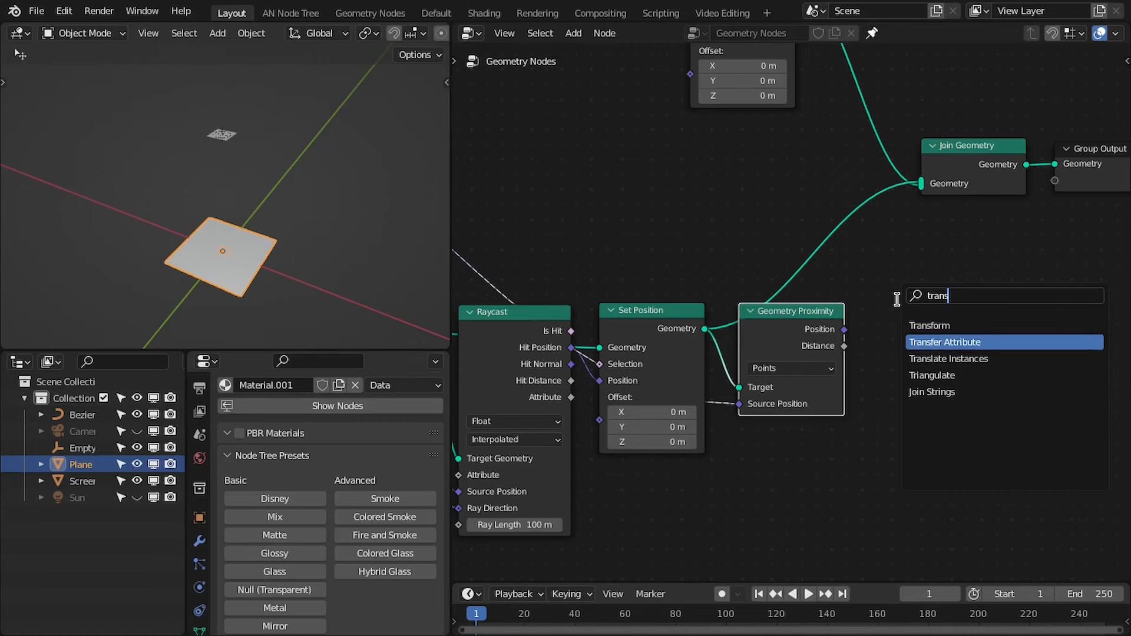
key(Return)
click(874, 314)
drag(838, 331, 868, 377)
scroll(877, 354, up, 4)
middle_drag(912, 371, 872, 336)
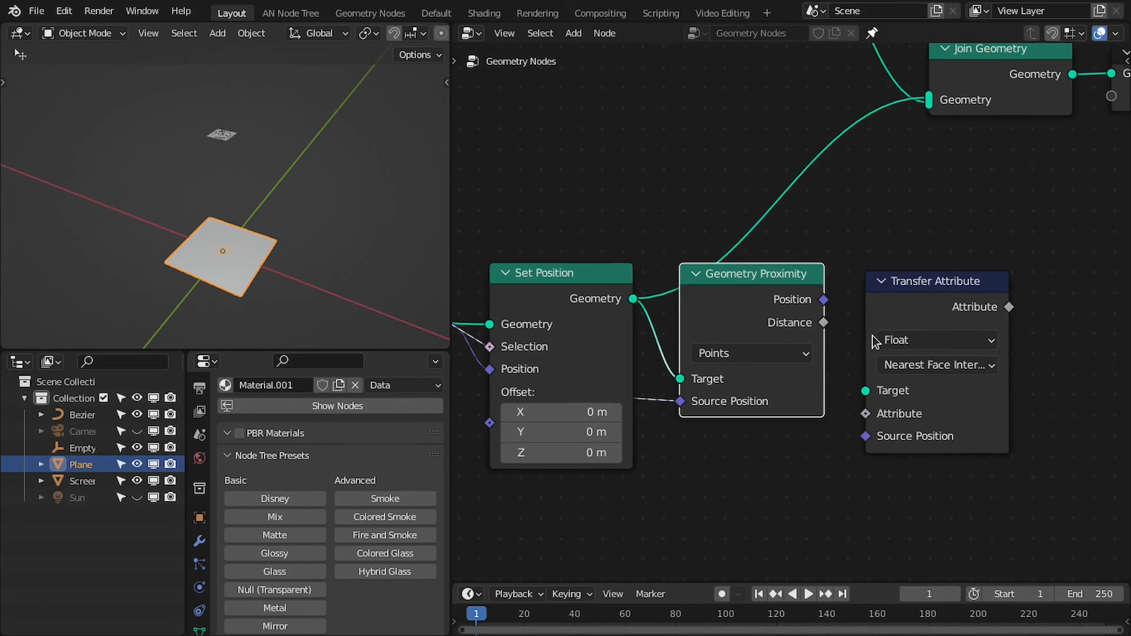
click(908, 340)
click(908, 387)
- Add an Index node below Geometry Proximity and connect it to Transfer Attribute's Attribute input
key(shift+a)
click(706, 295)
text(i)
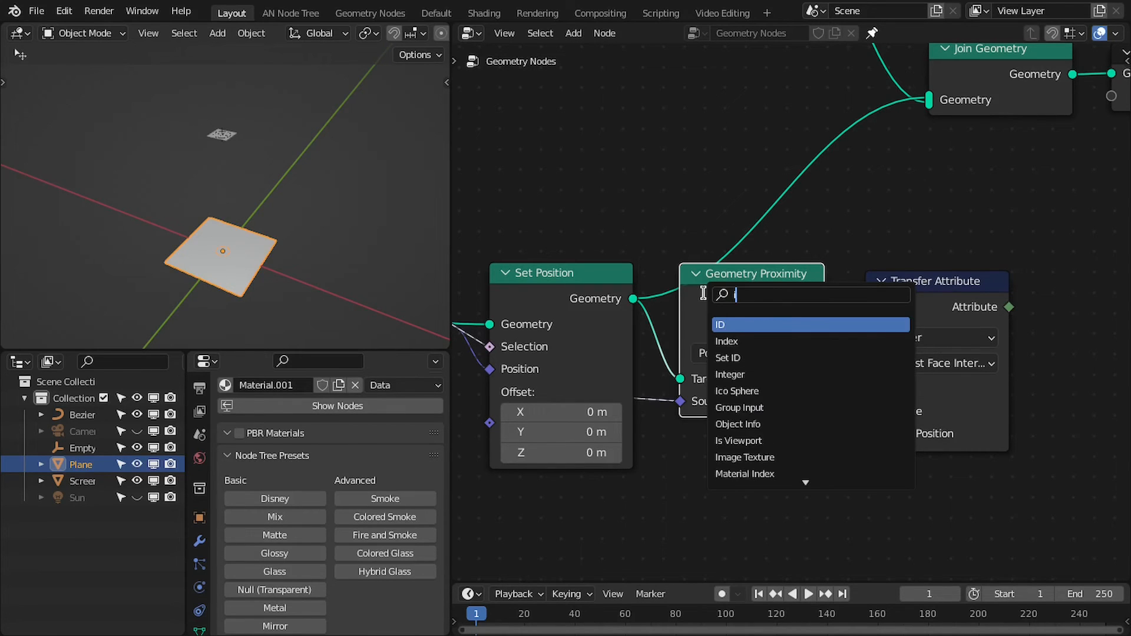
text(ndex)
key(Return)
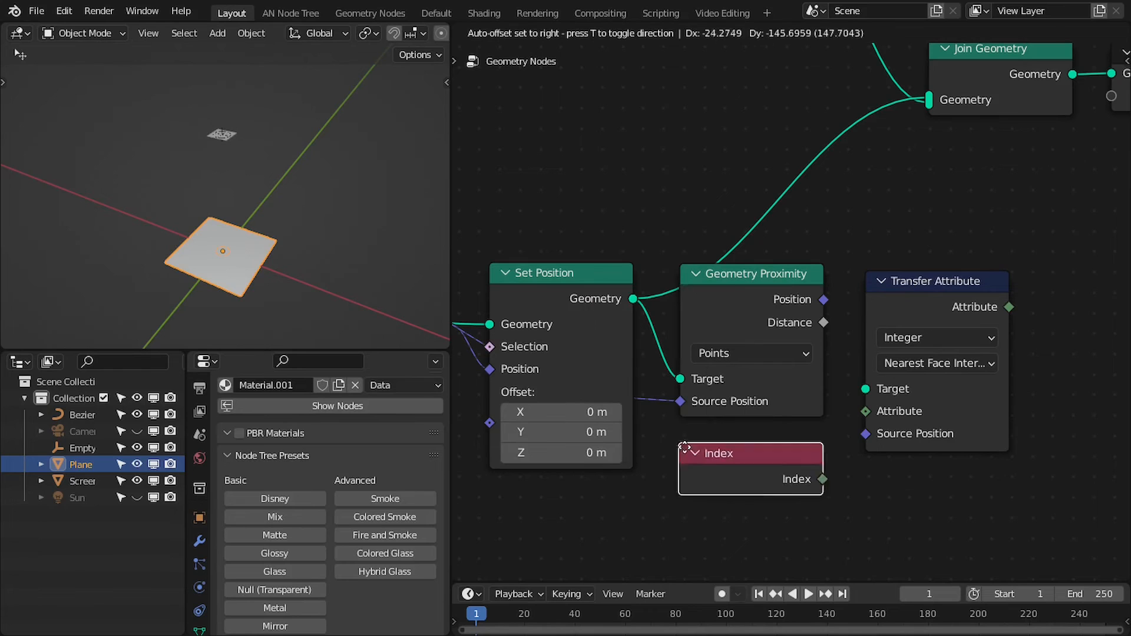
click(684, 425)
drag(893, 433, 866, 411)
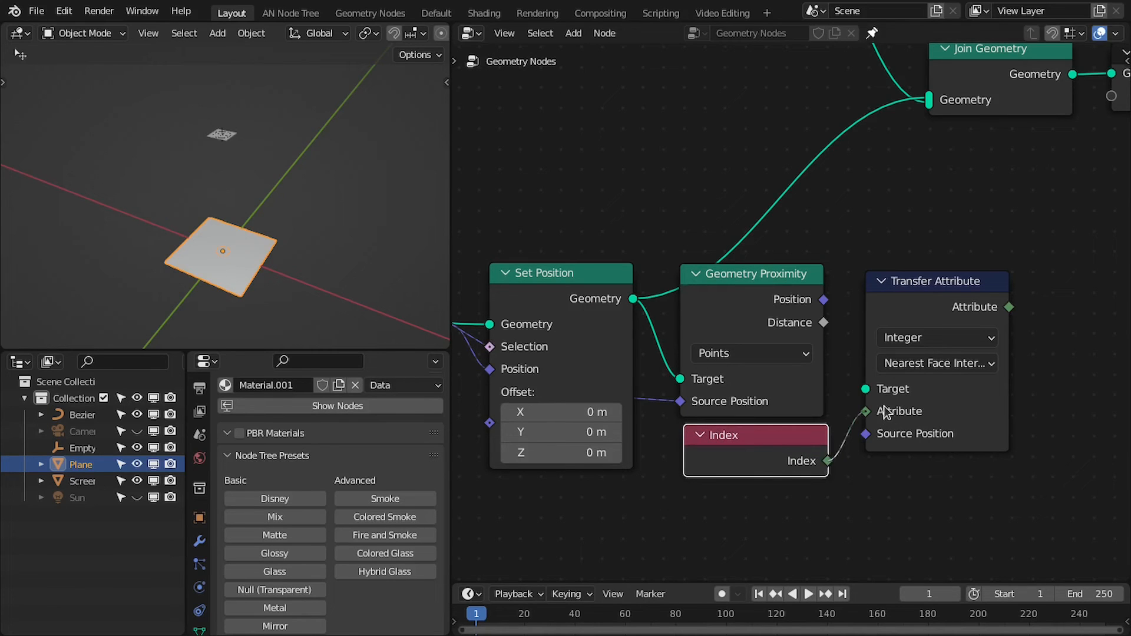
- Set Transfer Attribute to Nearest, with the lower Set Position's Geometry as Target and Geometry Proximity's Position as Source Position
scroll(766, 354, down, 2)
drag(656, 301, 872, 382)
scroll(842, 414, up, 2)
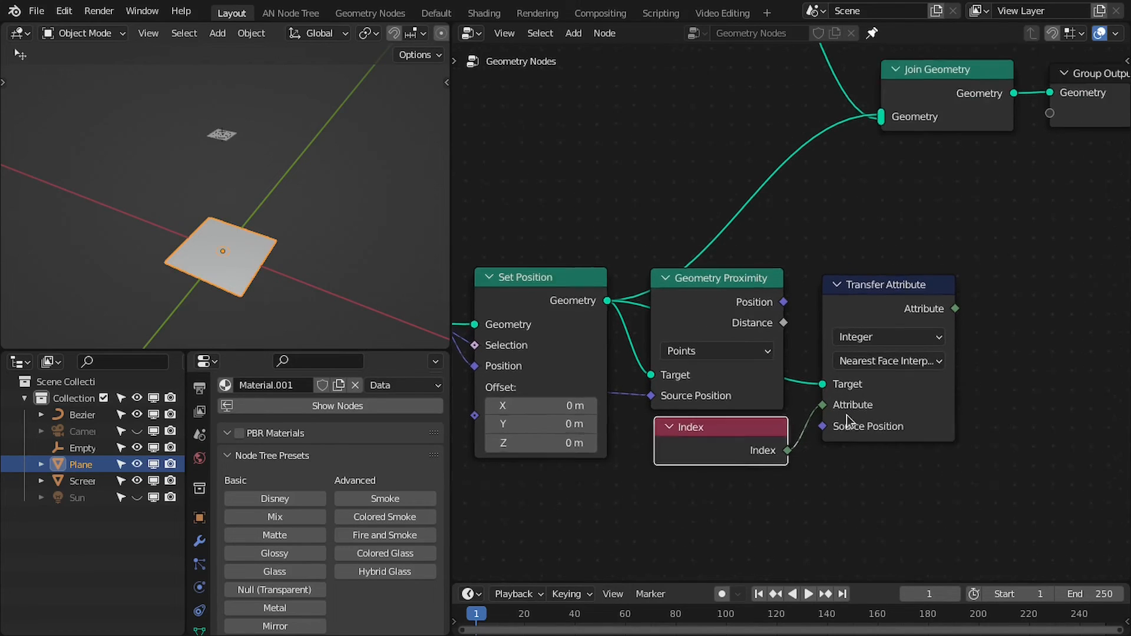
click(879, 370)
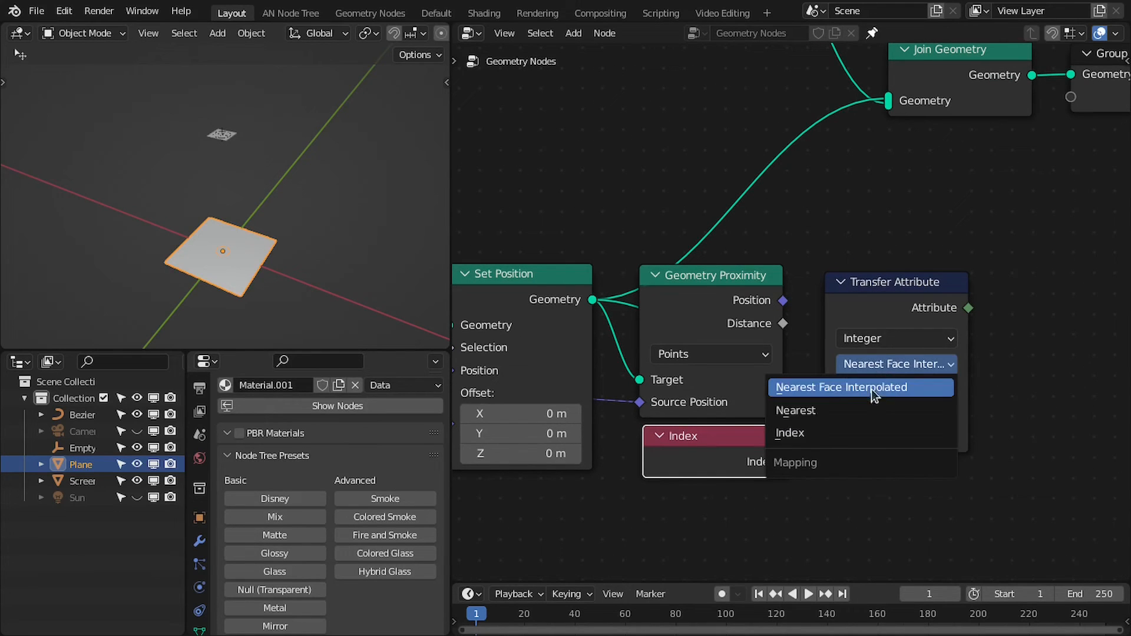
click(815, 412)
drag(825, 460, 783, 301)
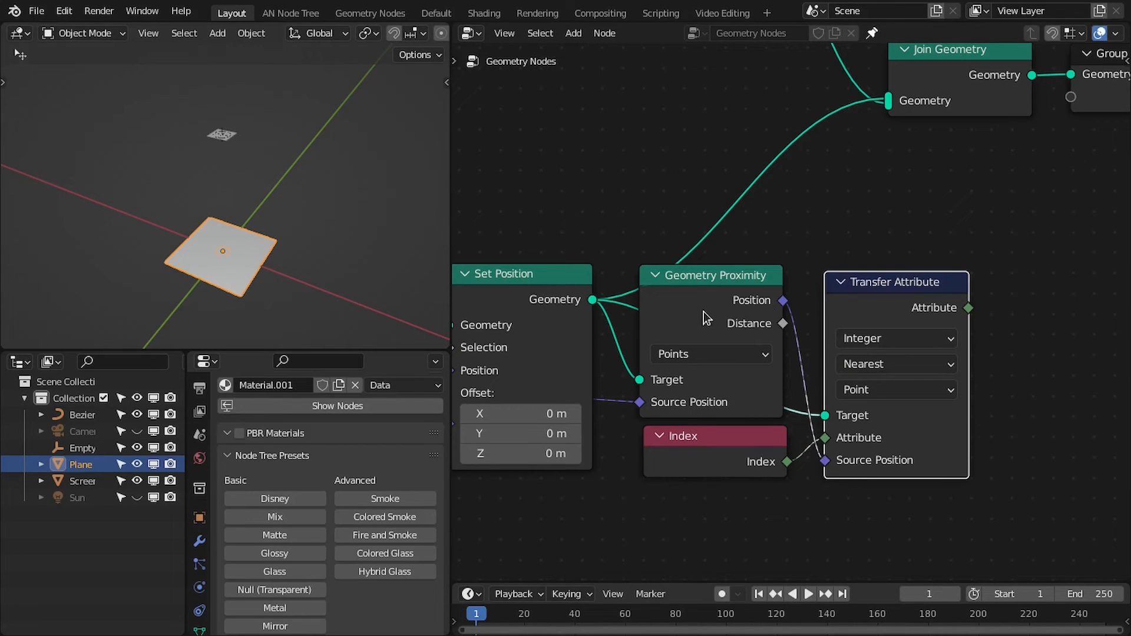
- Duplicate the Transfer Attribute node and place the copy to the right of the original
scroll(261, 267, up, 5)
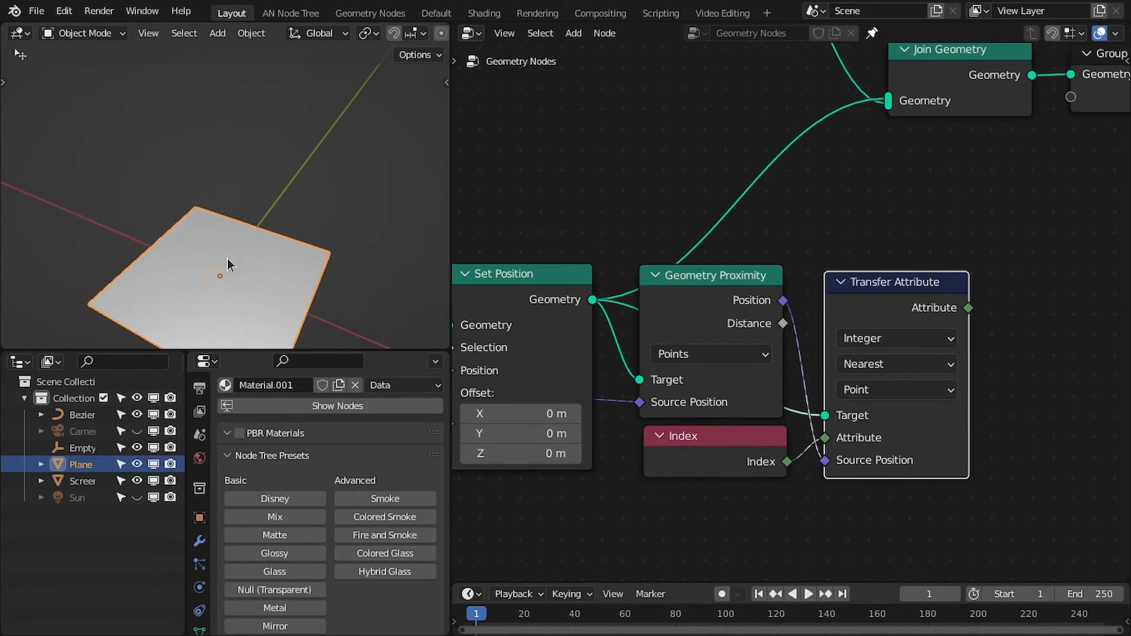
middle_drag(826, 316, 753, 295)
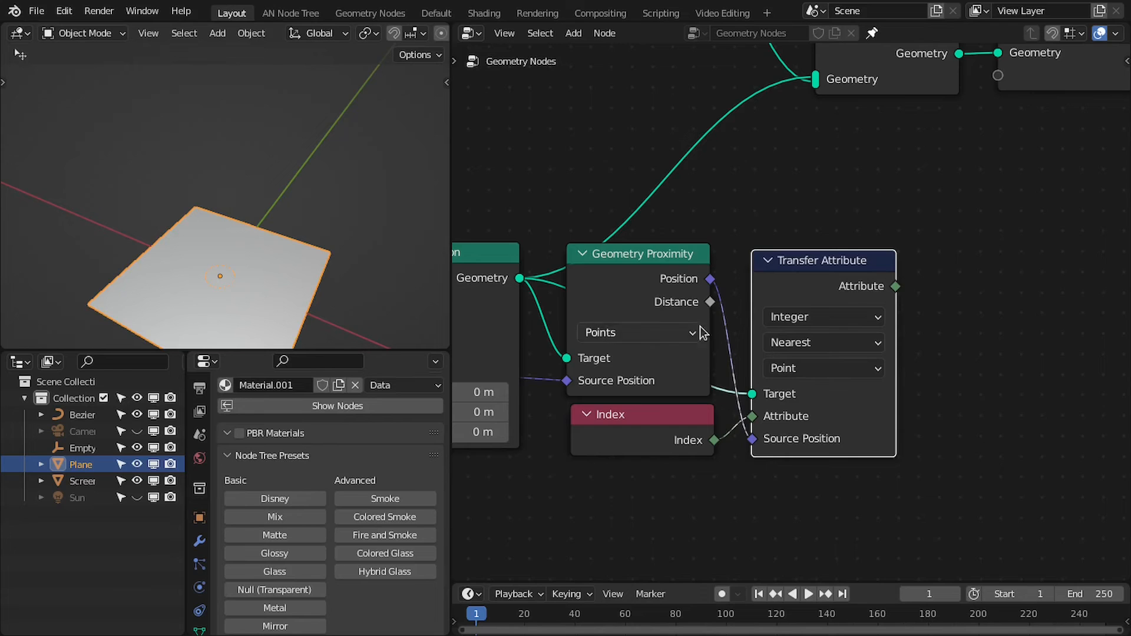
scroll(716, 260, down, 2)
drag(985, 231, 984, 231)
scroll(914, 251, down, 4)
middle_drag(812, 296, 873, 303)
scroll(873, 353, down, 1)
key(shift+d)
click(975, 356)
middle_drag(848, 352, 959, 347)
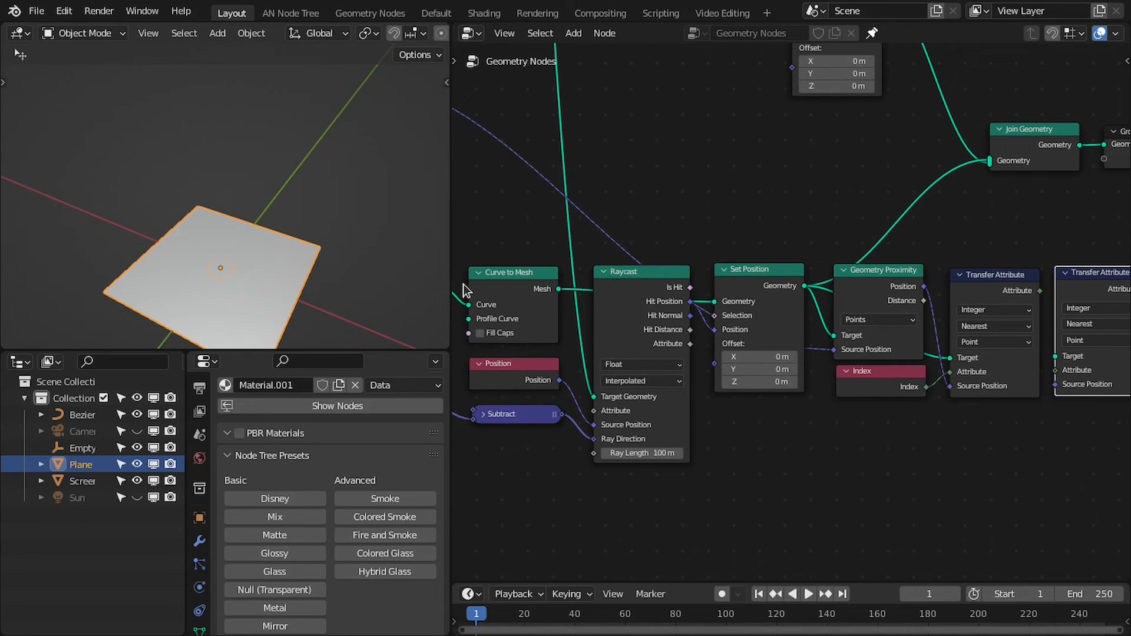
- Set the duplicated Transfer Attribute node's data type to Vector
middle_drag(965, 368, 803, 371)
scroll(884, 358, up, 3)
click(926, 303)
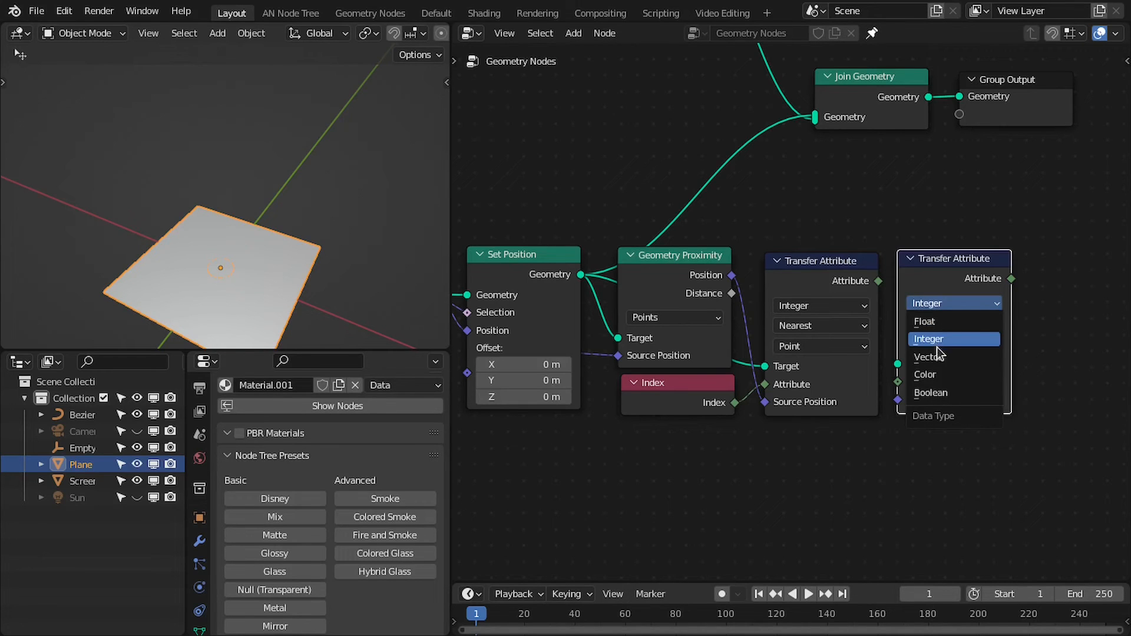
click(939, 343)
click(942, 303)
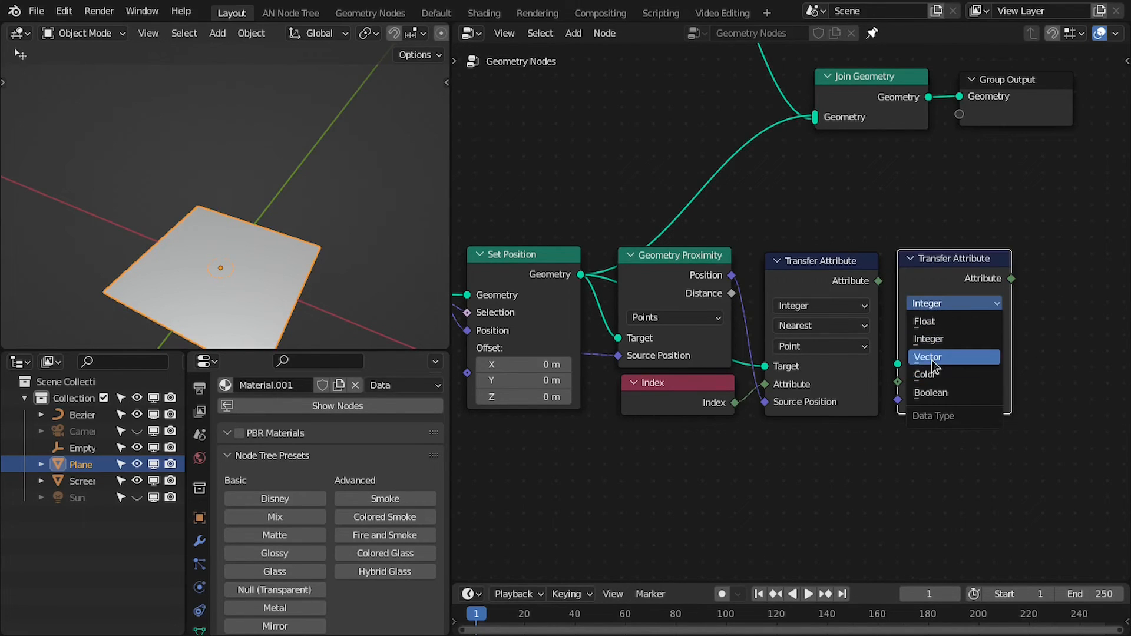
click(928, 357)
- Connect the Position node to the duplicated Transfer Attribute's Attribute input and set its mapping to Index
scroll(790, 374, down, 3)
drag(790, 374, 908, 394)
scroll(942, 382, up, 3)
middle_drag(942, 382, 981, 343)
scroll(750, 425, up, 5)
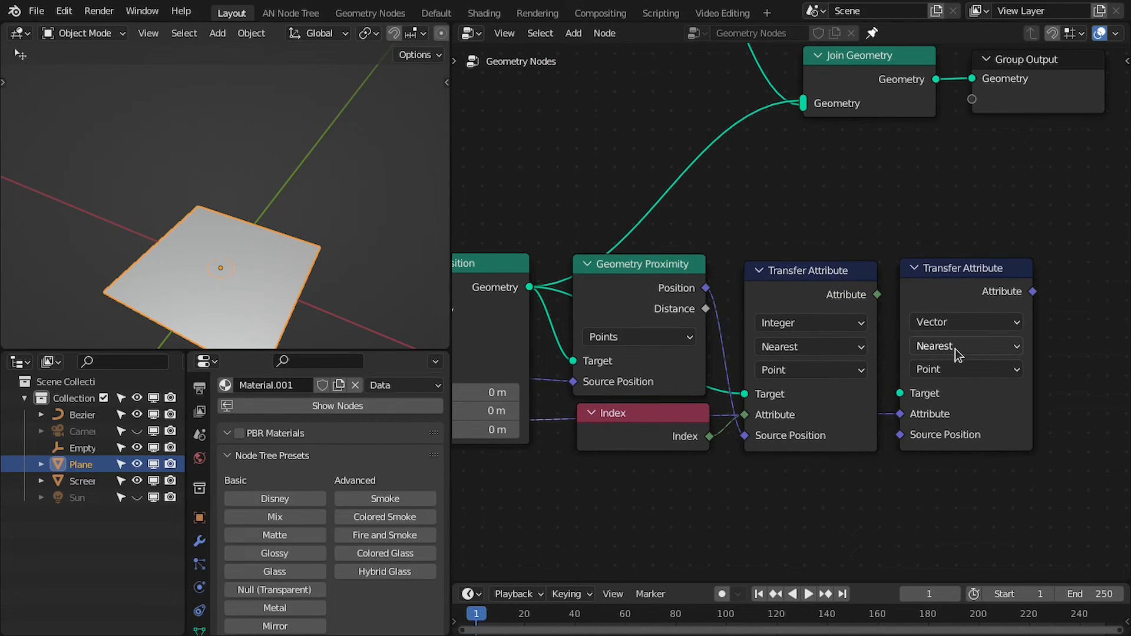
click(955, 349)
click(981, 409)
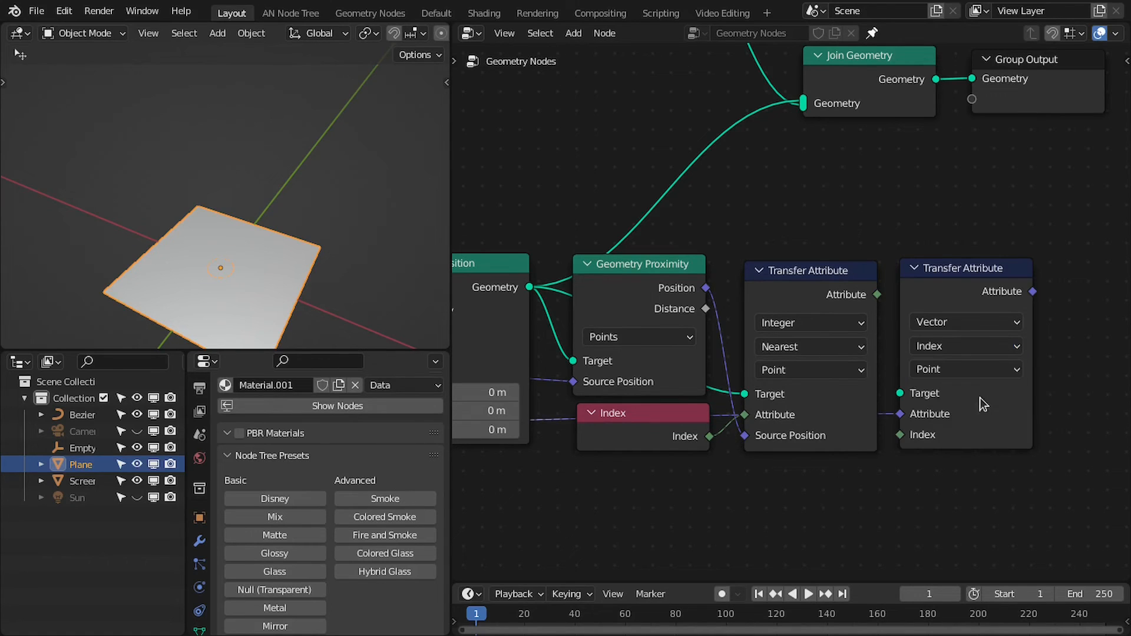
- Feed the Integer Transfer Attribute's output into the Vector Transfer Attribute's Index, and the Curve to Mesh output into its Target
scroll(956, 388, down, 3)
drag(909, 296, 933, 407)
scroll(949, 357, down, 3)
middle_drag(916, 362, 978, 363)
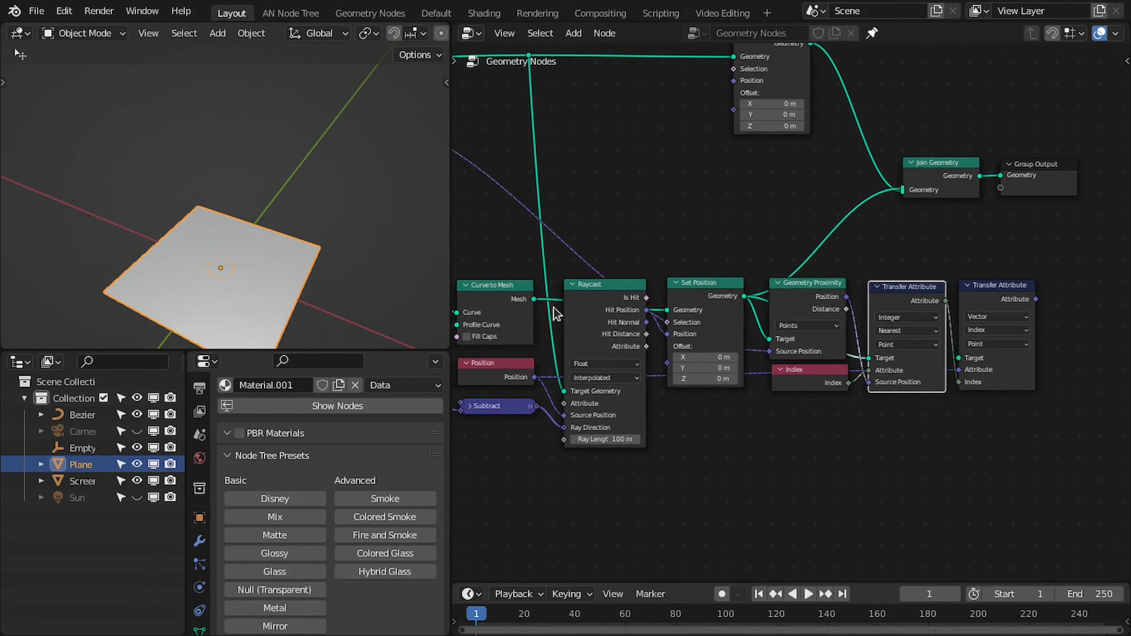
drag(535, 299, 962, 355)
- Move the 2D Parabola group node beside the upper Set Position node and cut its existing Offset (X,Y): Focus (Z) link
middle_drag(946, 307, 610, 375)
scroll(610, 368, down, 1)
drag(585, 209, 965, 245)
middle_drag(711, 243, 928, 258)
drag(683, 143, 934, 154)
scroll(670, 199, down, 1)
middle_drag(531, 208, 731, 221)
scroll(651, 220, up, 1)
drag(588, 211, 1101, 206)
middle_drag(998, 233, 804, 235)
scroll(804, 235, up, 2)
drag(893, 221, 938, 215)
middle_drag(890, 291, 877, 281)
ctrl+right_drag(850, 283, 850, 283)
middle_drag(969, 303, 831, 316)
- Connect the Vector Transfer Attribute's output to 2D Parabola's Offset (X,Y): Focus (Z) input and tidy the Set Position and Join Geometry nodes
drag(907, 434, 783, 277)
scroll(344, 261, down, 2)
middle_drag(685, 326, 619, 253)
scroll(734, 270, up, 1)
middle_drag(759, 141, 749, 272)
drag(745, 247, 740, 235)
drag(816, 226, 816, 226)
drag(865, 172, 880, 159)
mouse_move(1054, 346)
mouse_down()
mouse_move(1047, 308)
mouse_move(1041, 332)
mouse_up()
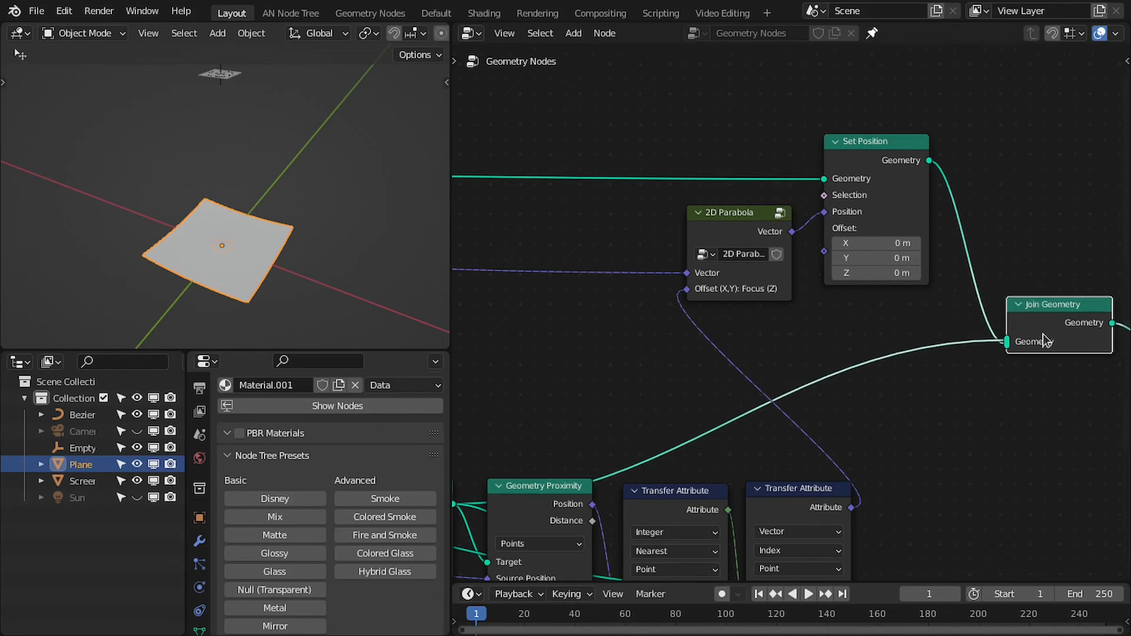
middle_drag(1042, 334, 832, 293)
scroll(745, 295, down, 1)
scroll(308, 230, down, 2)
- Lower the Bezier circle to just above the mirror, scale it up, and examine the mirror's shape from several angles
key(ctrl+space)
scroll(578, 352, up, 2)
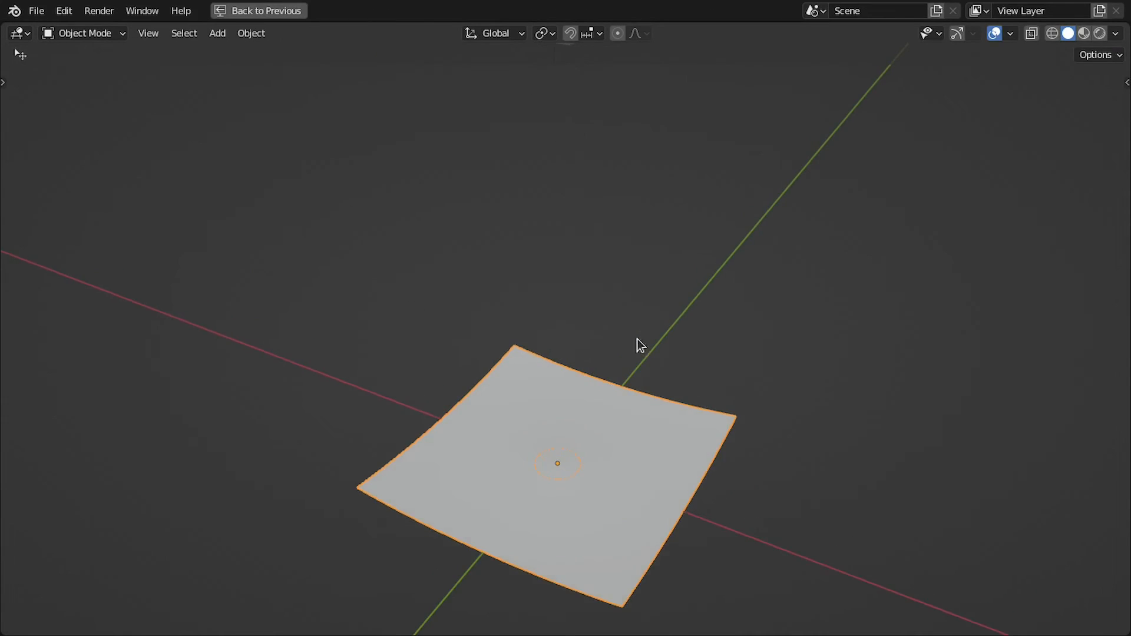
scroll(638, 344, down, 2)
shift+middle_drag(637, 353, 644, 416)
scroll(643, 417, down, 2)
click(580, 241)
middle_drag(580, 241, 572, 295)
scroll(595, 296, down, 1)
middle_drag(624, 295, 626, 327)
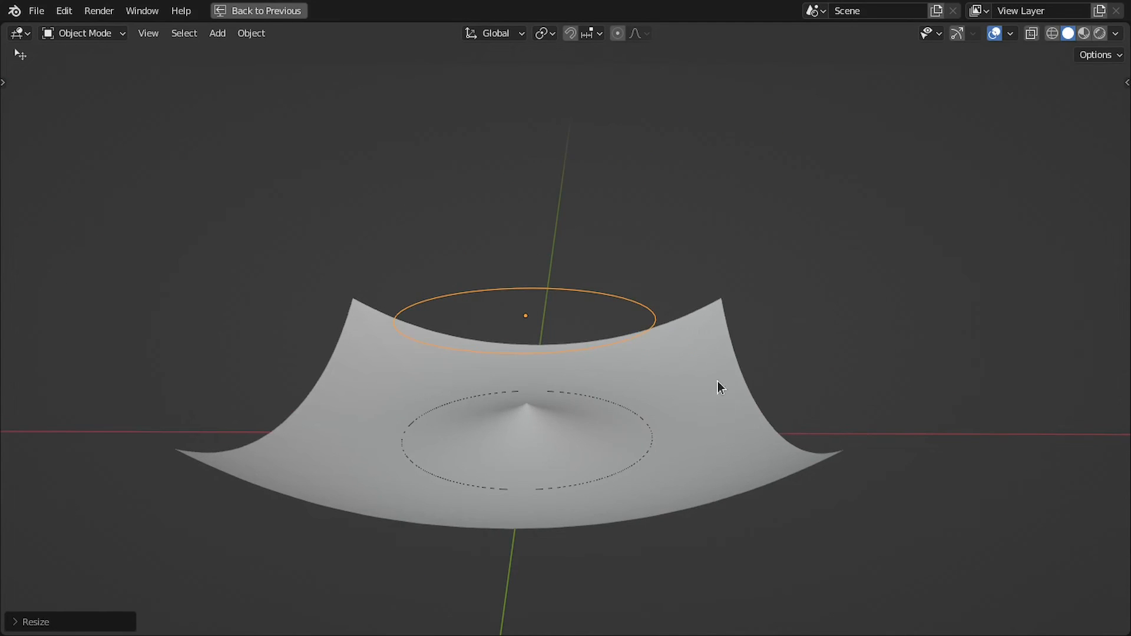
middle_drag(718, 387, 652, 430)
scroll(655, 407, up, 3)
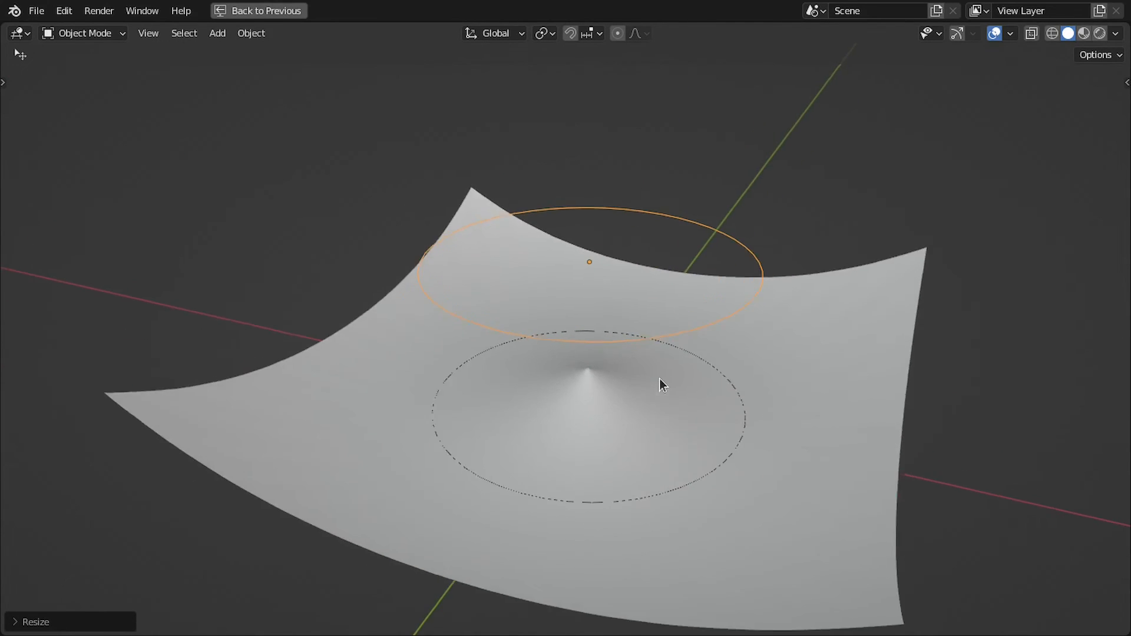
middle_drag(659, 379, 664, 367)
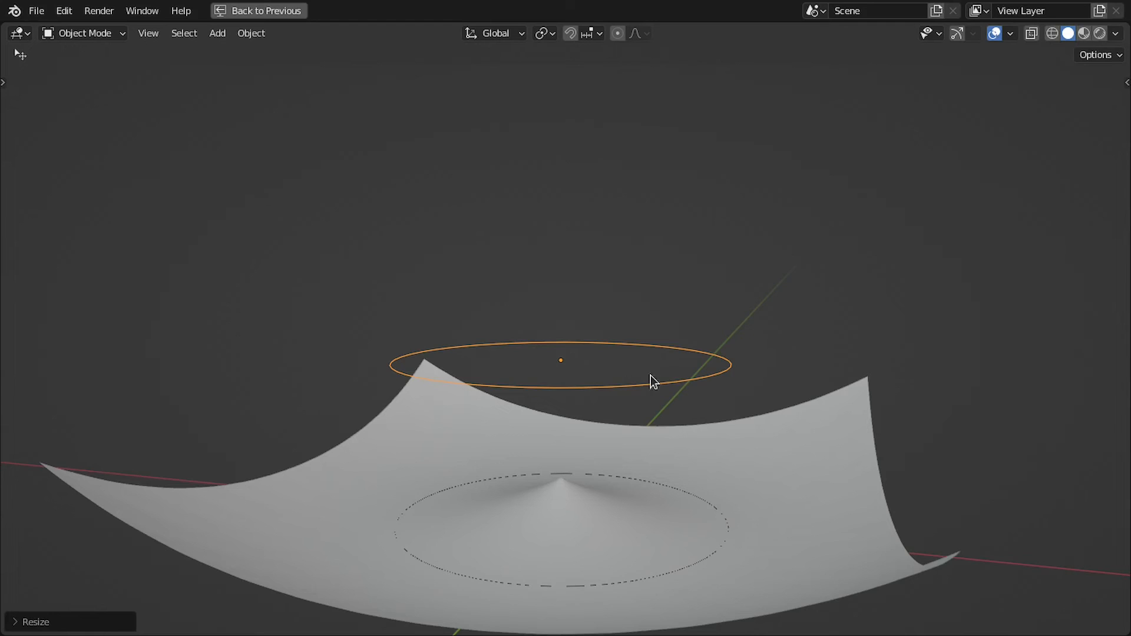
middle_drag(461, 343, 678, 347)
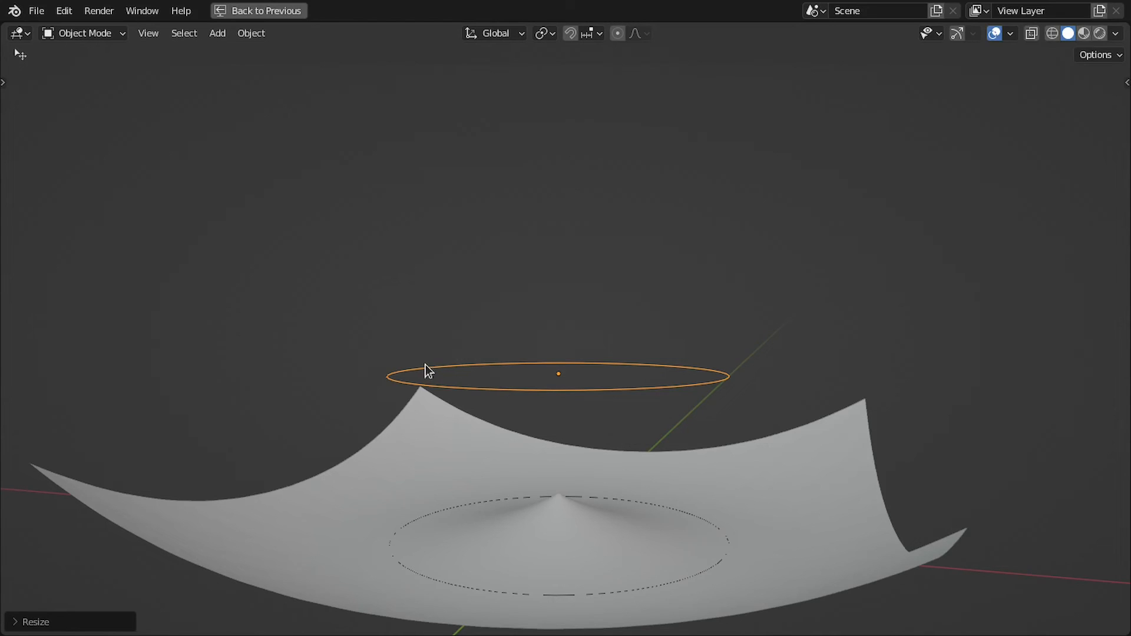
scroll(537, 392, down, 6)
shift+middle_drag(614, 365, 579, 457)
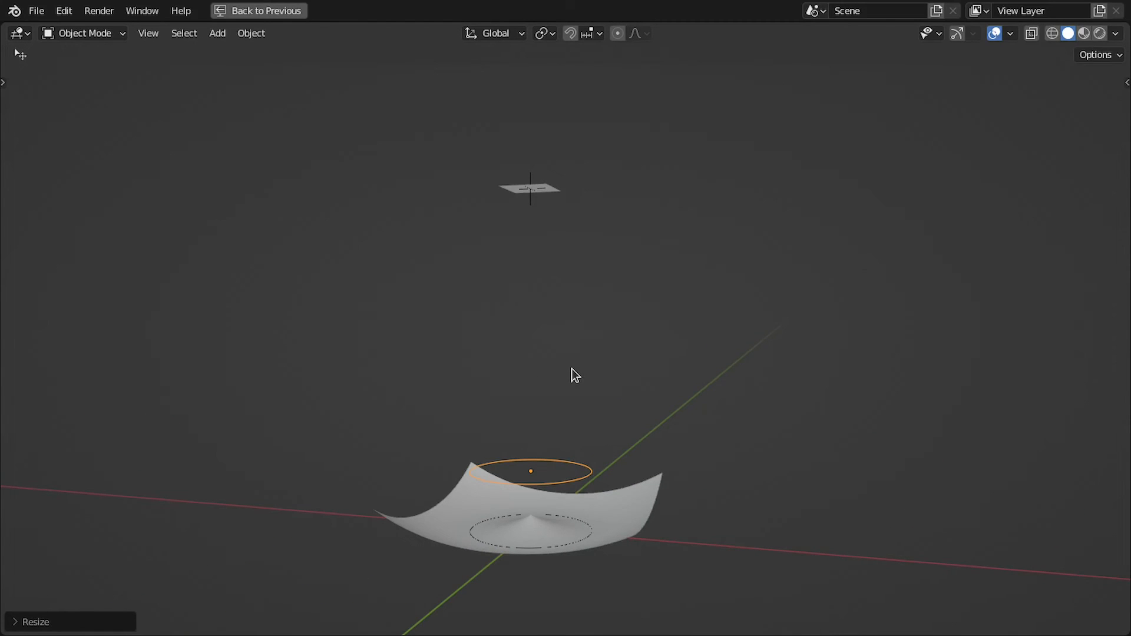
- Snap the Bezier circle to the 3D cursor at the screen plane and scale it down to fit the screen
key(shift+s)
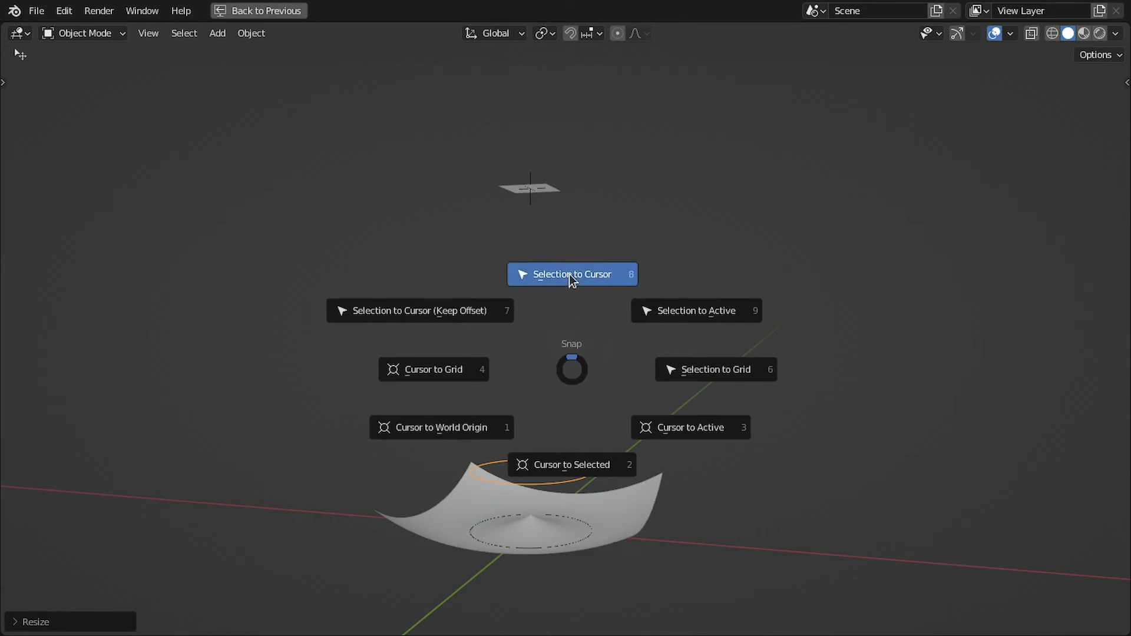
click(569, 276)
scroll(563, 177, up, 2)
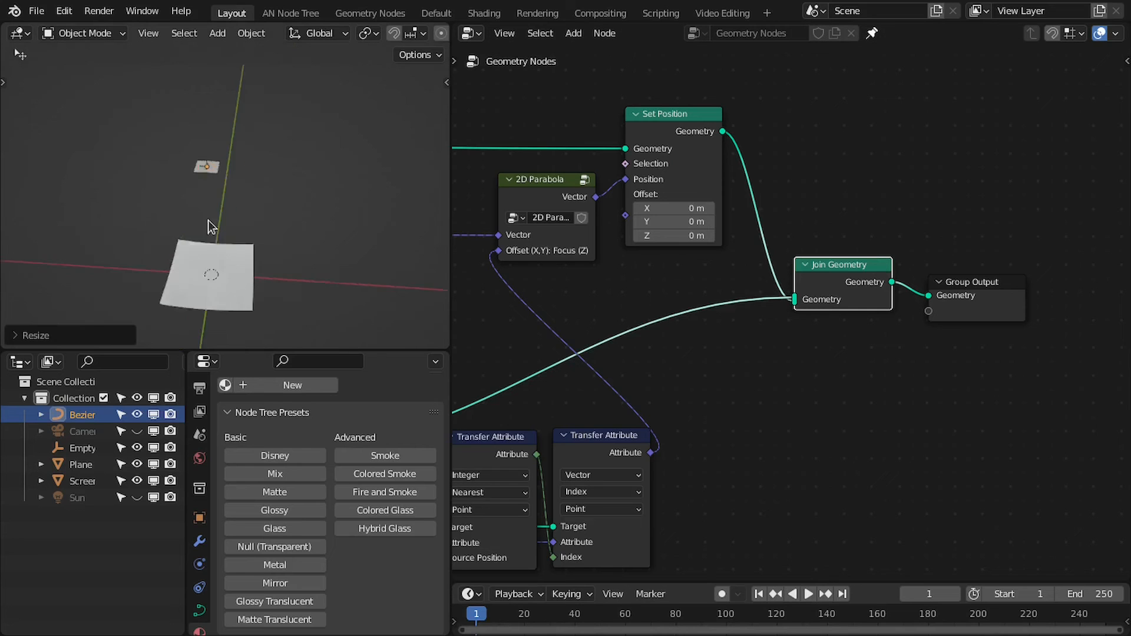
- Switch the viewport to rendered shading and unhide the Sun to preview the circle's caustic on the screen plane
middle_drag(208, 221, 270, 197)
key(z)
click(379, 160)
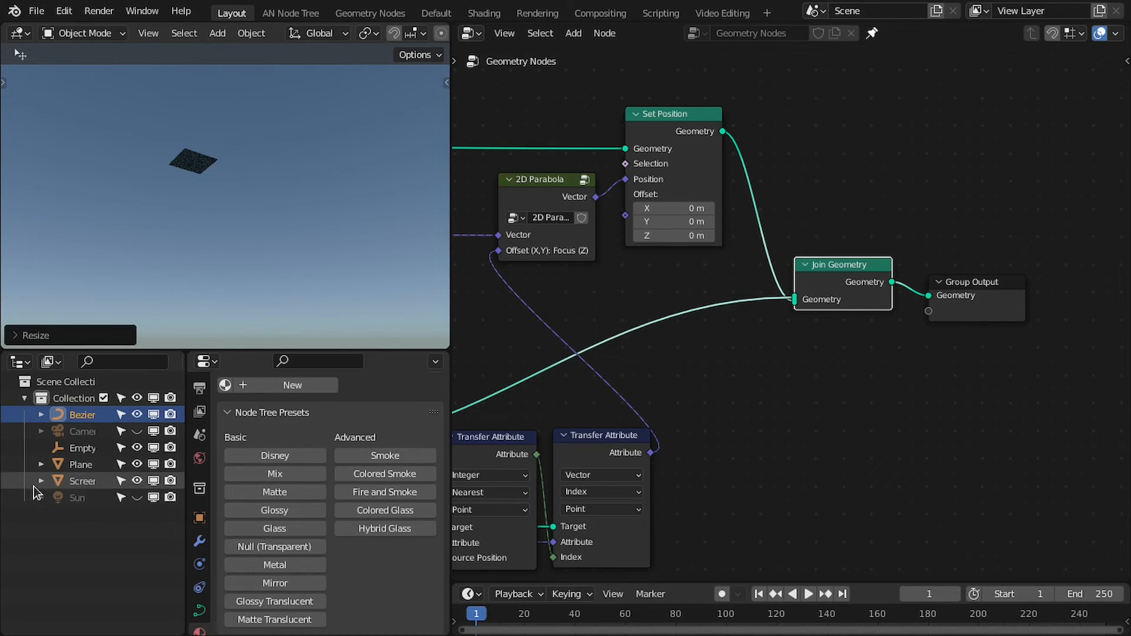
click(136, 497)
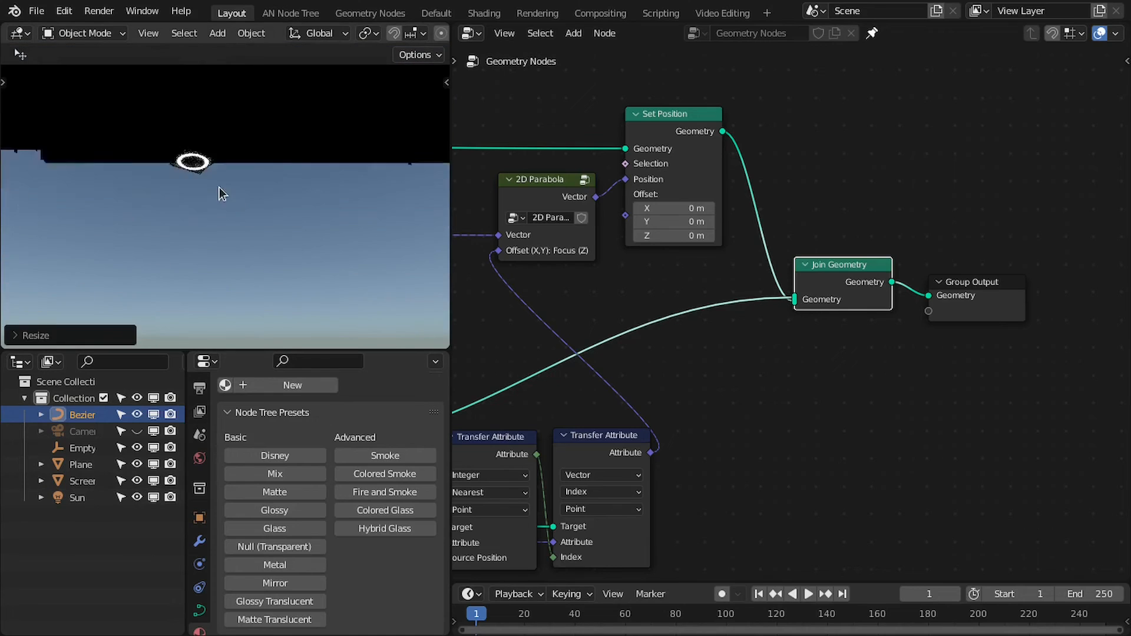
shift+middle_drag(201, 132, 238, 185)
scroll(565, 271, down, 4)
middle_drag(507, 266, 697, 283)
- Set the handle type of all the Bezier circle's control points to Vector
key(z)
middle_drag(294, 207, 274, 273)
key(alt+shift+z)
key(KP_7)
key(ctrl+space)
scroll(569, 331, up, 4)
scroll(565, 332, down, 2)
scroll(556, 250, down, 2)
shift+middle_drag(556, 249, 560, 304)
scroll(555, 292, up, 1)
key(Tab)
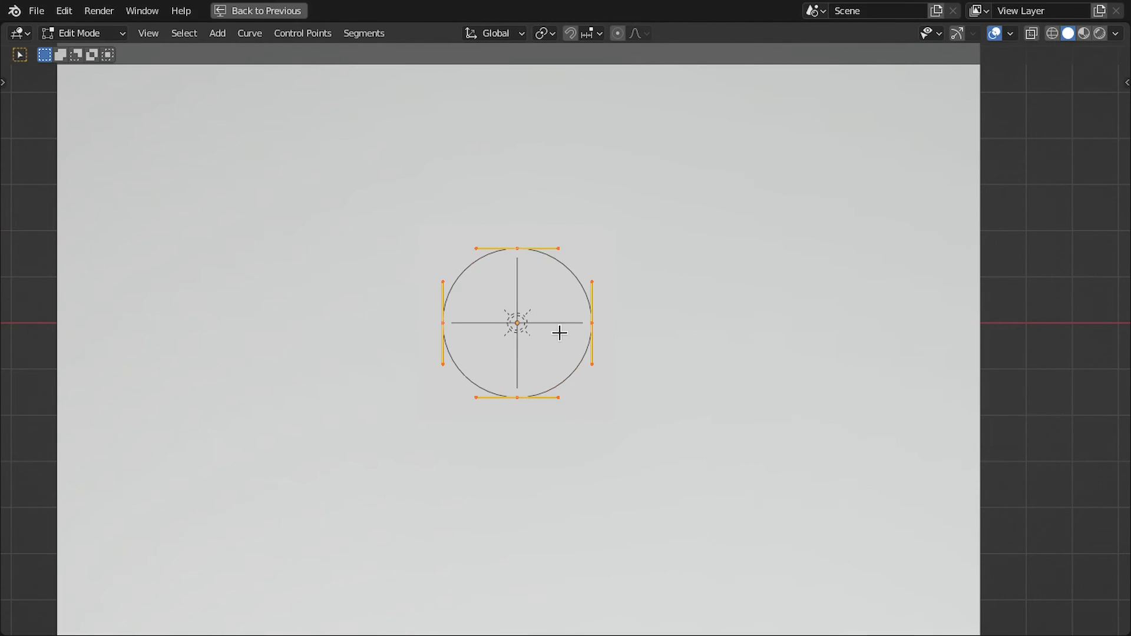
key(v)
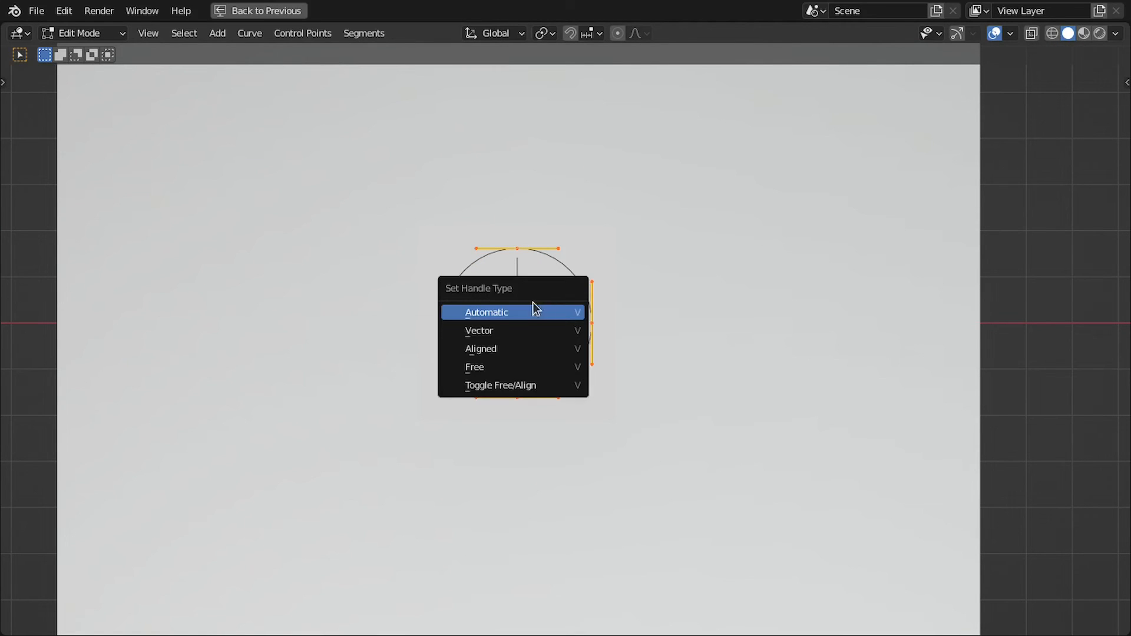
click(505, 331)
key(Tab)
middle_drag(566, 347, 520, 237)
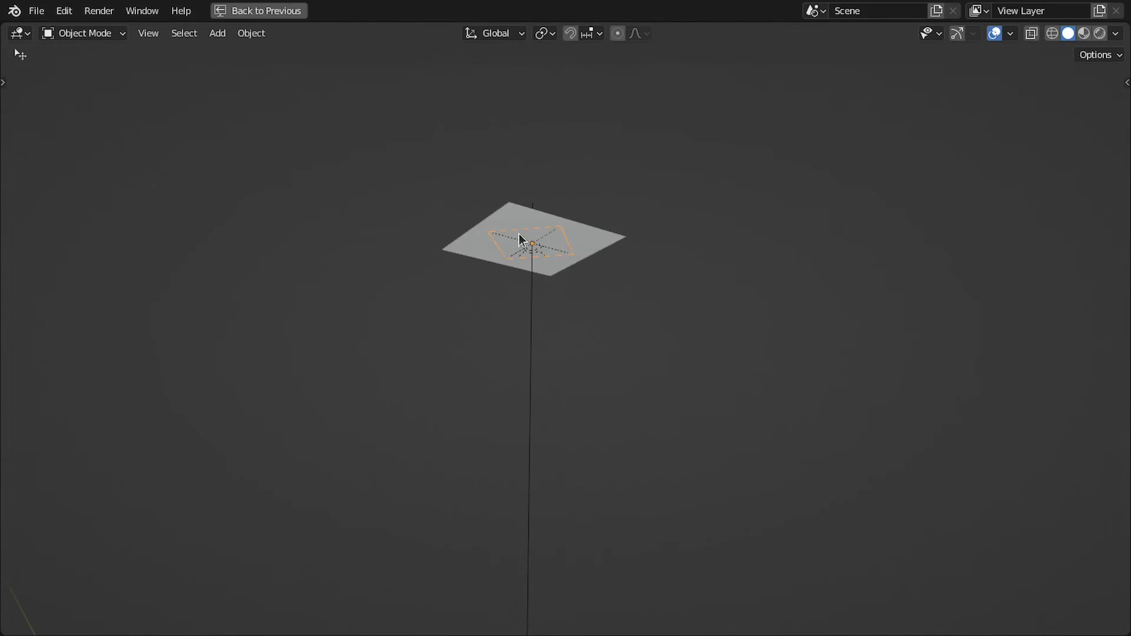
- Preview the diamond-shaped curve's caustic on the screen plane in rendered shading
key(ctrl+space)
scroll(268, 179, up, 3)
middle_drag(267, 179, 281, 158)
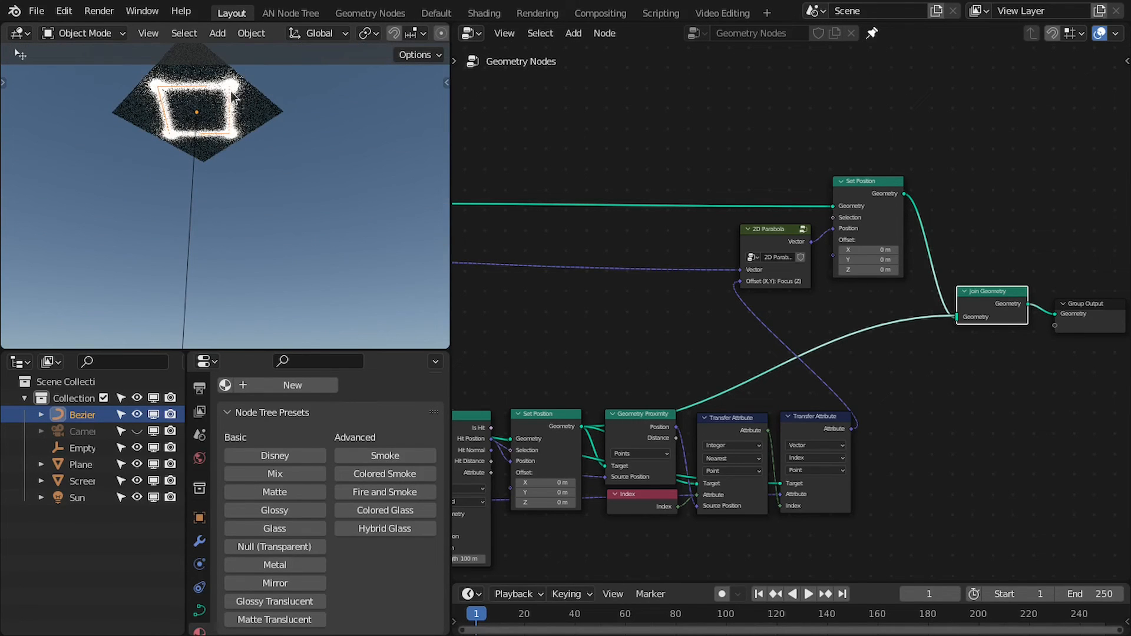
scroll(250, 125, down, 3)
scroll(353, 147, up, 3)
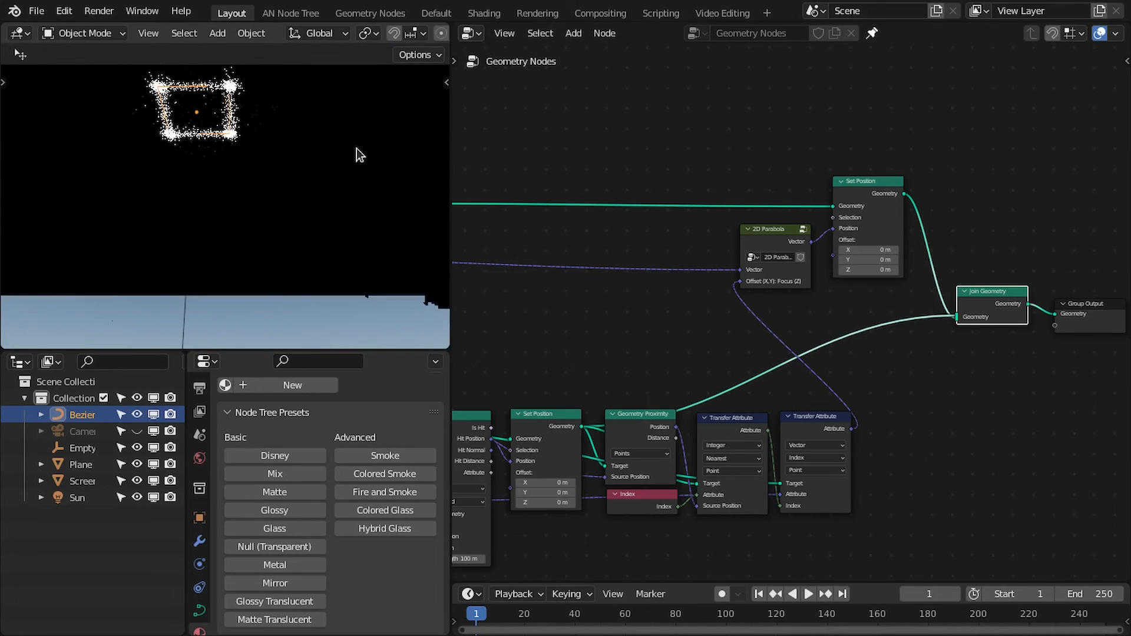
- Reshape the diamond curve into a heart by adjusting its control points and handles in Edit Mode
key(z)
middle_drag(309, 148, 229, 258)
scroll(232, 259, down, 2)
key(KP_7)
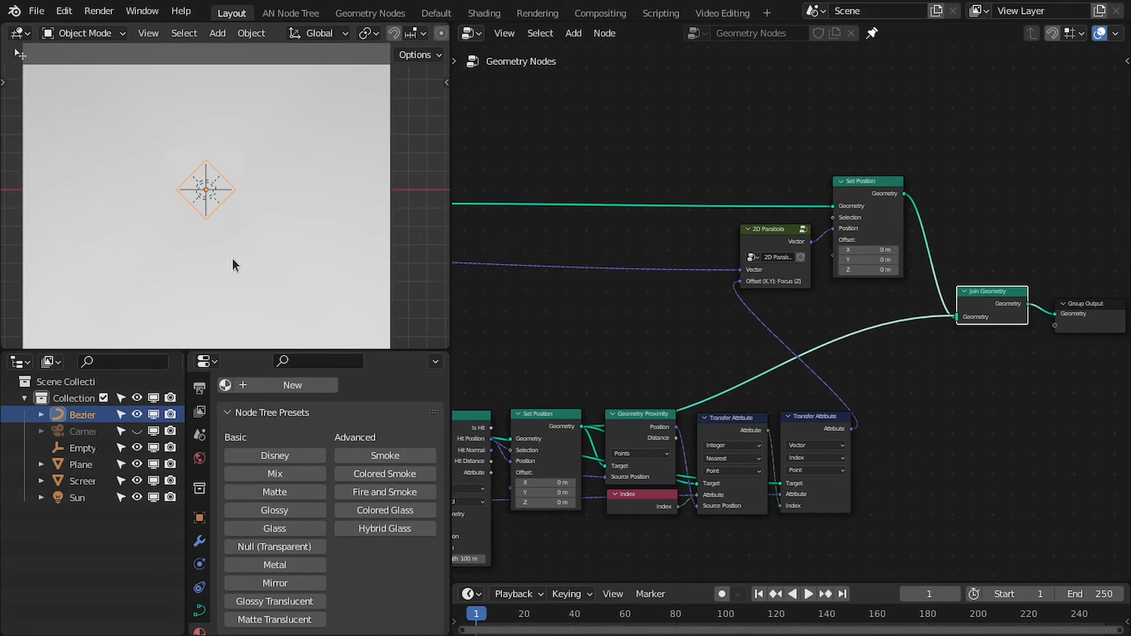
scroll(224, 233, up, 1)
key(Tab)
key(ctrl+space)
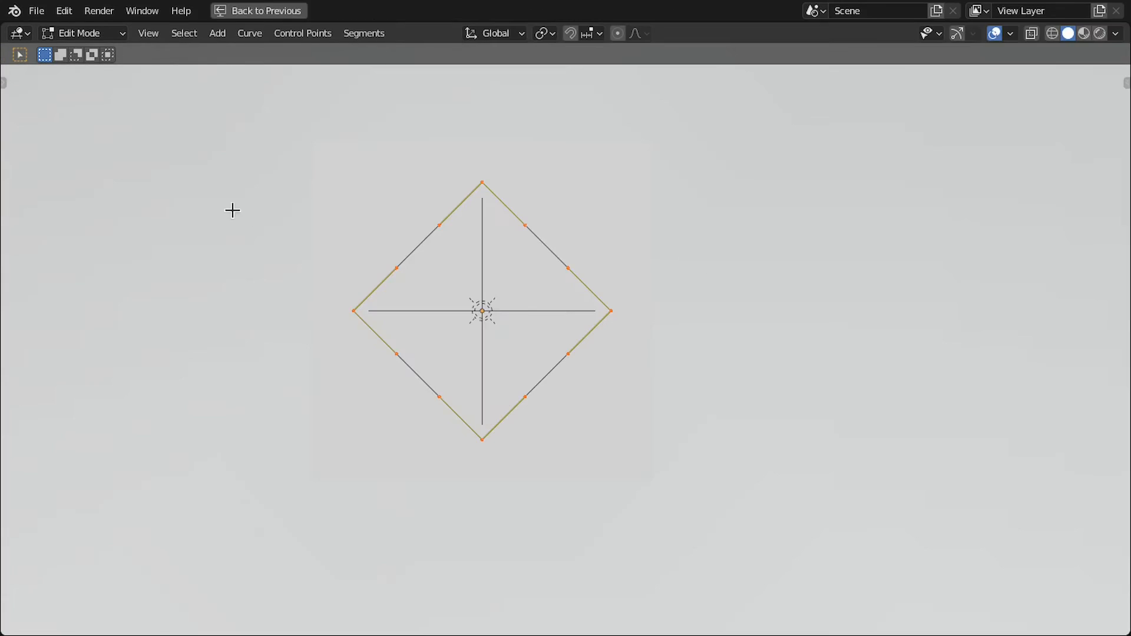
click(616, 312)
shift+middle_drag(590, 318, 672, 331)
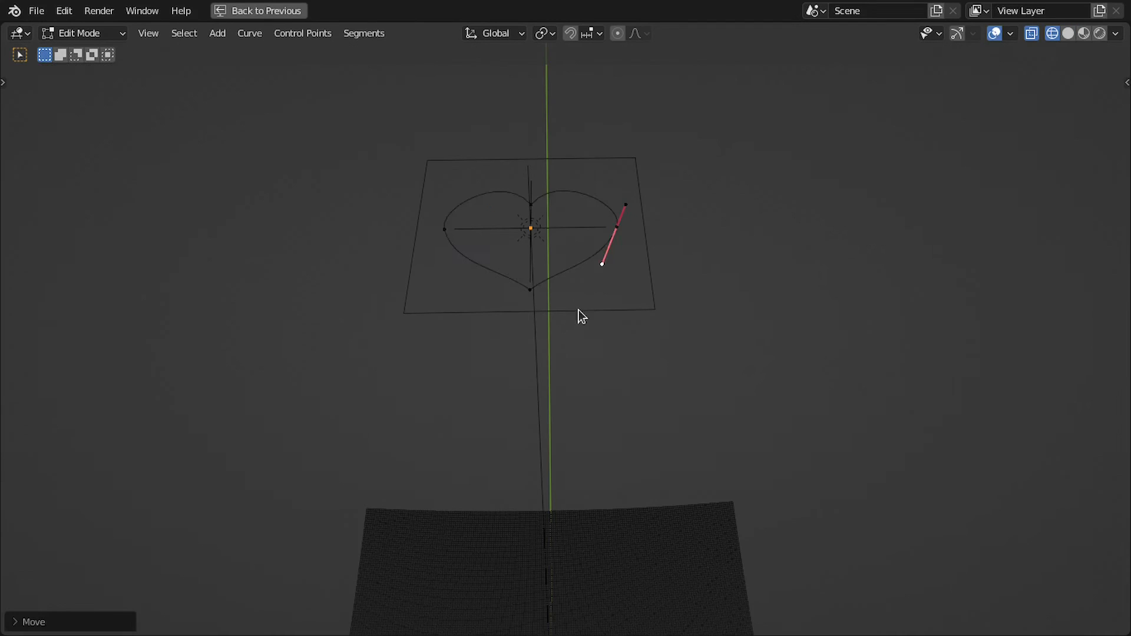
click(578, 311)
key(Tab)
- Scale the heart curve and the screen plane up together by about 1.28
middle_drag(575, 287, 586, 332)
shift+click(586, 333)
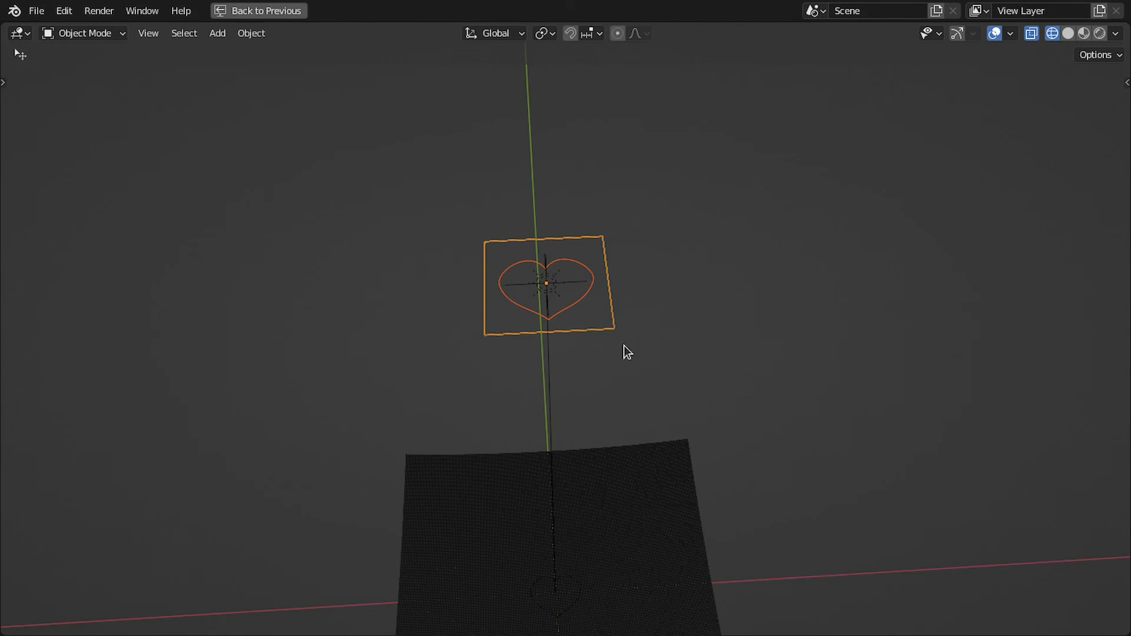
key(s)
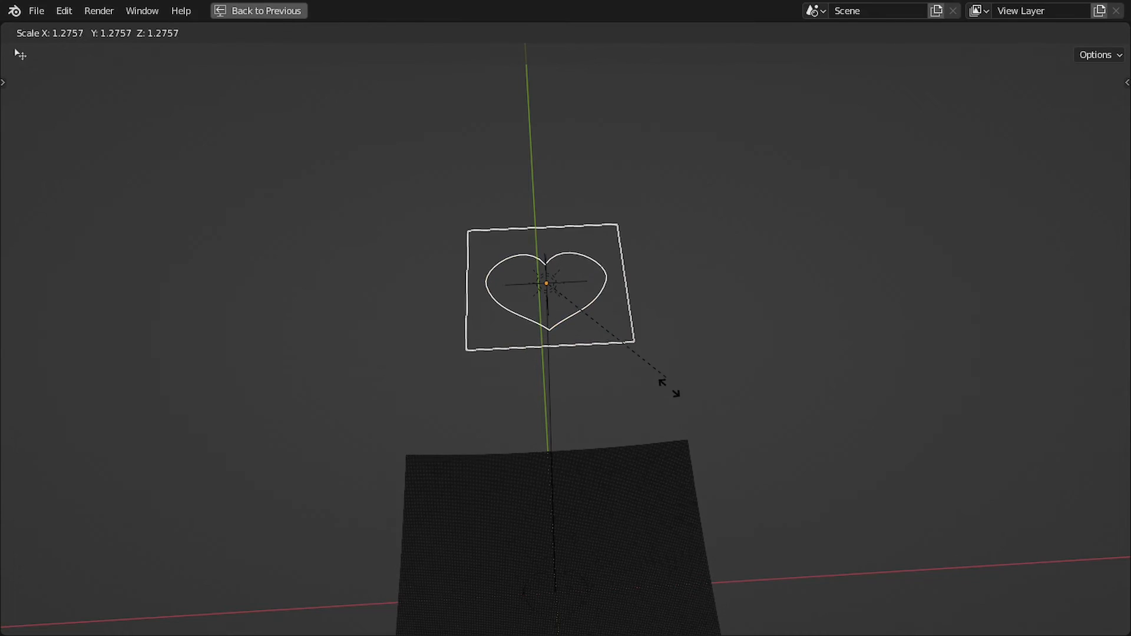
click(669, 391)
- Preview the heart curve's caustic on the enlarged screen plane in rendered shading
key(ctrl+space)
key(z)
click(301, 224)
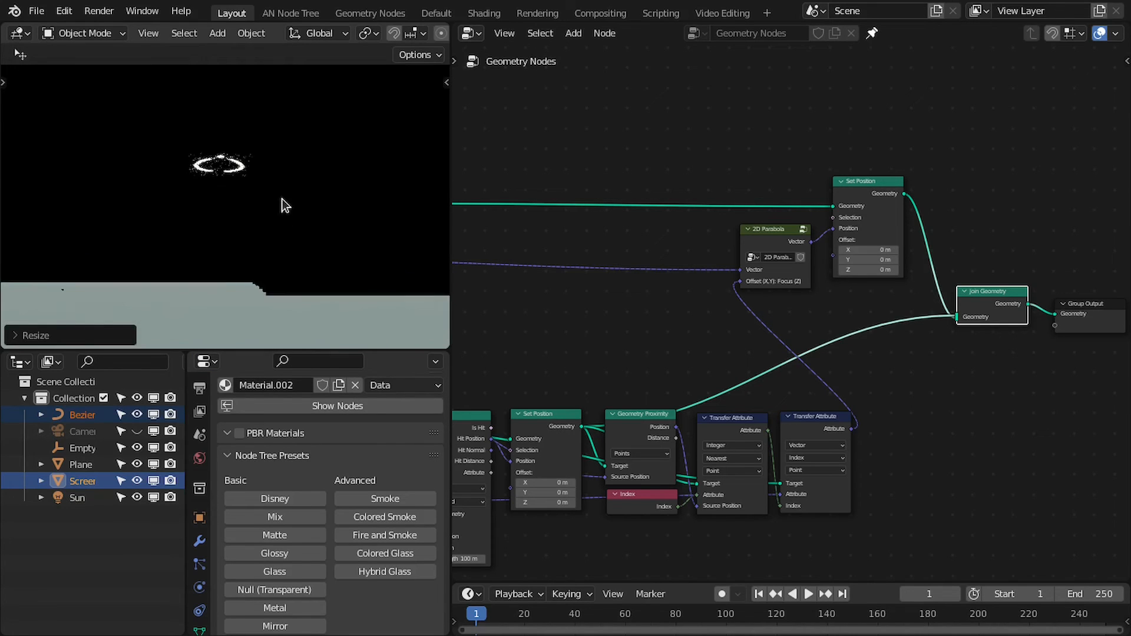
middle_drag(274, 186, 263, 157)
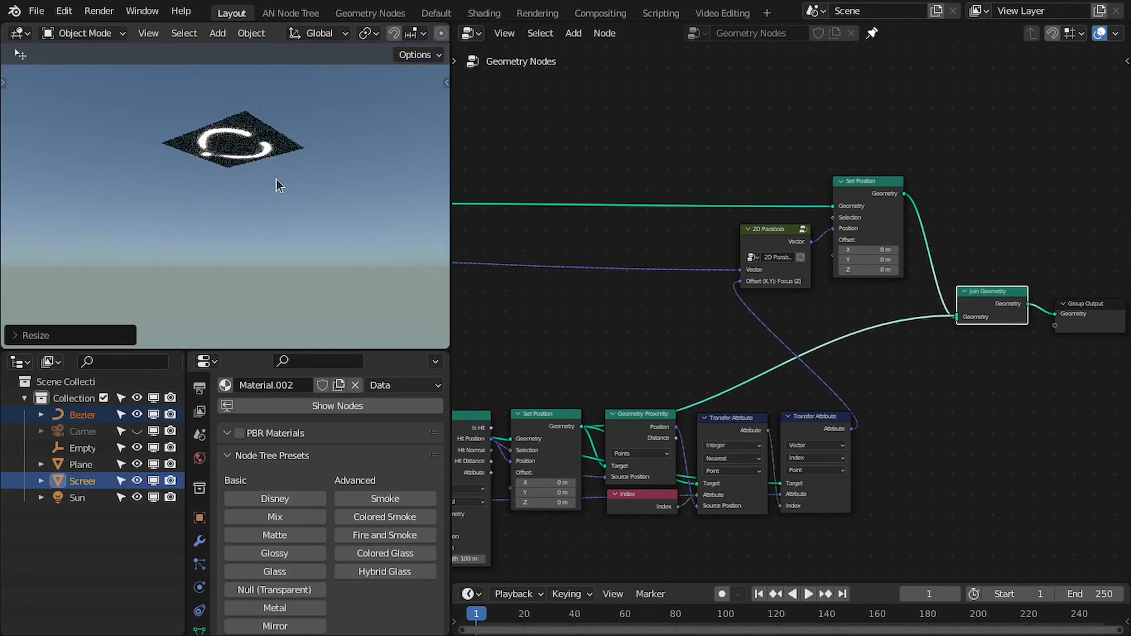
- Return the viewport to solid shading with overlays shown
key(KP_1)
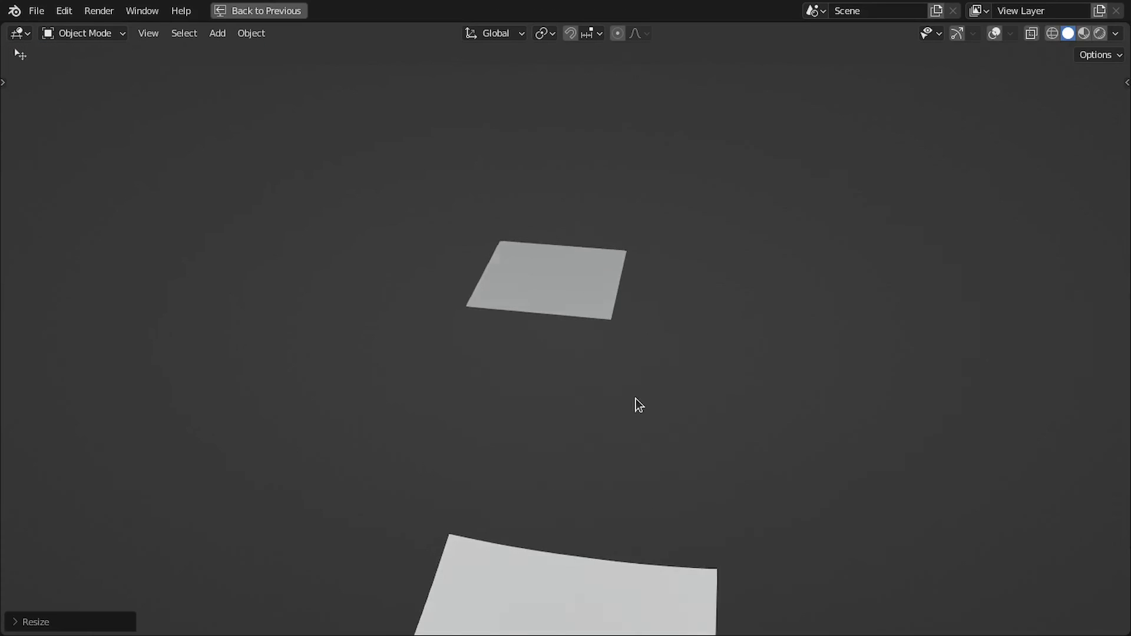
mouse_move(635, 399)
middle_down()
mouse_move(628, 458)
mouse_move(581, 436)
mouse_move(600, 432)
mouse_move(535, 359)
mouse_move(536, 415)
middle_up()
key(z)
click(553, 325)
scroll(538, 241, up, 3)
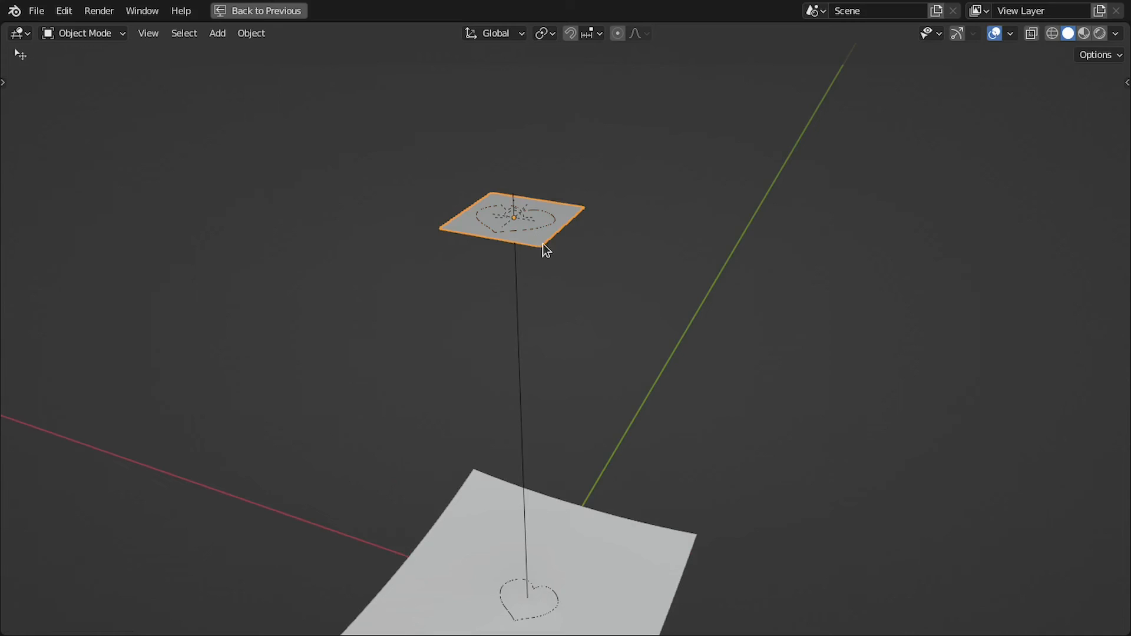
- Try tilting the Sun light a few degrees away from vertical in the side view
click(516, 282)
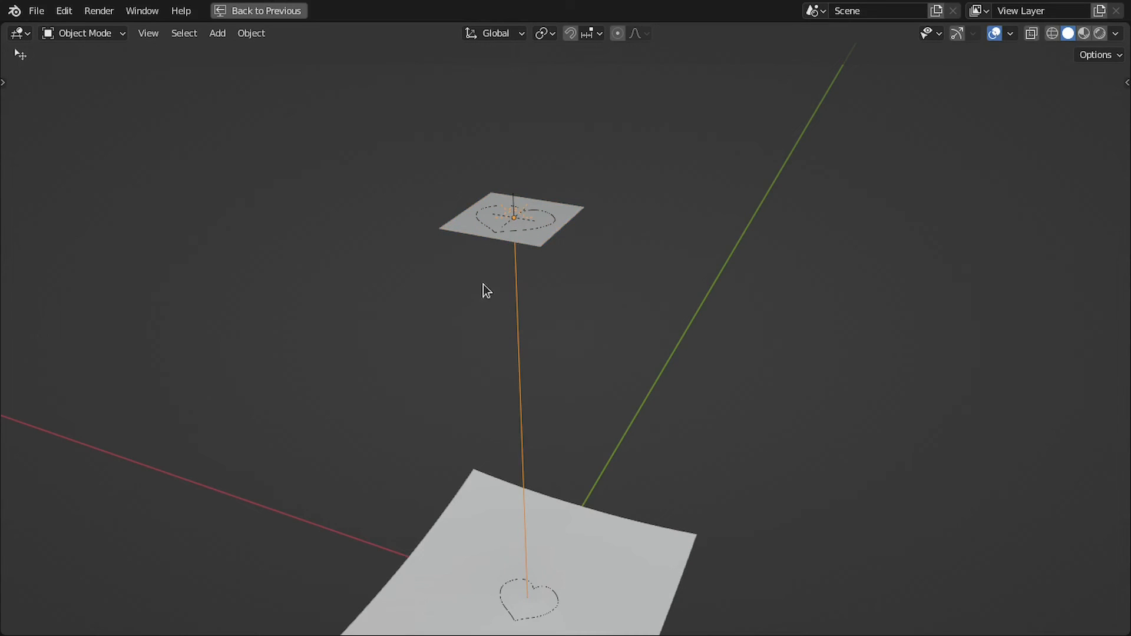
middle_drag(535, 302, 540, 253)
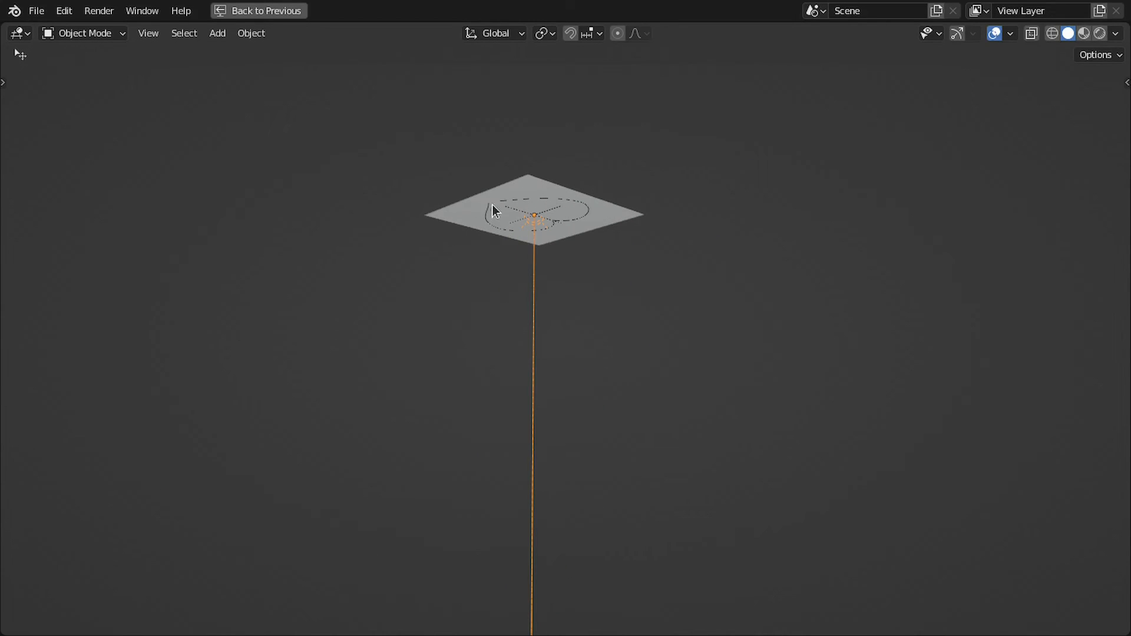
middle_drag(579, 232, 542, 267)
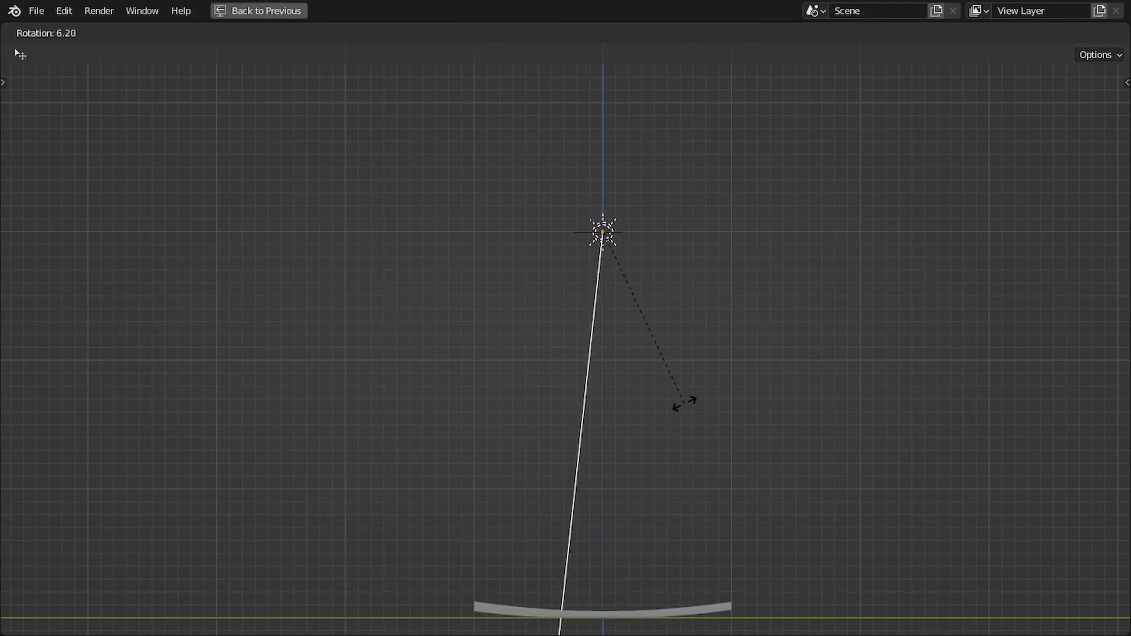
right_click(686, 402)
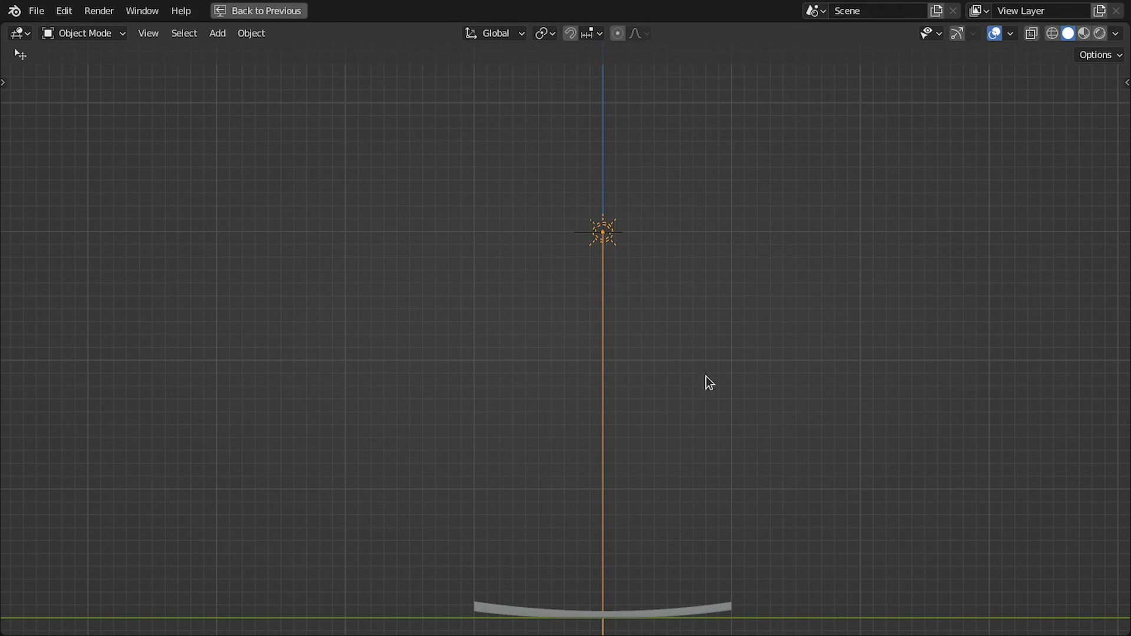
key(r)
click(760, 376)
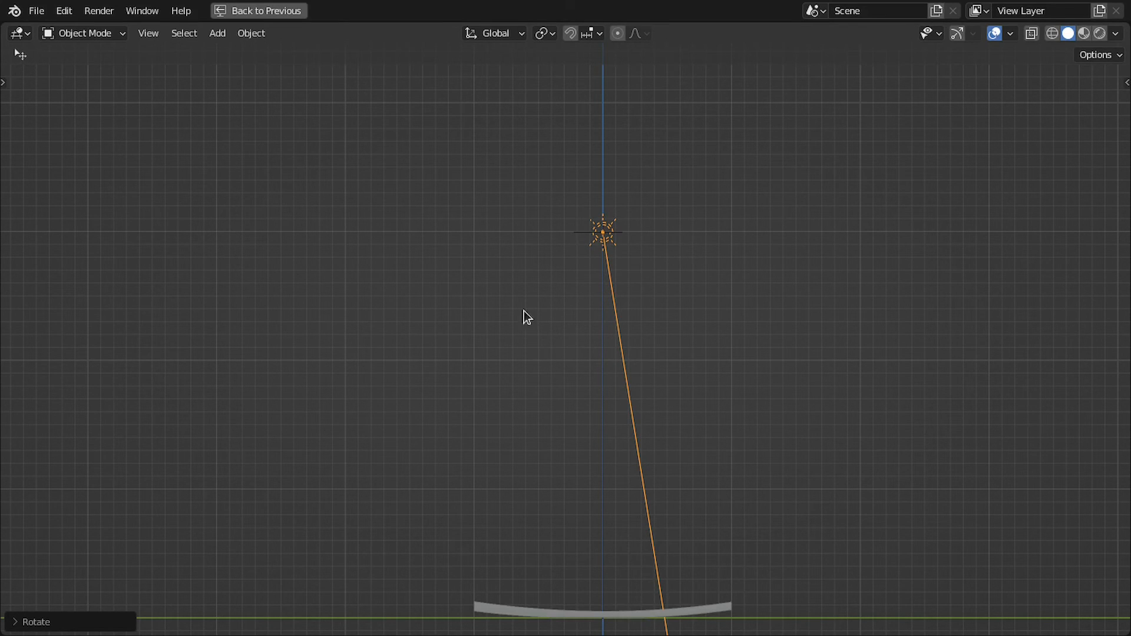
shift+middle_drag(599, 320, 529, 327)
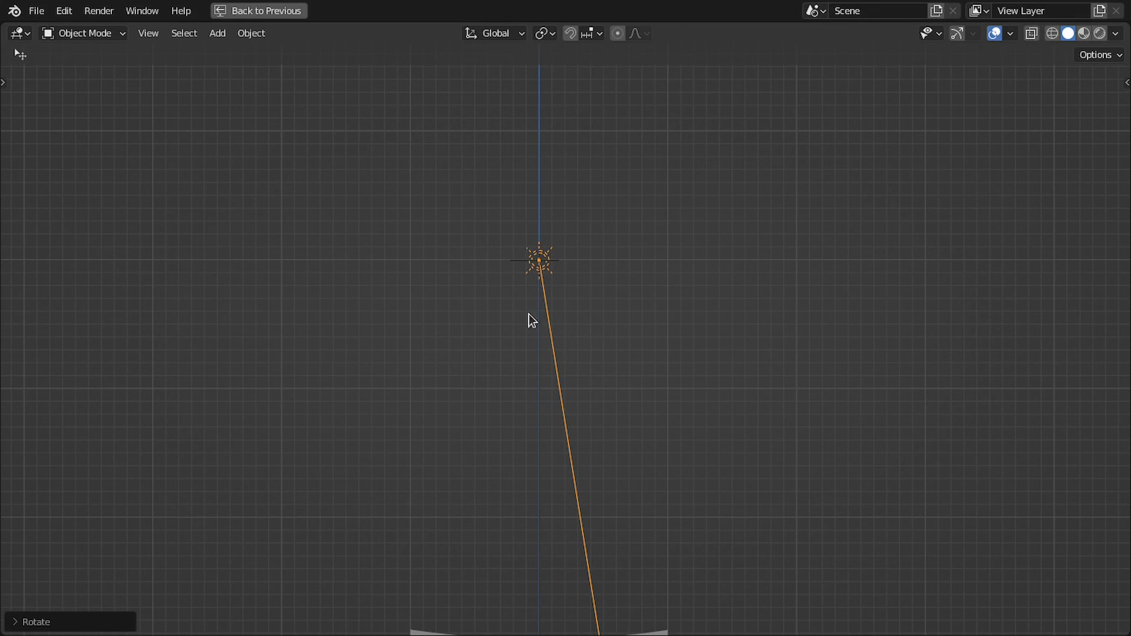
key(ctrl+space)
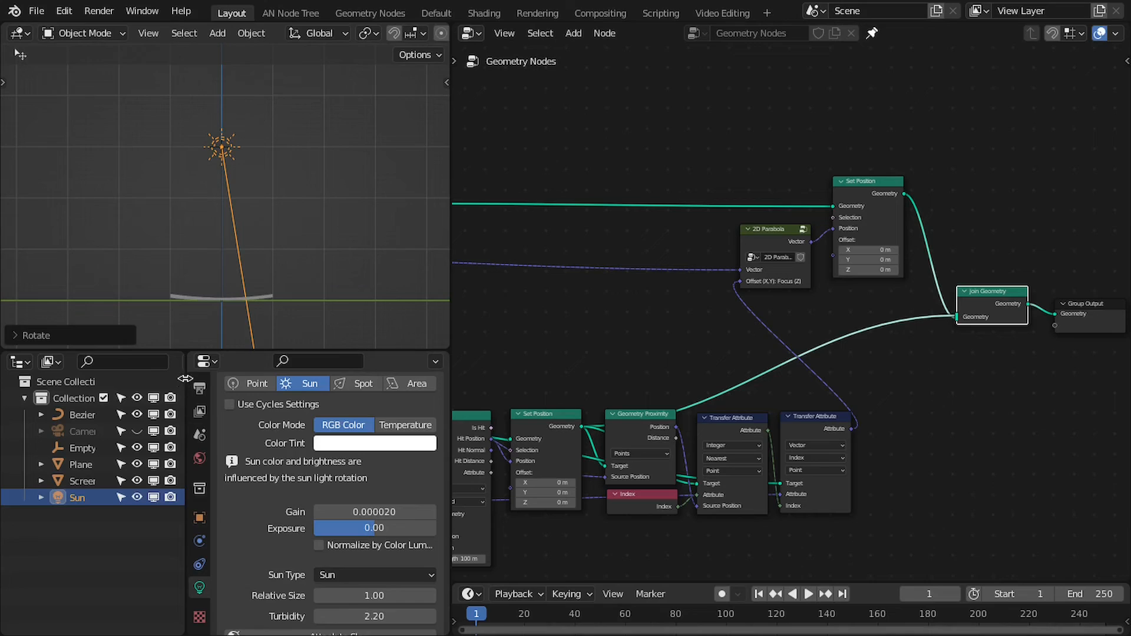
key(ctrl+space)
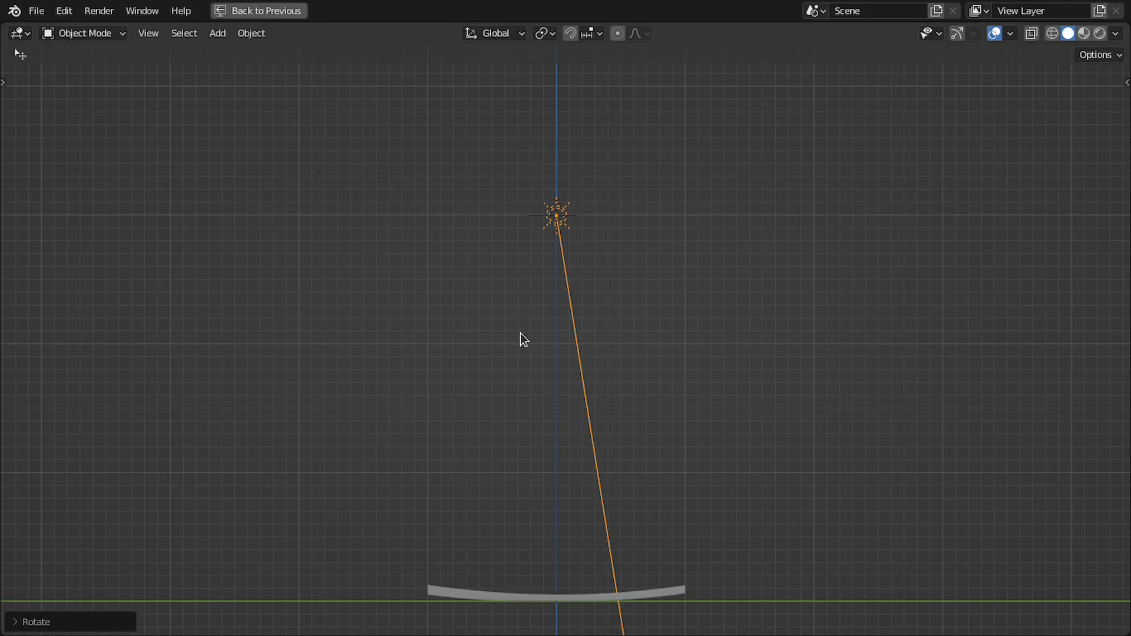
- Clear the Sun light's rotation and select the mirror plane
key(alt+r)
middle_drag(522, 334, 506, 392)
click(610, 525)
middle_drag(609, 528, 586, 472)
middle_drag(561, 524, 565, 300)
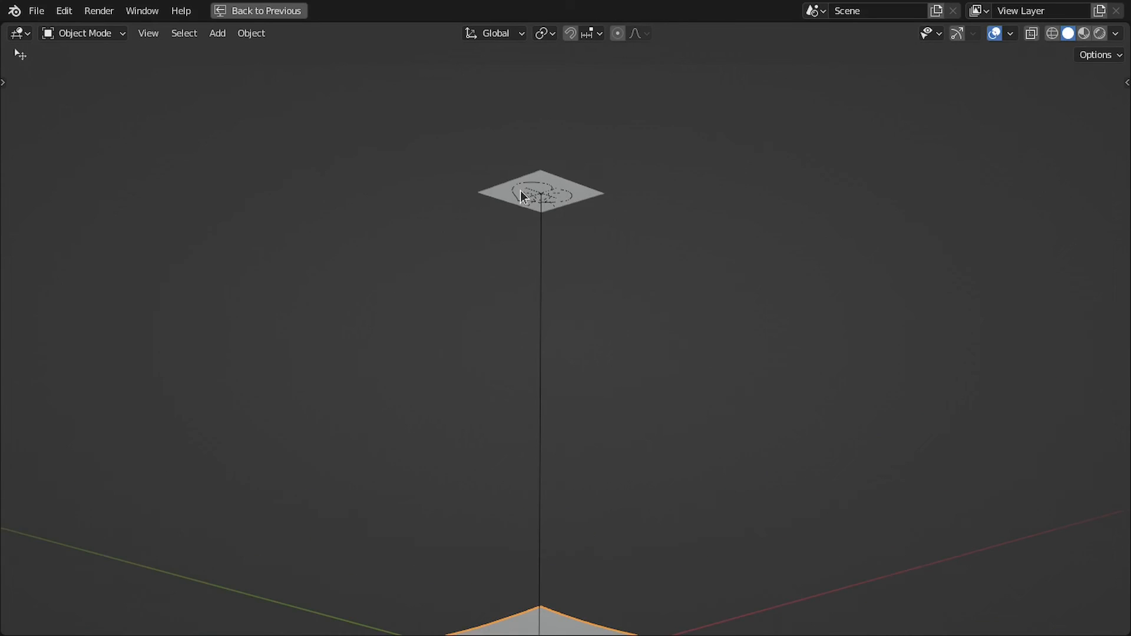
middle_drag(538, 192, 542, 399)
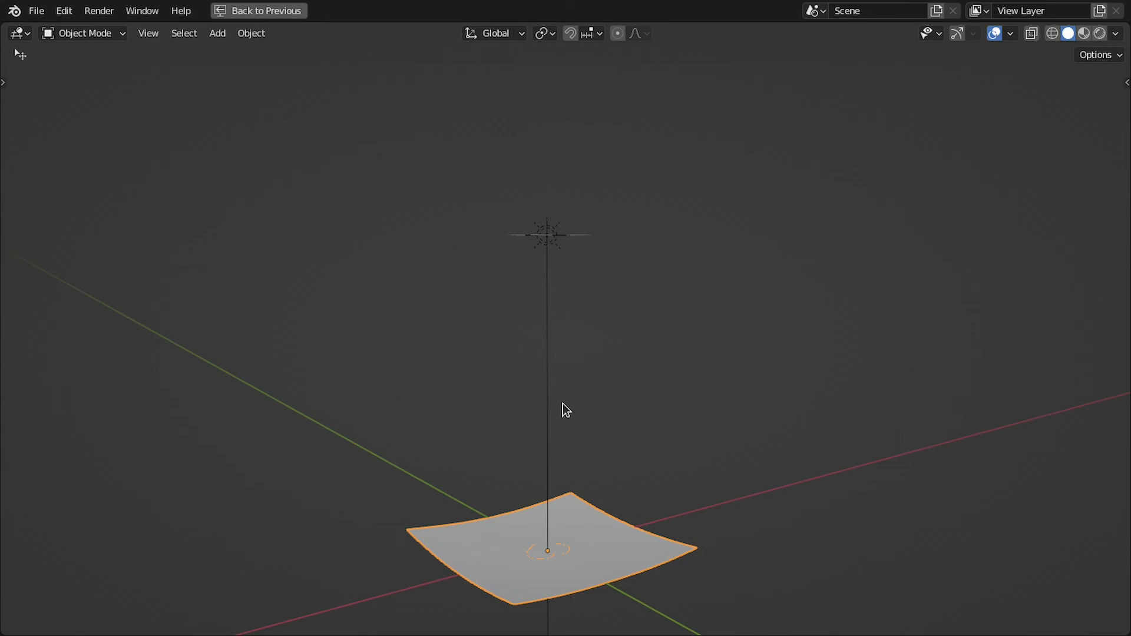
middle_drag(568, 399, 524, 378)
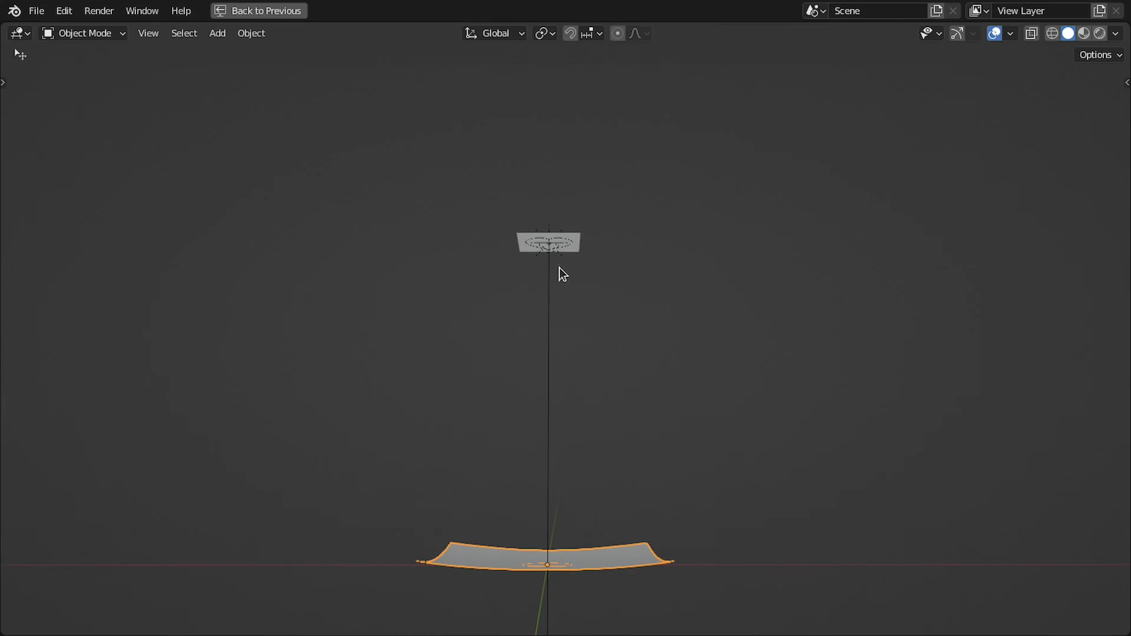
middle_drag(536, 259, 547, 231)
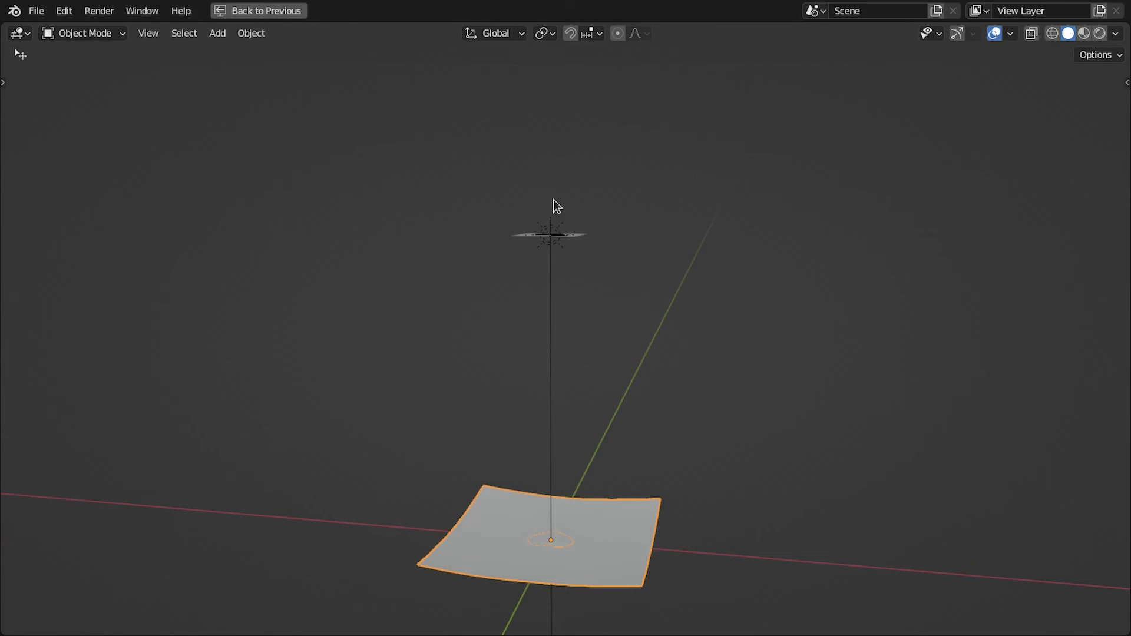
middle_drag(555, 286, 553, 232)
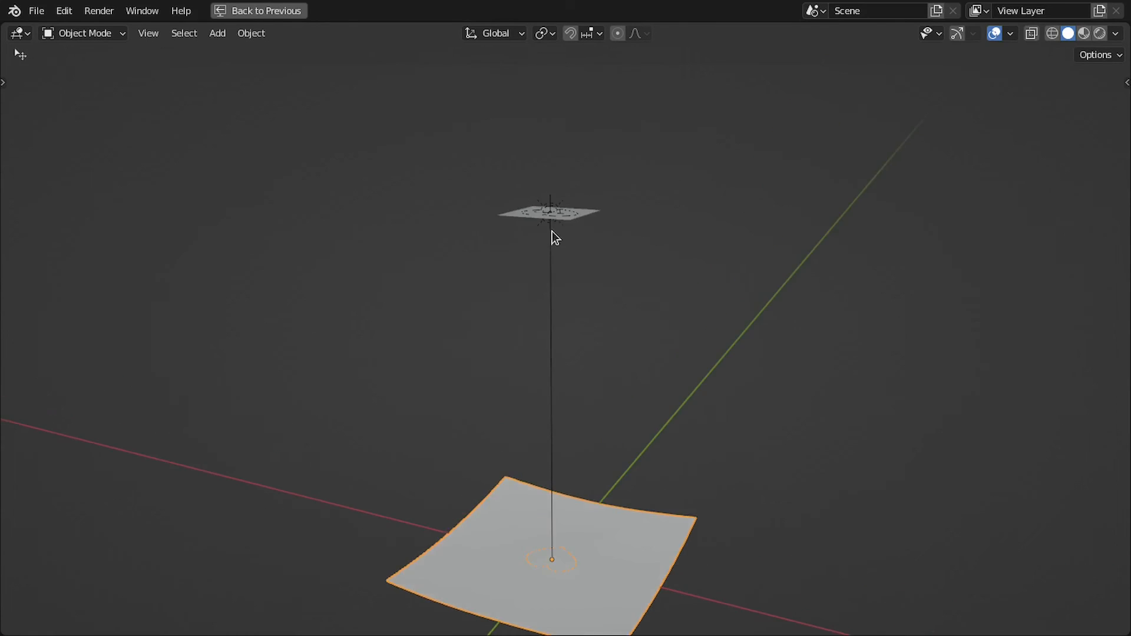
- Remove the Join Geometry node, link the parabola's Set Position output directly to the Group Output, and move the Group Output nearer
key(ctrl+space)
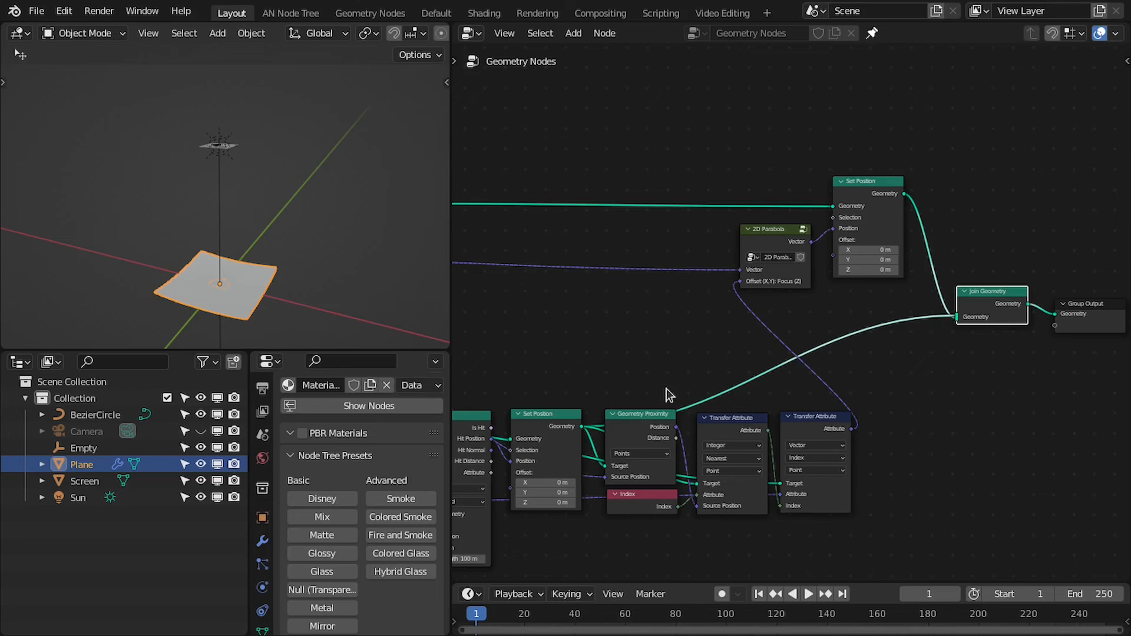
middle_drag(374, 255, 286, 246)
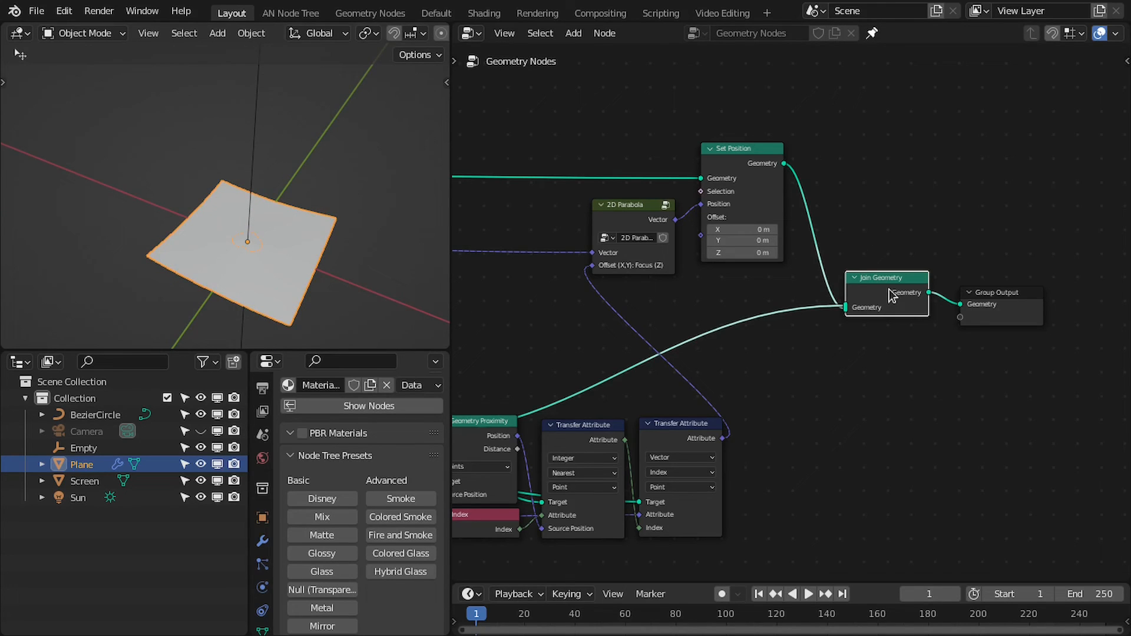
key(ctrl+x)
drag(784, 165, 957, 301)
scroll(790, 304, down, 3)
middle_drag(757, 301, 935, 280)
middle_drag(1069, 288, 937, 271)
drag(1013, 269, 927, 182)
scroll(848, 208, down, 1)
scroll(846, 202, down, 4)
middle_drag(598, 274, 858, 266)
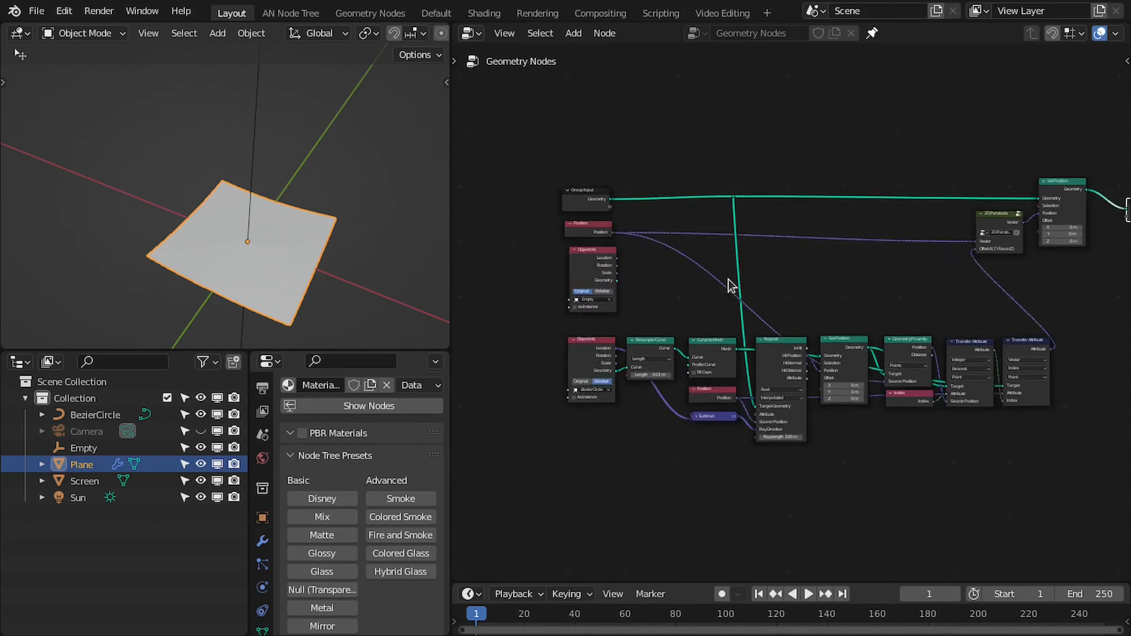
scroll(859, 266, up, 2)
middle_drag(199, 270, 243, 264)
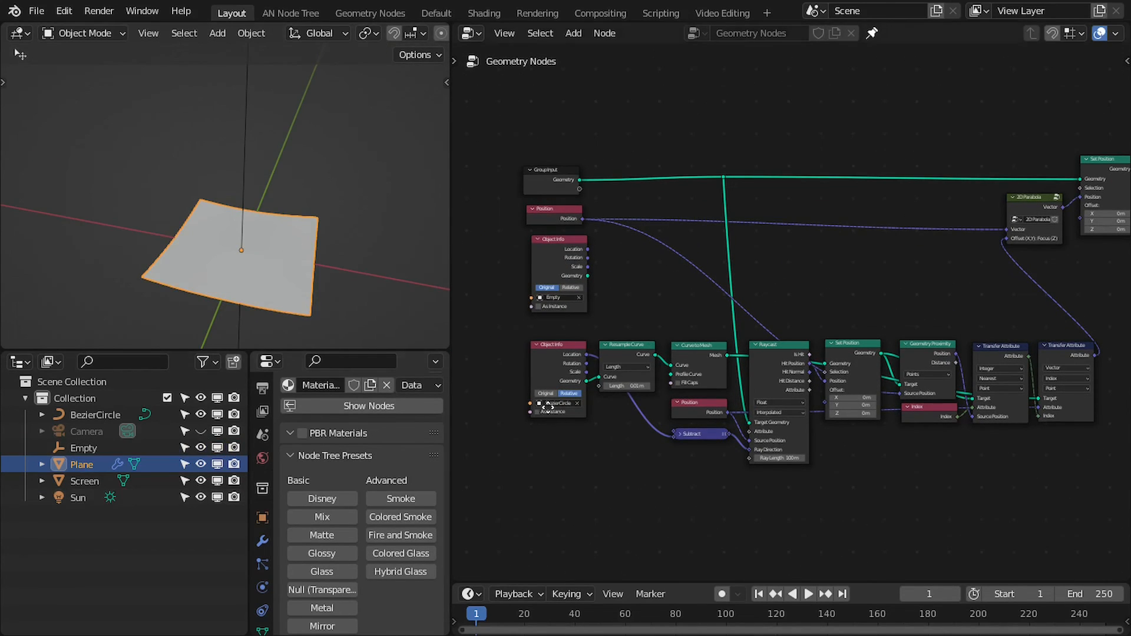
middle_drag(601, 439, 627, 414)
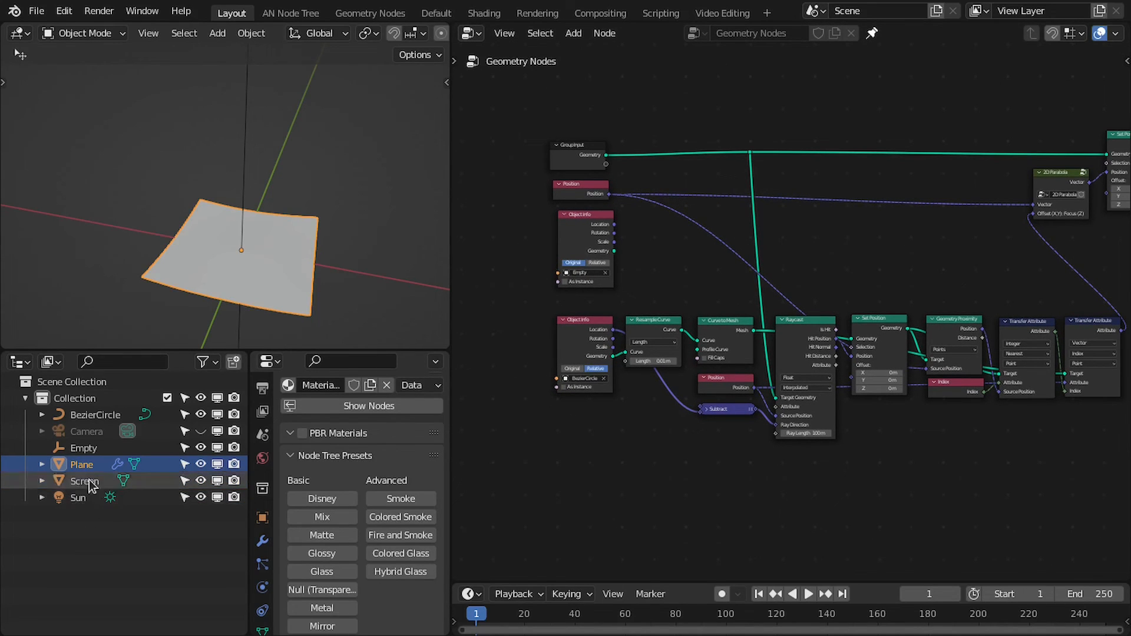
- Create a new collection directly under the Scene Collection and name it Mirror
click(79, 389)
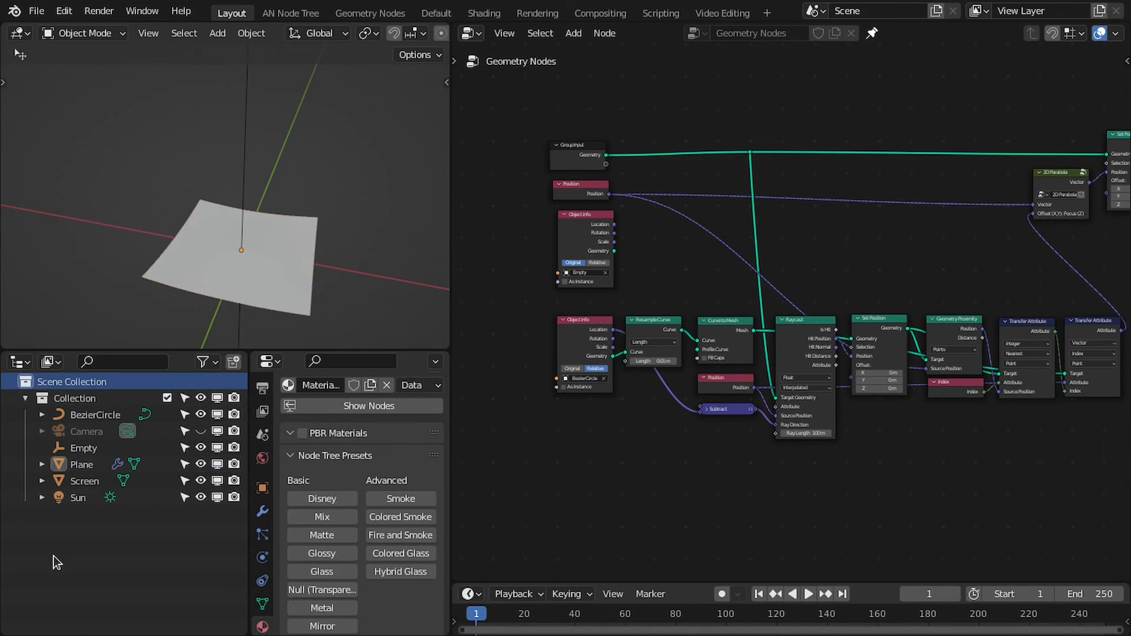
right_click(56, 560)
click(52, 494)
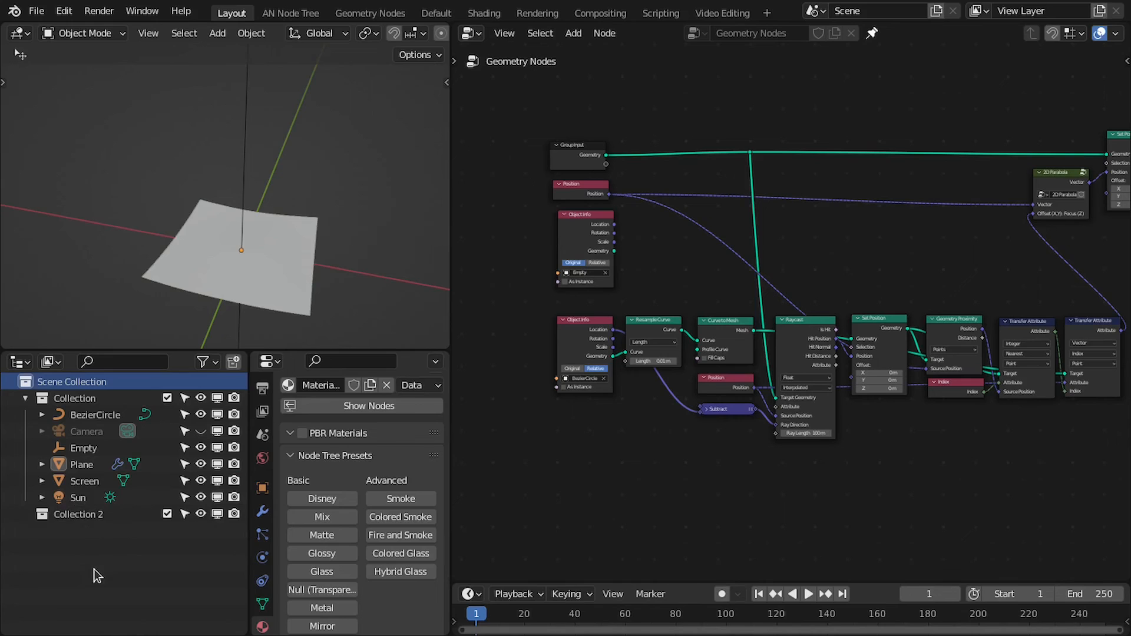
double_click(90, 514)
text(M)
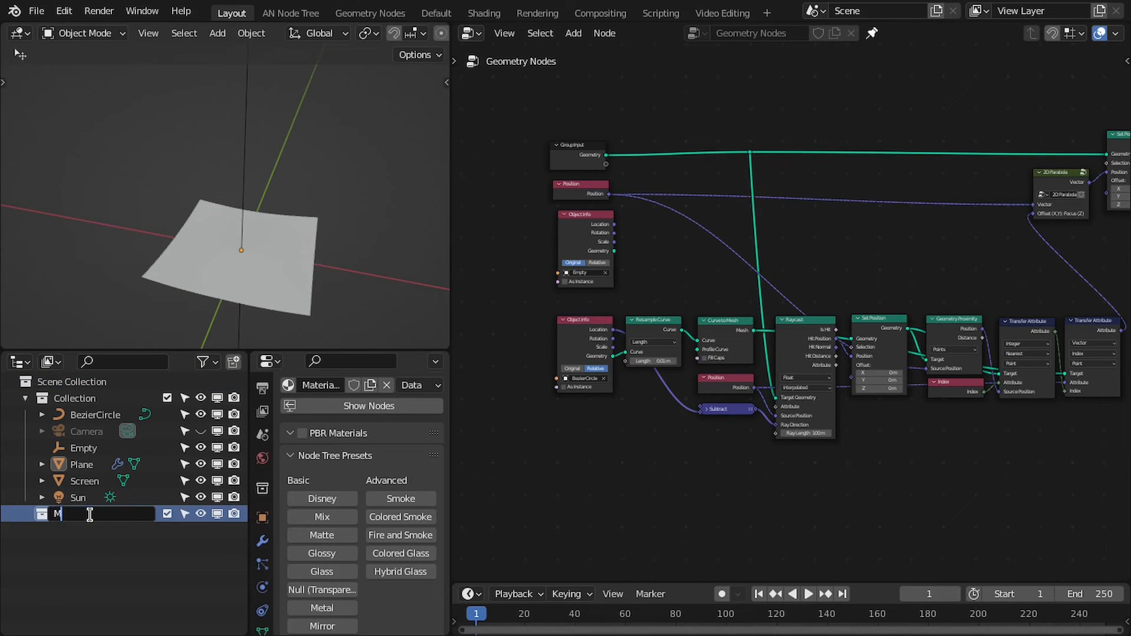
text(irror)
key(Return)
- Move the BezierCircle, Empty and Plane objects into the Mirror collection and hide that collection in the viewport
click(115, 416)
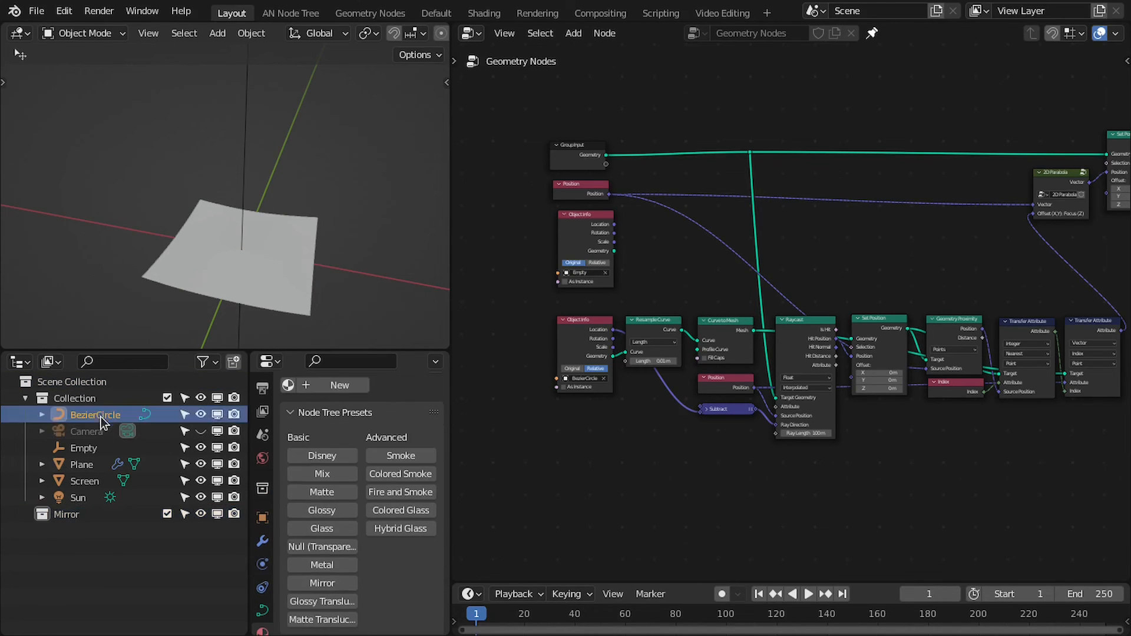
click(88, 449)
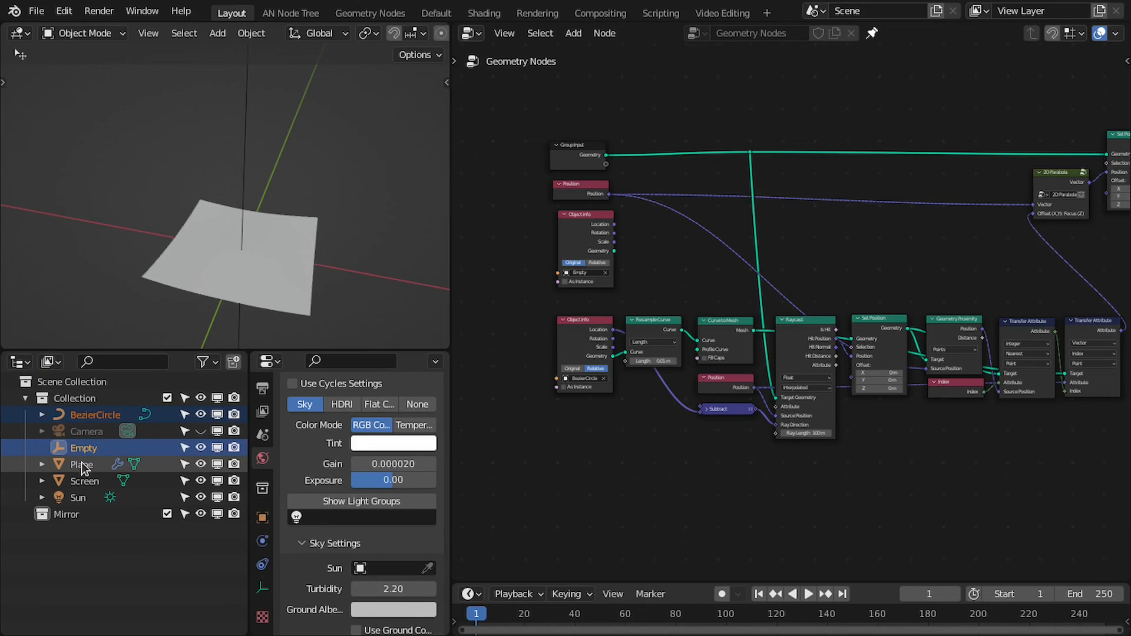
ctrl+click(82, 468)
drag(81, 468, 73, 518)
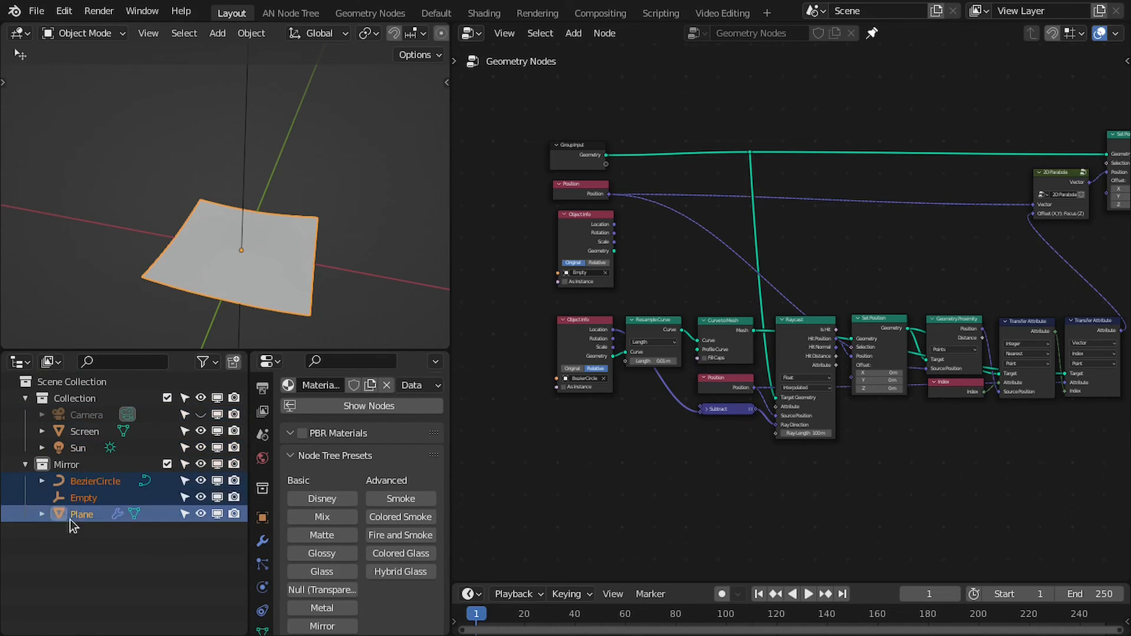
click(25, 465)
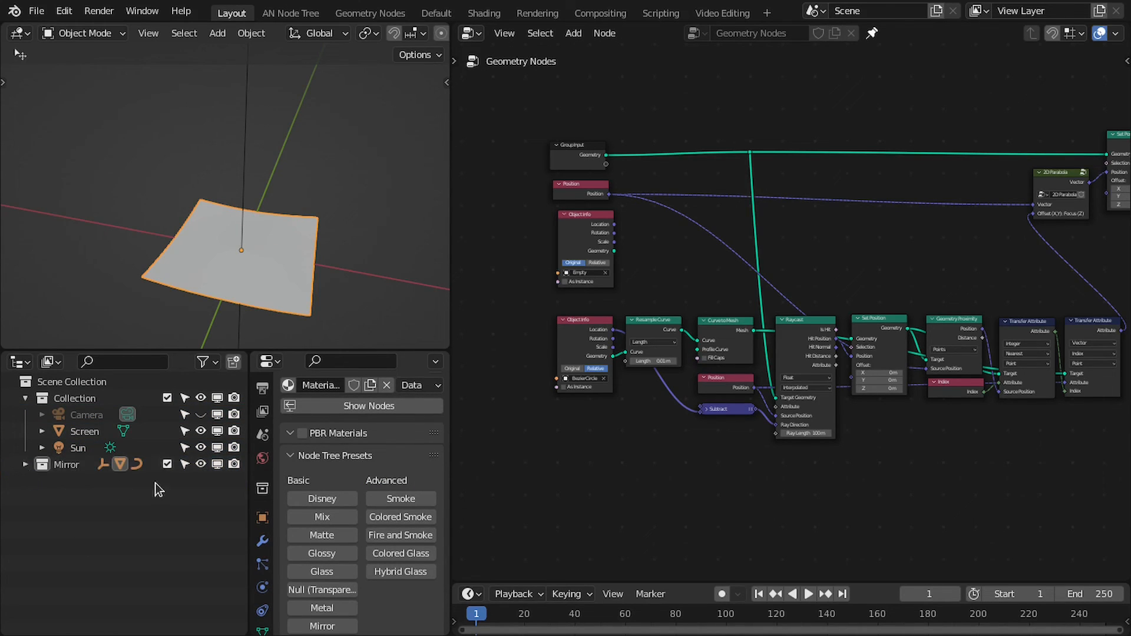
click(201, 464)
- Add a collection instance of Mirror to the scene and clear its location so it sits at the world origin
scroll(252, 286, down, 2)
middle_drag(250, 279, 216, 310)
scroll(296, 268, up, 3)
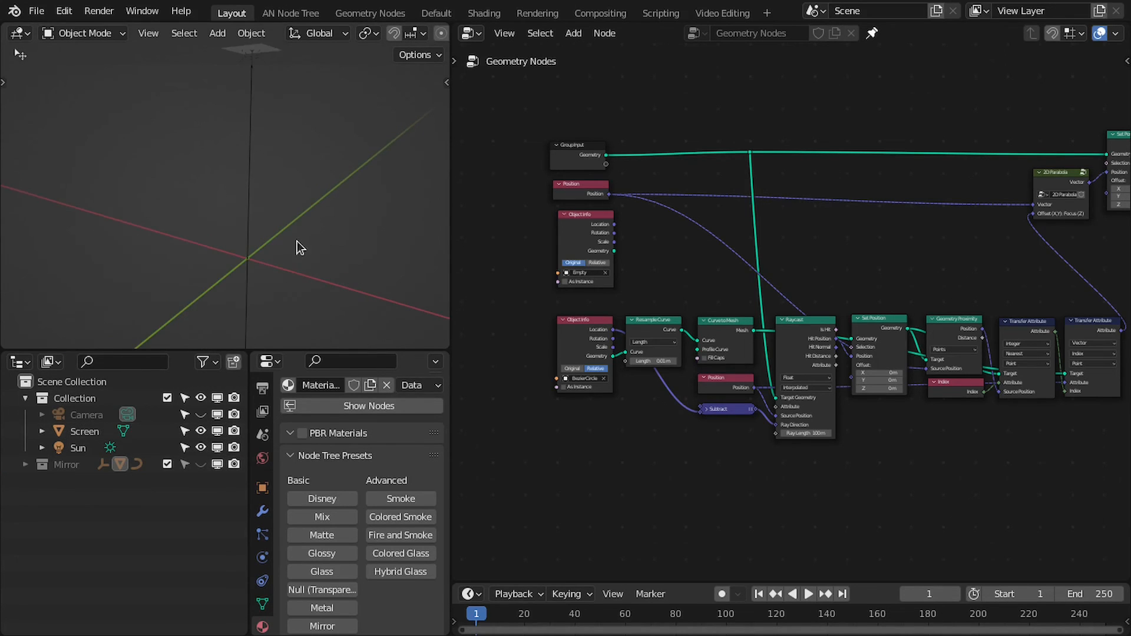
key(ctrl+space)
middle_drag(609, 341, 670, 349)
key(shift+a)
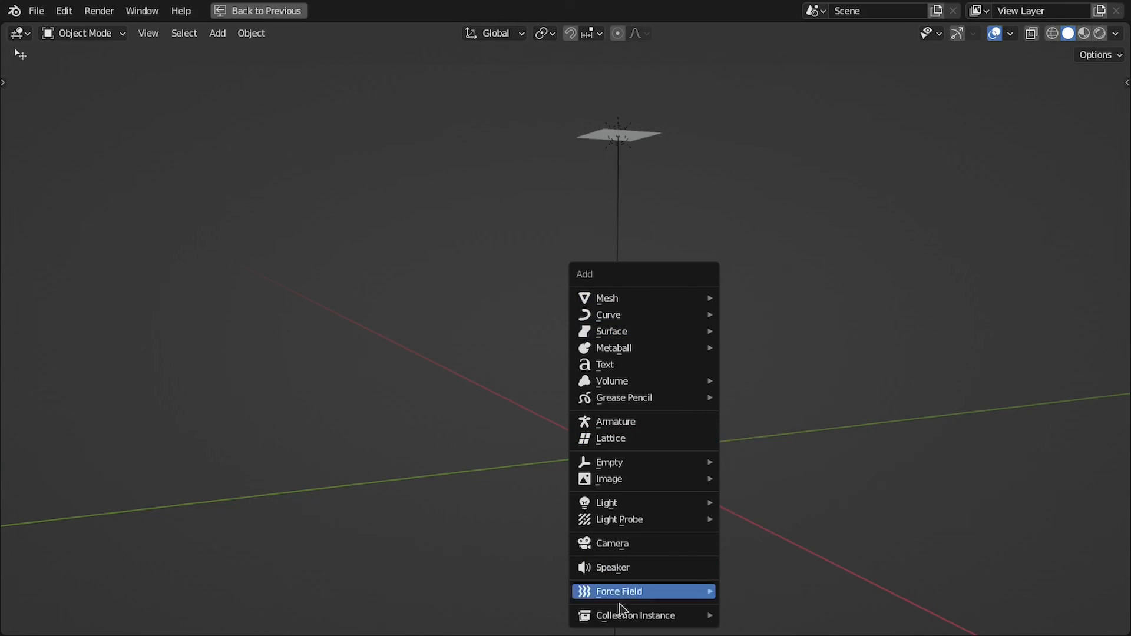
mouse_move(622, 616)
click(771, 618)
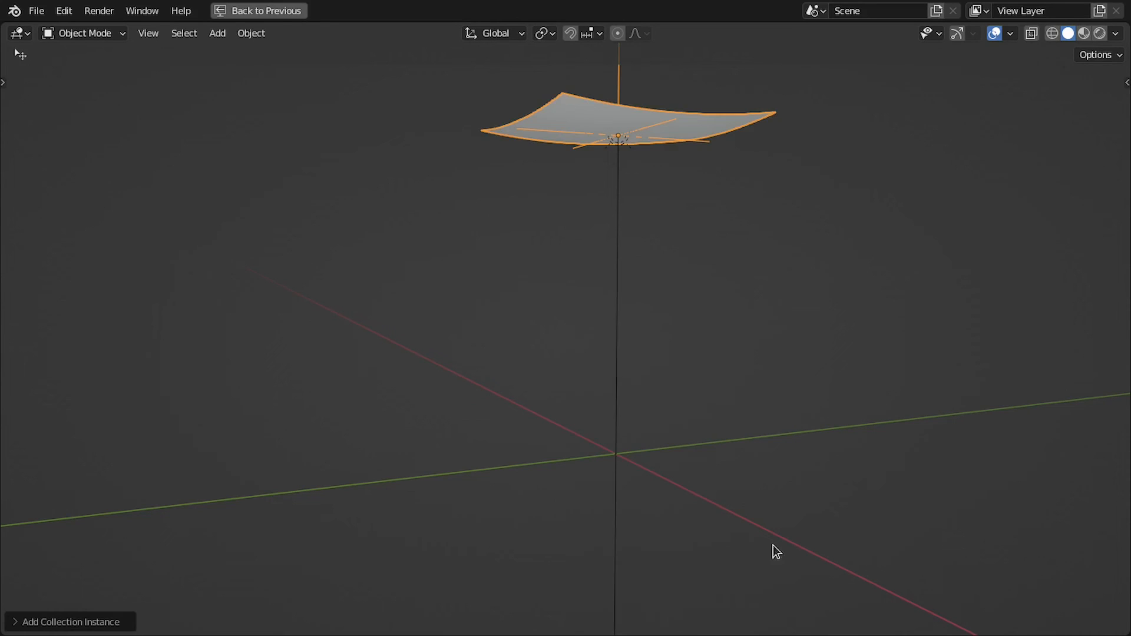
key(alt+g)
- Rotate the mirror instance by 5 degrees in the right side view
middle_drag(674, 342, 609, 377)
key(KP_3)
scroll(620, 249, up, 2)
shift+middle_drag(620, 249, 616, 329)
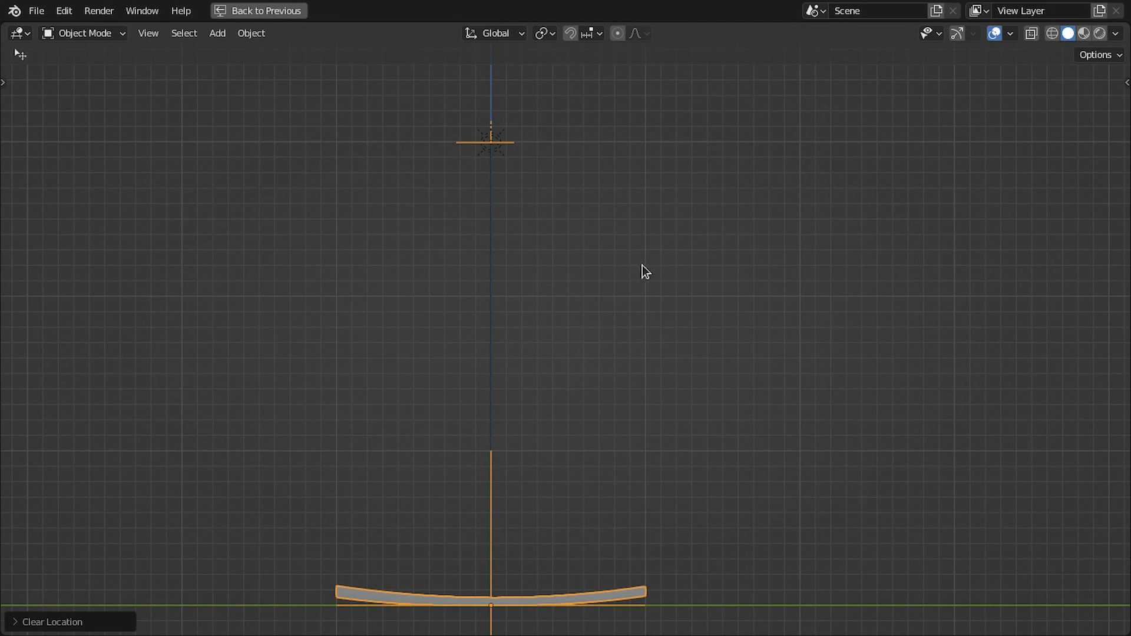
key(r)
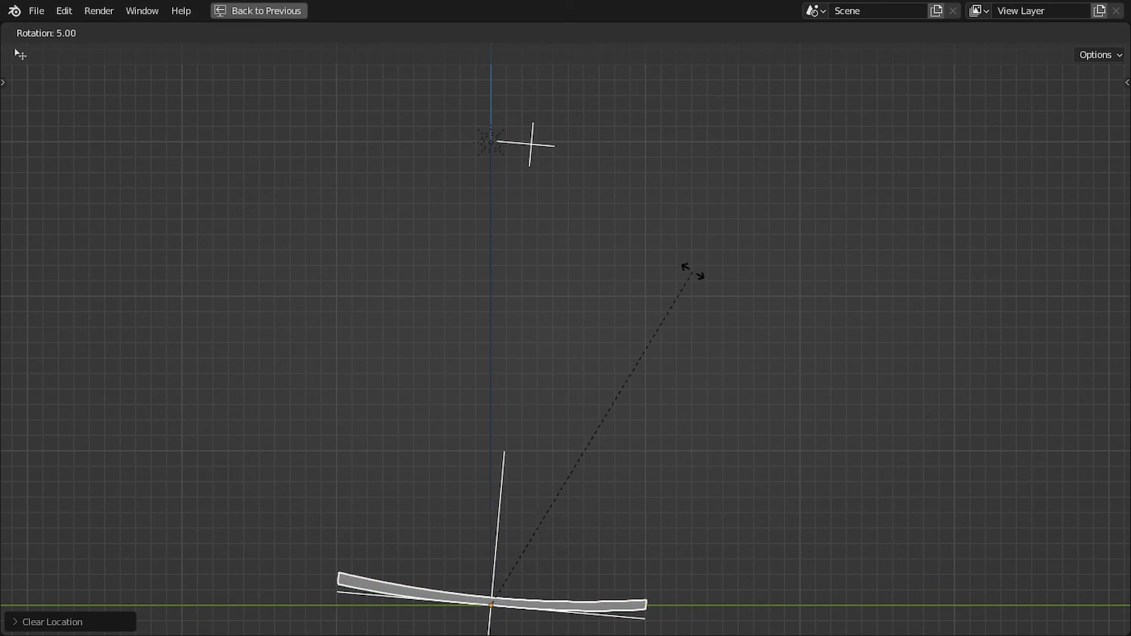
click(693, 272)
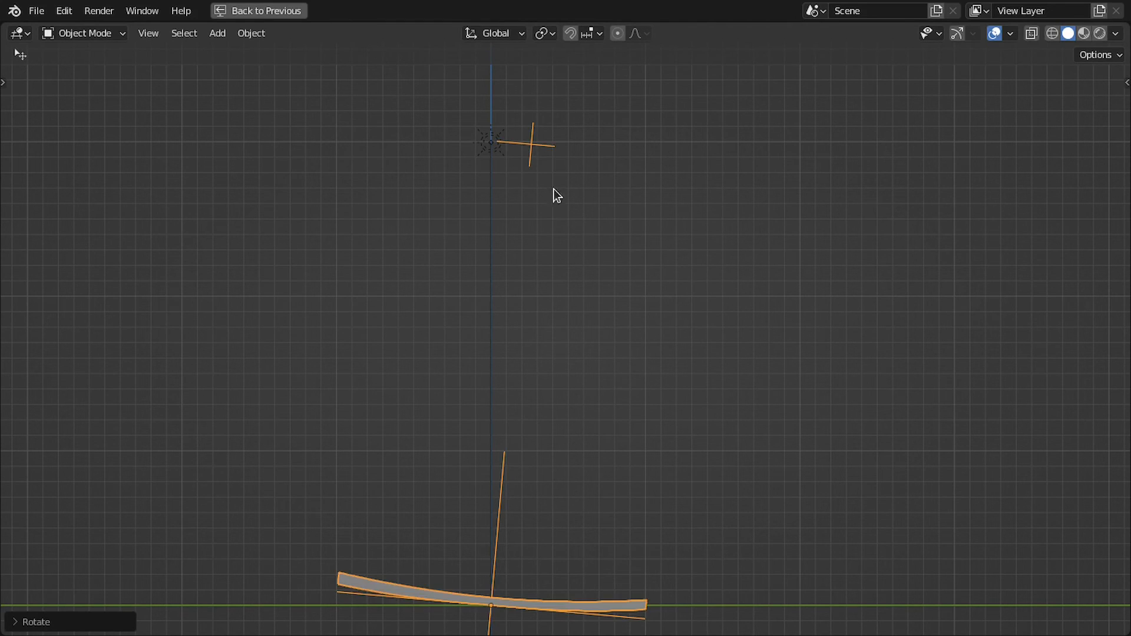
- Examine how the tilted mirror instance's focus empty sits relative to the Sun light in the side view
shift+middle_drag(555, 196, 542, 239)
scroll(533, 201, up, 1)
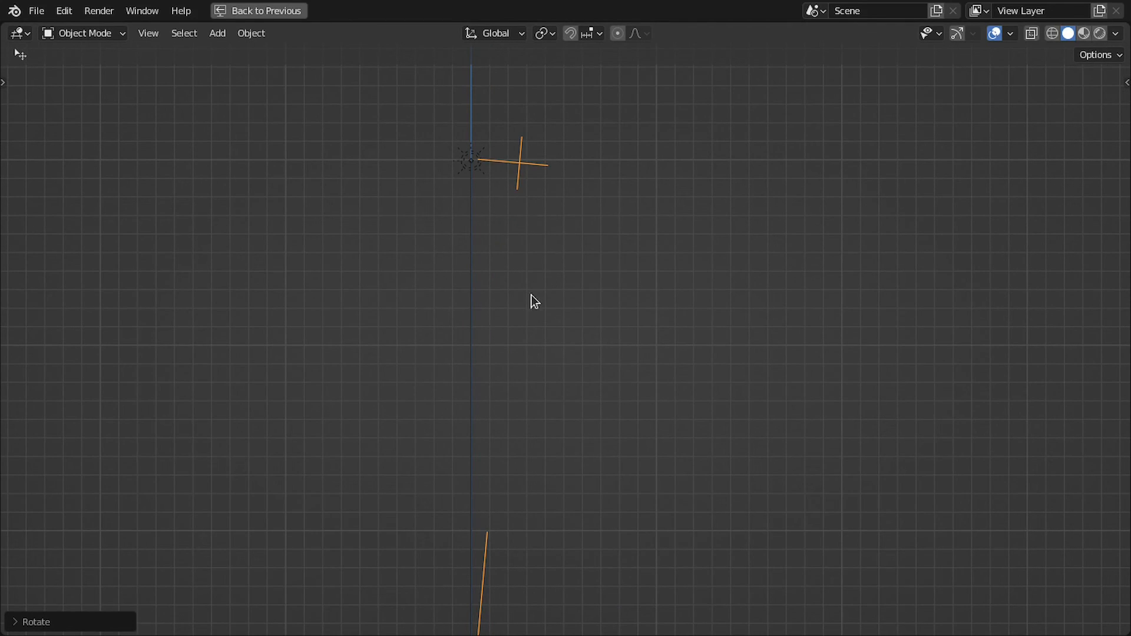
middle_drag(526, 188, 498, 246)
key(KP_3)
scroll(553, 504, down, 3)
shift+middle_drag(541, 506, 532, 454)
scroll(527, 465, up, 1)
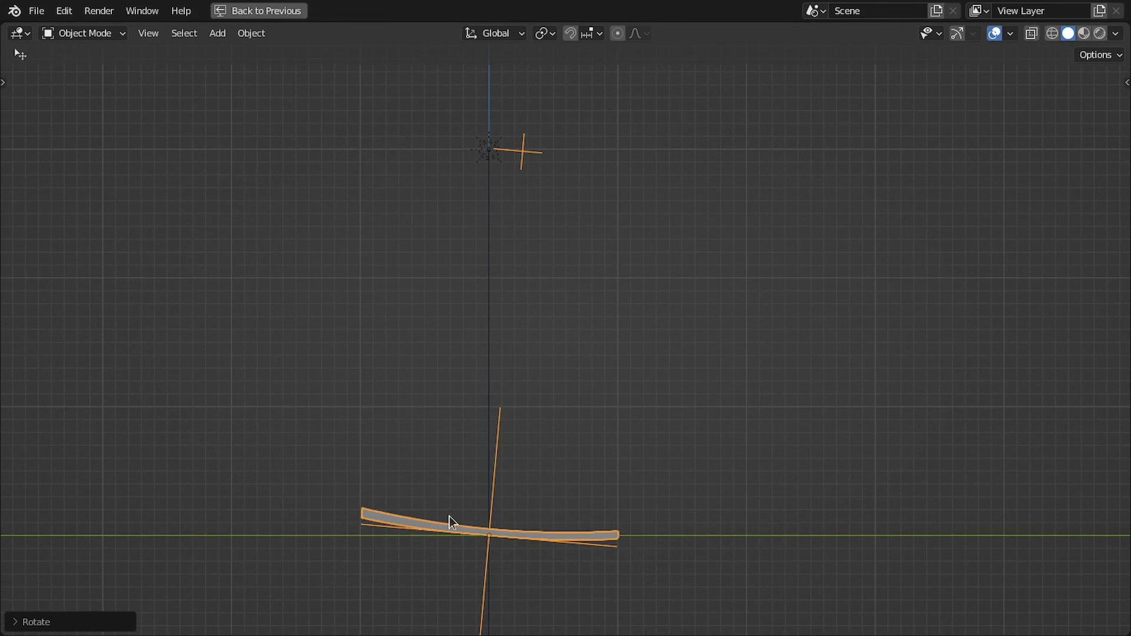
scroll(495, 465, up, 1)
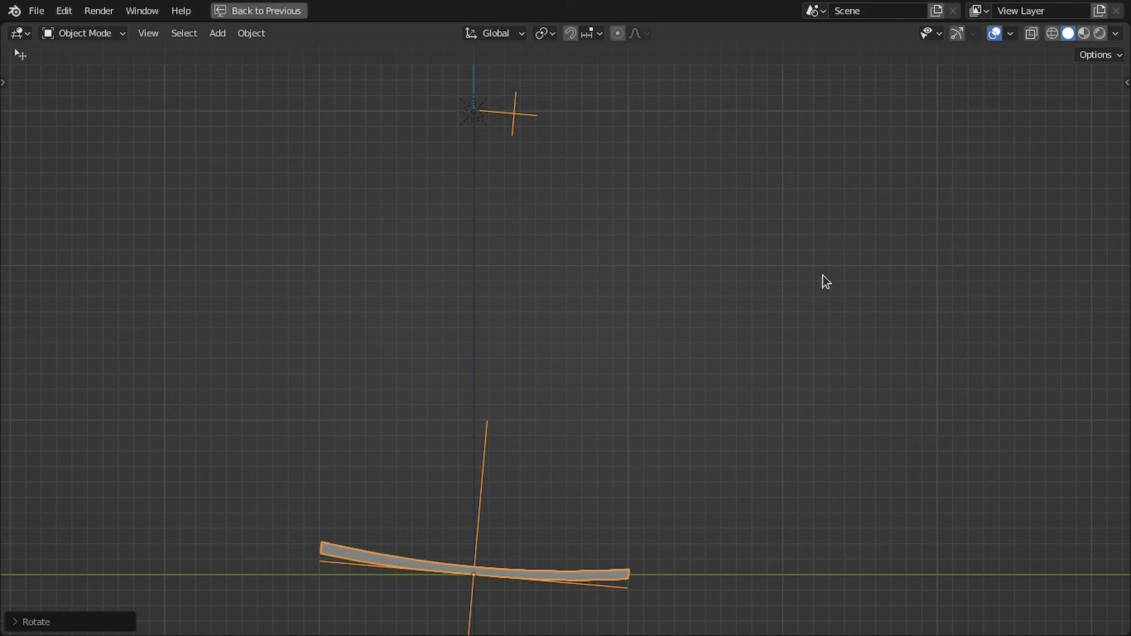
- Make the Note.001 annotation layer visible and activate the Annotate tool beside the tilted mirror
key(n)
click(1065, 194)
key(n)
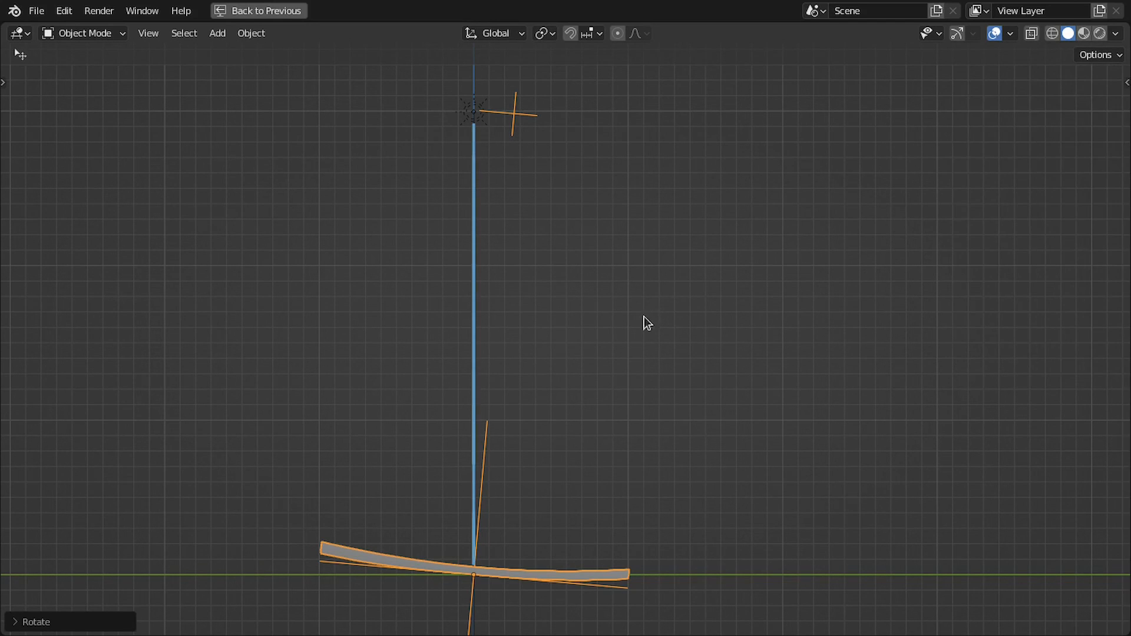
shift+middle_drag(672, 371, 550, 304)
key(n)
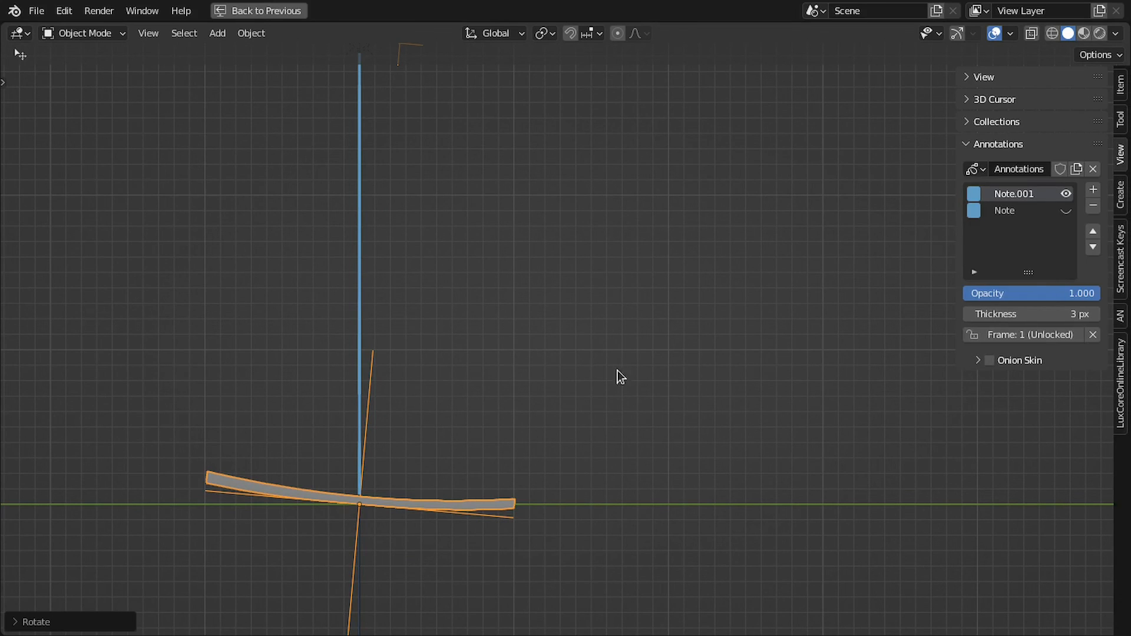
key(n)
key(shift+space)
key(d)
shift+middle_drag(698, 364, 647, 368)
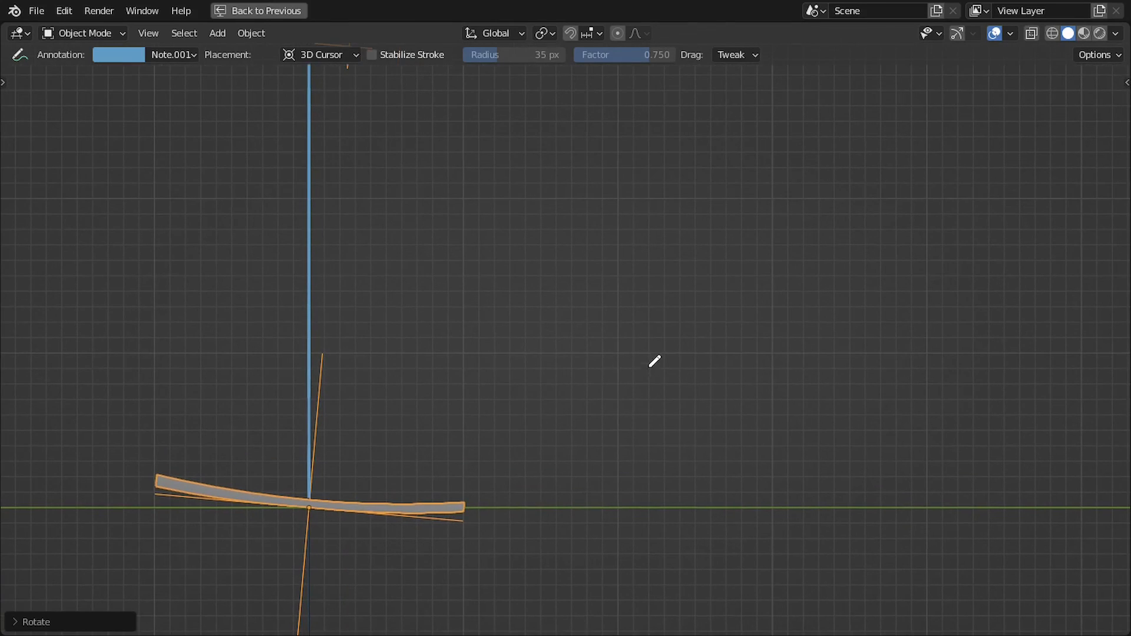
- Annotate a letter-like mark, a flat horizontal mirror line on the Y axis, and a vertical ray connecting the two
drag(617, 194, 613, 218)
drag(632, 197, 634, 227)
click(626, 209)
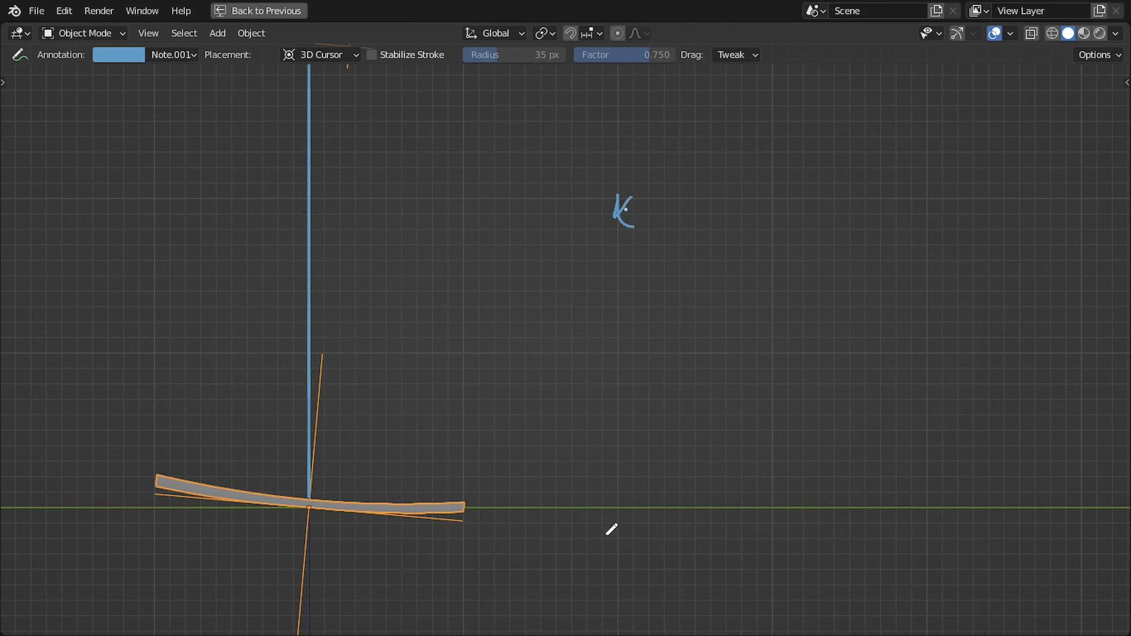
drag(563, 512, 695, 506)
drag(619, 234, 622, 507)
mouse_move(649, 332)
shift+middle_down()
mouse_move(581, 307)
mouse_move(546, 275)
mouse_move(554, 271)
shift+middle_up()
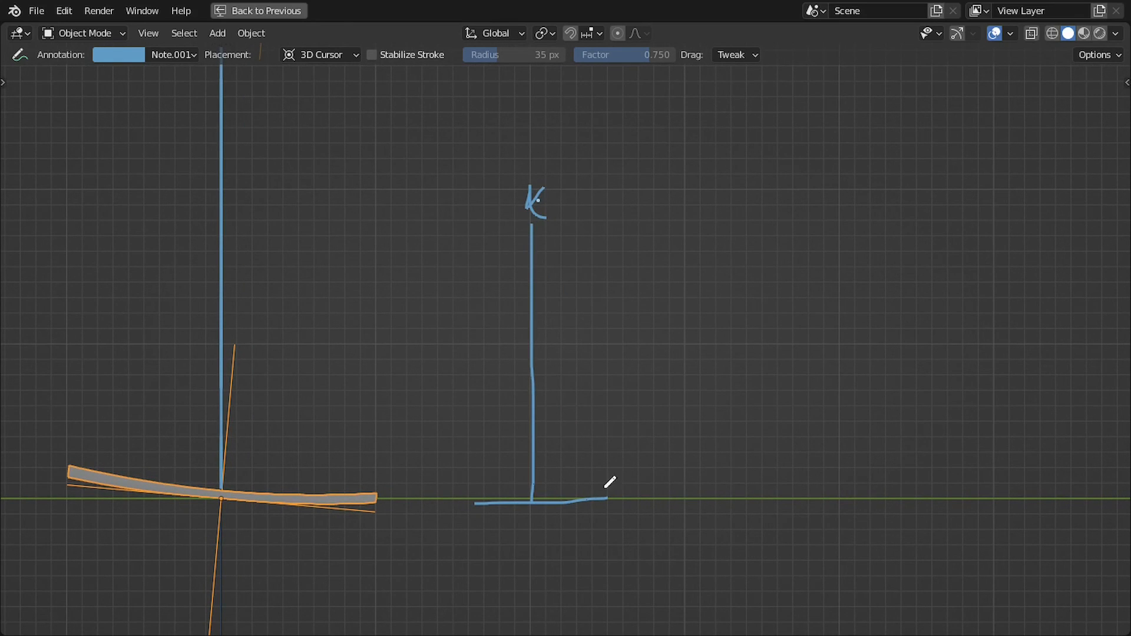
shift+middle_drag(518, 472, 500, 490)
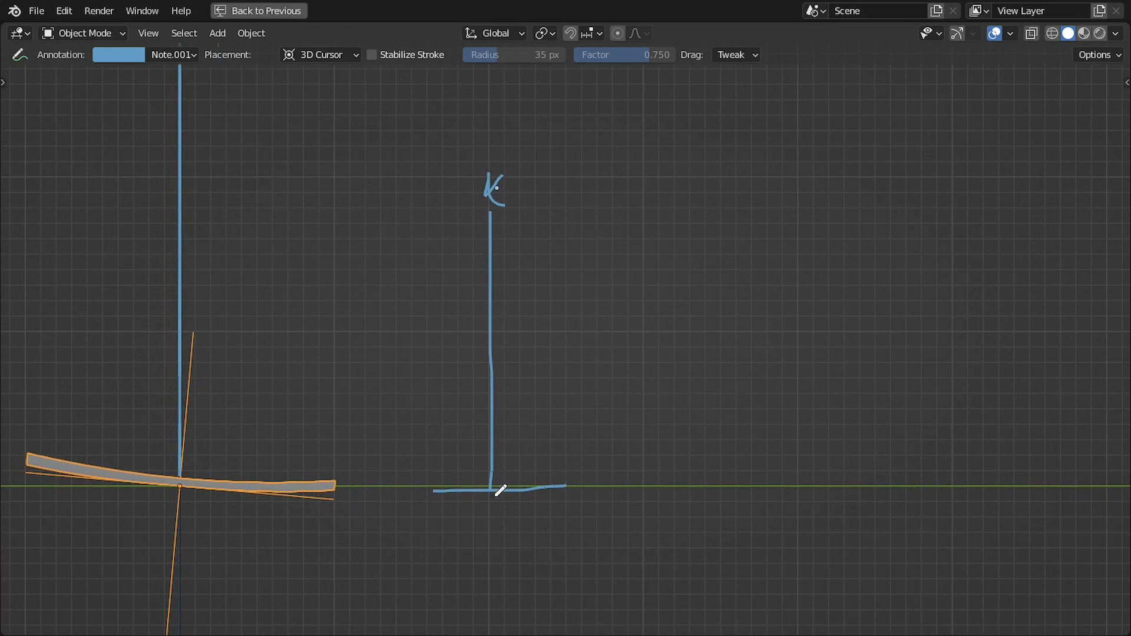
- Annotate a tilted mirror line with its normal arrow, and mark the angle between vertical ray and normal as θ
click(436, 460)
click(456, 471)
drag(494, 501, 529, 537)
mouse_move(491, 491)
mouse_down()
mouse_move(646, 301)
mouse_move(650, 336)
mouse_up()
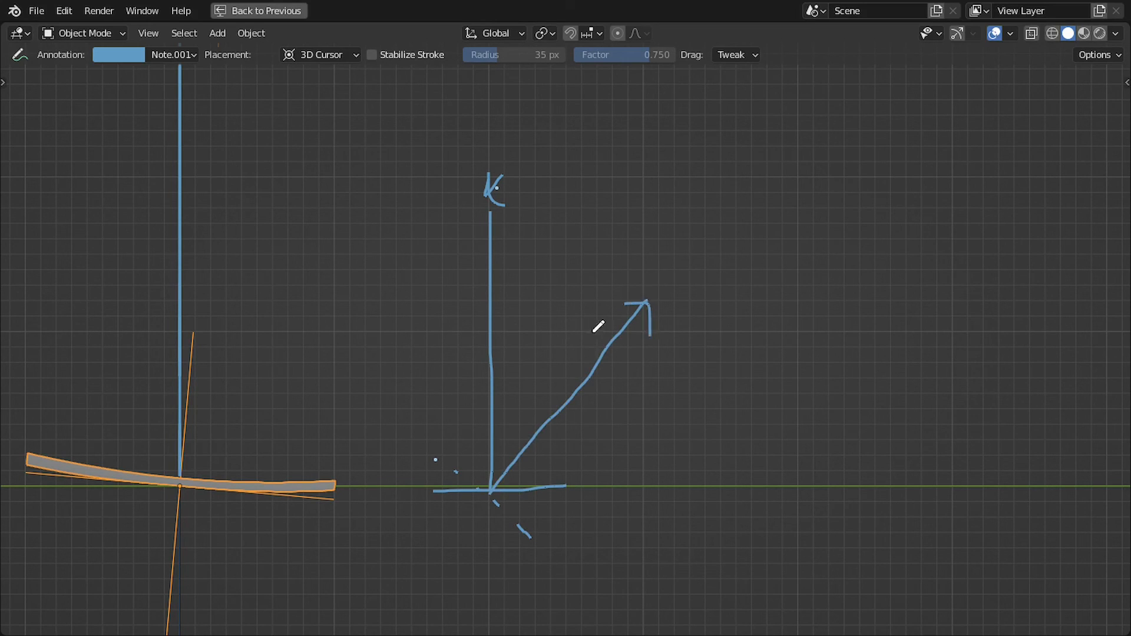
mouse_move(498, 369)
mouse_down()
mouse_move(527, 371)
mouse_move(553, 404)
mouse_up()
drag(437, 459, 536, 540)
mouse_move(533, 329)
mouse_down()
mouse_move(548, 319)
mouse_move(556, 329)
mouse_up()
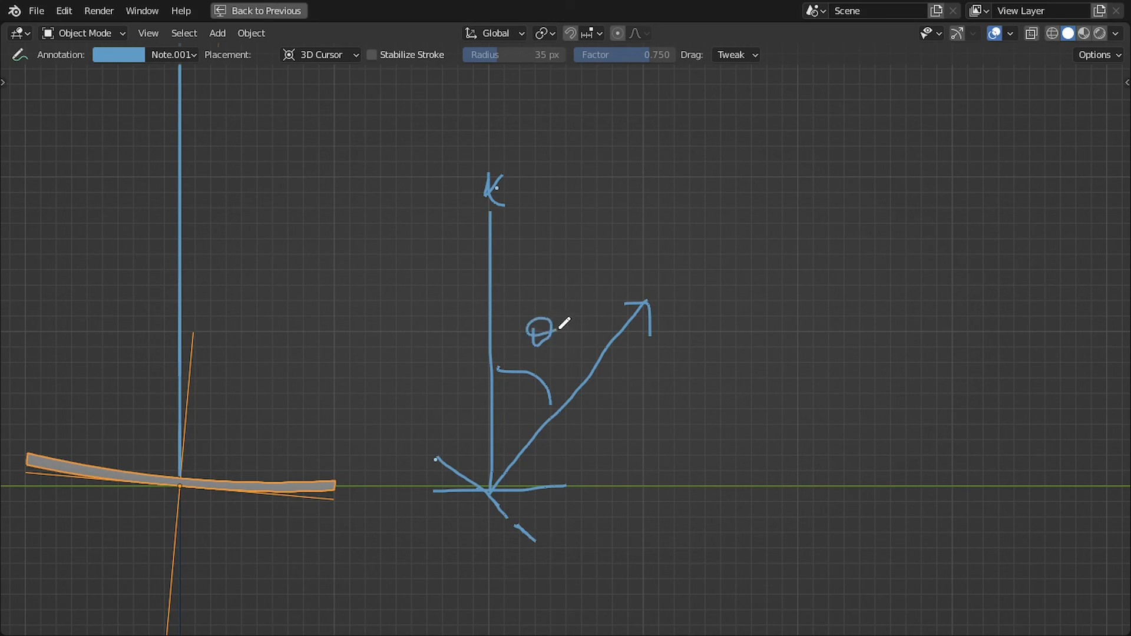
- Annotate a downward arrowhead on the vertical ray and a reflected ray arrow leaving the mirror at a shallow angle
shift+middle_drag(557, 328, 525, 281)
drag(450, 221, 466, 219)
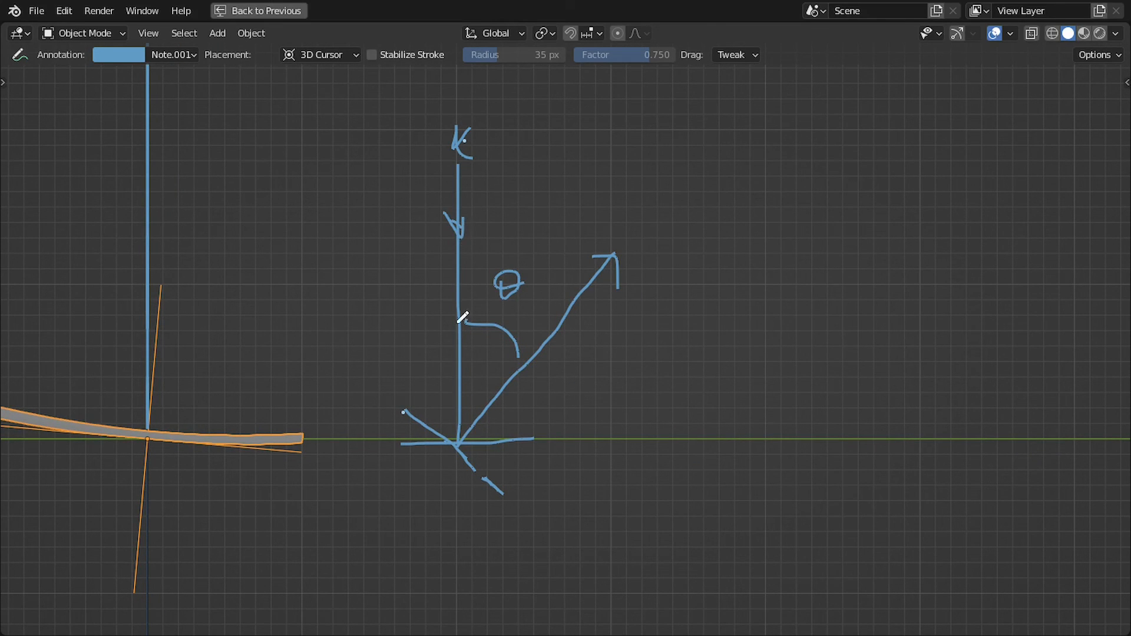
drag(460, 445, 676, 429)
key(ctrl+z)
mouse_move(464, 444)
mouse_down()
mouse_move(712, 407)
mouse_move(692, 419)
mouse_up()
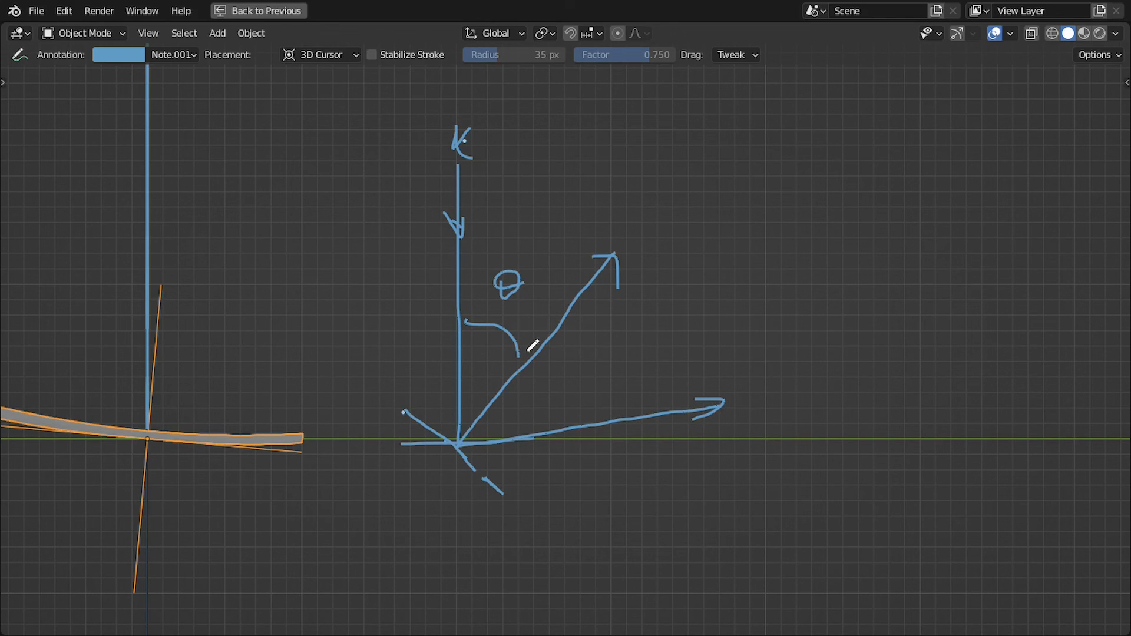
- Annotate the angle between the normal and the reflected ray as θ, and the full angle between both rays as 2θ
drag(523, 369, 545, 421)
mouse_move(577, 370)
mouse_down()
mouse_move(593, 364)
mouse_move(583, 381)
mouse_up()
shift+middle_drag(612, 379, 644, 387)
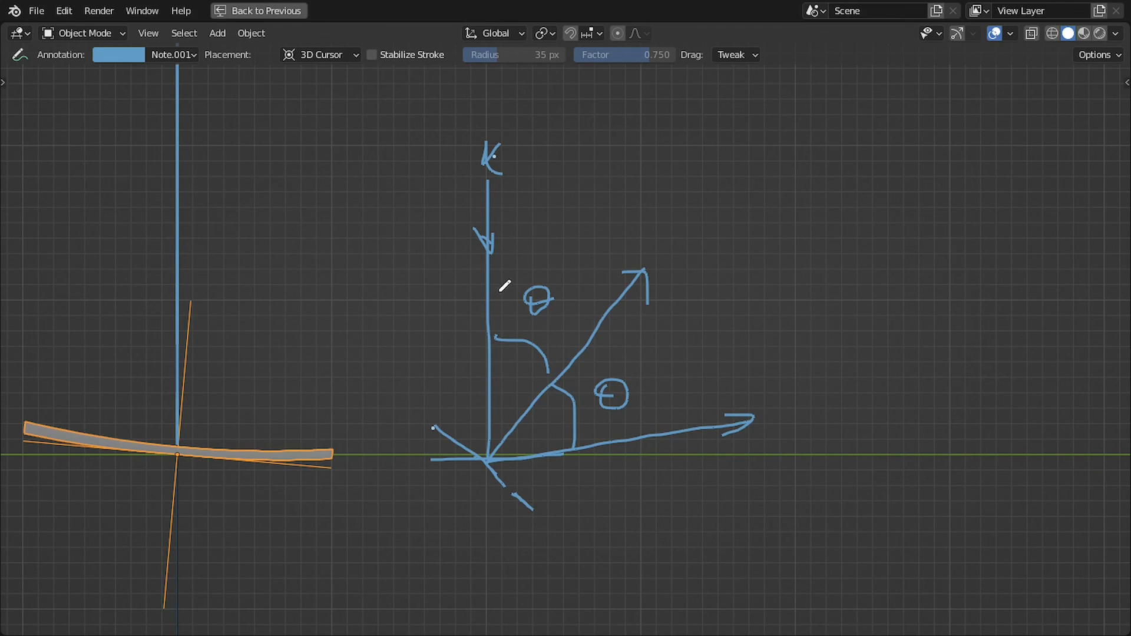
mouse_move(489, 266)
mouse_down()
mouse_move(567, 295)
mouse_move(641, 380)
mouse_move(652, 428)
mouse_move(662, 420)
mouse_up()
mouse_move(655, 342)
mouse_down()
mouse_move(682, 367)
mouse_move(708, 338)
mouse_up()
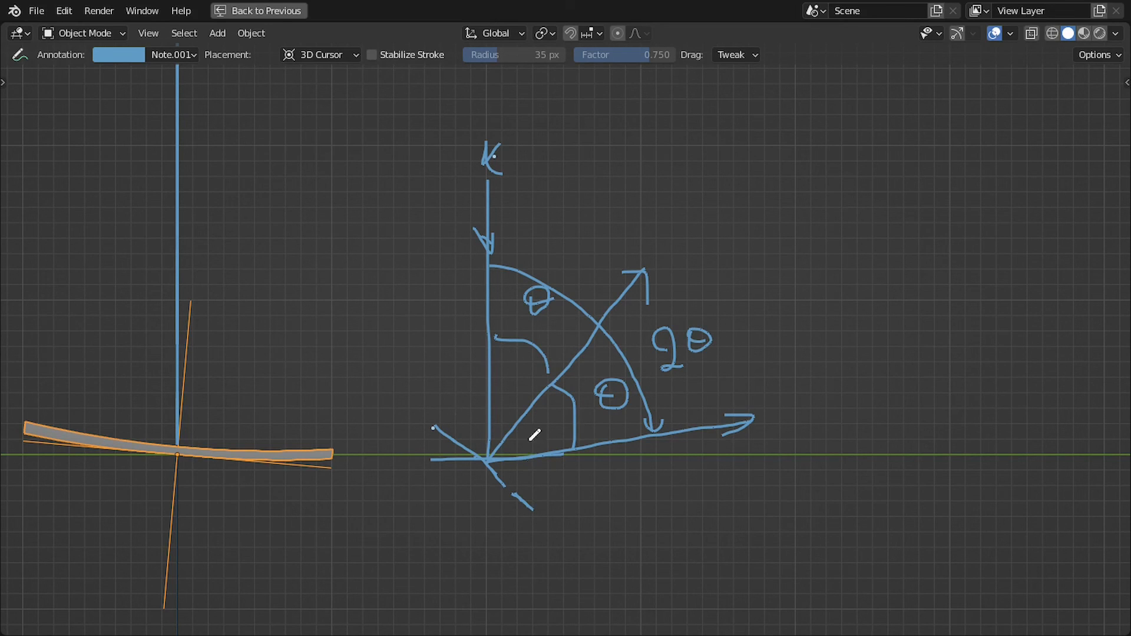
mouse_move(493, 347)
shift+middle_down()
mouse_move(674, 358)
mouse_move(716, 372)
mouse_move(717, 384)
shift+middle_up()
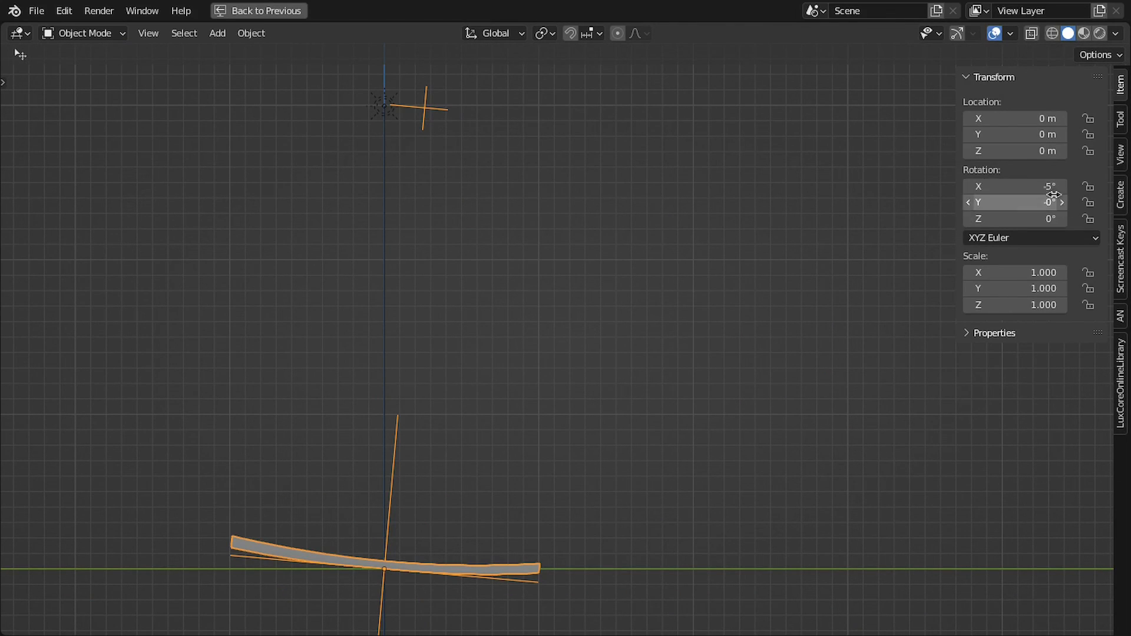
- Move the screen plane in the side view to about Y 0.67 m and Z 2.93 m, beside the sun
shift+middle_drag(526, 200, 499, 217)
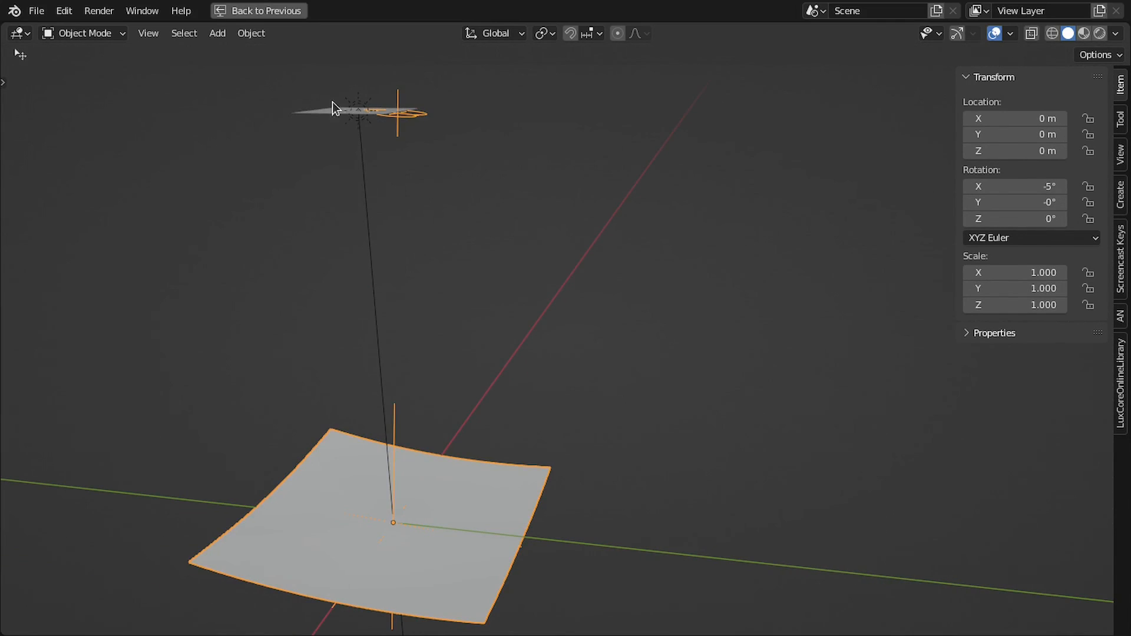
click(334, 106)
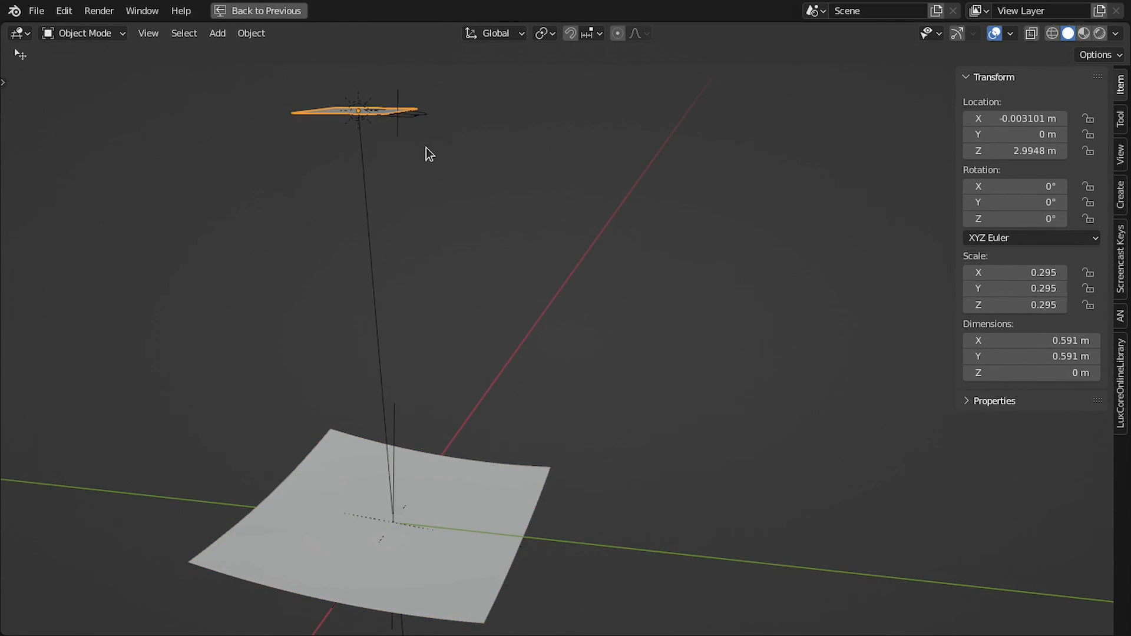
key(KP_3)
scroll(415, 133, up, 1)
shift+middle_drag(425, 121, 502, 156)
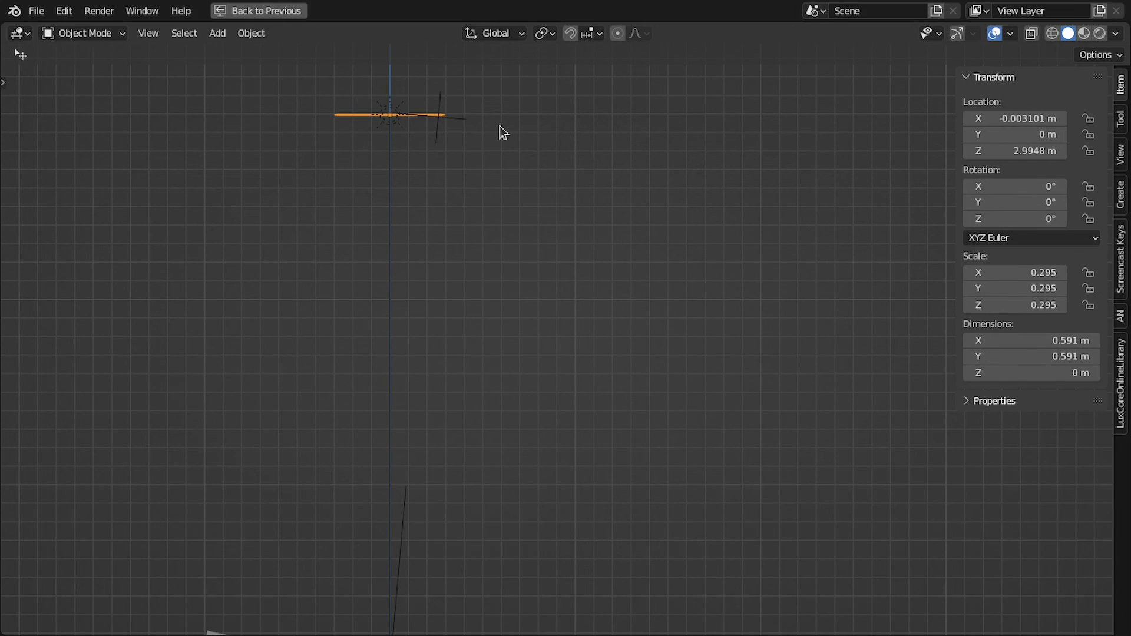
key(g)
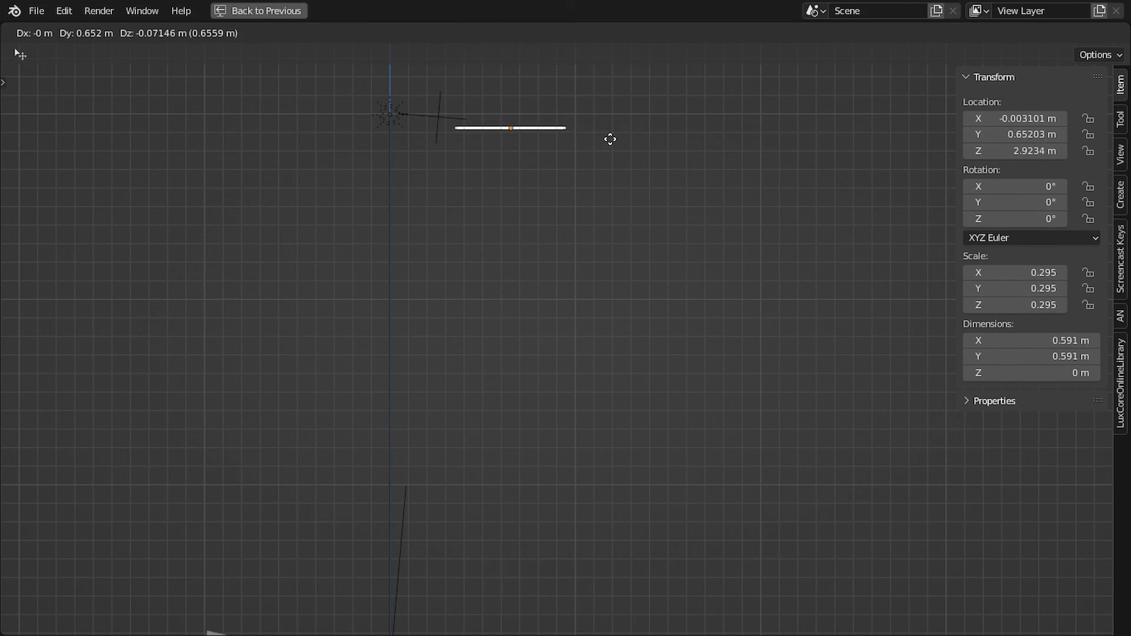
click(608, 136)
- Rotate the screen plane about the X axis so its far edge along Y tilts downward
scroll(616, 121, up, 2)
scroll(616, 120, down, 2)
key(r)
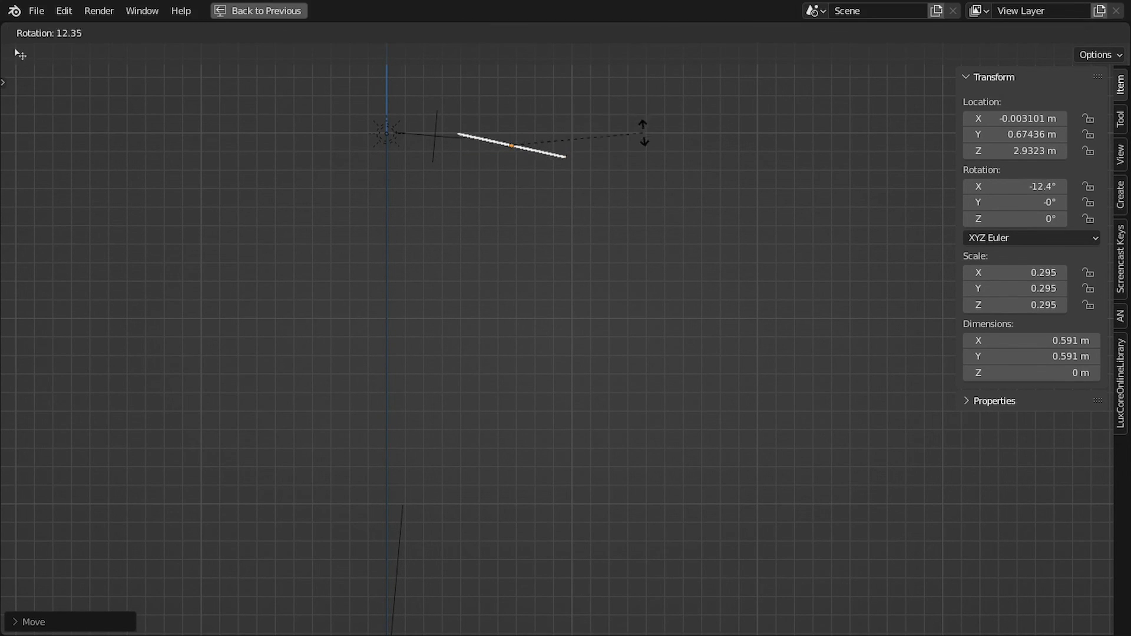
click(642, 145)
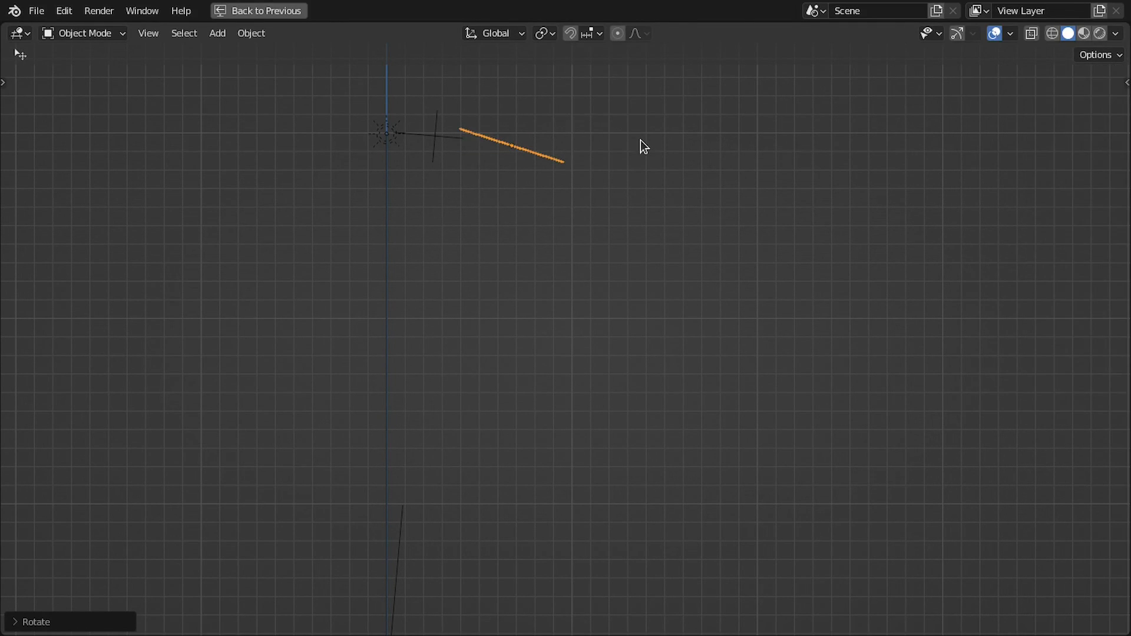
- Preview the caustic on the tilted screen in rendered shading
key(ctrl+space)
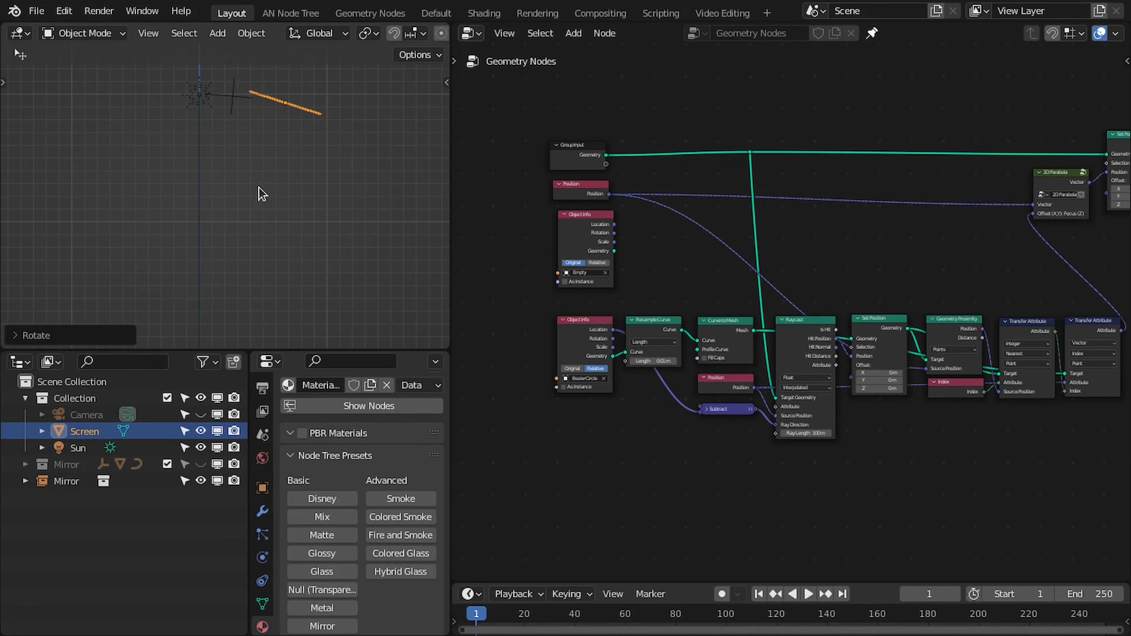
key(z)
mouse_move(323, 158)
middle_down()
mouse_move(338, 125)
mouse_move(298, 139)
mouse_move(285, 161)
middle_up()
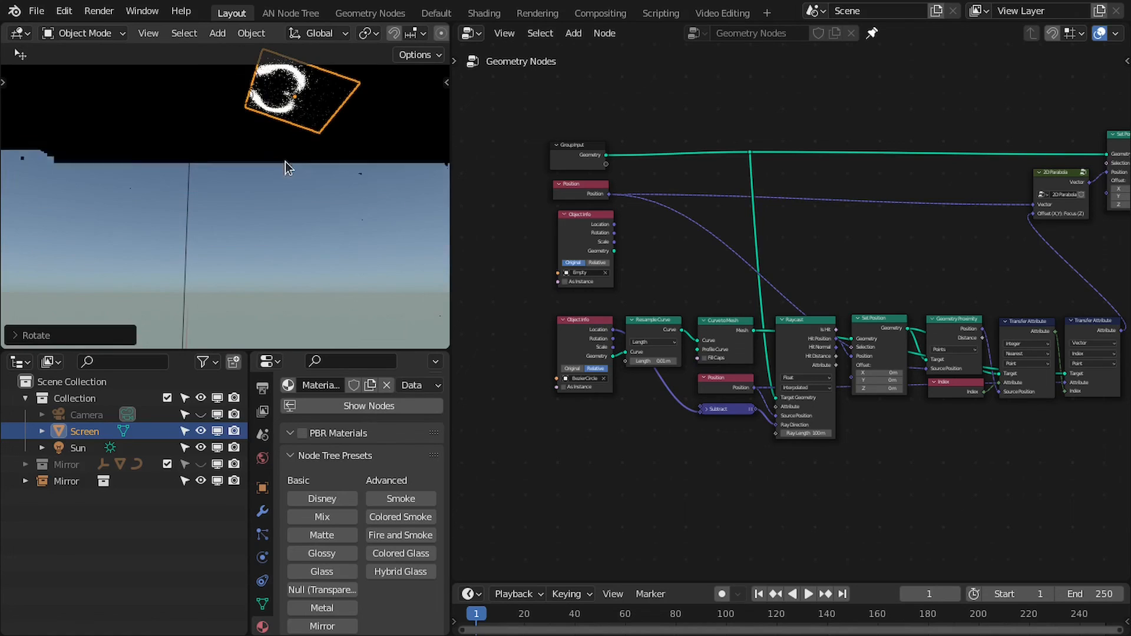
key(KP_7)
key(z)
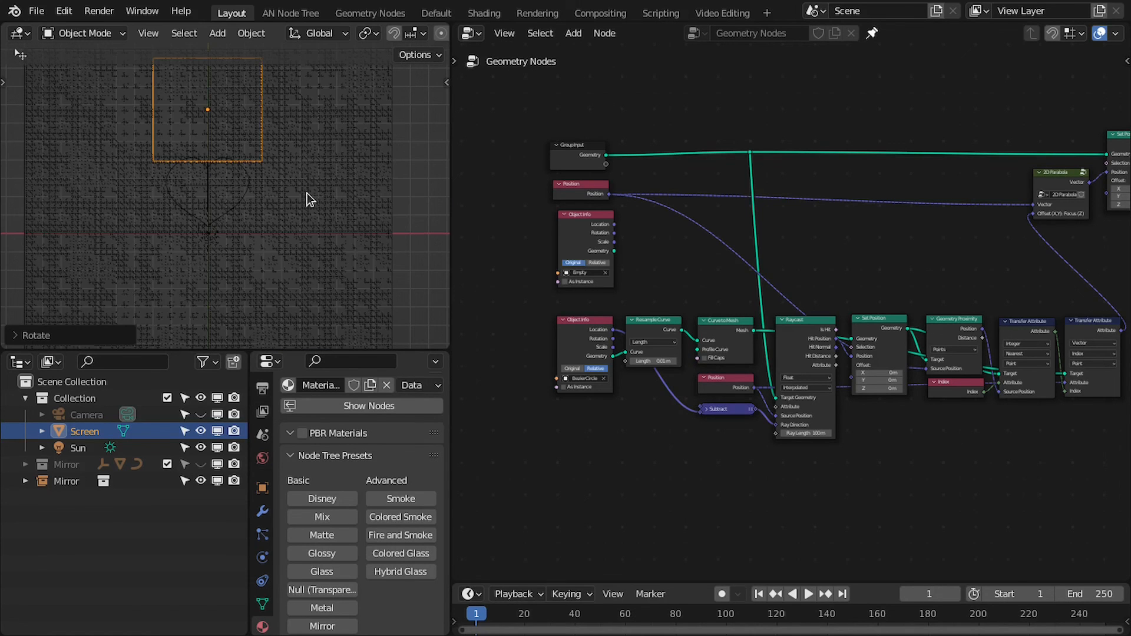
- Shift the tilted screen slightly back along Y toward the sun in the side view
key(KP_1)
key(ctrl+space)
key(KP_3)
scroll(503, 193, down, 4)
scroll(503, 193, down, 1)
shift+middle_drag(503, 193, 435, 293)
scroll(554, 298, up, 2)
key(g)
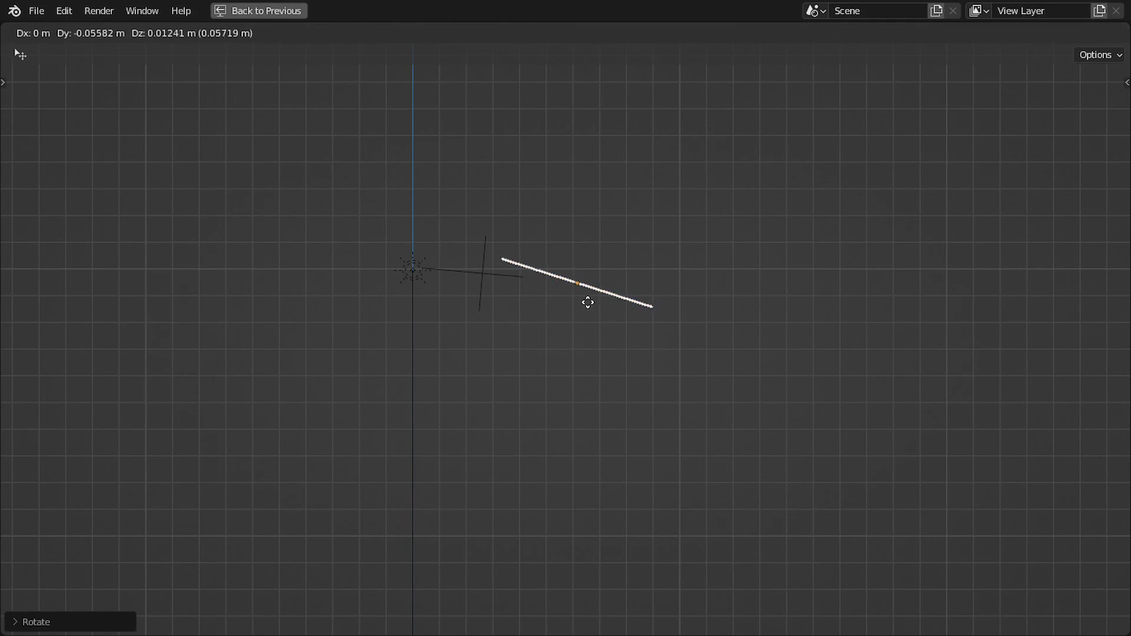
click(577, 311)
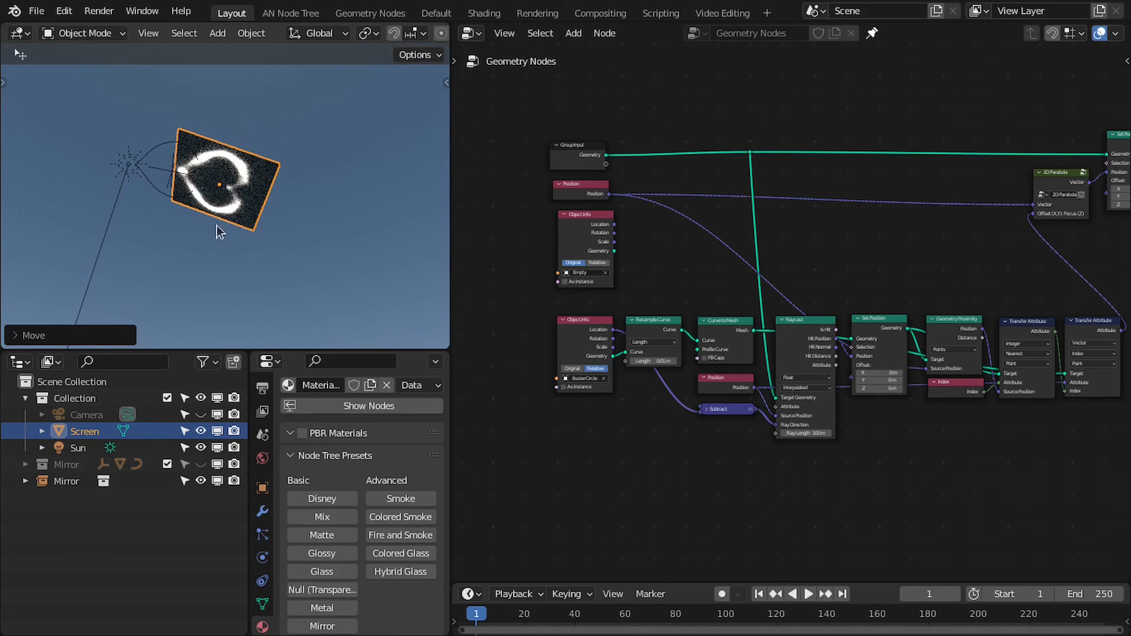
- Select the Sun light and enter a new Gain value for it
click(72, 463)
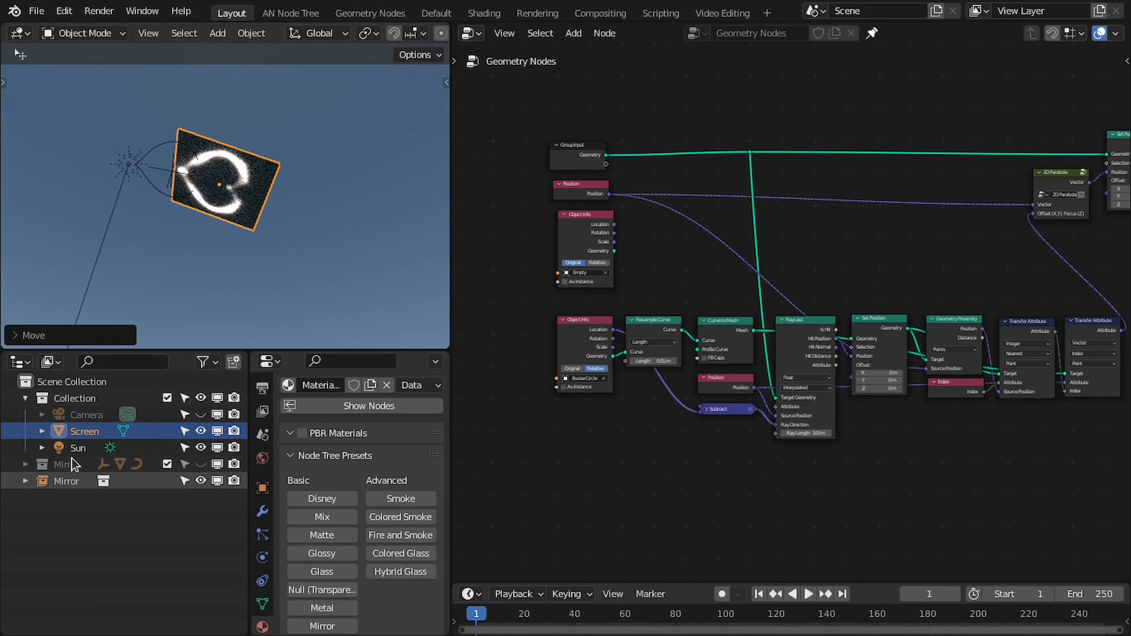
click(76, 448)
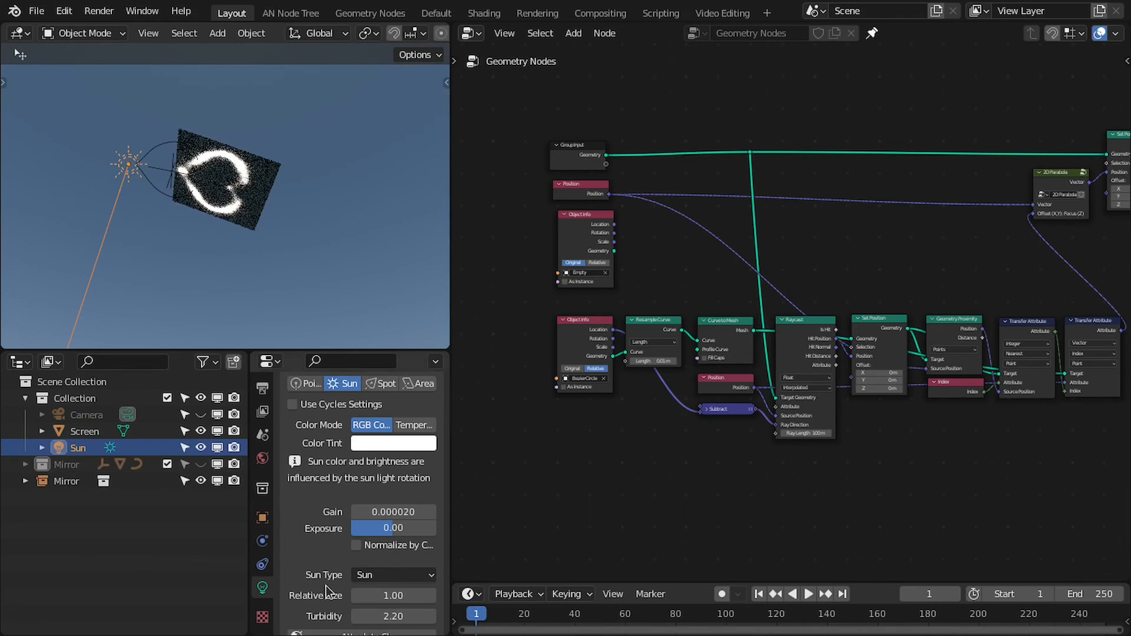
click(423, 511)
click(423, 511)
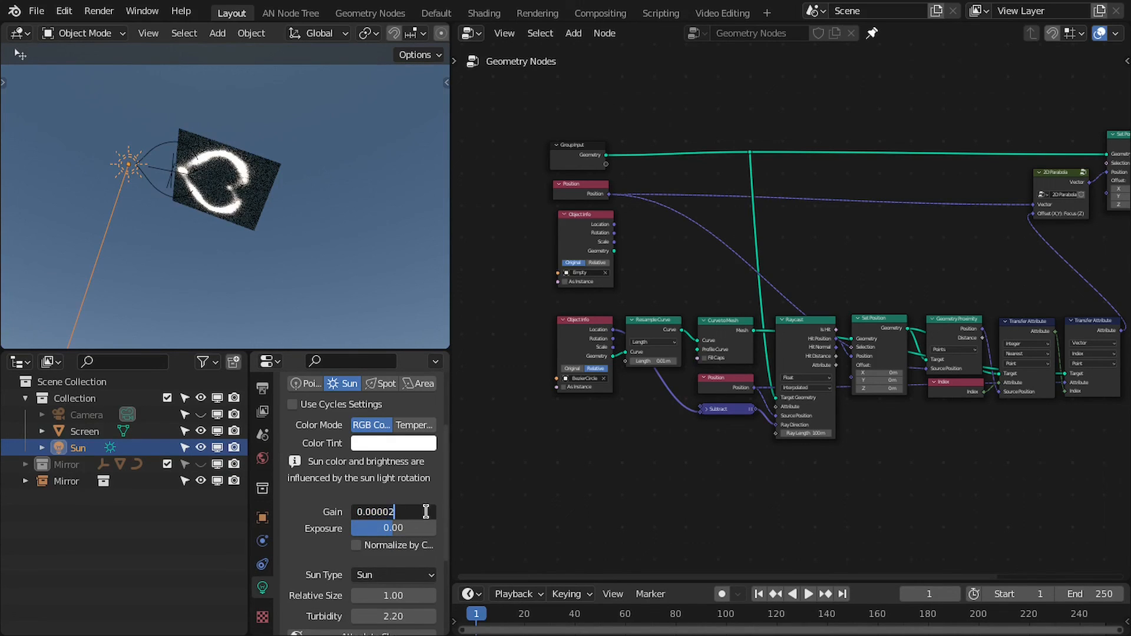
key(shift+Left)
key(shift+Left)
text(1)
key(Return)
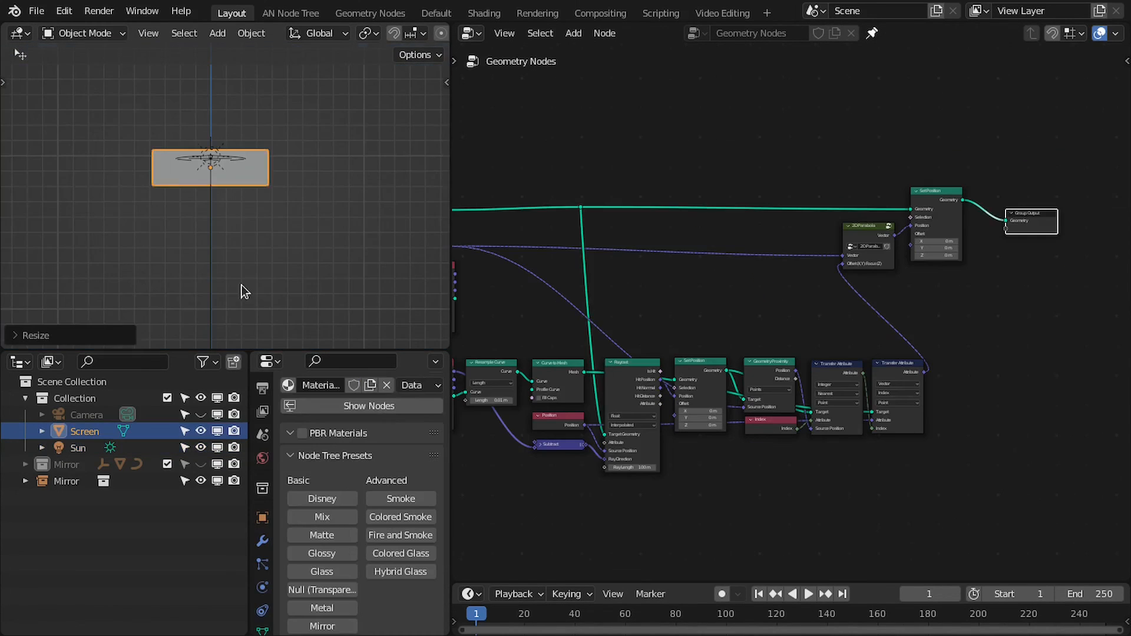
- Examine the original curved mirror plane and the screen above it from the top and from several angles
scroll(241, 284, down, 5)
shift+middle_drag(260, 250, 279, 184)
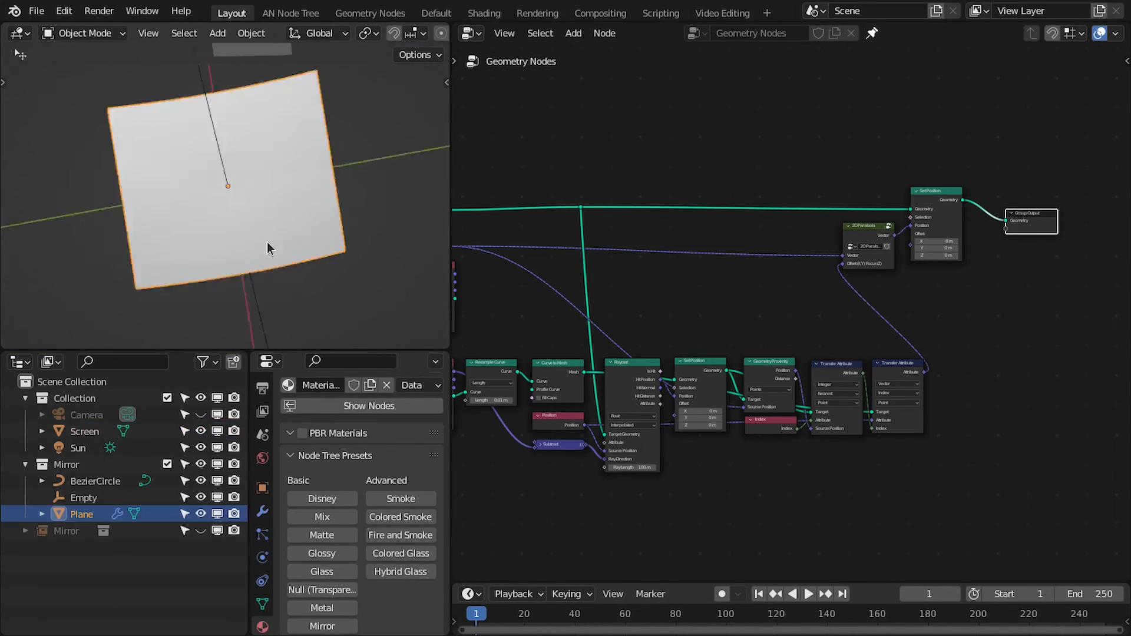
key(KP_7)
scroll(388, 204, up, 2)
scroll(291, 232, down, 1)
middle_drag(295, 231, 302, 204)
scroll(260, 133, down, 4)
scroll(260, 133, up, 1)
shift+middle_drag(259, 130, 239, 217)
scroll(238, 217, down, 4)
scroll(241, 120, up, 1)
middle_drag(242, 120, 207, 260)
scroll(240, 225, up, 2)
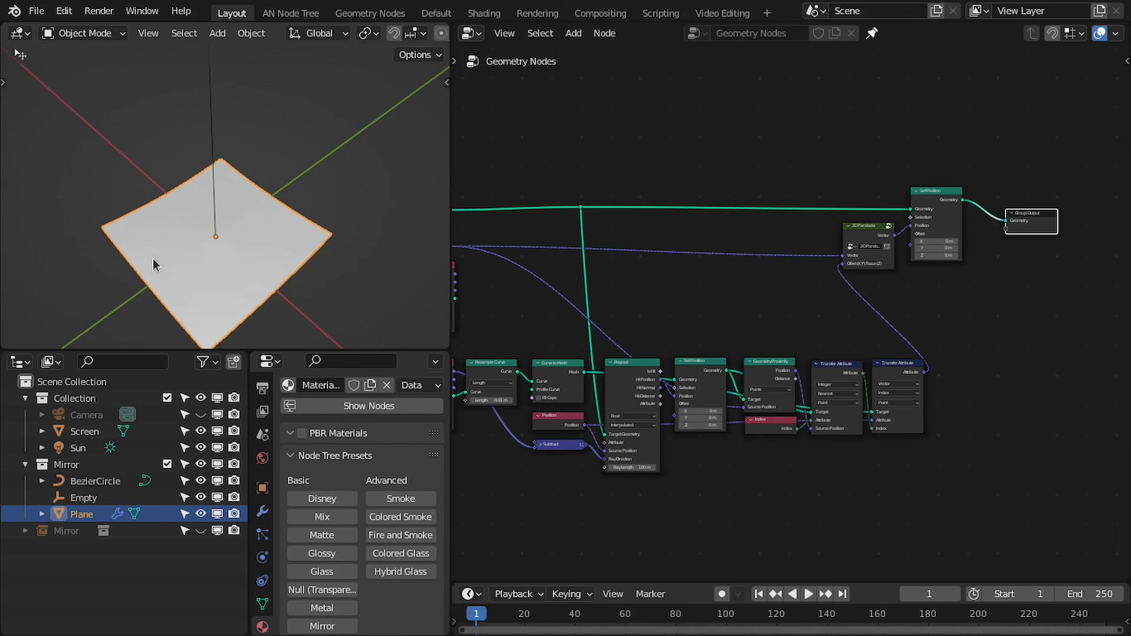
scroll(249, 216, down, 1)
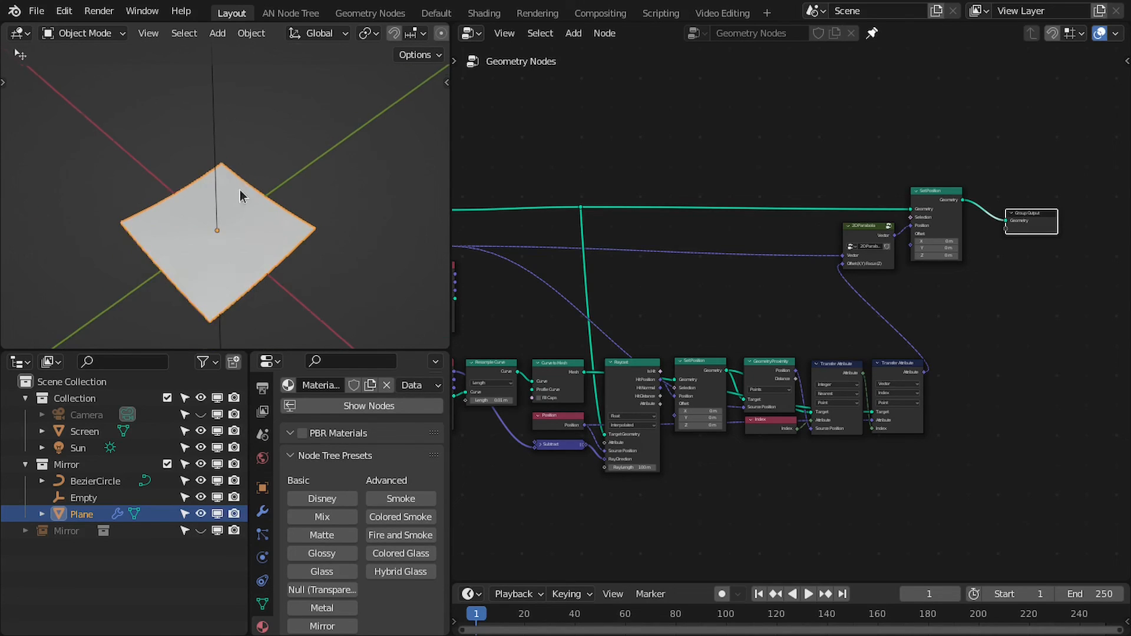
shift+middle_drag(238, 195, 232, 239)
middle_drag(225, 106, 231, 241)
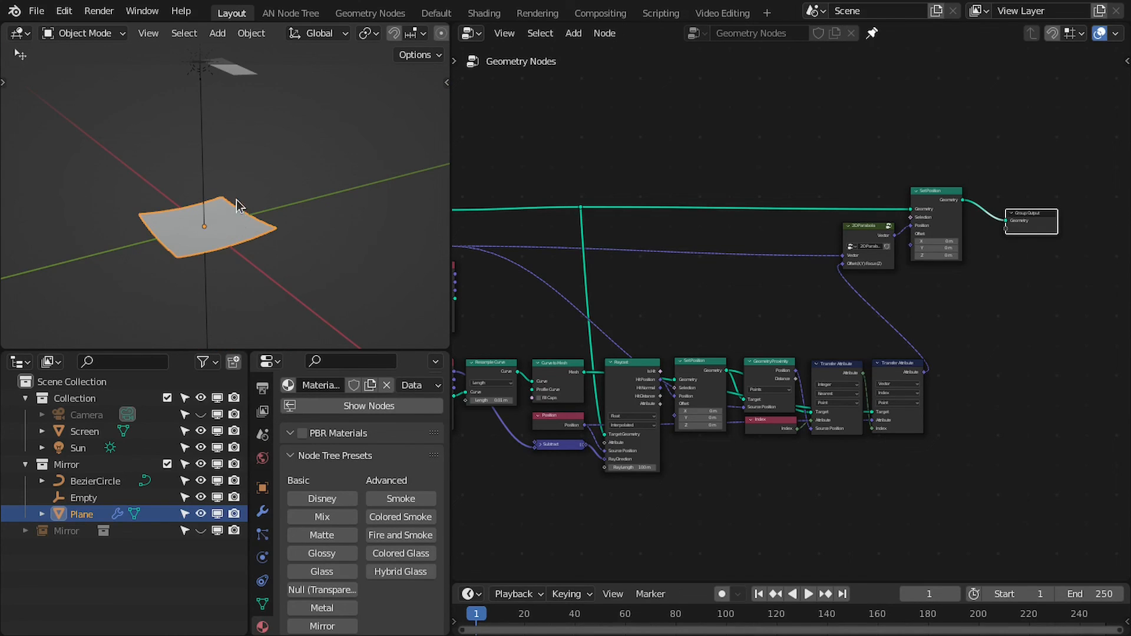
scroll(234, 222, up, 2)
mouse_move(235, 221)
shift+middle_down()
mouse_move(265, 242)
mouse_move(237, 220)
shift+middle_up()
- Switch the mirror plane to Weight Paint mode in an enlarged viewport
key(ctrl+space)
key(Tab)
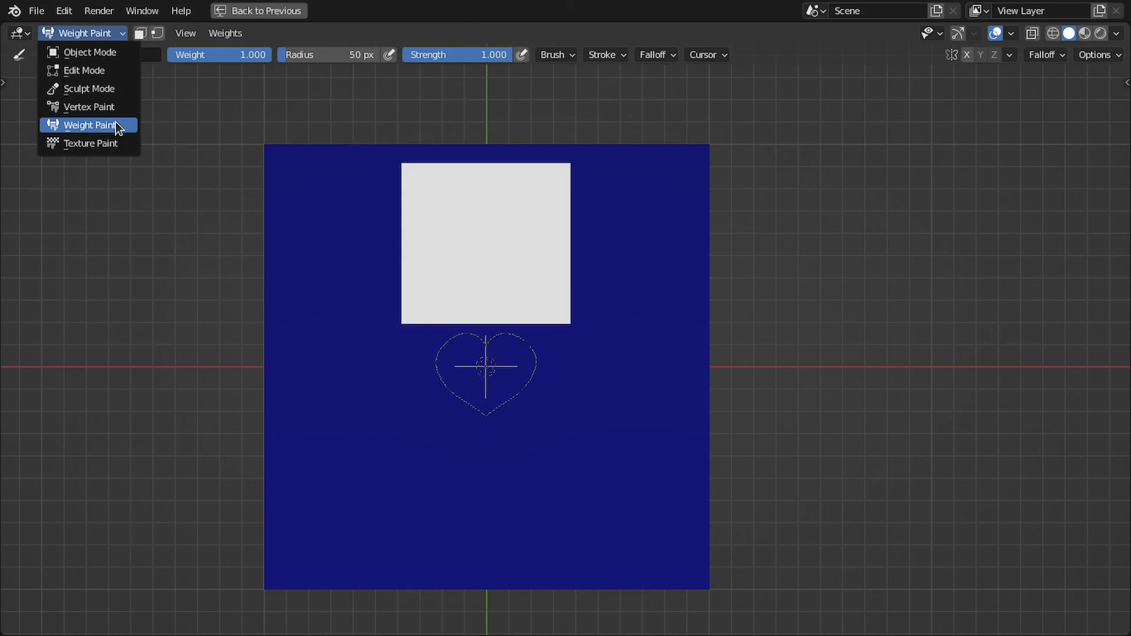
click(91, 125)
scroll(494, 316, down, 2)
scroll(514, 338, up, 3)
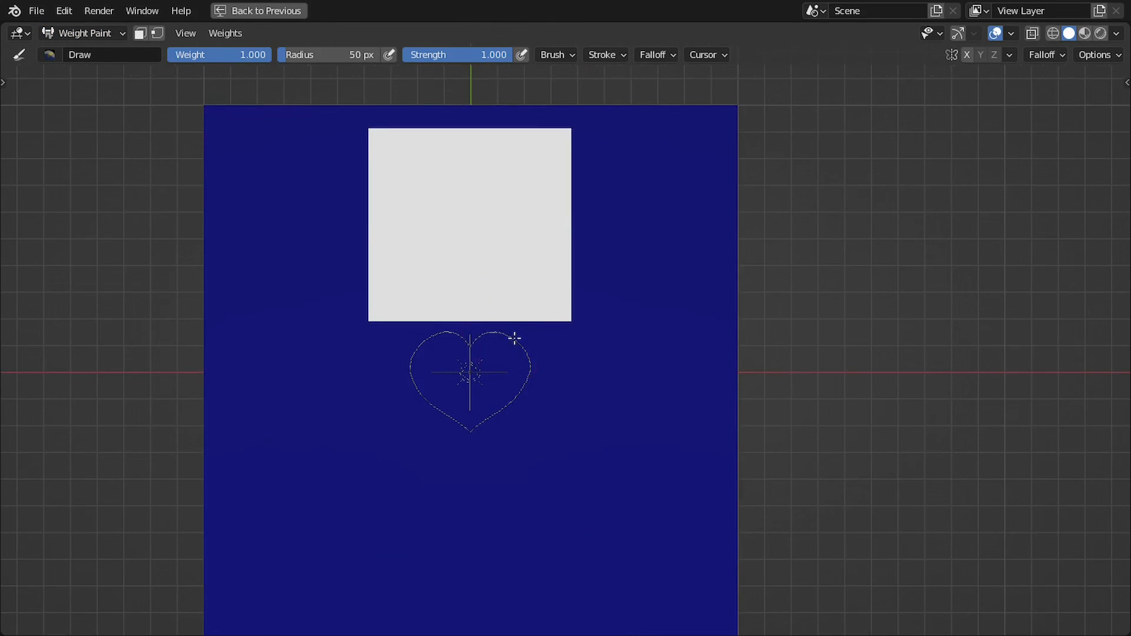
shift+middle_drag(514, 338, 532, 318)
scroll(503, 316, down, 3)
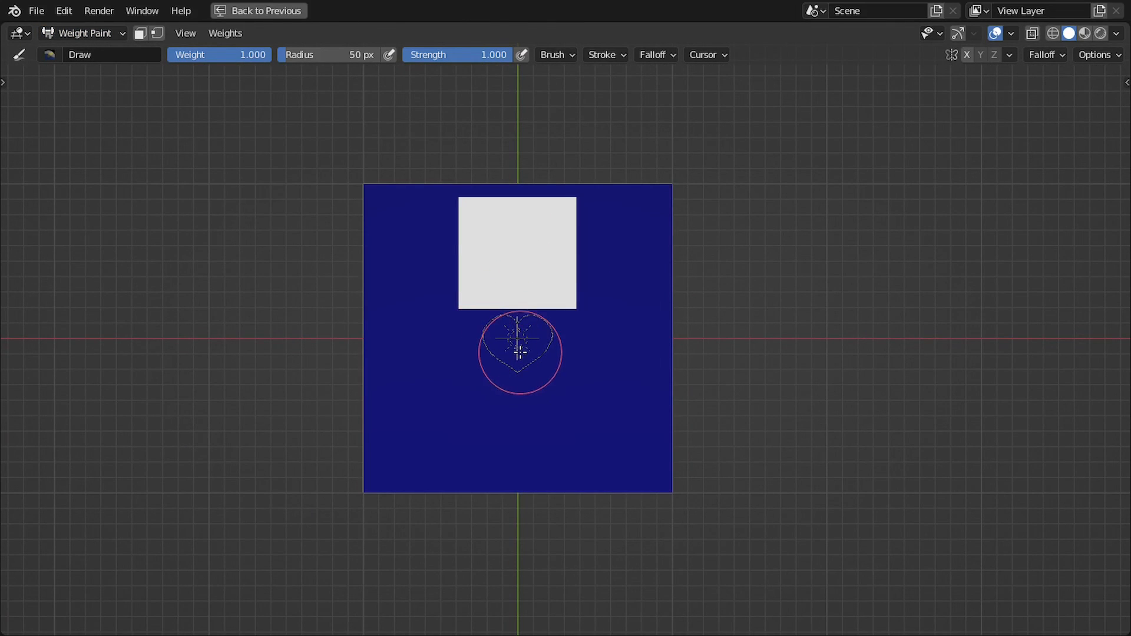
- Paint a full-weight circular area on the mirror plane with a 131 px brush, then return to Object Mode
key(f)
click(607, 439)
drag(548, 318, 531, 406)
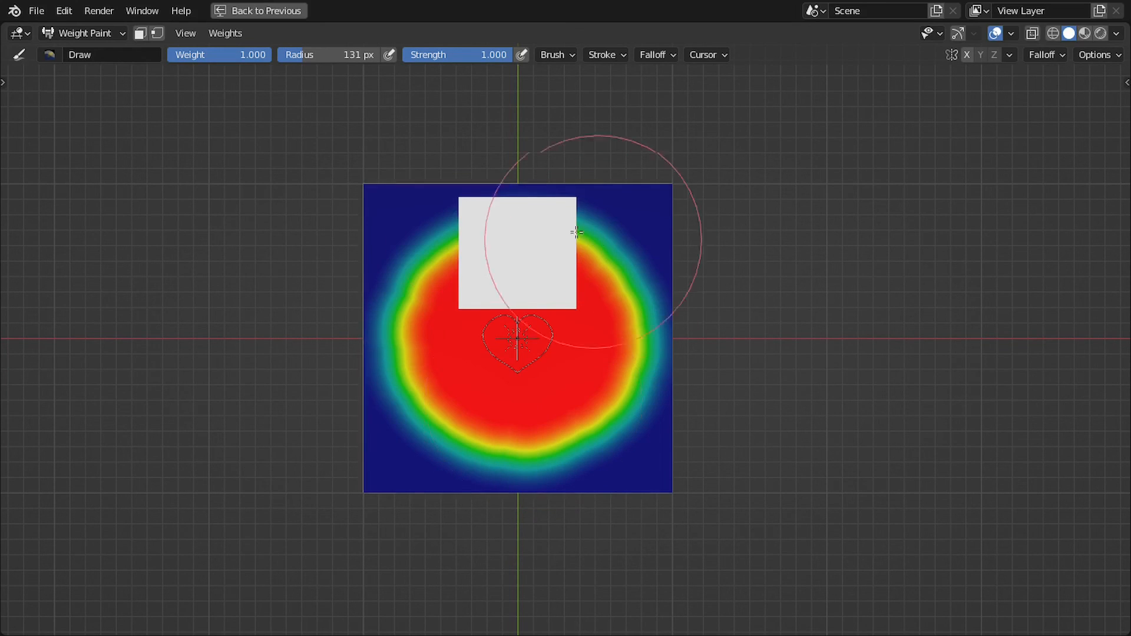
click(88, 35)
click(84, 49)
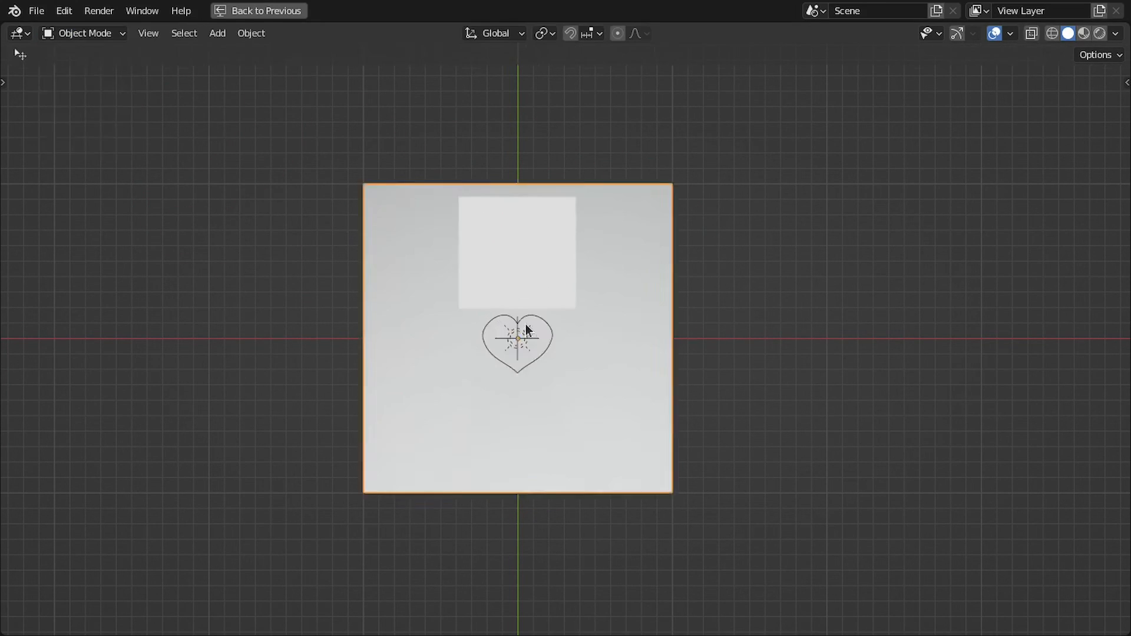
- Add a float input named Mask to the mirror's geometry node group
scroll(498, 237, down, 3)
middle_drag(498, 237, 472, 236)
scroll(543, 325, up, 3)
key(ctrl+space)
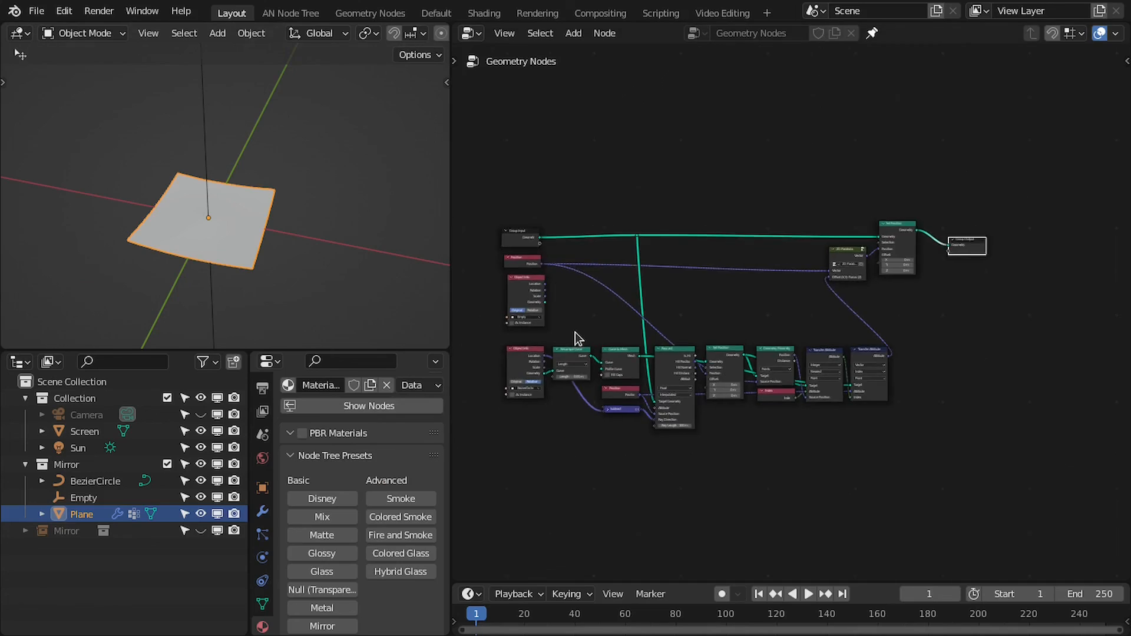
middle_drag(578, 331, 714, 321)
scroll(587, 277, up, 8)
click(549, 141)
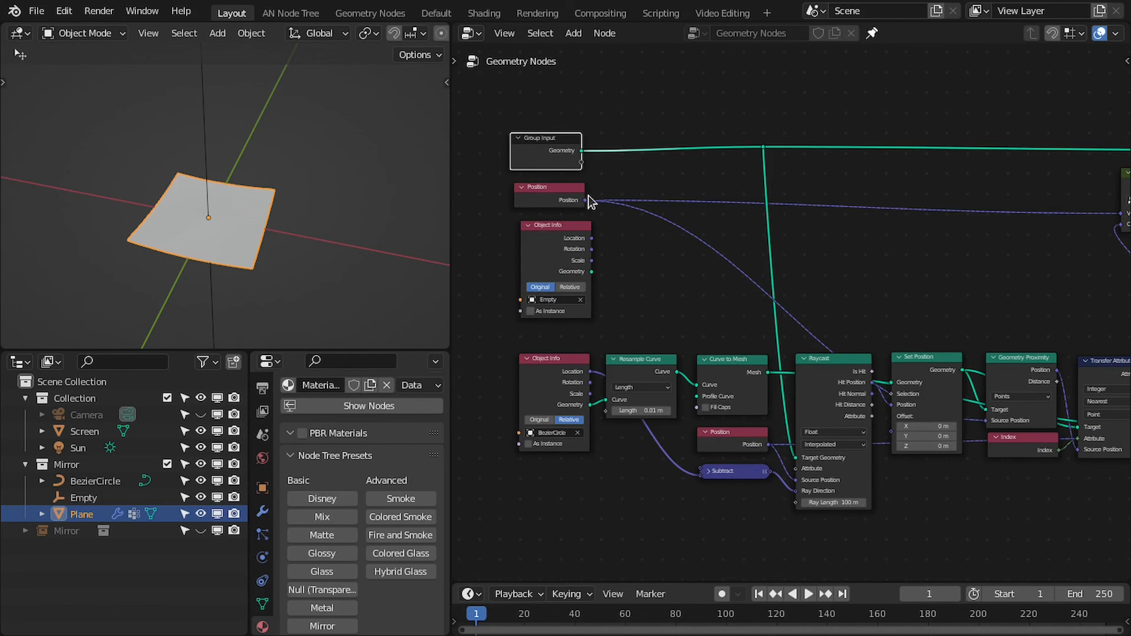
key(n)
click(1093, 80)
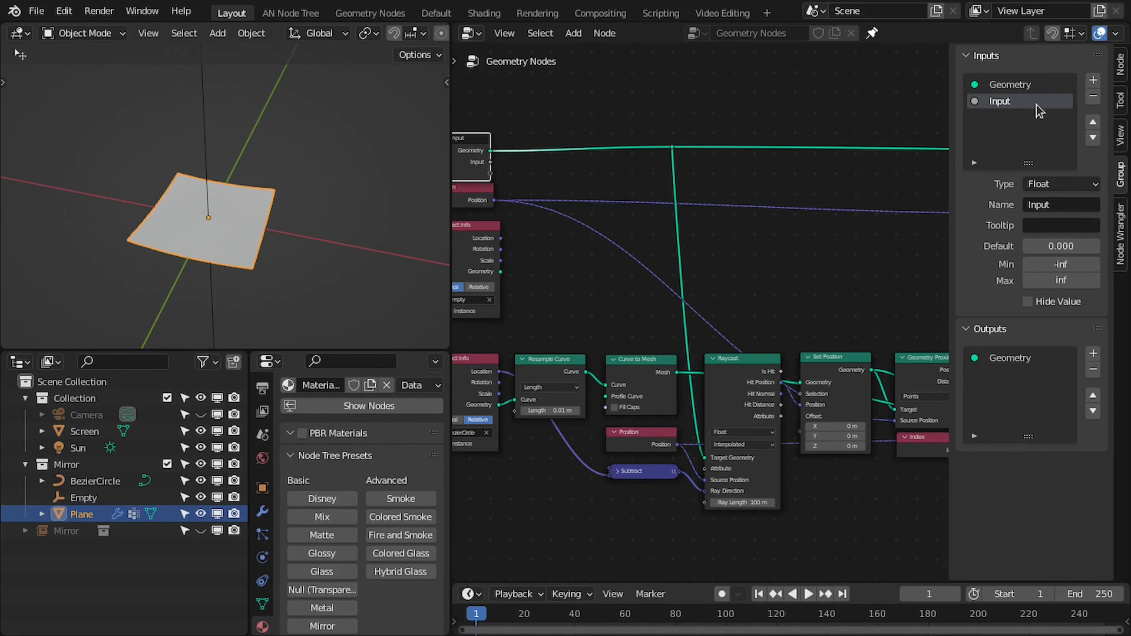
double_click(1015, 101)
text(Mask)
key(Return)
key(n)
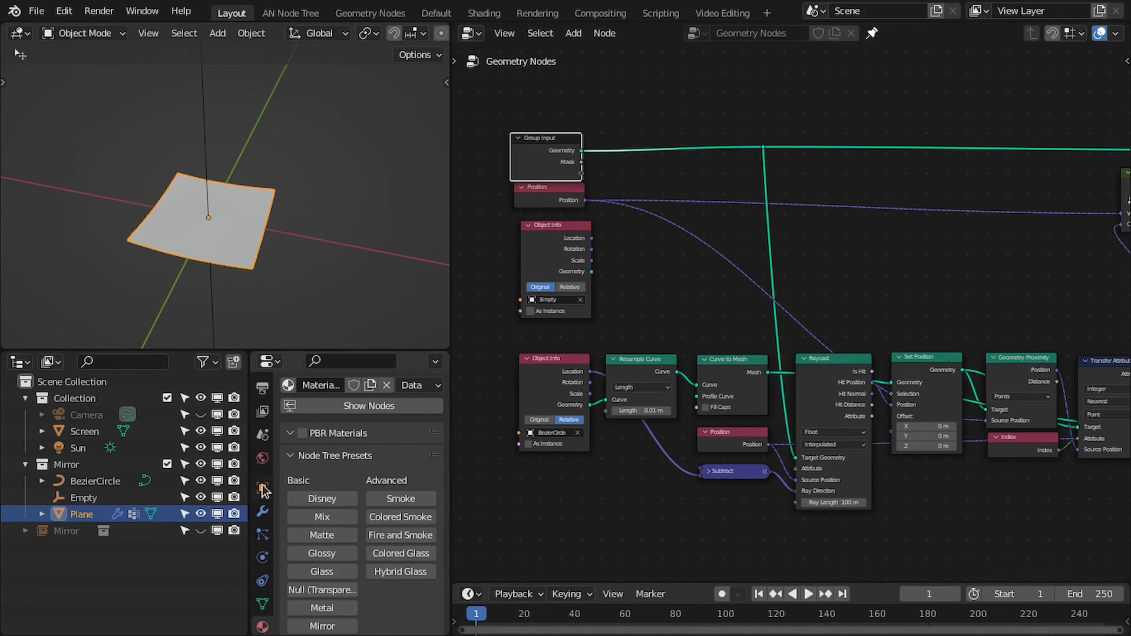
- Assign the painted vertex group named Group to the modifier's Mask input
click(262, 510)
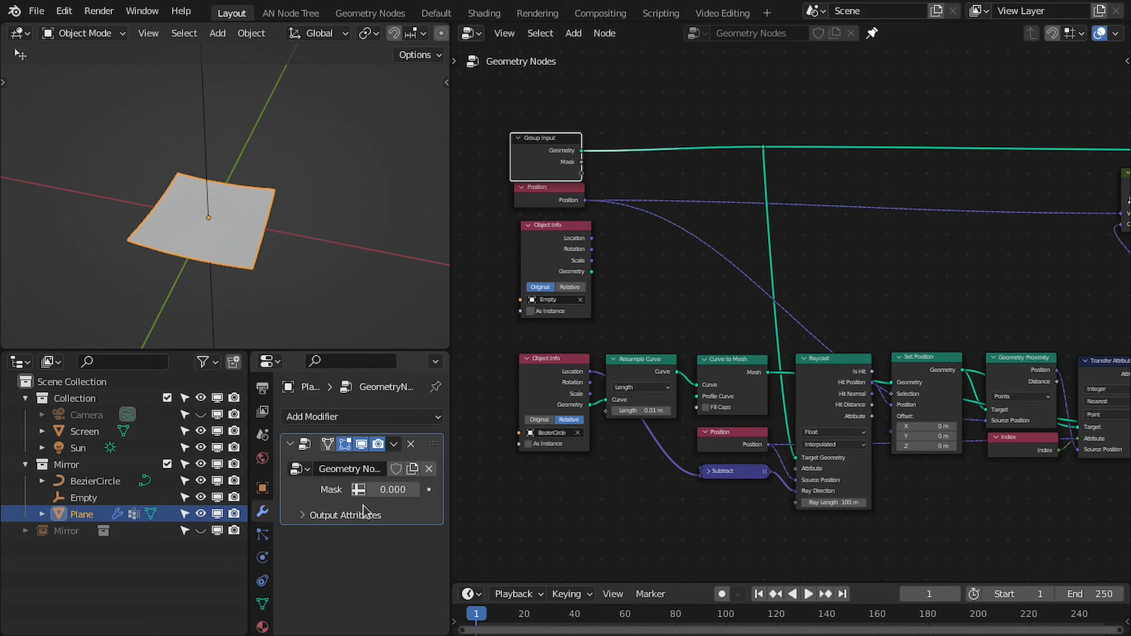
click(384, 491)
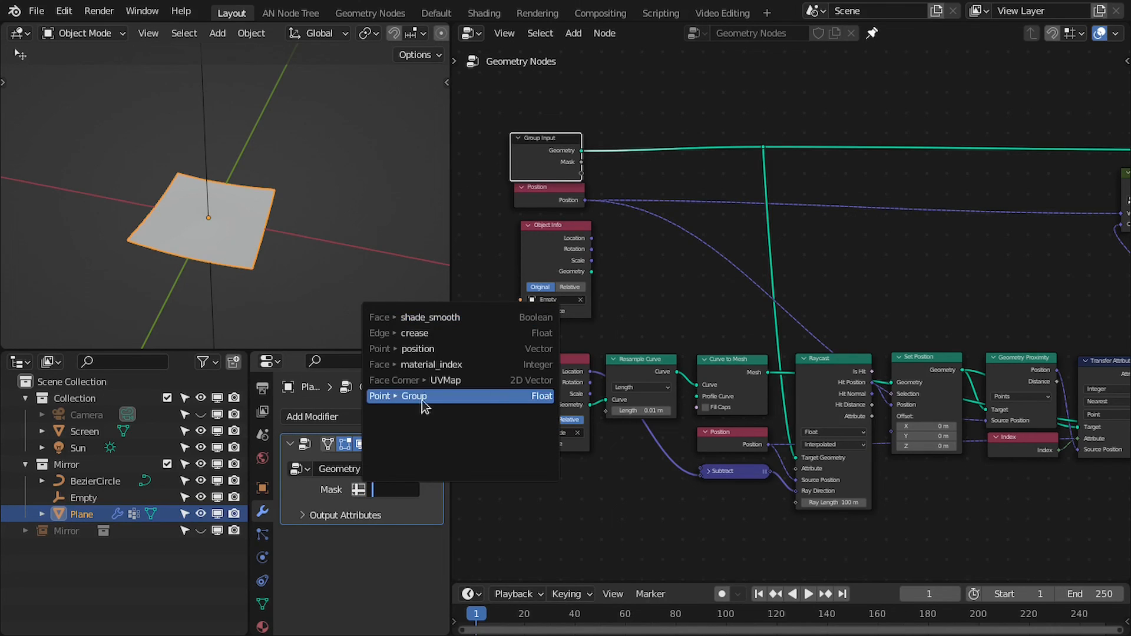
click(409, 397)
- Connect the Group Input's Mask output to the Selection input of the final Set Position node
middle_drag(782, 310, 645, 300)
scroll(646, 301, down, 2)
middle_drag(634, 253, 710, 284)
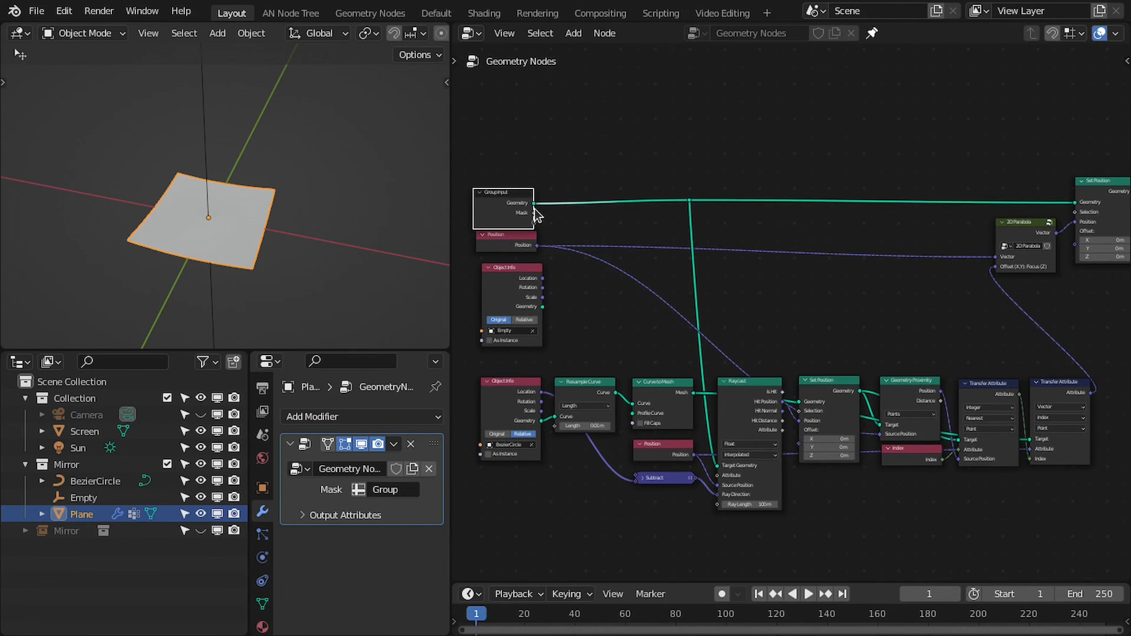
drag(534, 212, 1077, 212)
middle_drag(892, 220, 770, 220)
scroll(157, 263, up, 4)
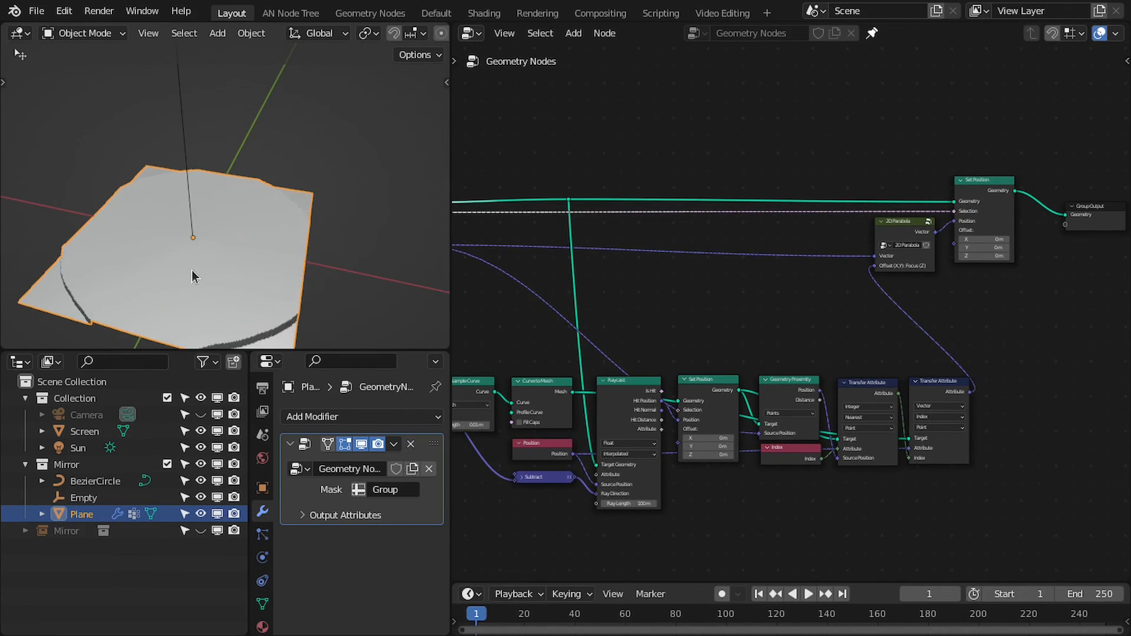
- Examine the masked mirror plane from several angles in a maximized 3D viewport, checking the edge of the painted area
key(ctrl+space)
middle_drag(429, 329, 465, 298)
middle_drag(553, 409, 400, 449)
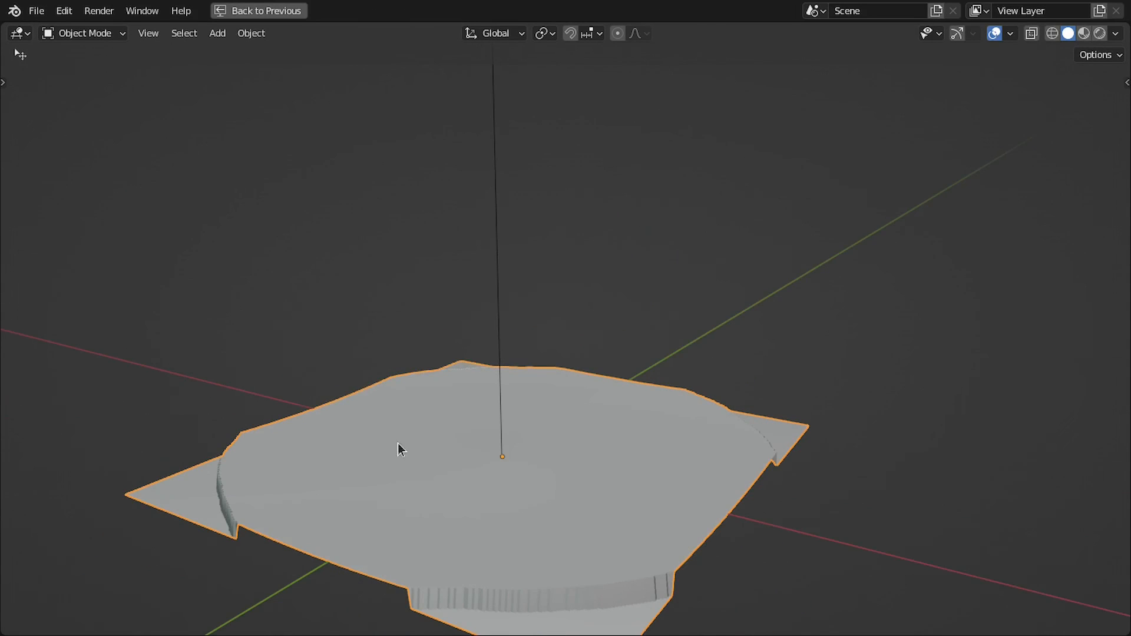
middle_drag(637, 383, 502, 459)
scroll(551, 378, down, 5)
middle_drag(550, 372, 518, 225)
key(ctrl+space)
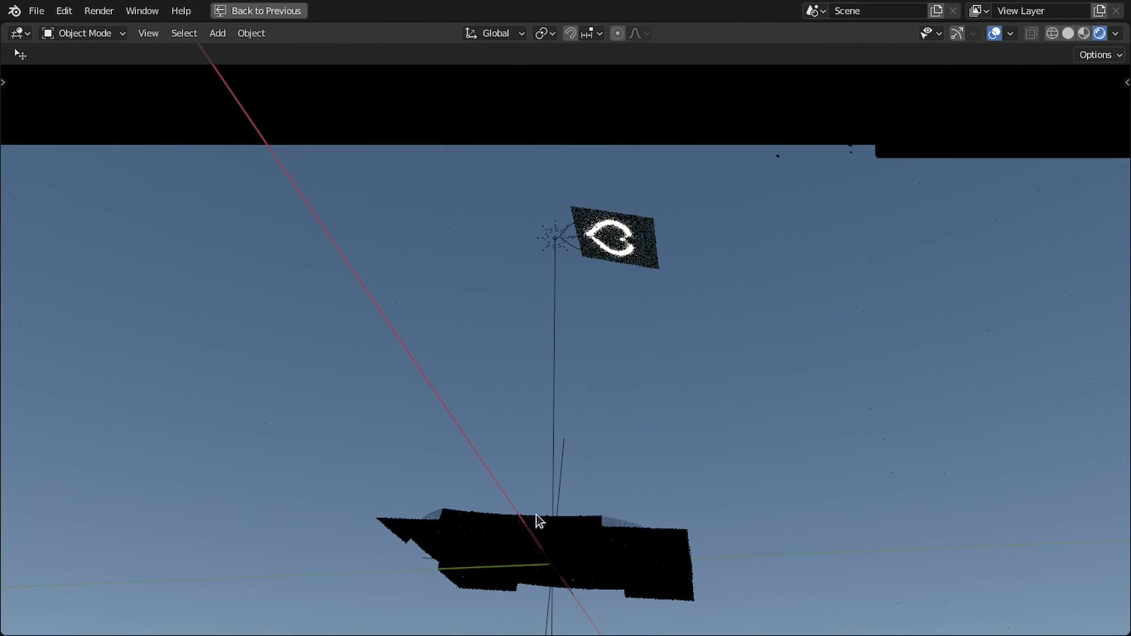
- Switch the 3D viewport from the rendered preview to Solid shading and restore the multi-editor layout
key(z)
middle_drag(477, 386, 474, 507)
key(ctrl+space)
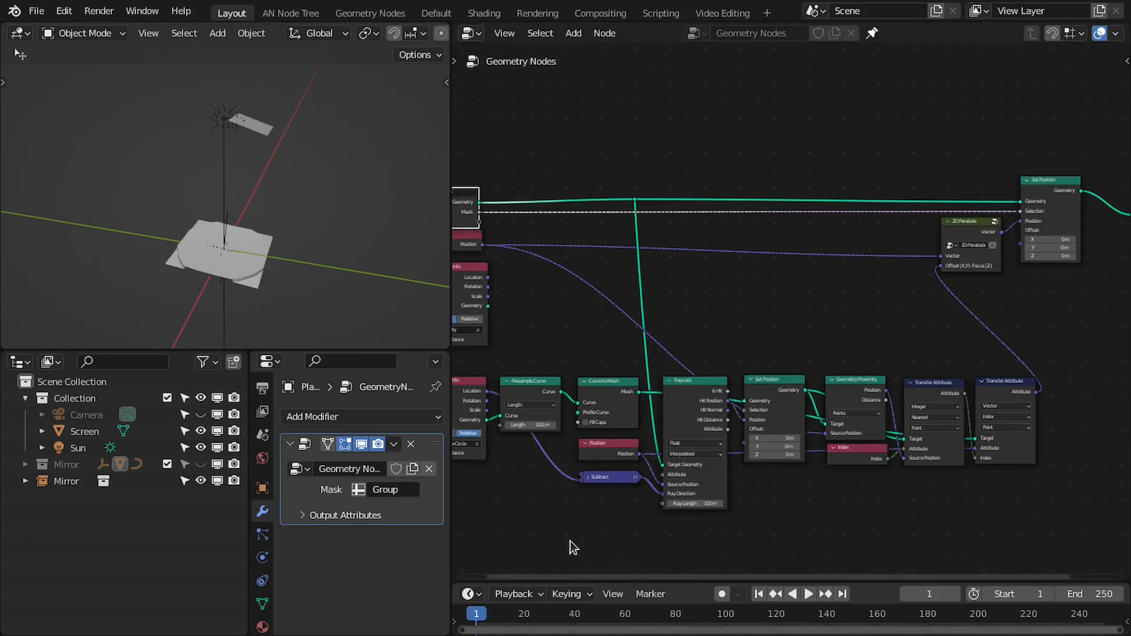
middle_drag(312, 344, 297, 320)
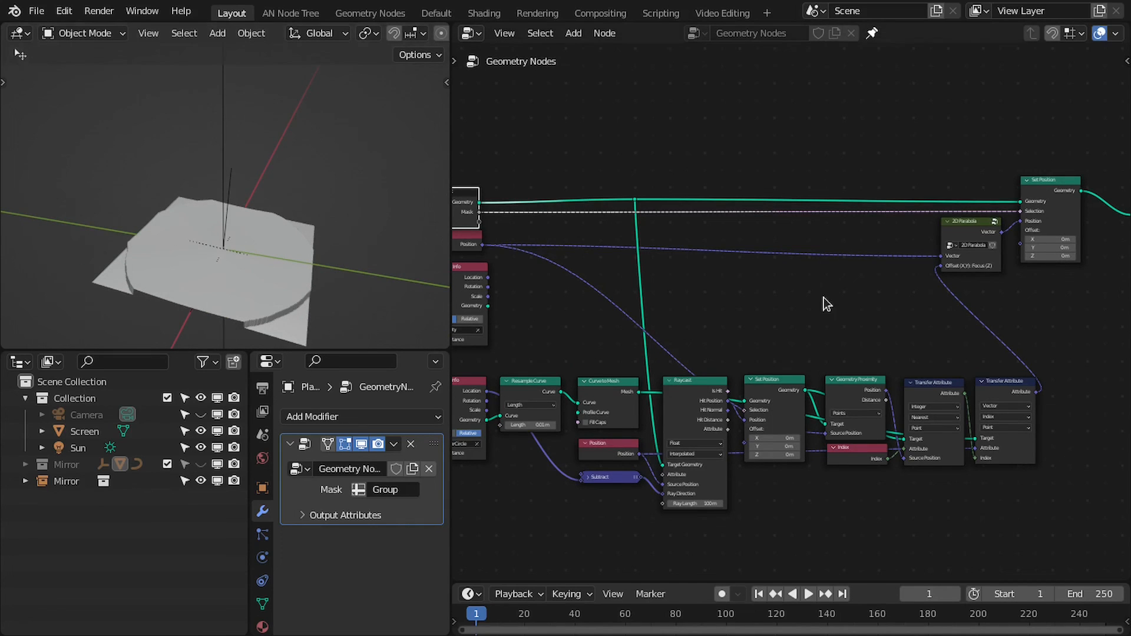
scroll(823, 301, down, 2)
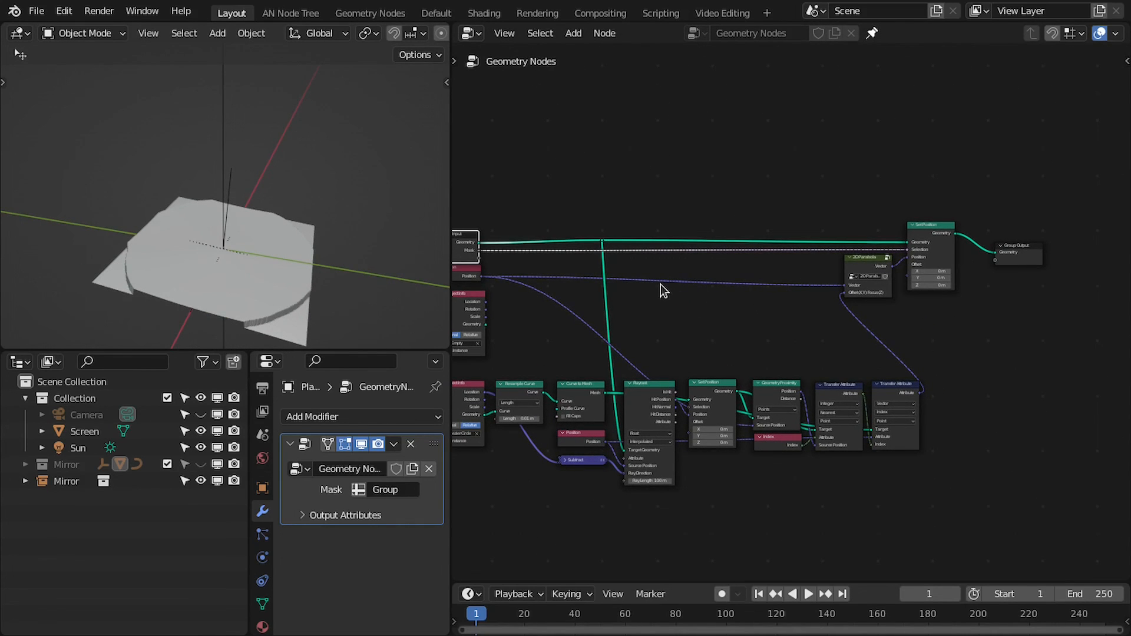
scroll(755, 344, down, 2)
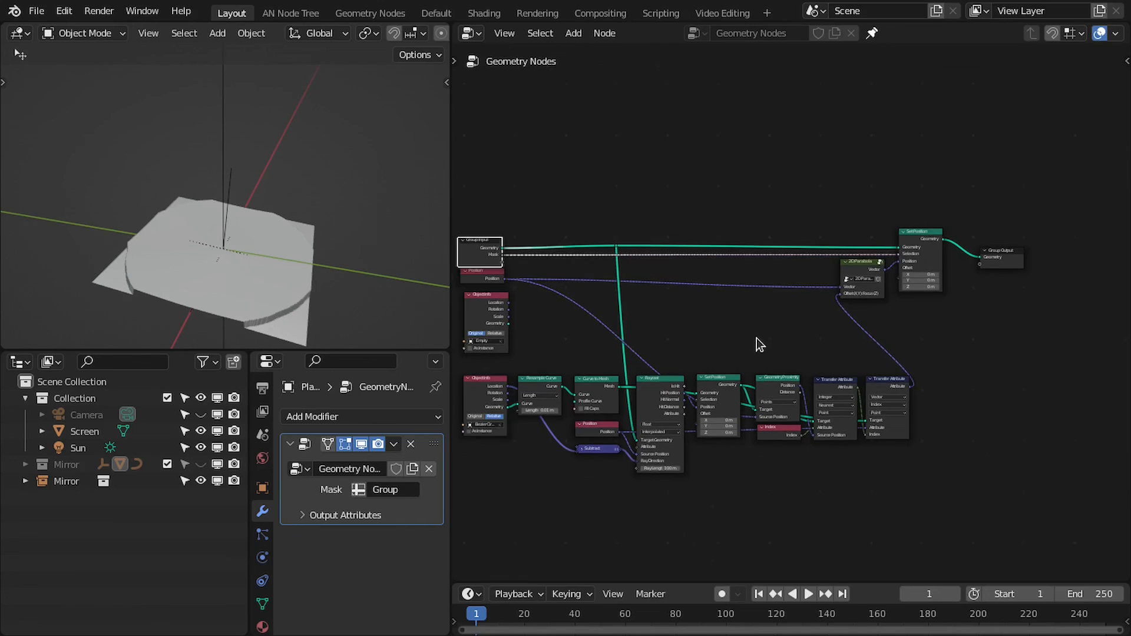
scroll(760, 318, up, 3)
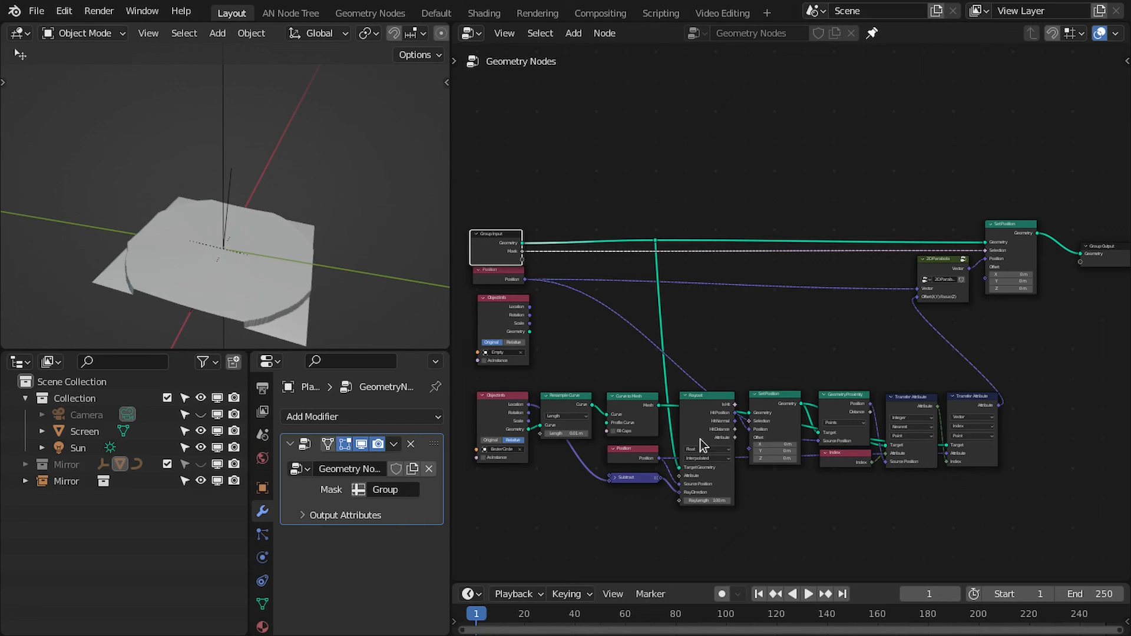
middle_drag(914, 352, 855, 361)
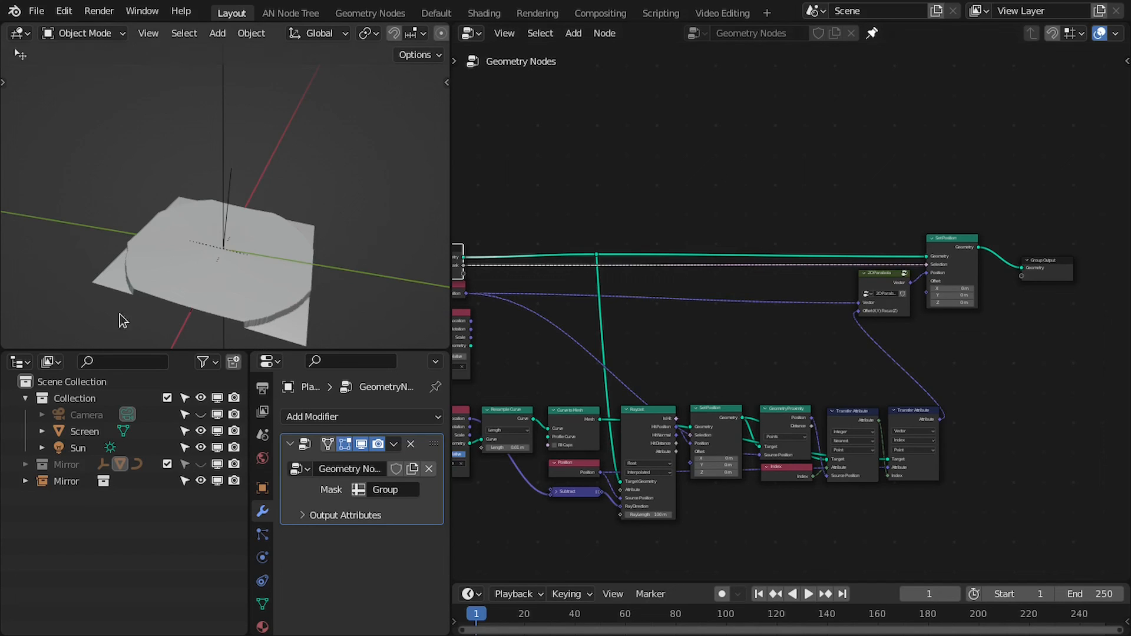
middle_drag(932, 290, 860, 325)
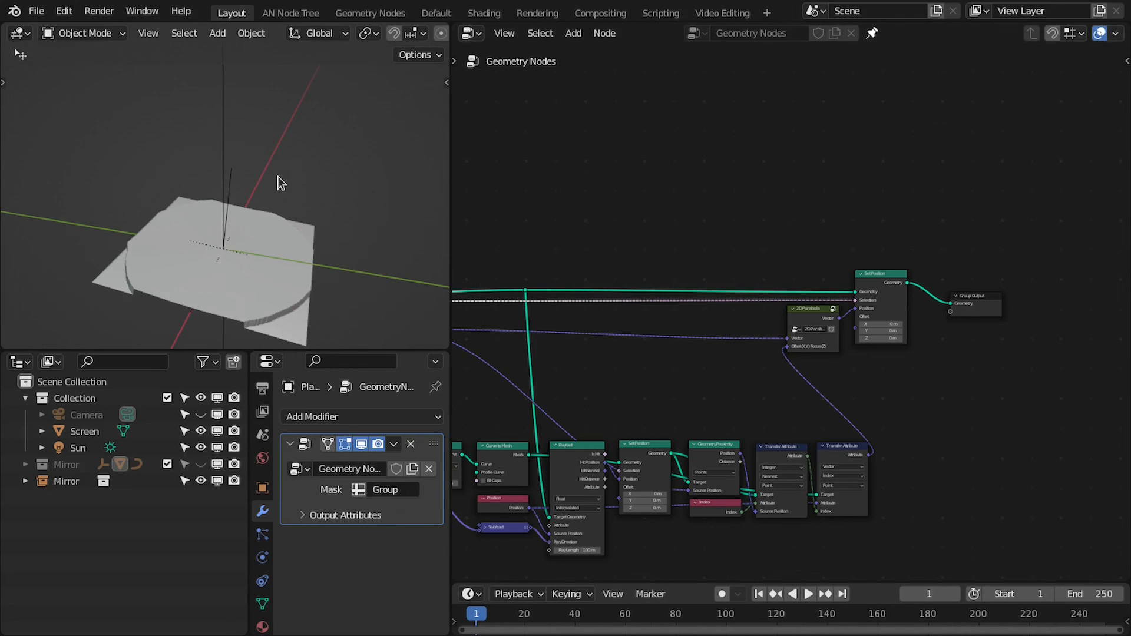
middle_drag(707, 263, 750, 256)
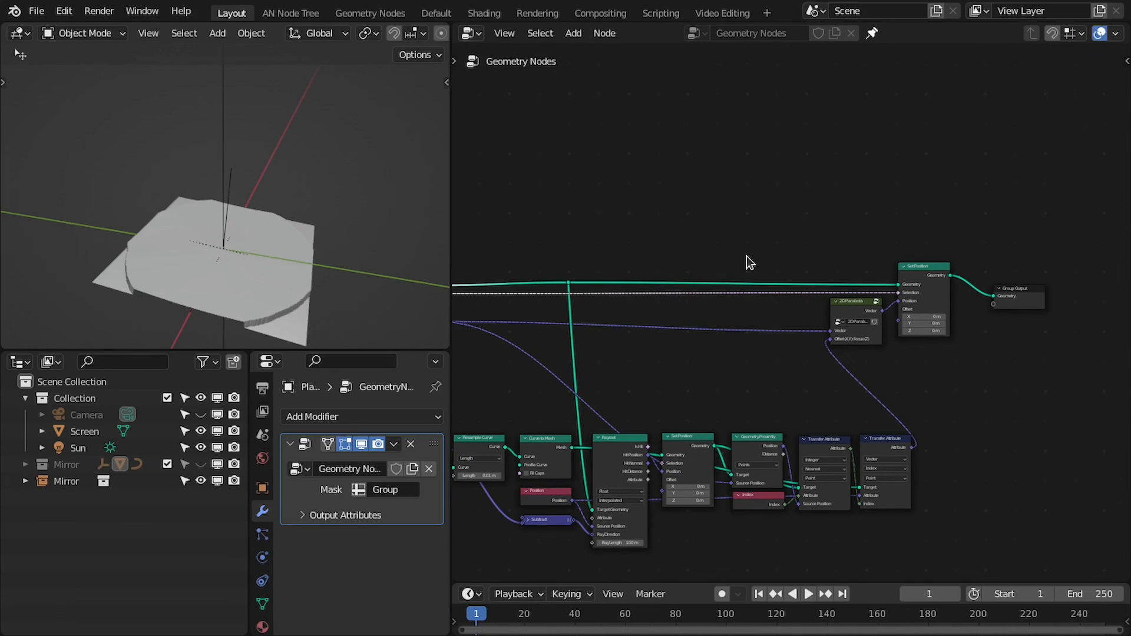